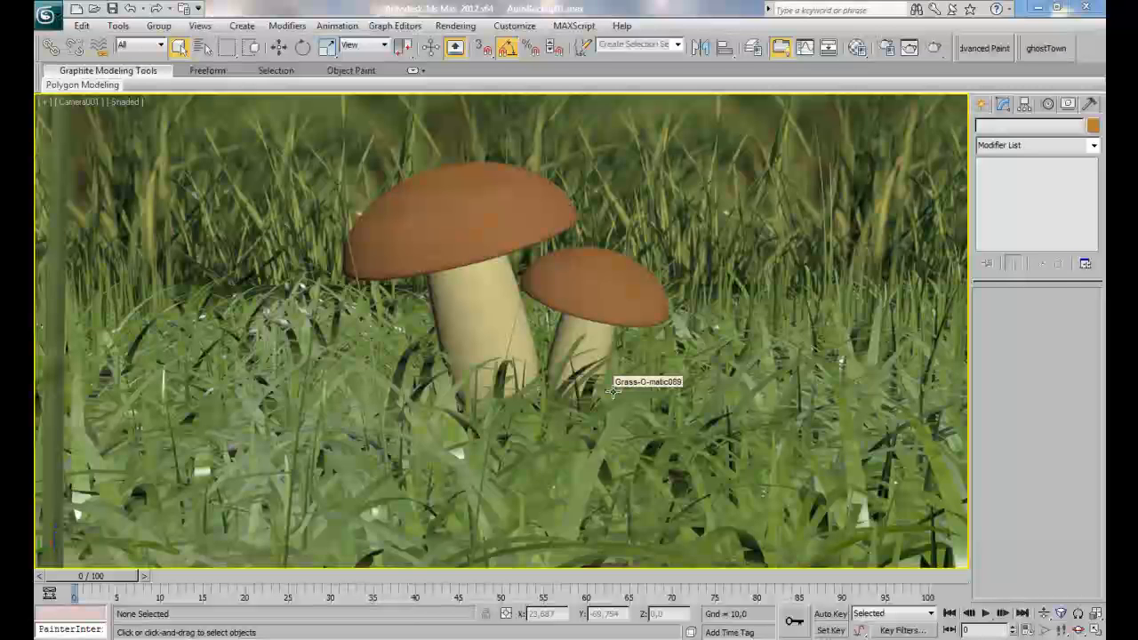
Step: Set the V-Ray color mapping type to Reinhard and enable sub-pixel mapping and clamp output in the render setup
{"action": "left_click", "coordinate": [888, 50]}
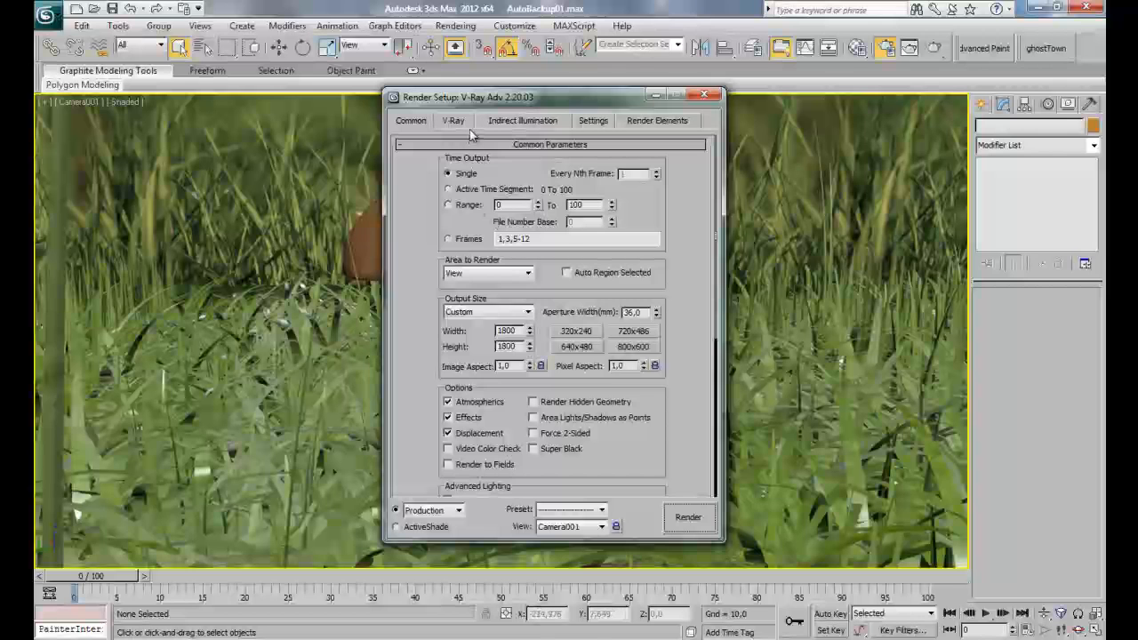
{"action": "left_click", "coordinate": [449, 121]}
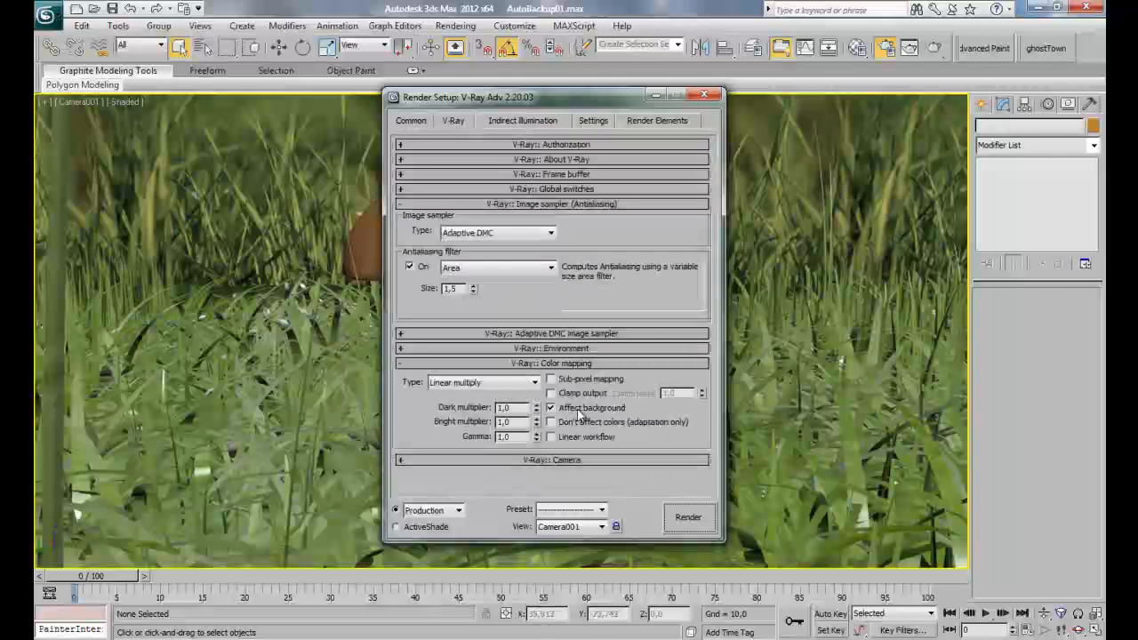
{"action": "left_click", "coordinate": [522, 383]}
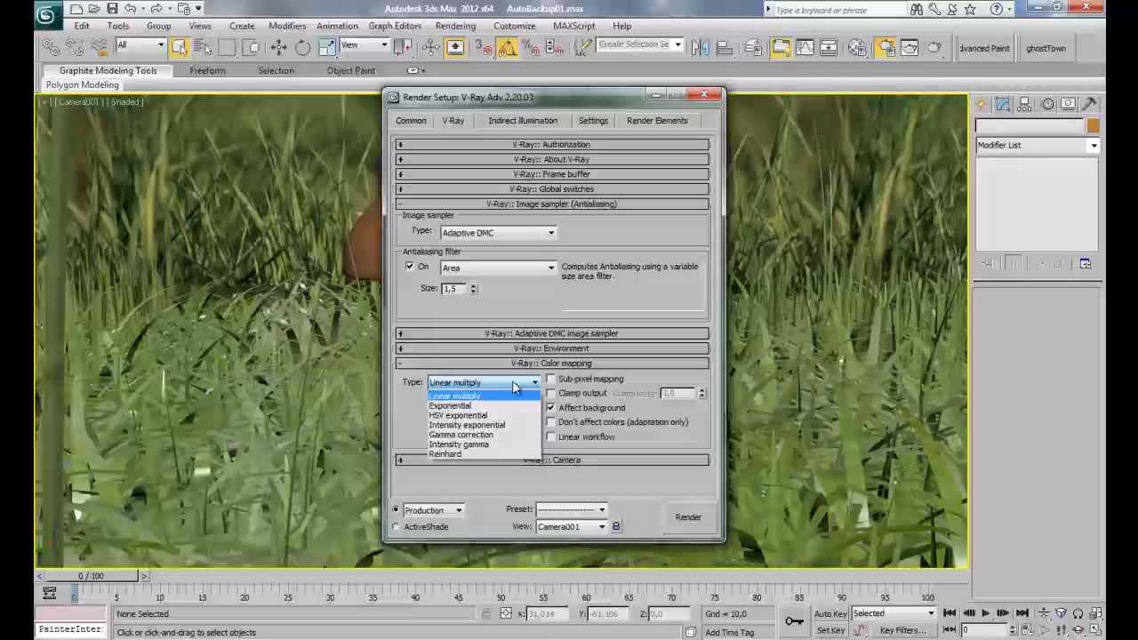
{"action": "left_click", "coordinate": [485, 454]}
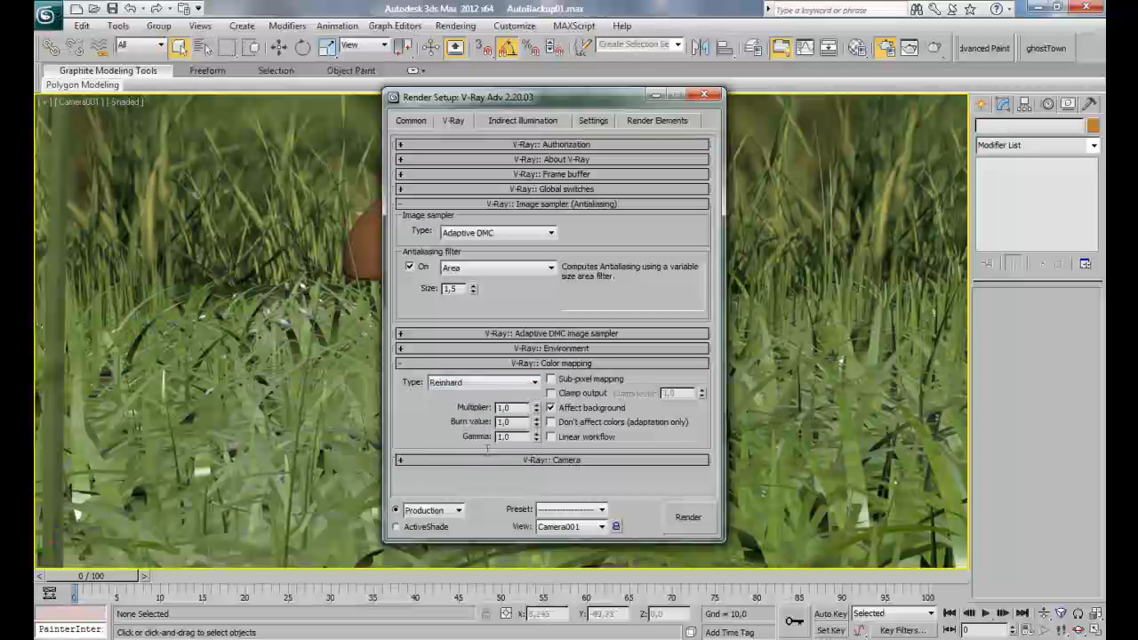
{"action": "left_click", "coordinate": [566, 380]}
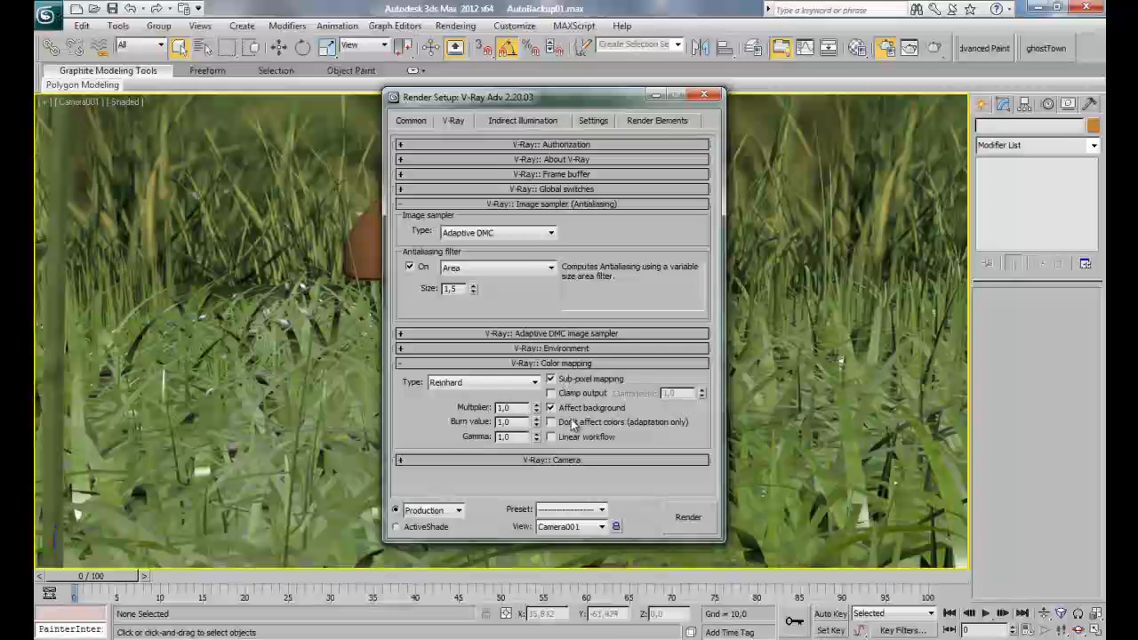
{"action": "left_click", "coordinate": [551, 393]}
Step: Enable V-Ray indirect illumination and set the irradiance map preset to Very low
{"action": "left_click", "coordinate": [494, 121]}
{"action": "left_click", "coordinate": [403, 164]}
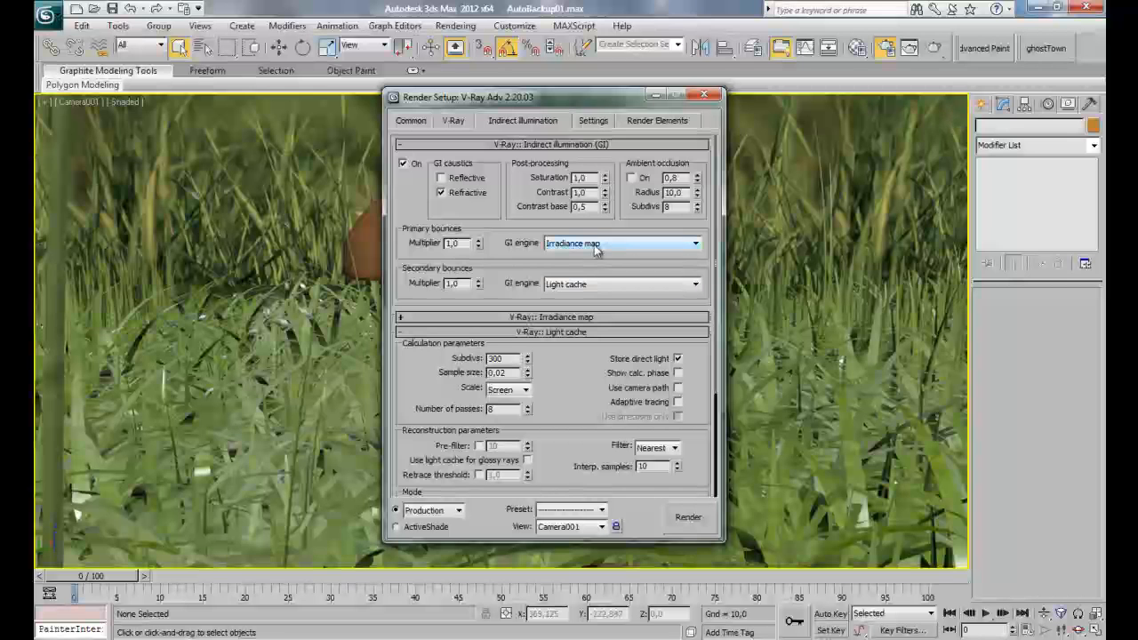
{"action": "left_click_drag", "start_coordinate": [510, 290], "coordinate": [514, 191]}
{"action": "left_click", "coordinate": [576, 222]}
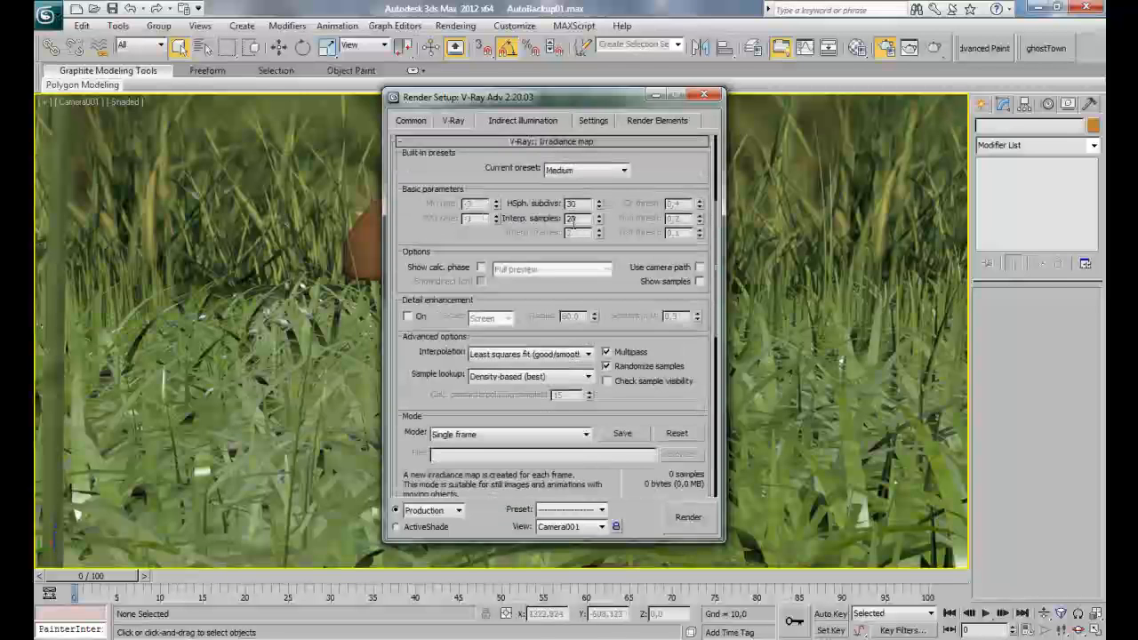
{"action": "left_click", "coordinate": [605, 179]}
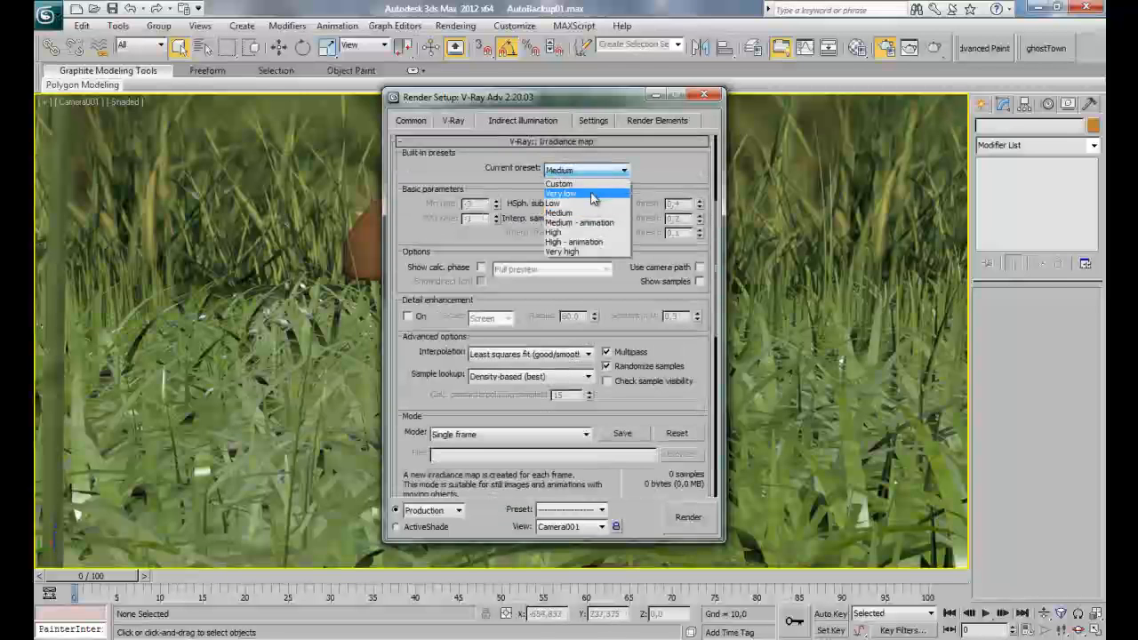
{"action": "left_click", "coordinate": [593, 195]}
{"action": "scroll", "coordinate": [520, 338], "scroll_direction": "down", "scroll_amount": 5}
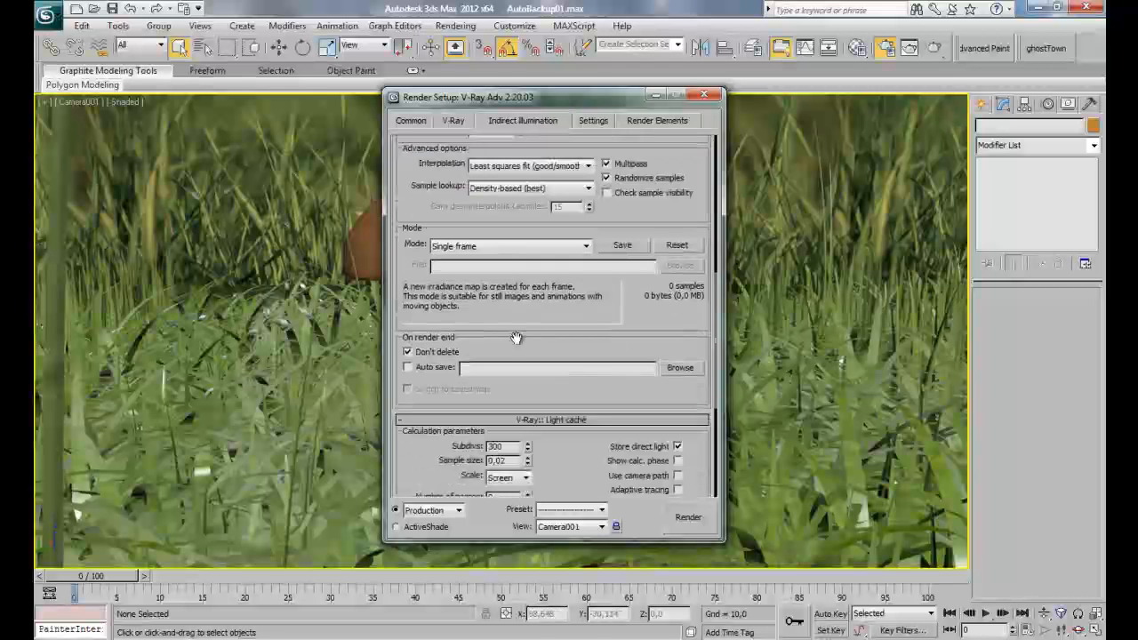
{"action": "scroll", "coordinate": [516, 338], "scroll_direction": "down", "scroll_amount": 4}
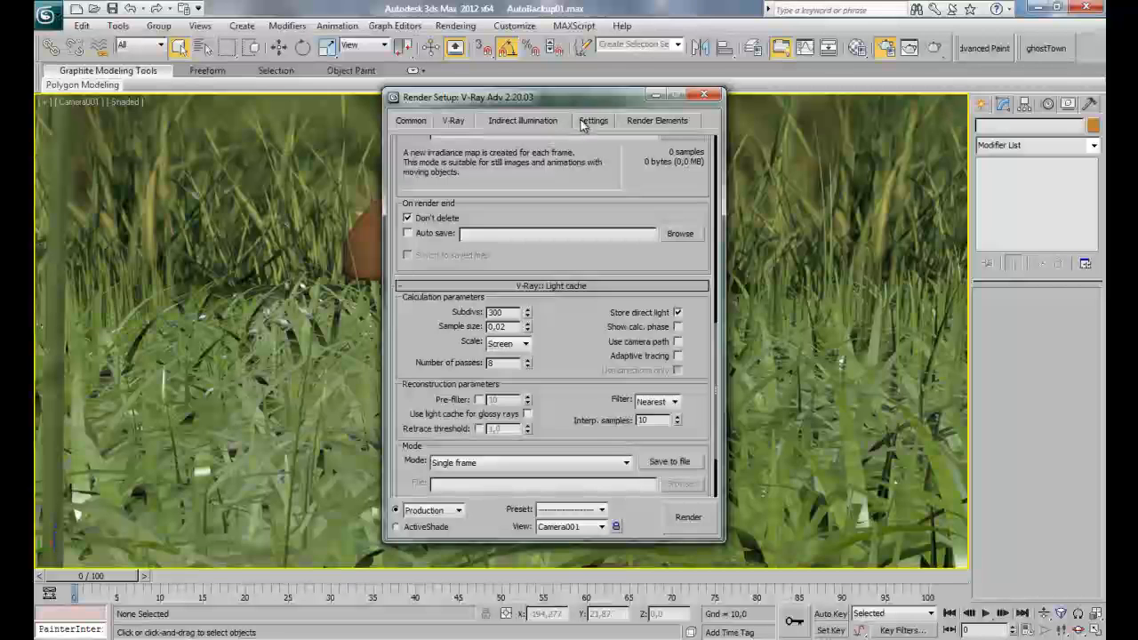
Step: Set the render output size to 1800 by 800, lock the image aspect, and close the render setup
{"action": "left_click", "coordinate": [422, 121]}
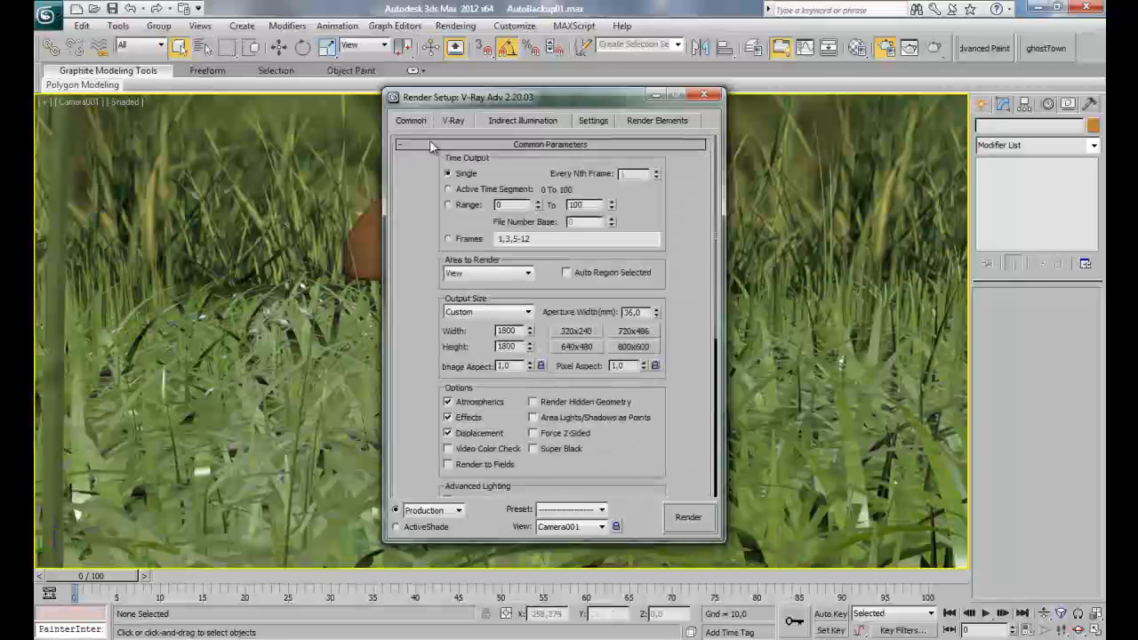
{"action": "left_click_drag", "start_coordinate": [521, 329], "coordinate": [494, 329]}
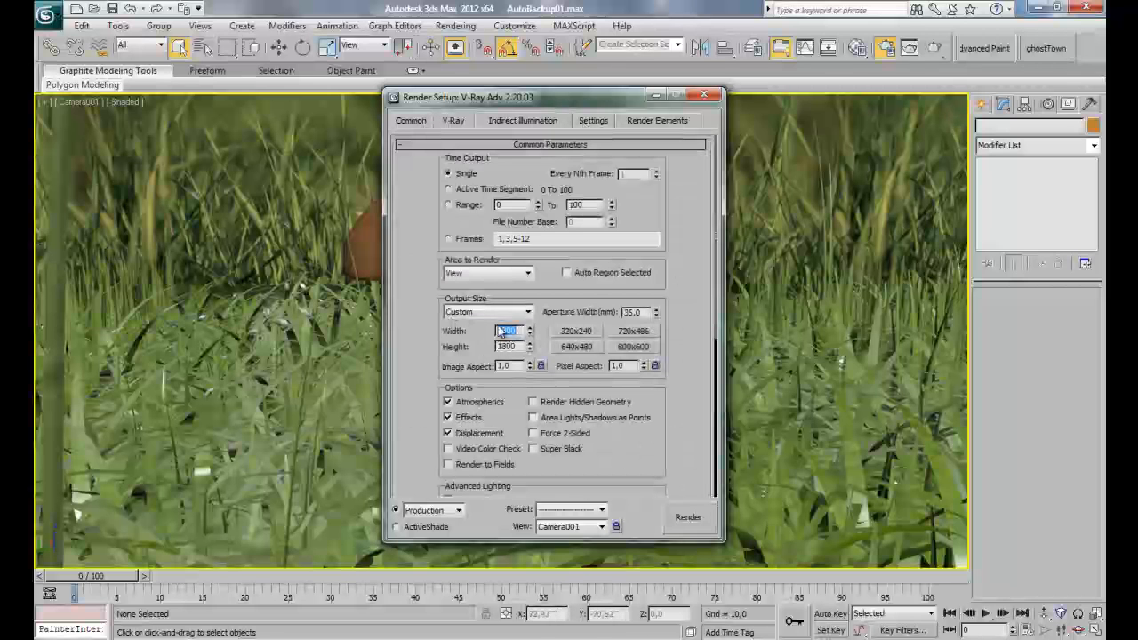
{"action": "key", "text": "Tab"}
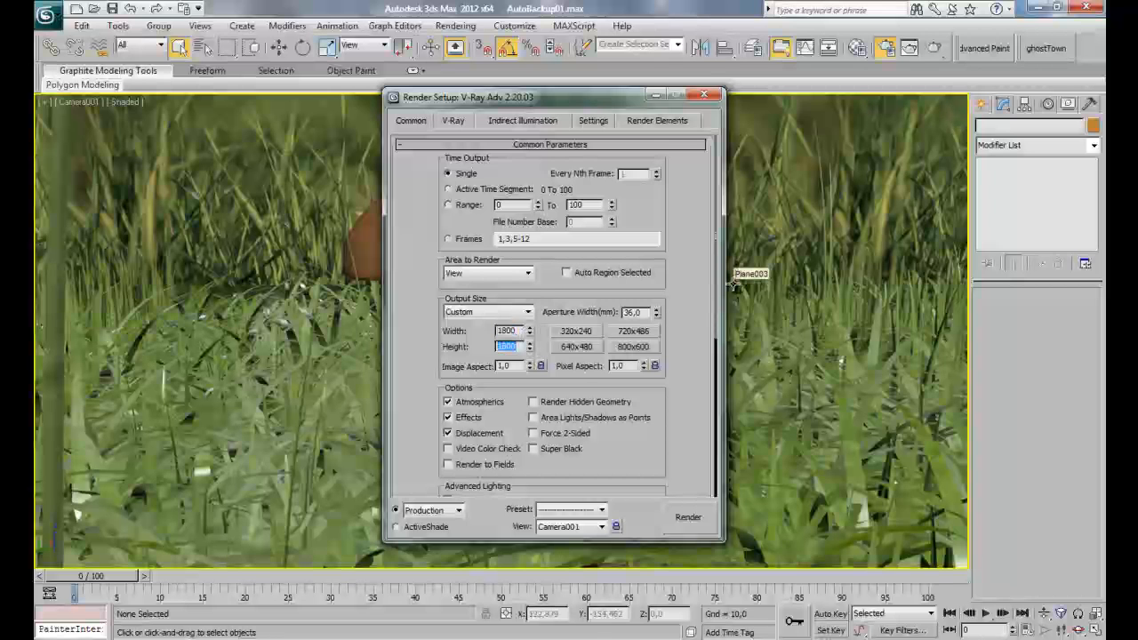
{"action": "key", "text": "Return"}
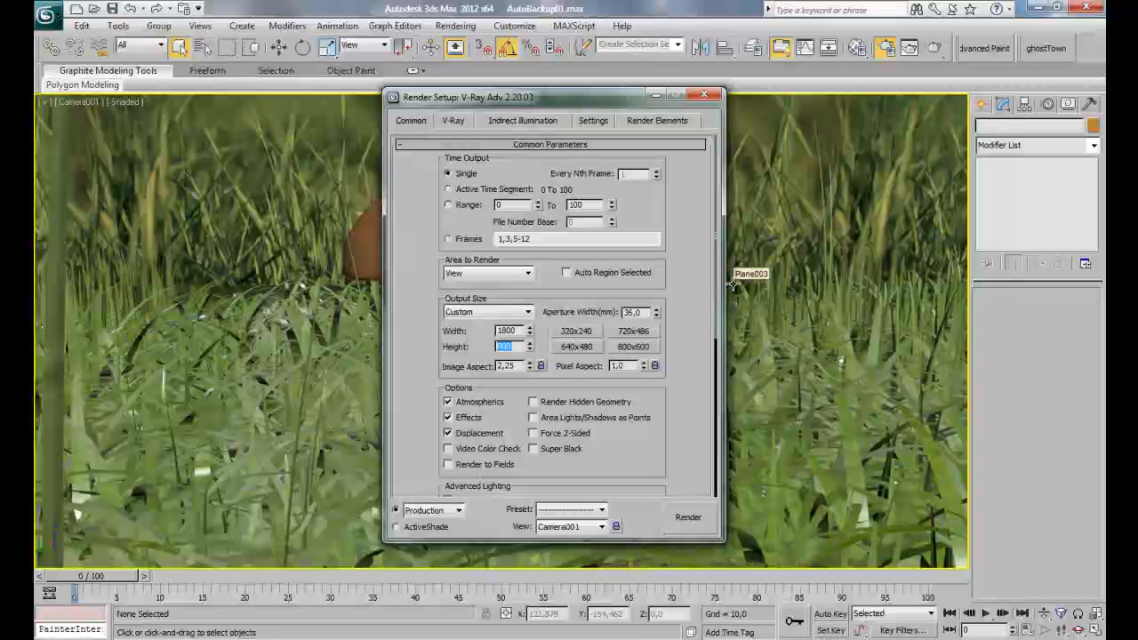
{"action": "left_click", "coordinate": [541, 366]}
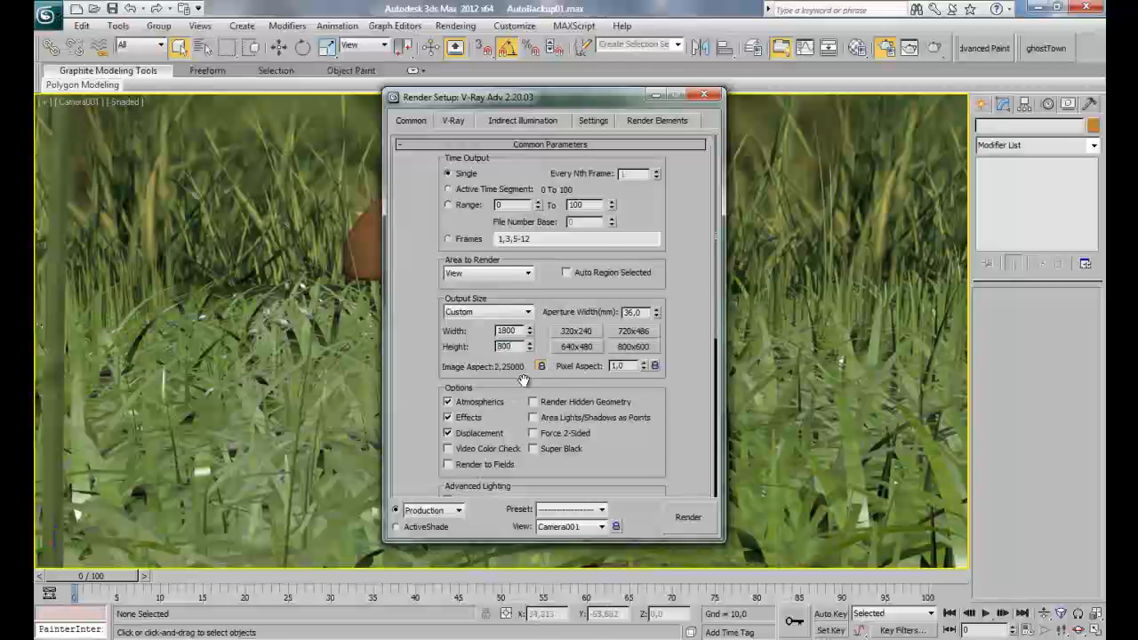
{"action": "left_click", "coordinate": [706, 93]}
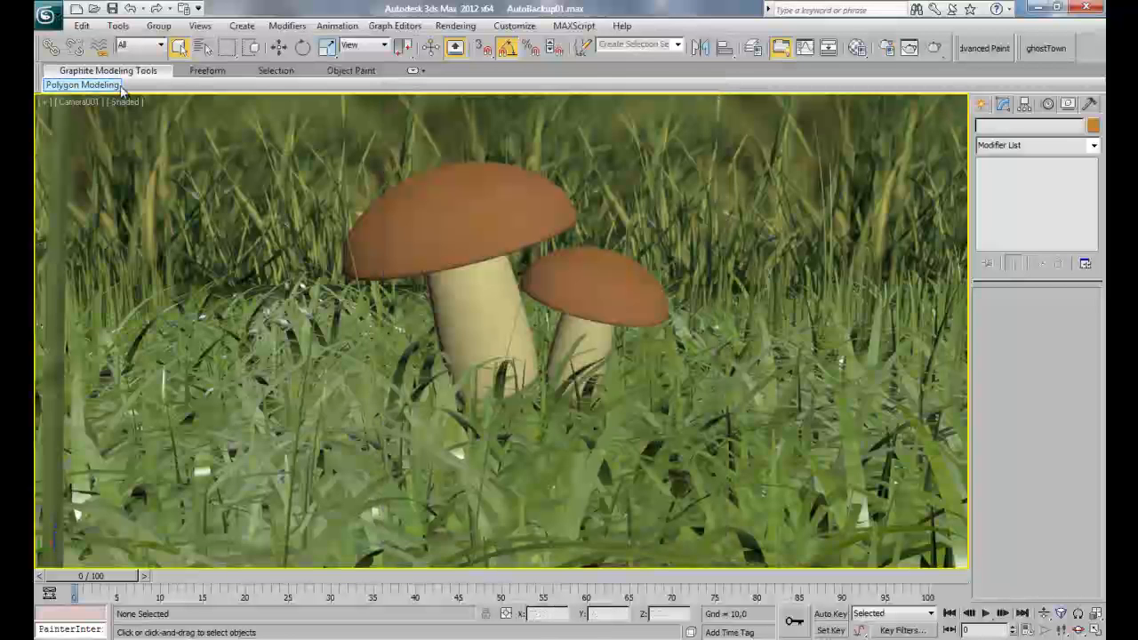
Step: Show safe frames in the Camera001 viewport
{"action": "left_click", "coordinate": [44, 102]}
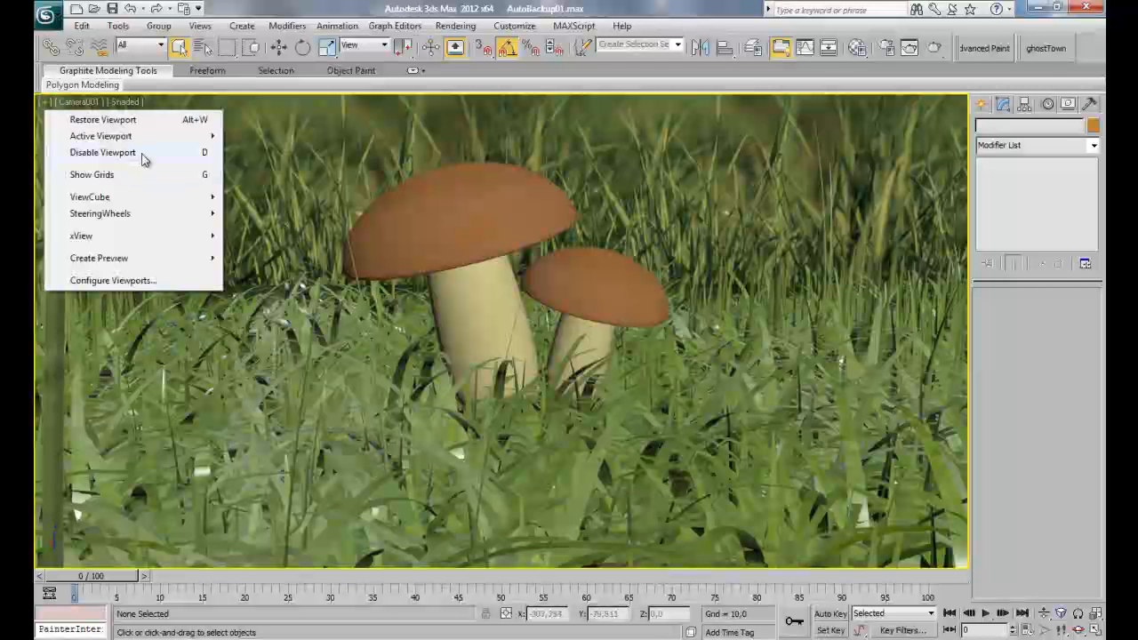
{"action": "mouse_move", "coordinate": [147, 149]}
{"action": "left_click", "coordinate": [79, 103]}
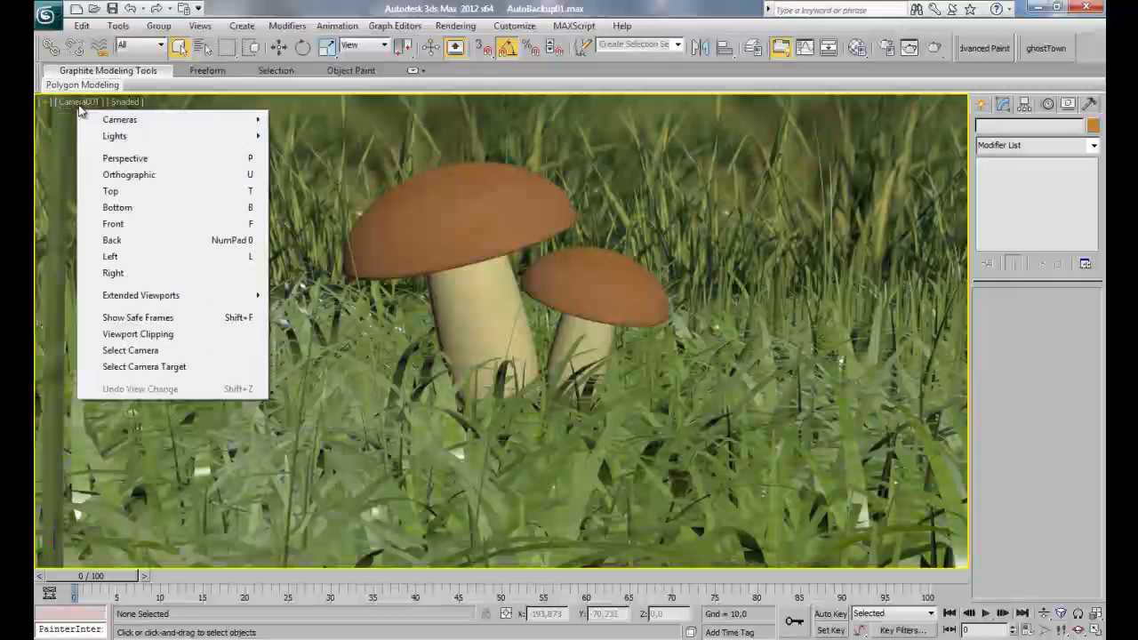
{"action": "left_click", "coordinate": [186, 320]}
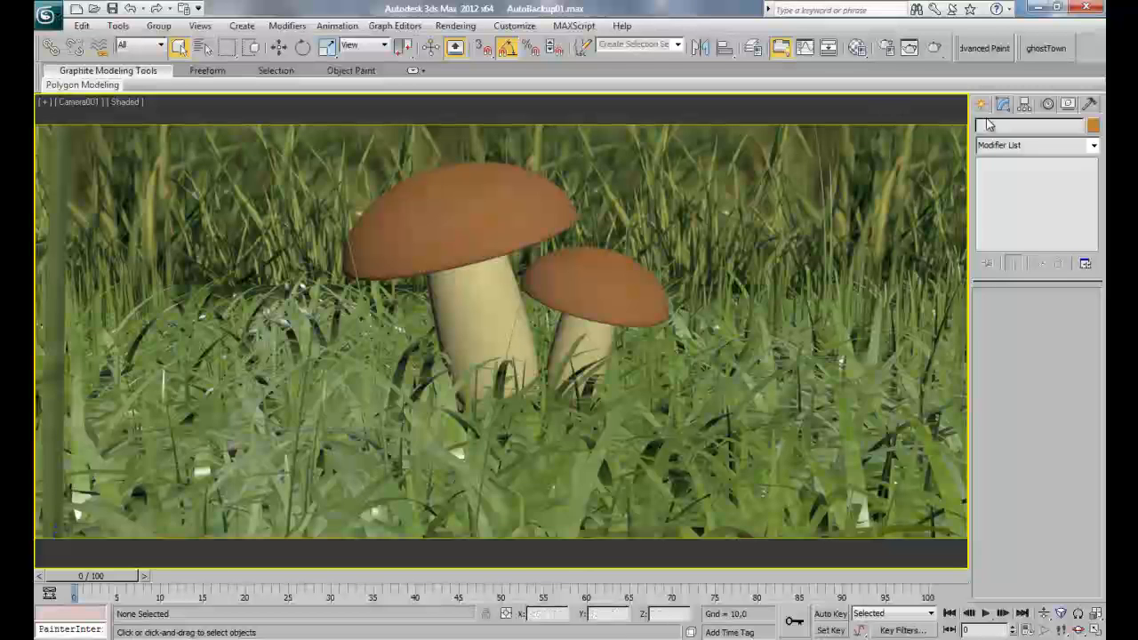
Step: Open the VRay camera creation options and examine the mushroom scene from different angles in a perspective view
{"action": "left_click", "coordinate": [981, 104]}
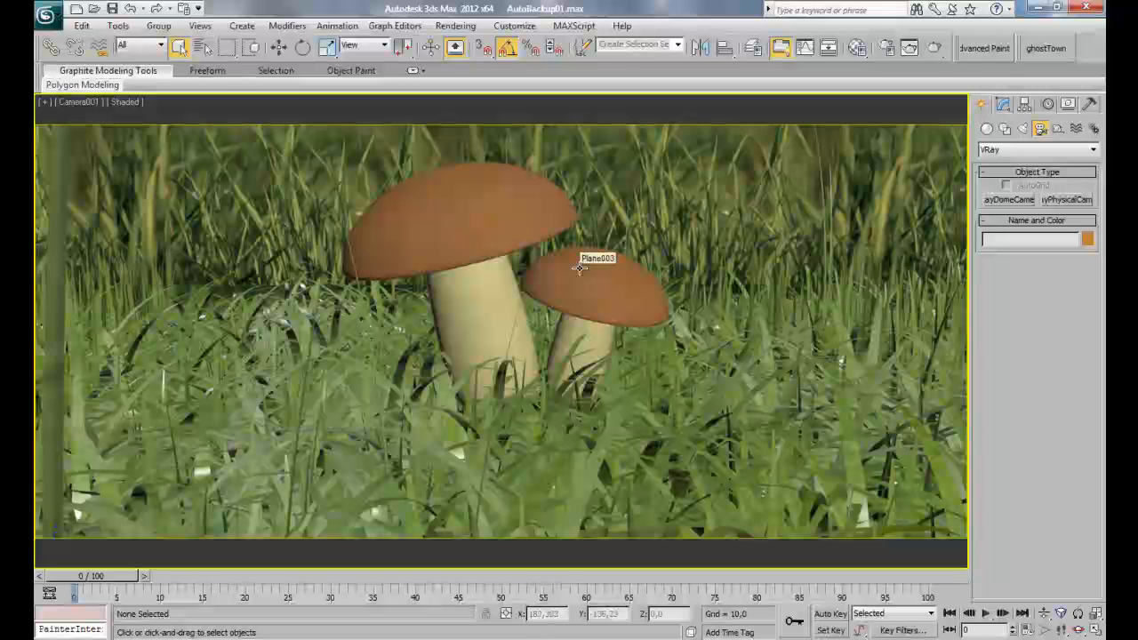
{"action": "key", "text": "p"}
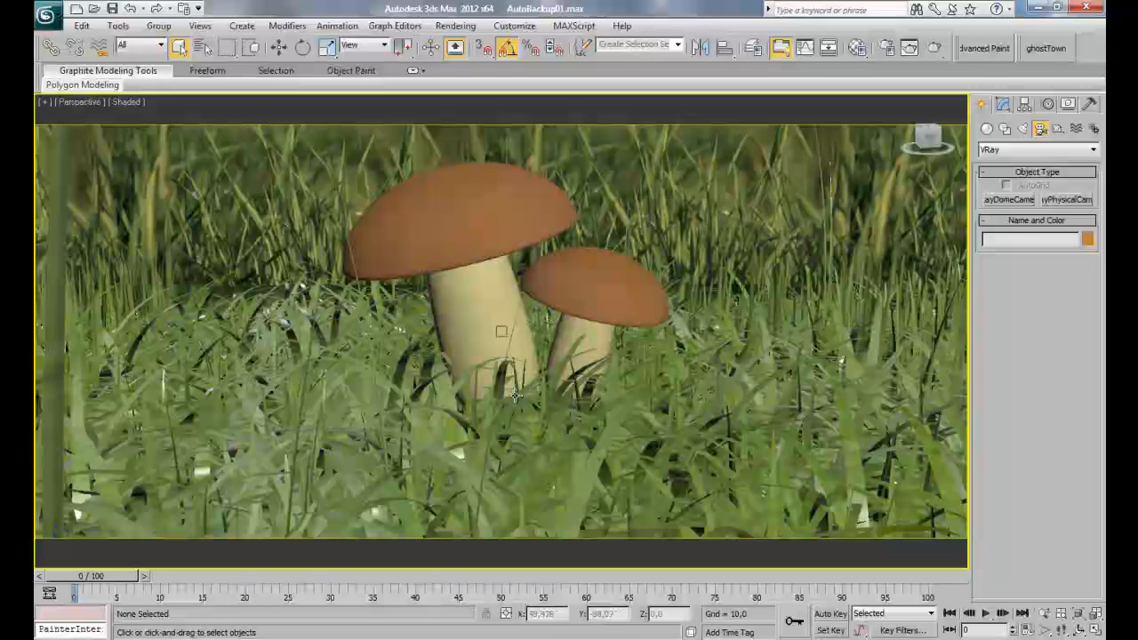
{"action": "scroll", "coordinate": [513, 395], "scroll_direction": "down", "scroll_amount": 1}
{"action": "scroll", "coordinate": [515, 400], "scroll_direction": "up", "scroll_amount": 5}
{"action": "scroll", "coordinate": [518, 408], "scroll_direction": "down", "scroll_amount": 6}
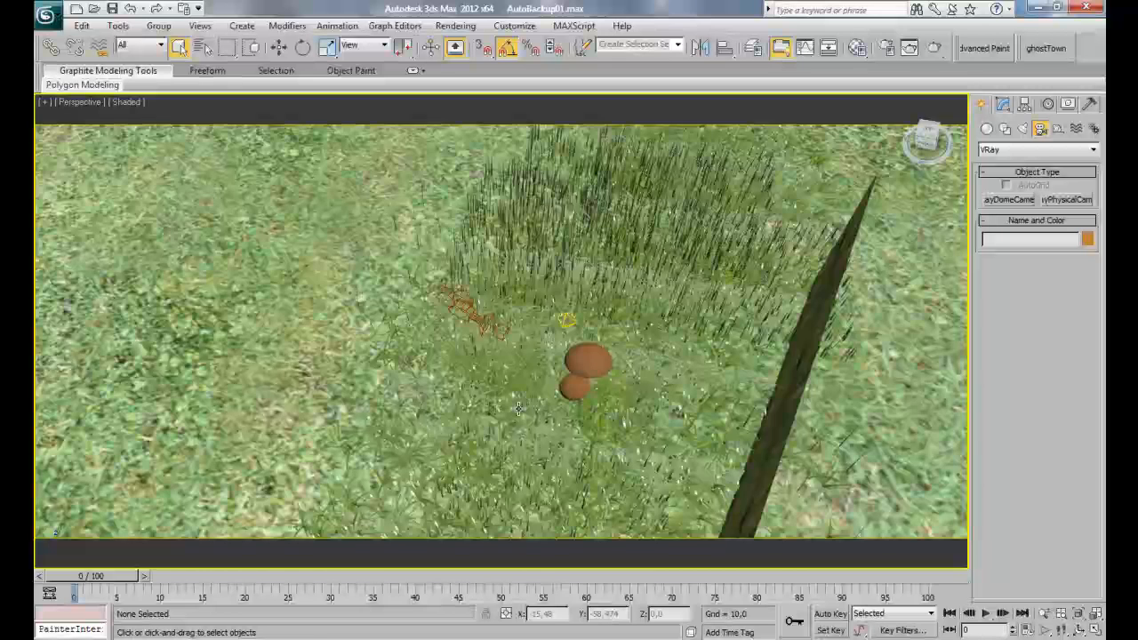
{"action": "scroll", "coordinate": [518, 408], "scroll_direction": "up", "scroll_amount": 2}
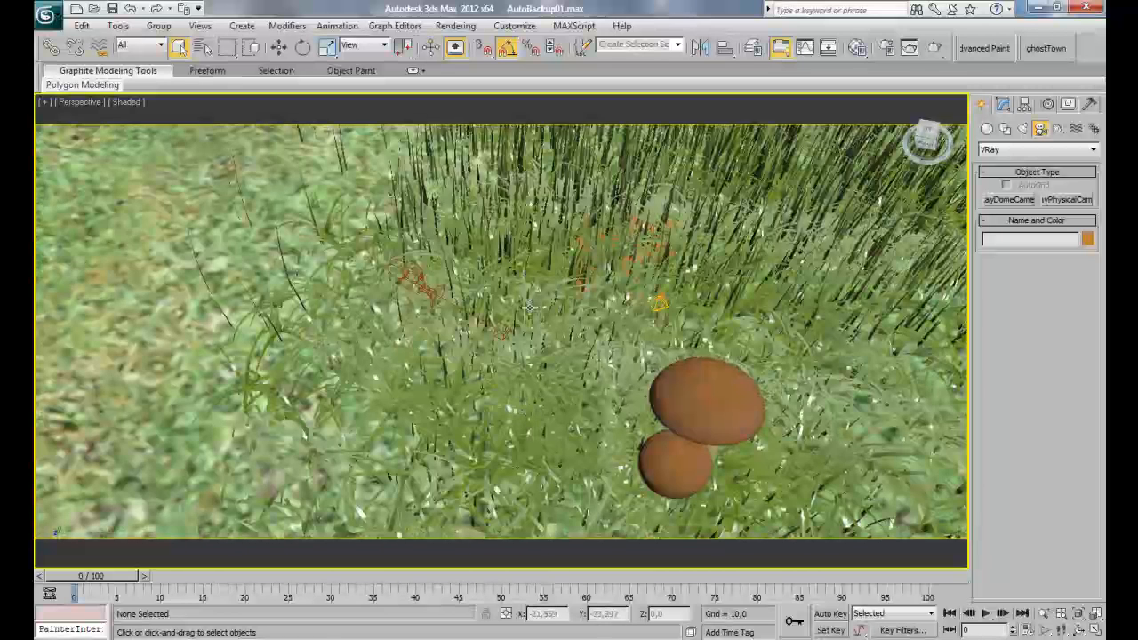
{"action": "scroll", "coordinate": [528, 307], "scroll_direction": "down", "scroll_amount": 2}
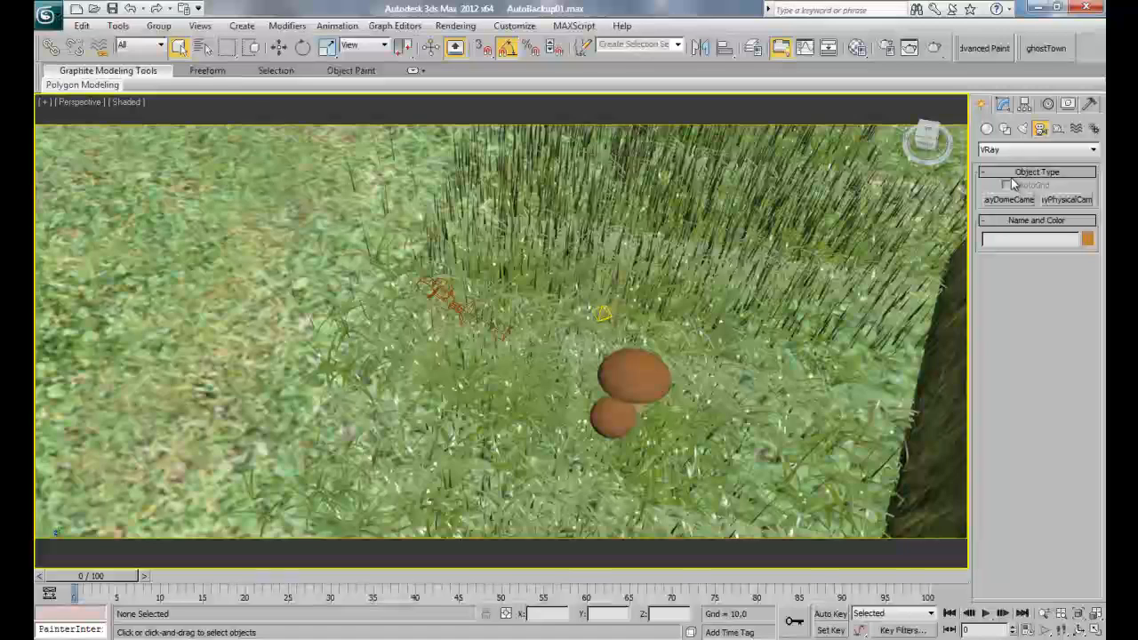
{"action": "middle_click_drag", "start_coordinate": [450, 355], "coordinate": [468, 293], "text": "alt"}
{"action": "scroll", "coordinate": [399, 300], "scroll_direction": "up", "scroll_amount": 3}
Step: Create a VRay physical camera near the mushrooms, match it to the current perspective view, and look through it
{"action": "left_click", "coordinate": [1067, 199]}
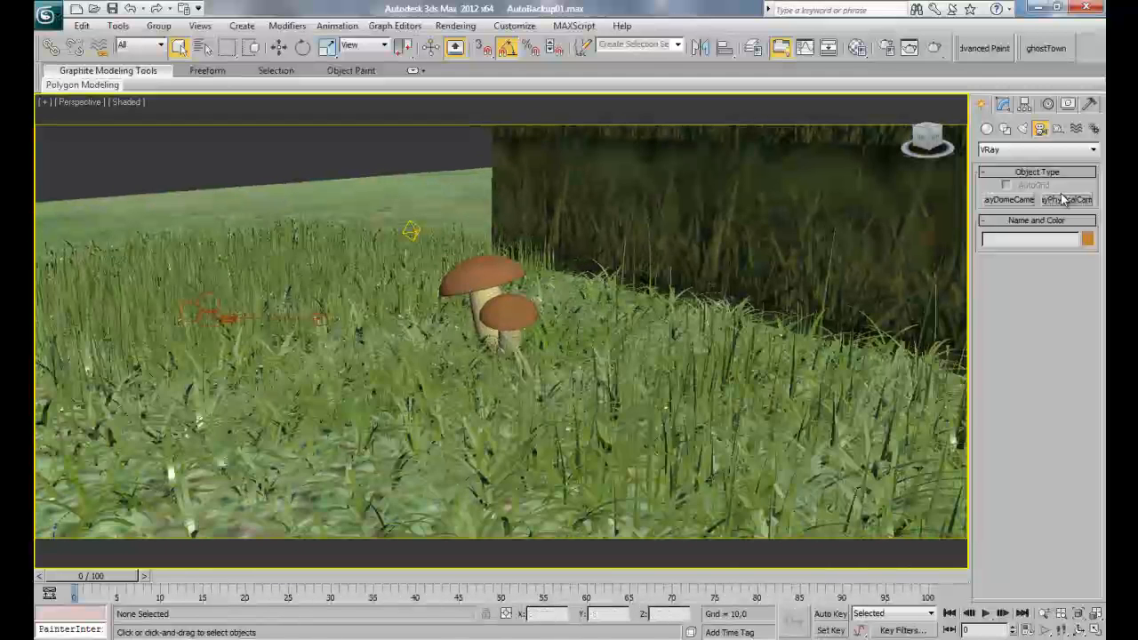
{"action": "left_click", "coordinate": [522, 374]}
{"action": "left_click_drag", "start_coordinate": [522, 373], "coordinate": [446, 331]}
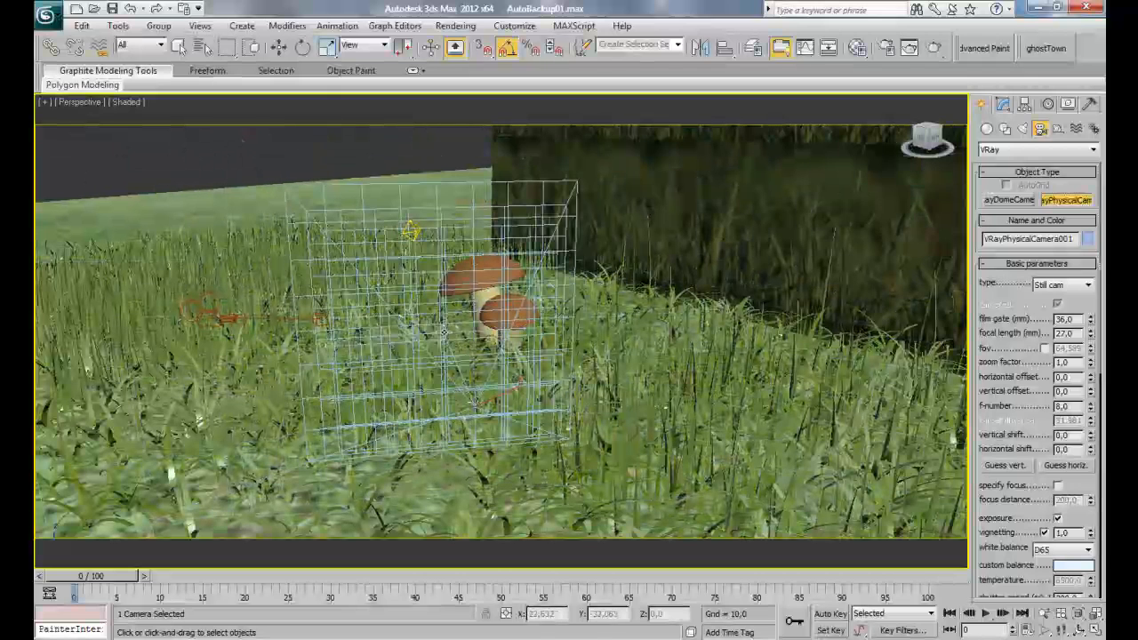
{"action": "right_click", "coordinate": [500, 273]}
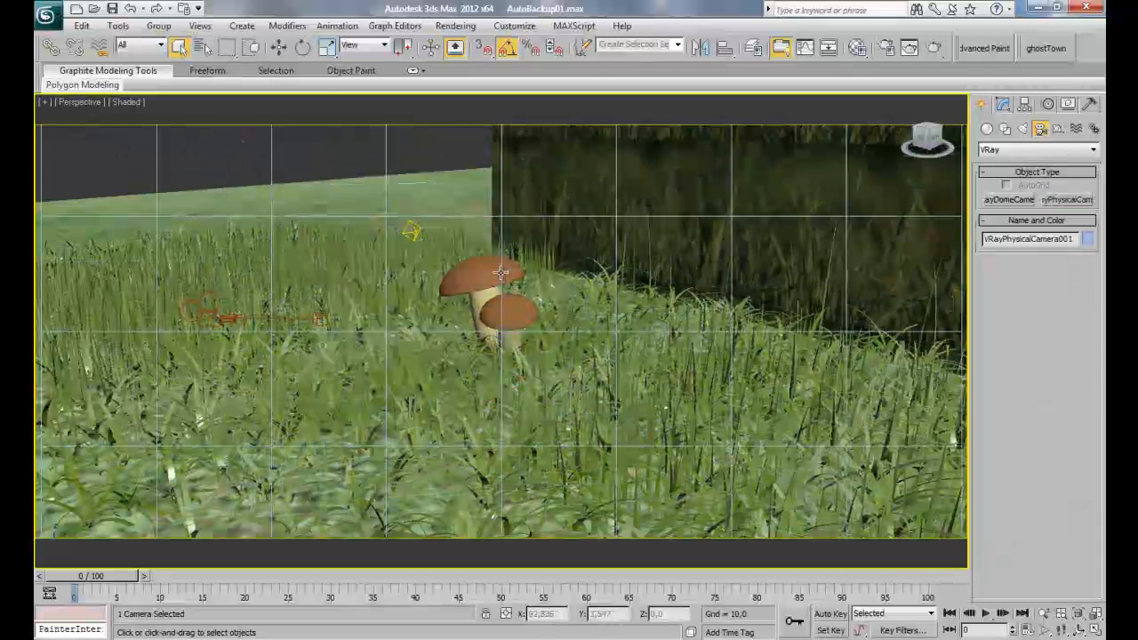
{"action": "key", "text": "c"}
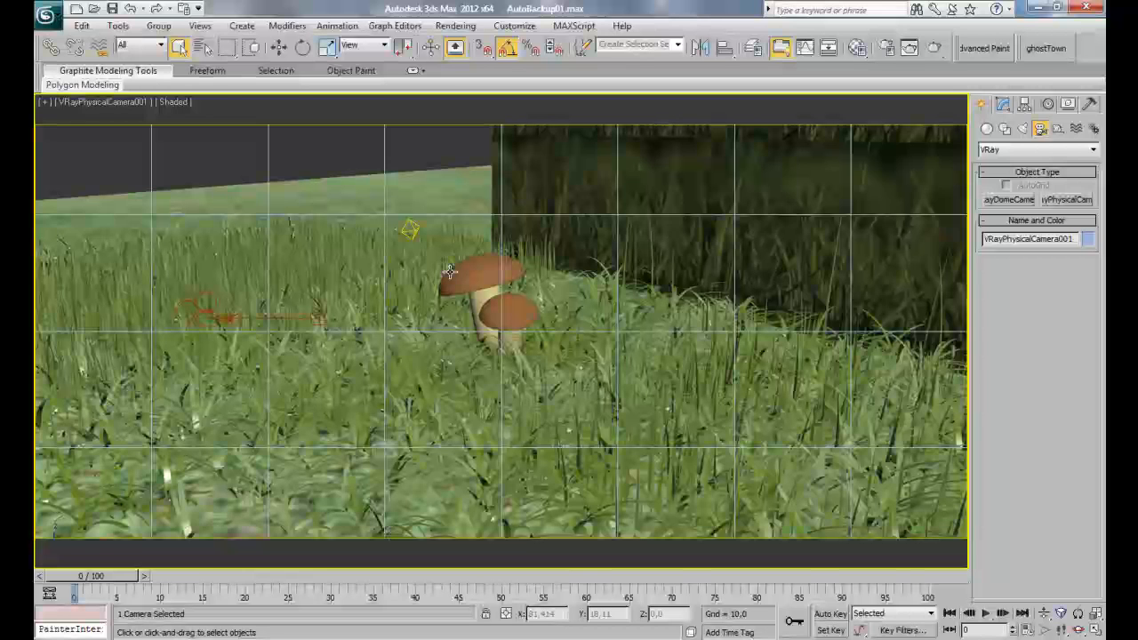
Step: Delete the trial physical camera and set the perspective view to the framing of Camera001
{"action": "key", "text": "p"}
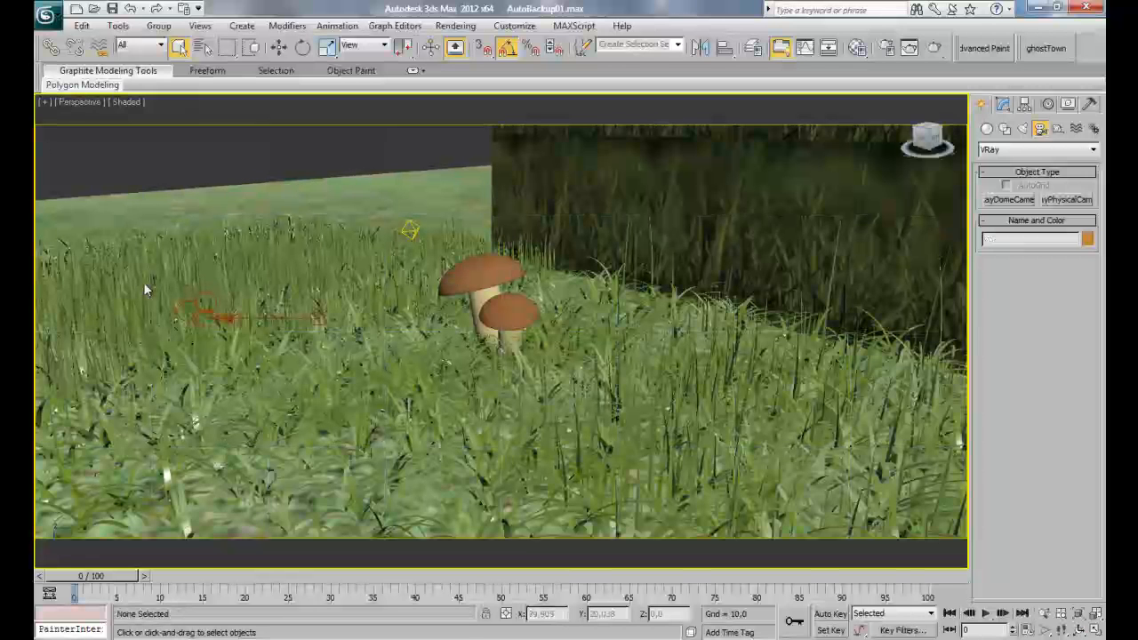
{"action": "left_click", "coordinate": [222, 318]}
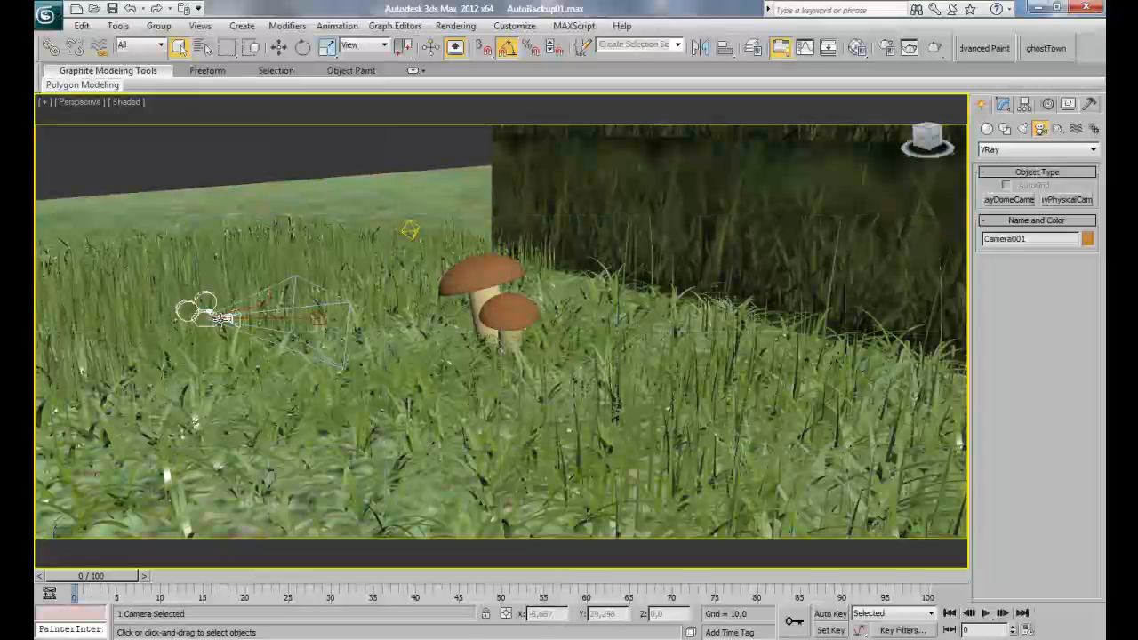
{"action": "key", "text": "c"}
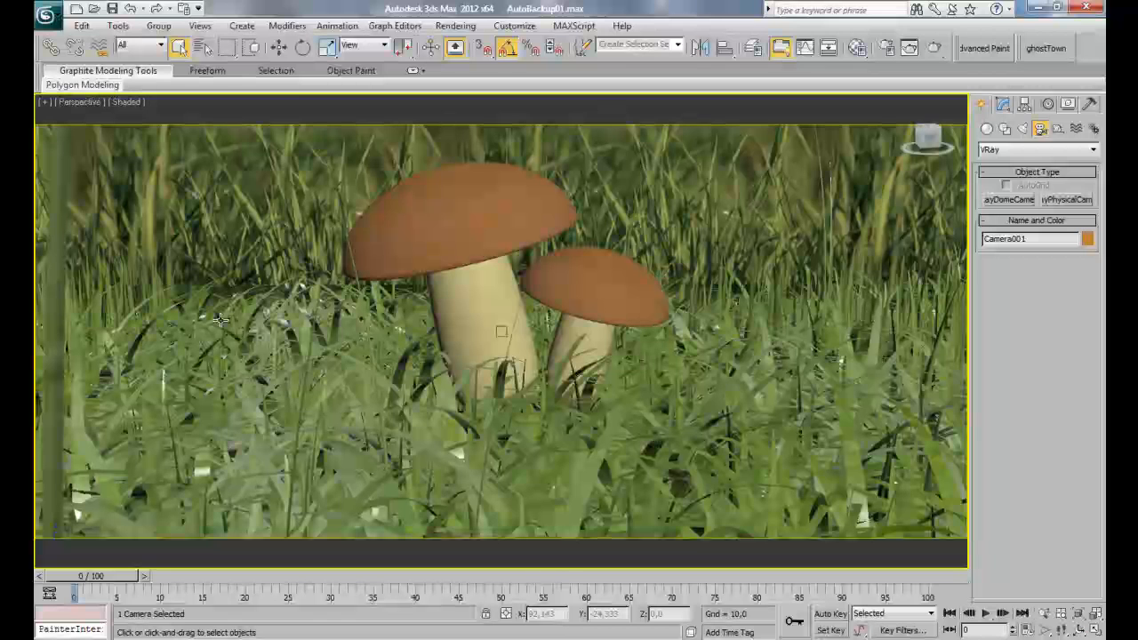
Step: Create a VRay physical camera in front of the mushrooms and match it to the perspective view
{"action": "left_click", "coordinate": [1066, 199]}
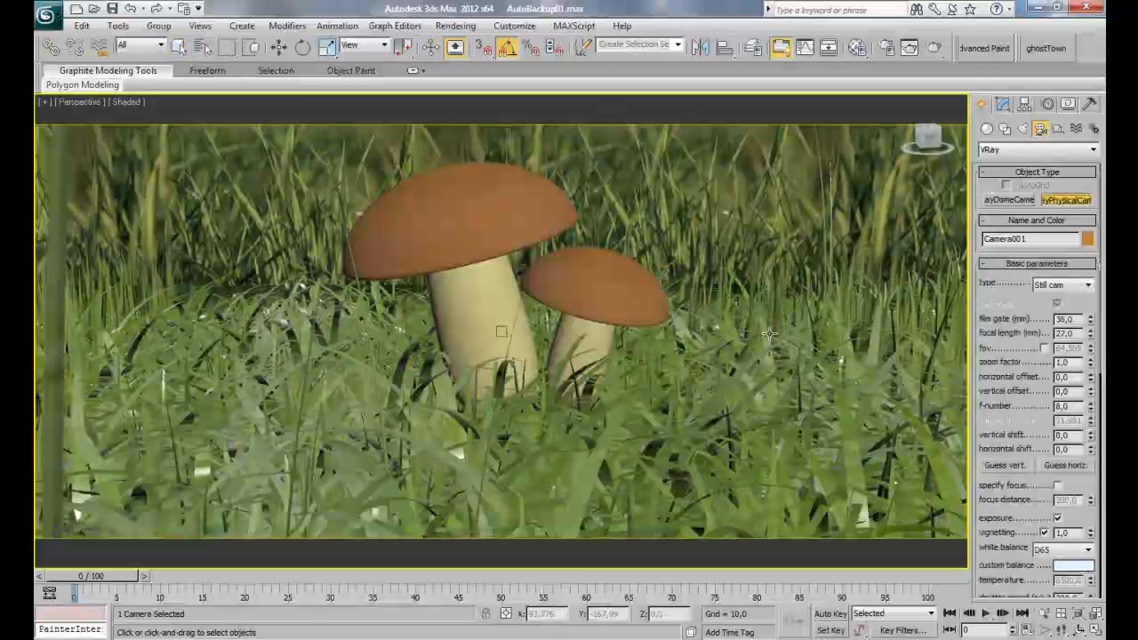
{"action": "left_click_drag", "start_coordinate": [527, 475], "coordinate": [753, 331]}
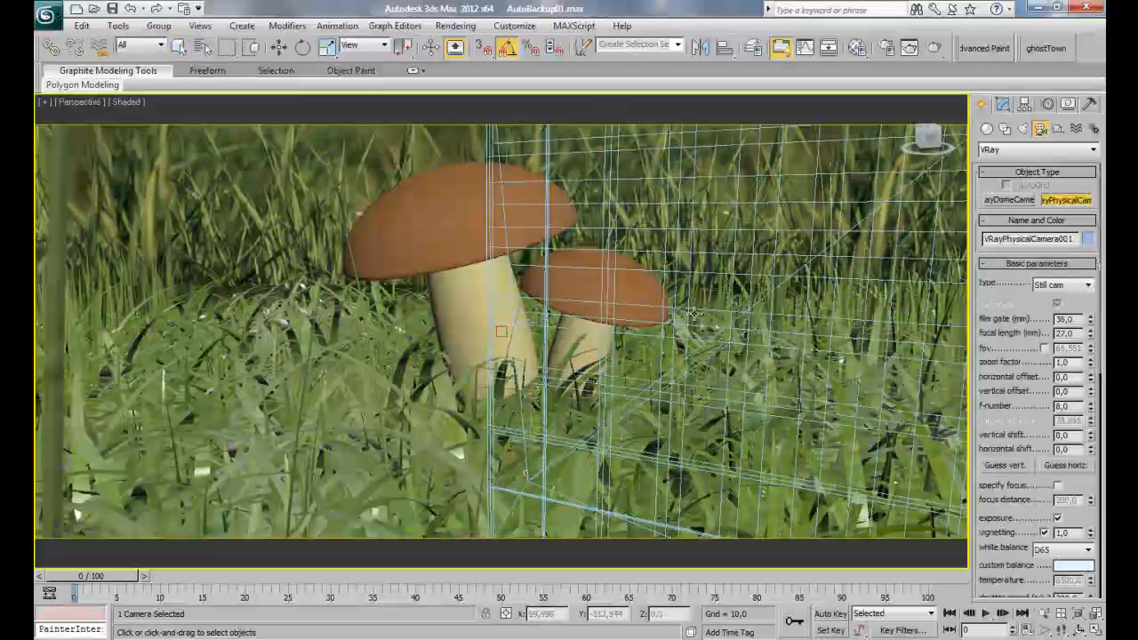
{"action": "right_click", "coordinate": [692, 313]}
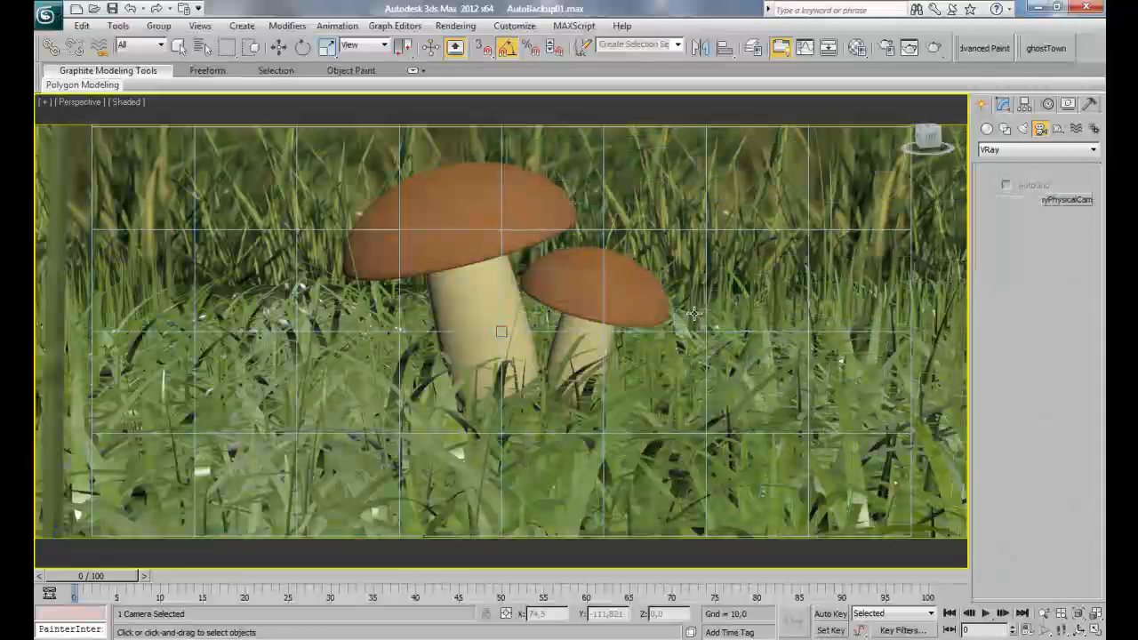
{"action": "right_click", "coordinate": [644, 312]}
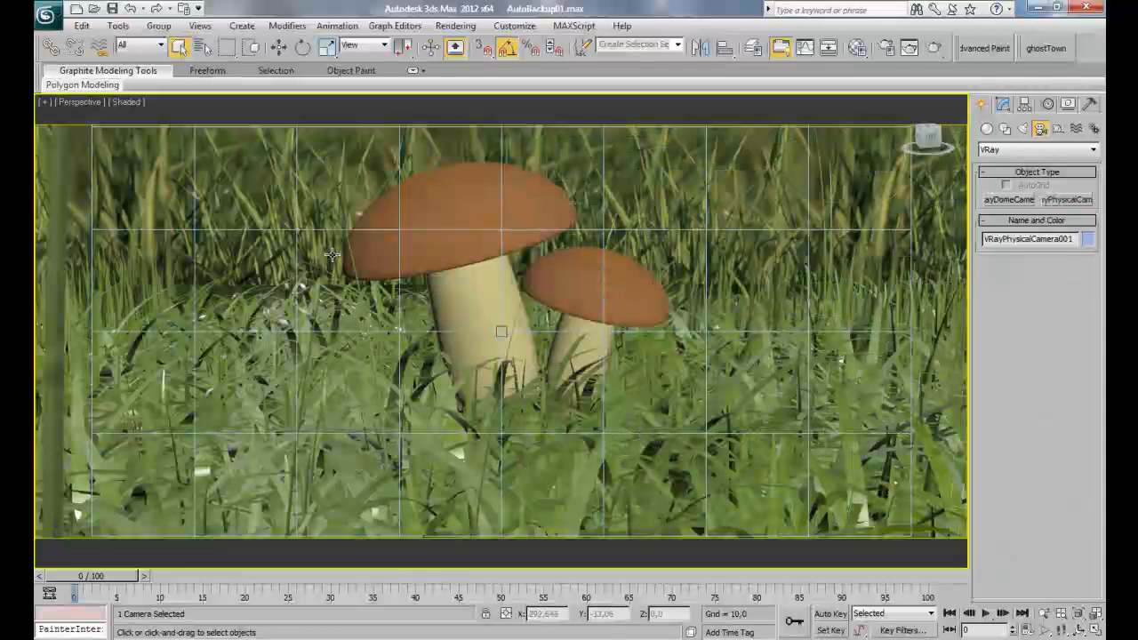
Step: Look through VRayPhysicalCamera001 and set its focal length to 26 mm
{"action": "key", "text": "c"}
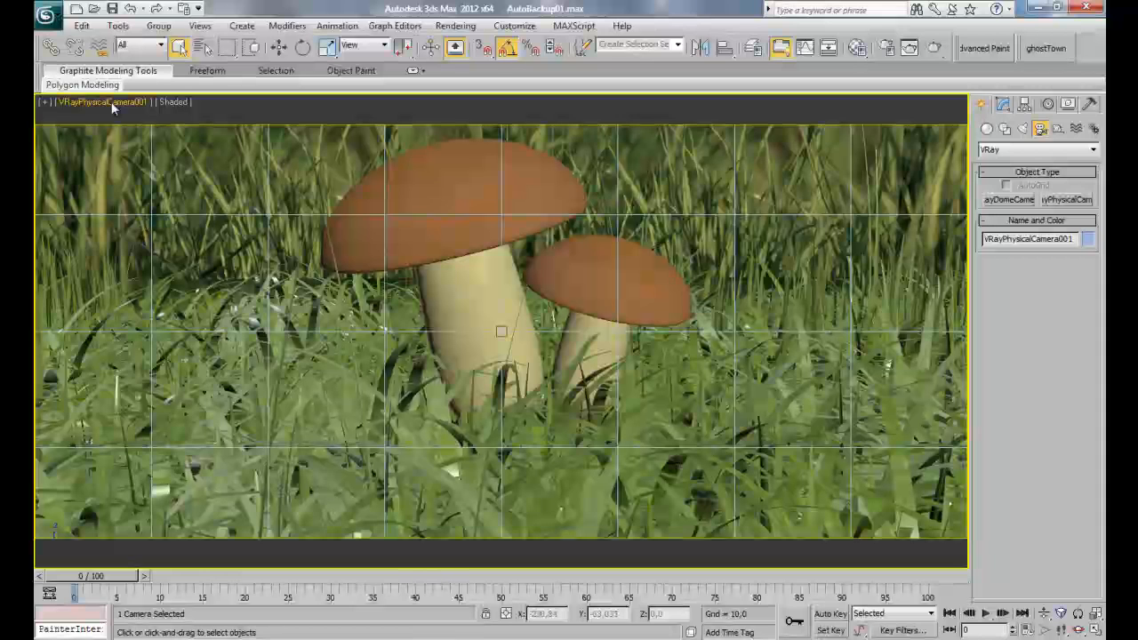
{"action": "left_click", "coordinate": [1003, 104]}
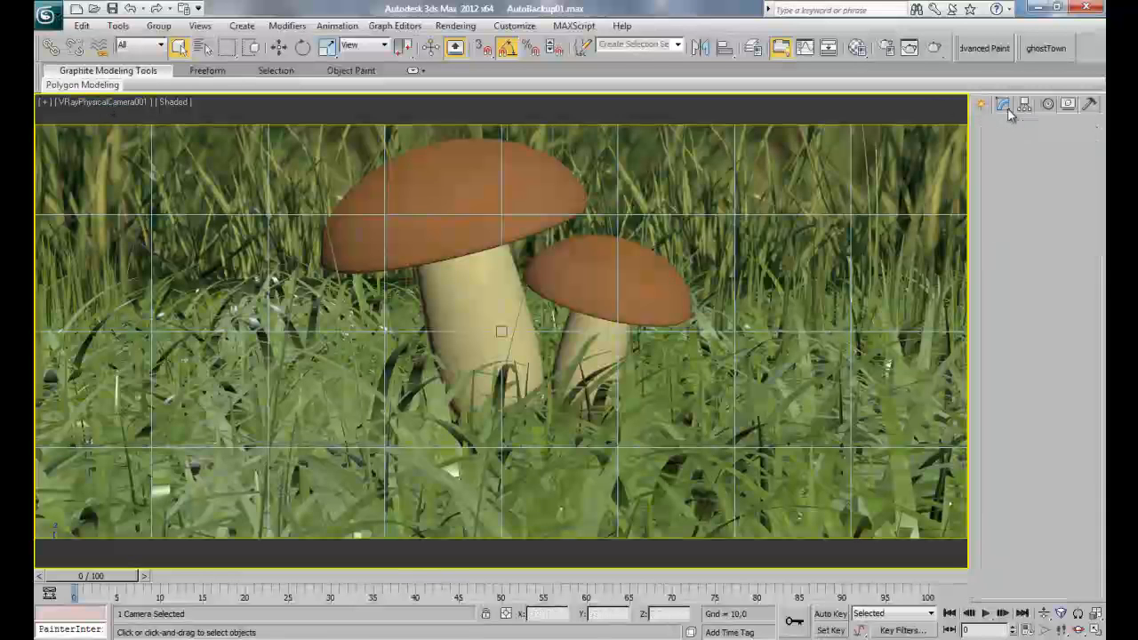
{"action": "left_click_drag", "start_coordinate": [1057, 367], "coordinate": [1005, 368]}
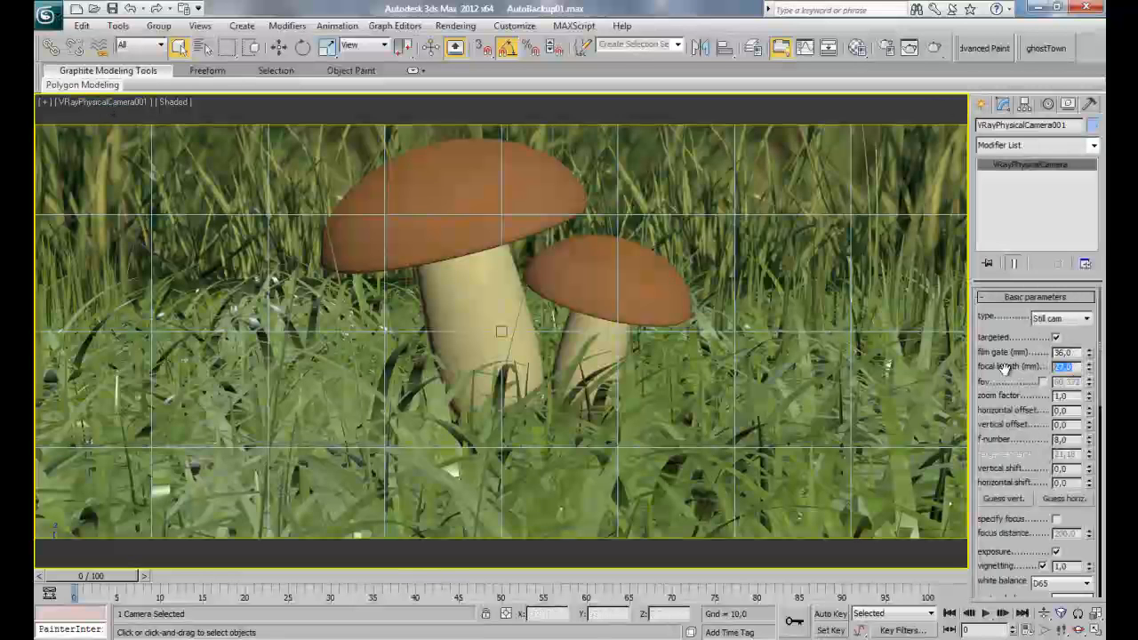
{"action": "type", "text": "26"}
{"action": "key", "text": "Return"}
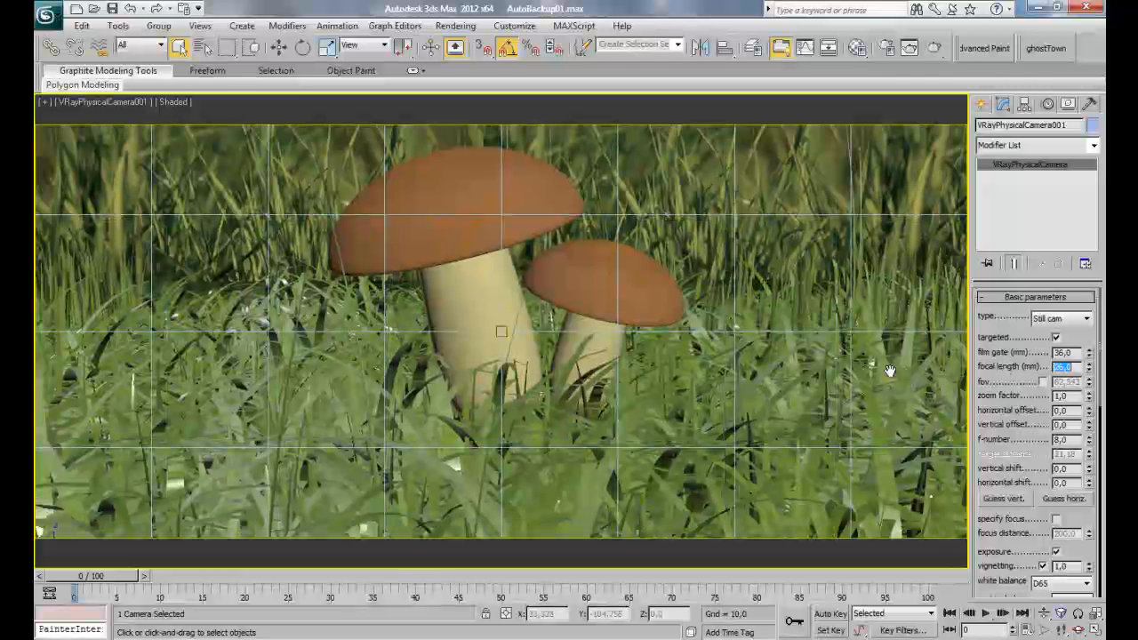
{"action": "left_click_drag", "start_coordinate": [1021, 362], "coordinate": [813, 327]}
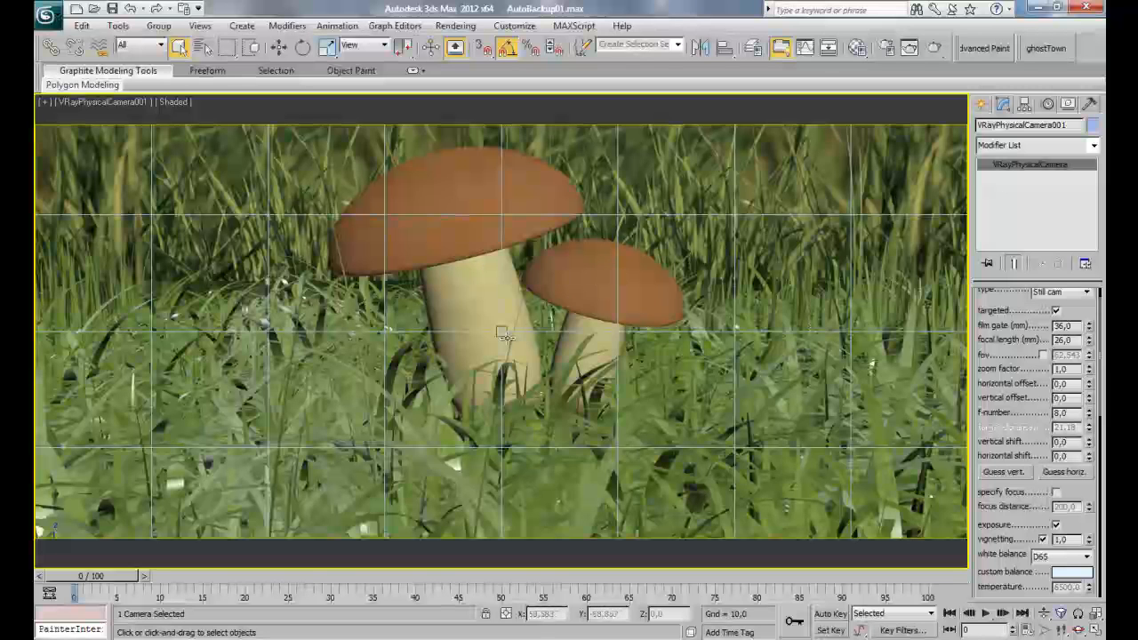
Step: Select the omni light Omni001 from the scene's object list and delete it
{"action": "key", "text": "h"}
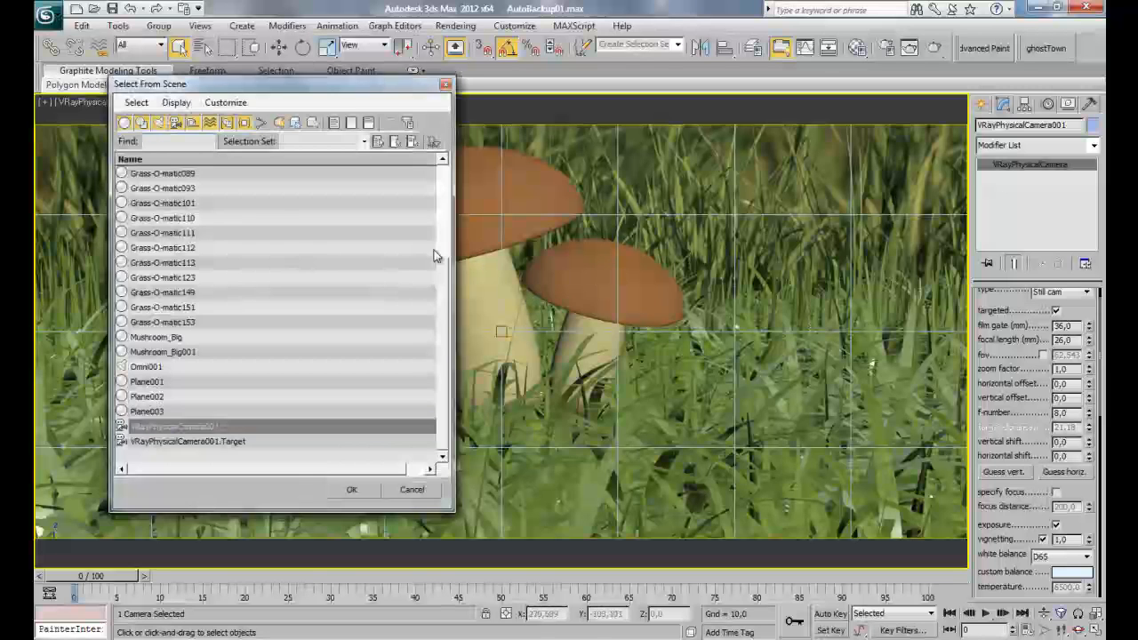
{"action": "double_click", "coordinate": [188, 368]}
{"action": "left_click", "coordinate": [348, 332]}
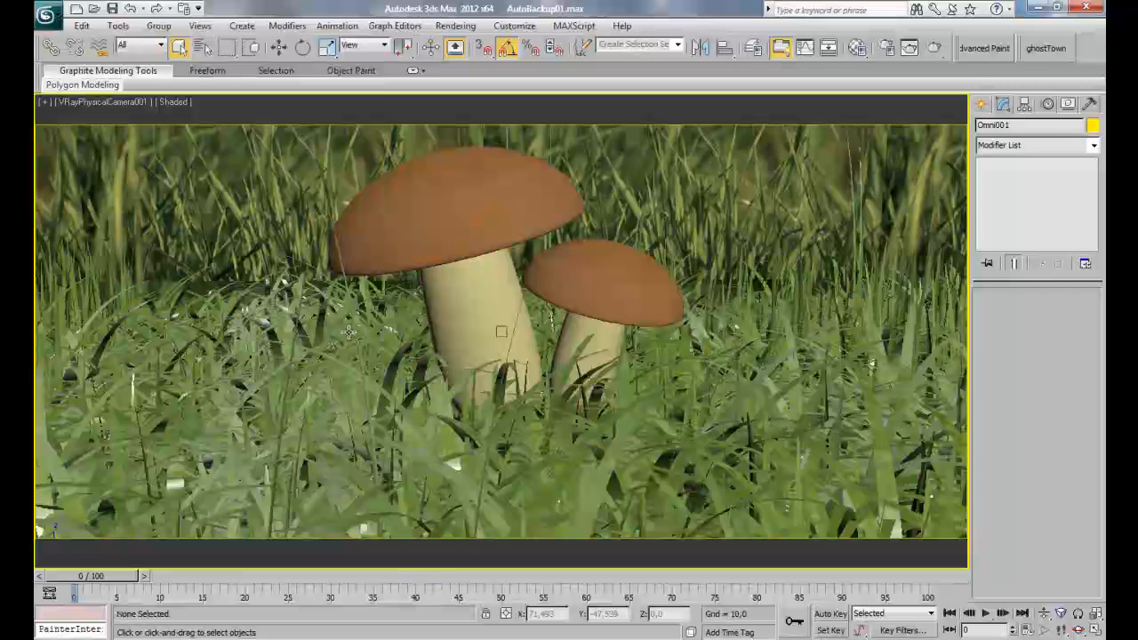
Step: Create a VRaySun beside the mushrooms in the top view and accept the automatic VRaySky environment map
{"action": "key", "text": "t"}
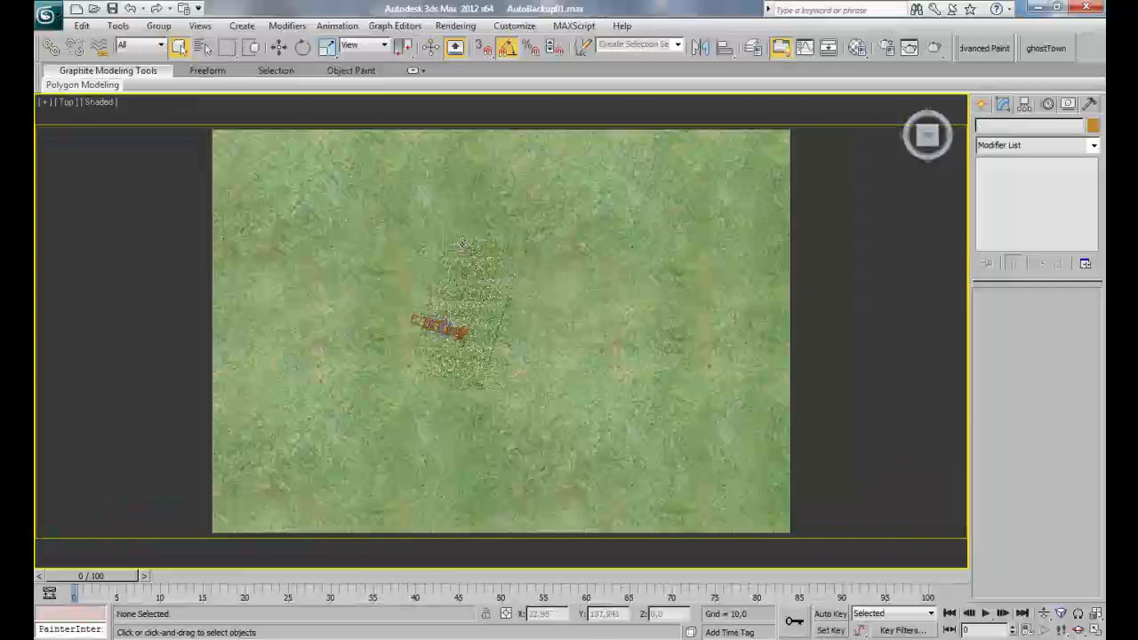
{"action": "scroll", "coordinate": [485, 286], "scroll_direction": "up", "scroll_amount": 6}
{"action": "middle_click_drag", "start_coordinate": [494, 286], "coordinate": [548, 300]}
{"action": "scroll", "coordinate": [548, 301], "scroll_direction": "up", "scroll_amount": 2}
{"action": "left_click", "coordinate": [983, 105]}
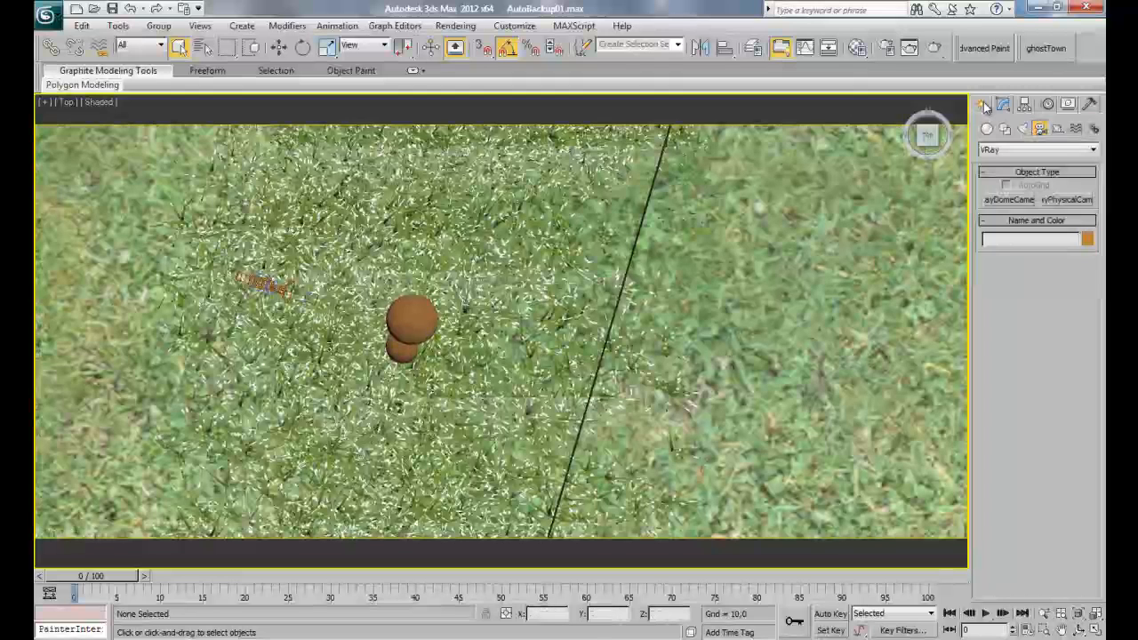
{"action": "left_click", "coordinate": [1022, 129]}
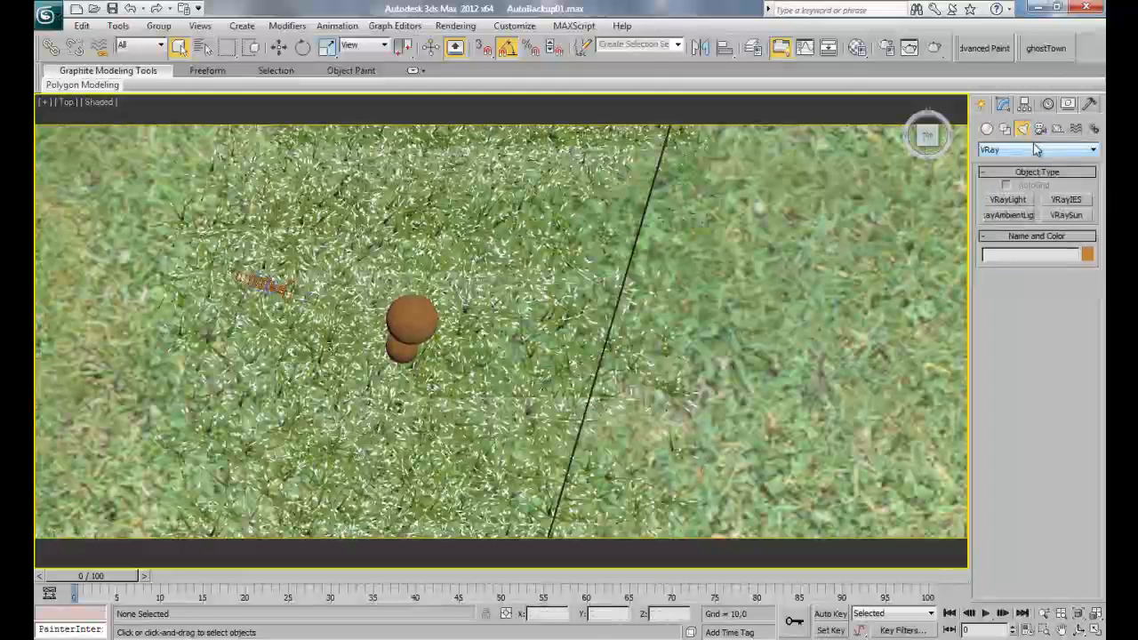
{"action": "left_click", "coordinate": [1067, 215]}
{"action": "scroll", "coordinate": [507, 304], "scroll_direction": "down", "scroll_amount": 5}
{"action": "left_click_drag", "start_coordinate": [438, 209], "coordinate": [518, 211]}
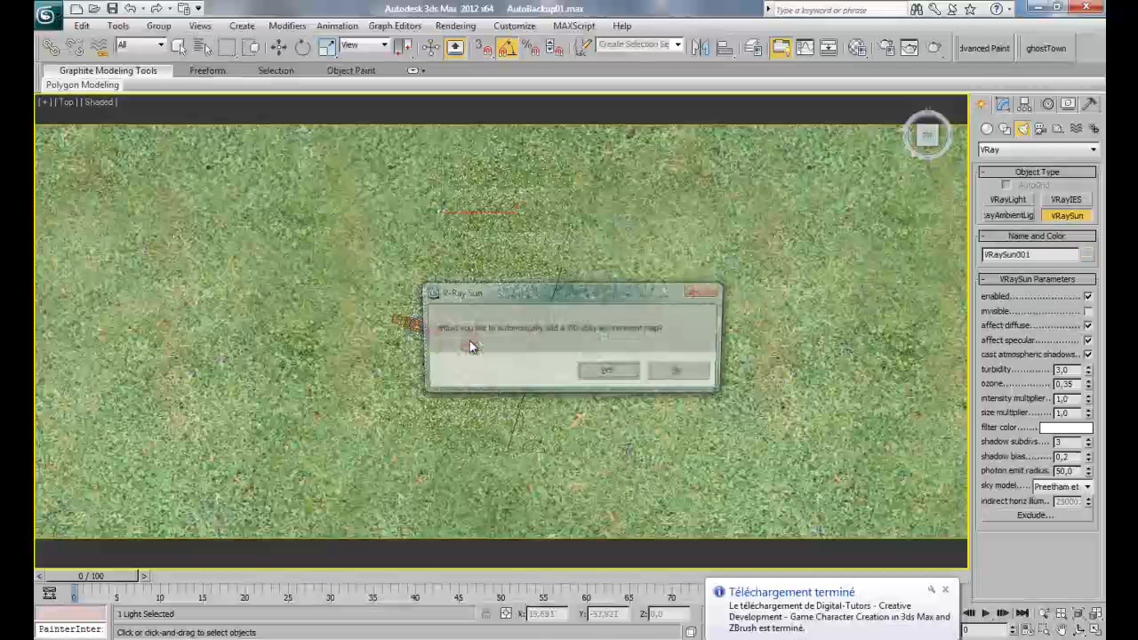
{"action": "left_click", "coordinate": [608, 371]}
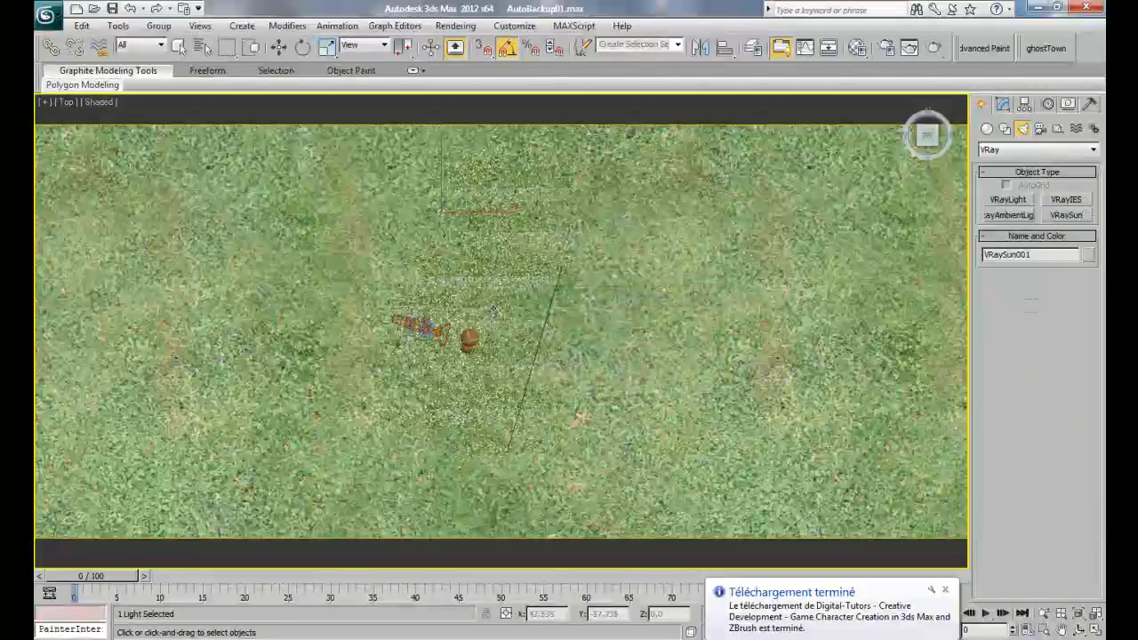
Step: Raise the VRaySun above the grass in the front view to a height of about 103.5
{"action": "key", "text": "f"}
{"action": "scroll", "coordinate": [482, 292], "scroll_direction": "up", "scroll_amount": 8}
{"action": "scroll", "coordinate": [481, 288], "scroll_direction": "down", "scroll_amount": 2}
{"action": "key", "text": "w"}
{"action": "key", "text": "w"}
{"action": "left_click_drag", "start_coordinate": [463, 279], "coordinate": [457, 117]}
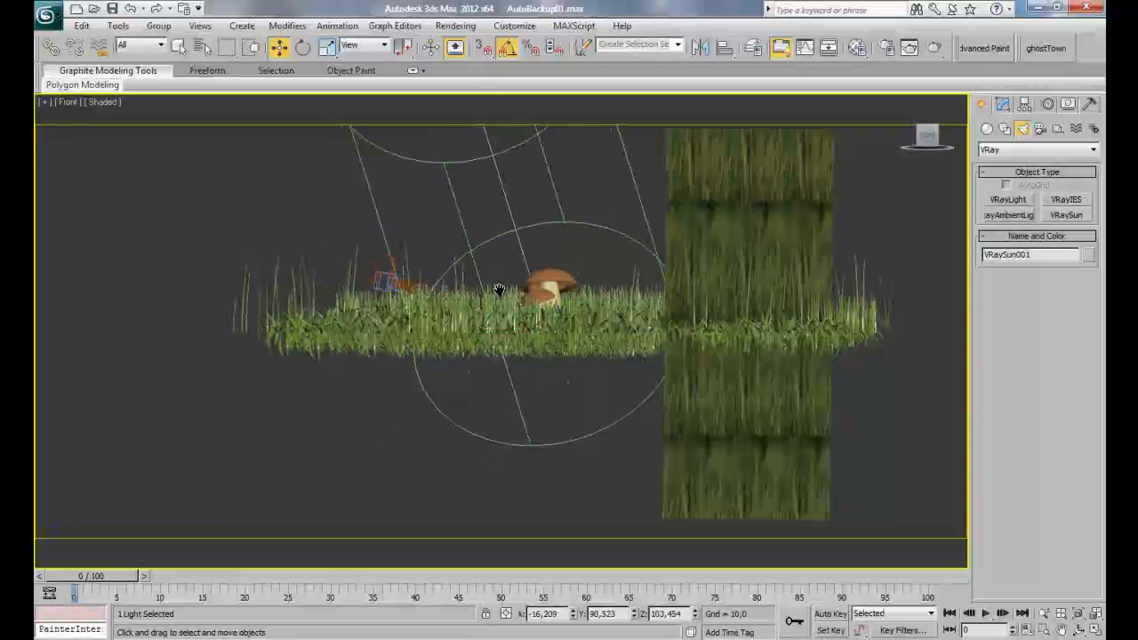
Step: Reposition the VRaySun in the left view to about Y 47.4 and Z 136.6 for a steeper light angle
{"action": "key", "text": "l"}
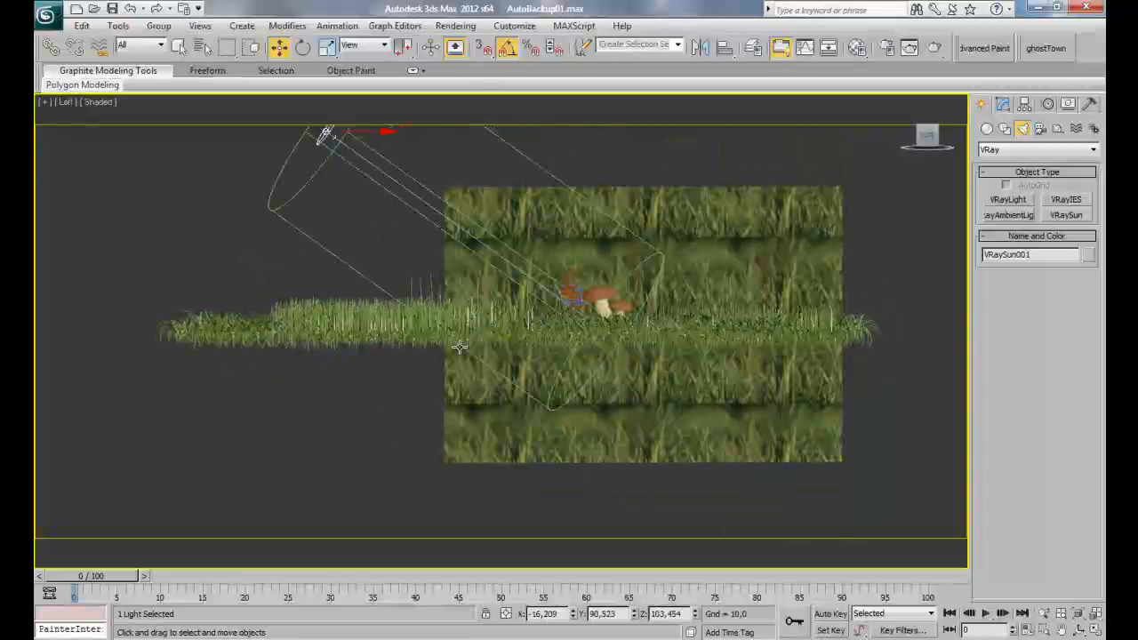
{"action": "middle_click_drag", "start_coordinate": [460, 347], "coordinate": [442, 464]}
{"action": "scroll", "coordinate": [402, 351], "scroll_direction": "down", "scroll_amount": 2}
{"action": "left_click_drag", "start_coordinate": [390, 249], "coordinate": [449, 203]}
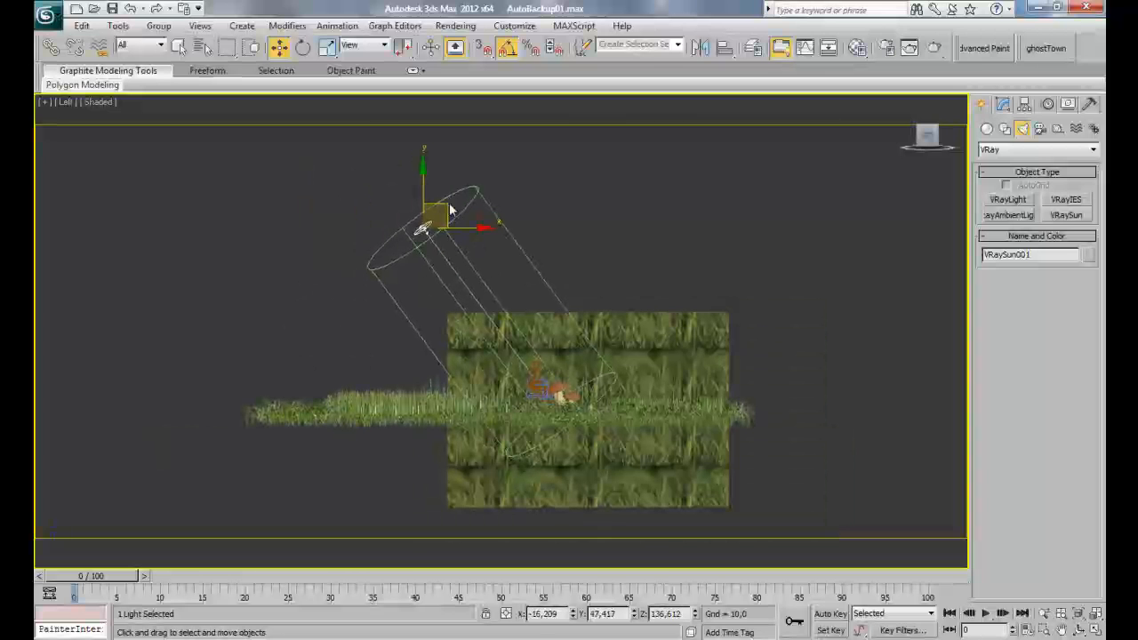
Step: Return to the VRayPhysicalCamera001 view and render the scene
{"action": "key", "text": "c"}
{"action": "double_click", "coordinate": [573, 229]}
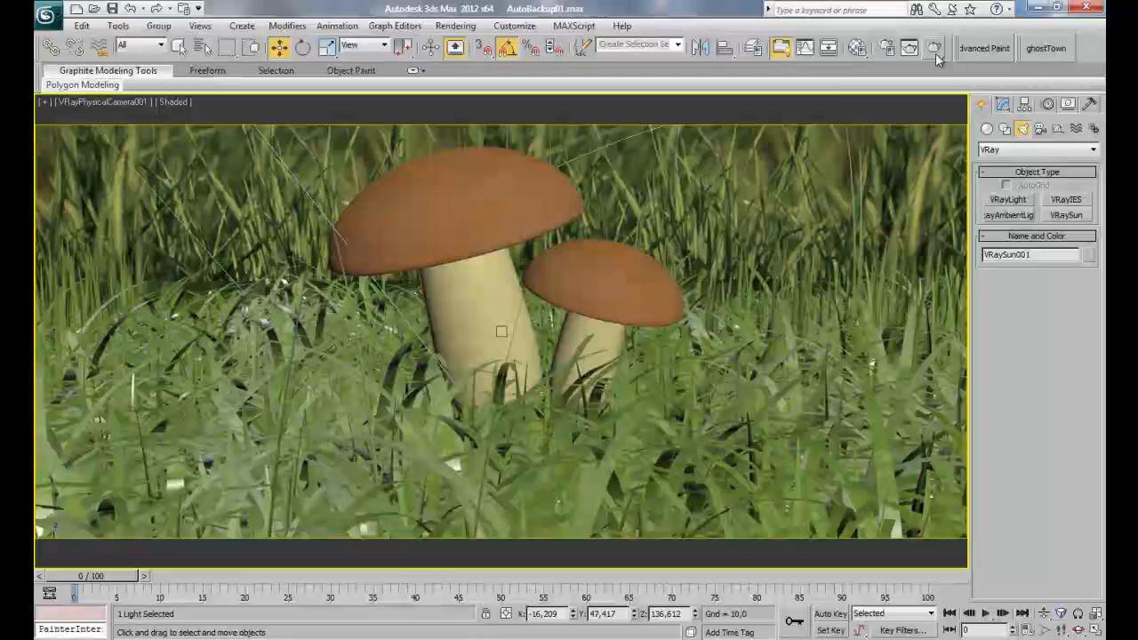
{"action": "left_click", "coordinate": [935, 52]}
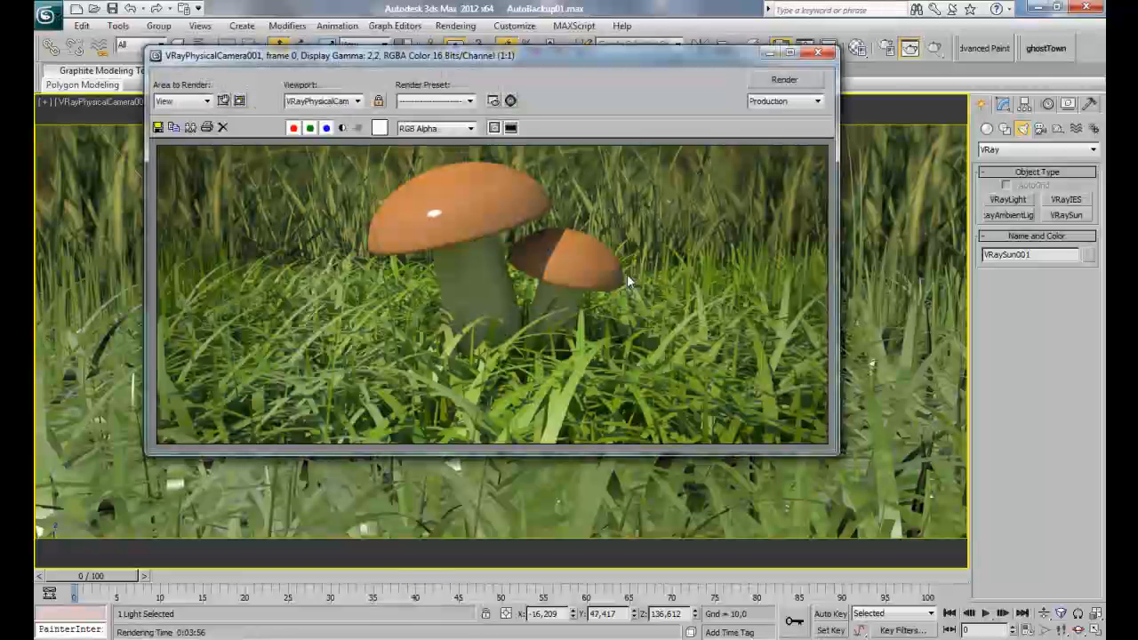
Step: Enlarge the rendered image, examine the mushrooms and grass up close, and close the render
{"action": "left_click", "coordinate": [789, 52]}
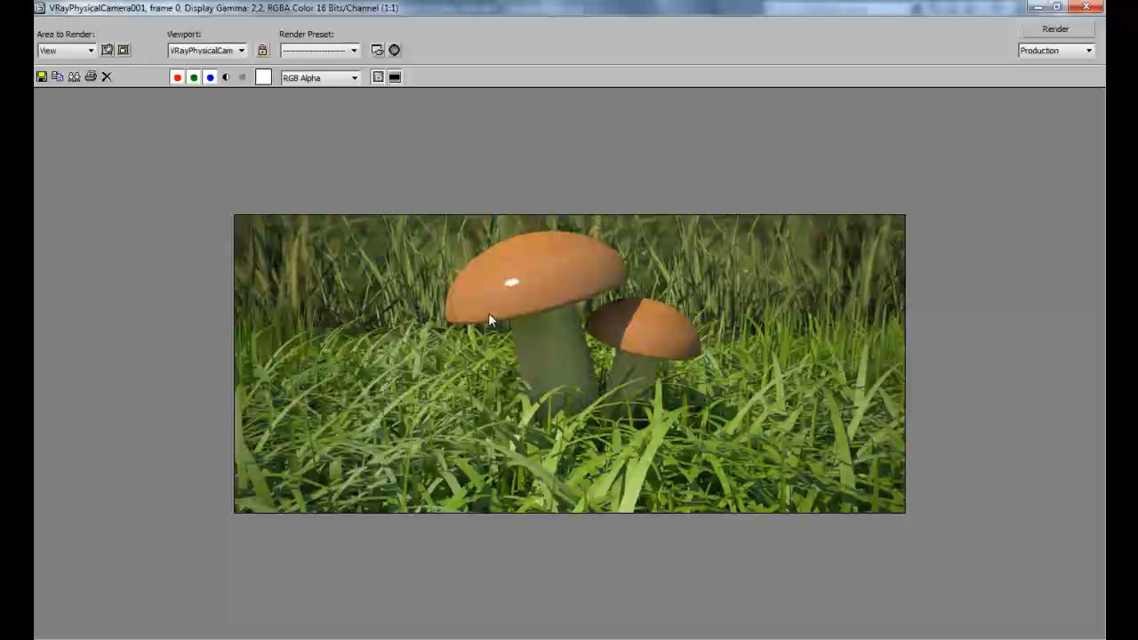
{"action": "scroll", "coordinate": [436, 332], "scroll_direction": "up", "scroll_amount": 1}
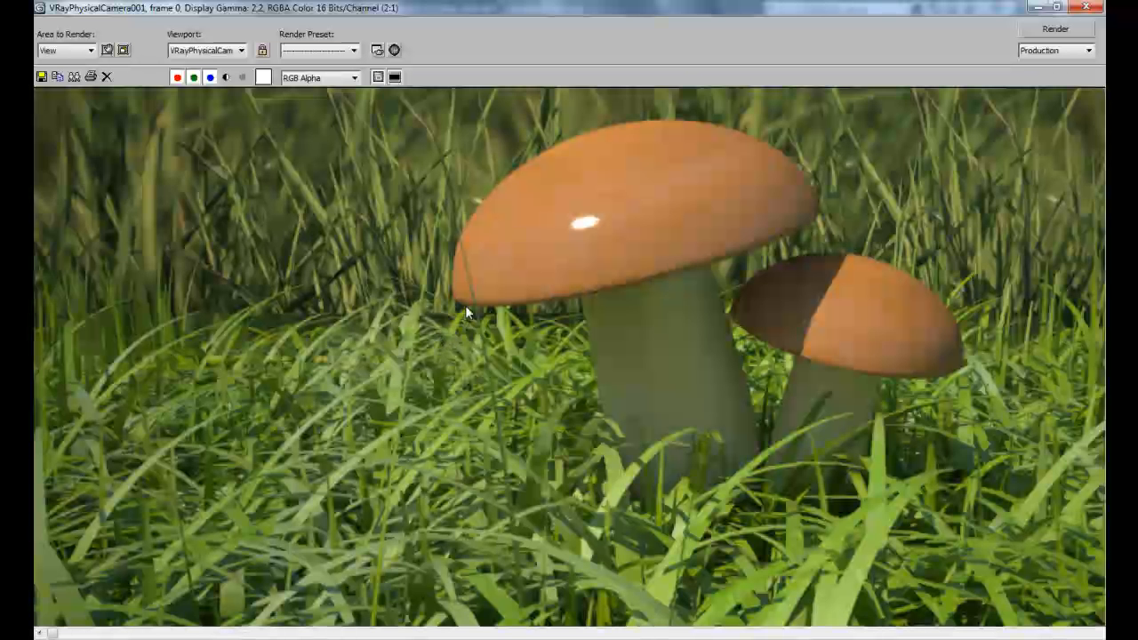
{"action": "scroll", "coordinate": [463, 290], "scroll_direction": "up", "scroll_amount": 1}
{"action": "scroll", "coordinate": [477, 296], "scroll_direction": "down", "scroll_amount": 1}
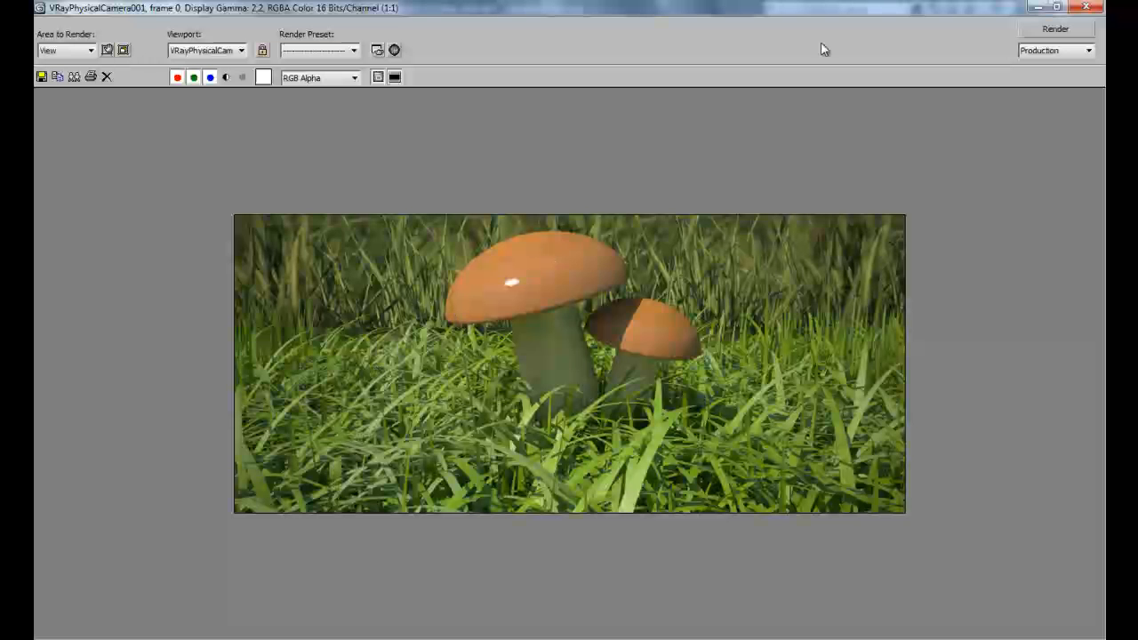
{"action": "left_click", "coordinate": [1080, 7]}
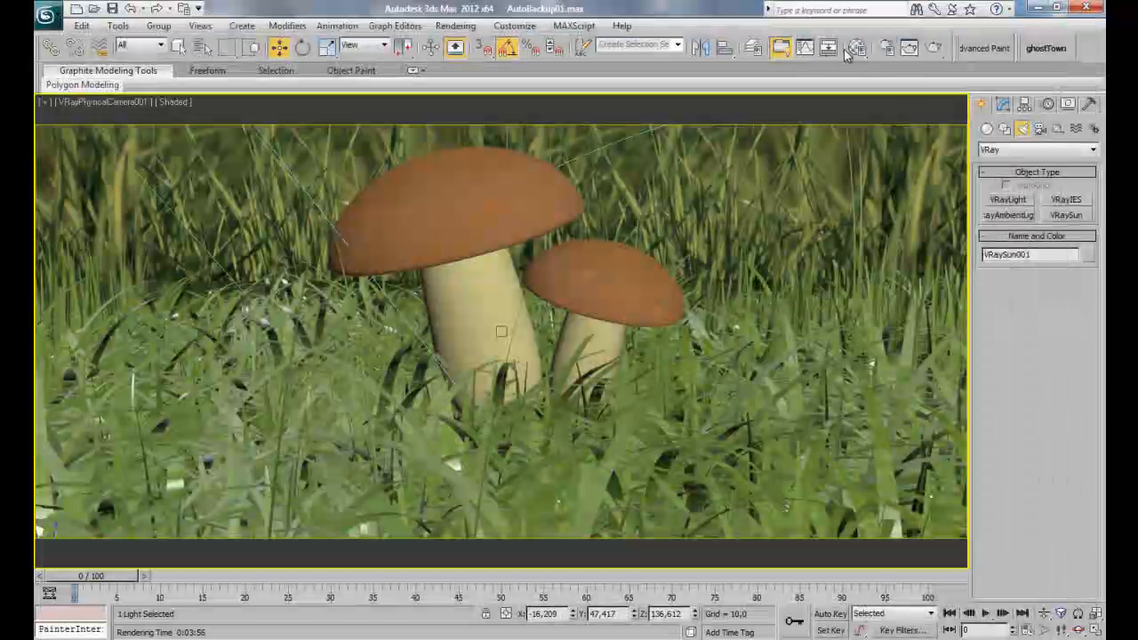
Step: Assign a copy of the mushroom material to the small mushroom under the new name Little
{"action": "left_click", "coordinate": [857, 48]}
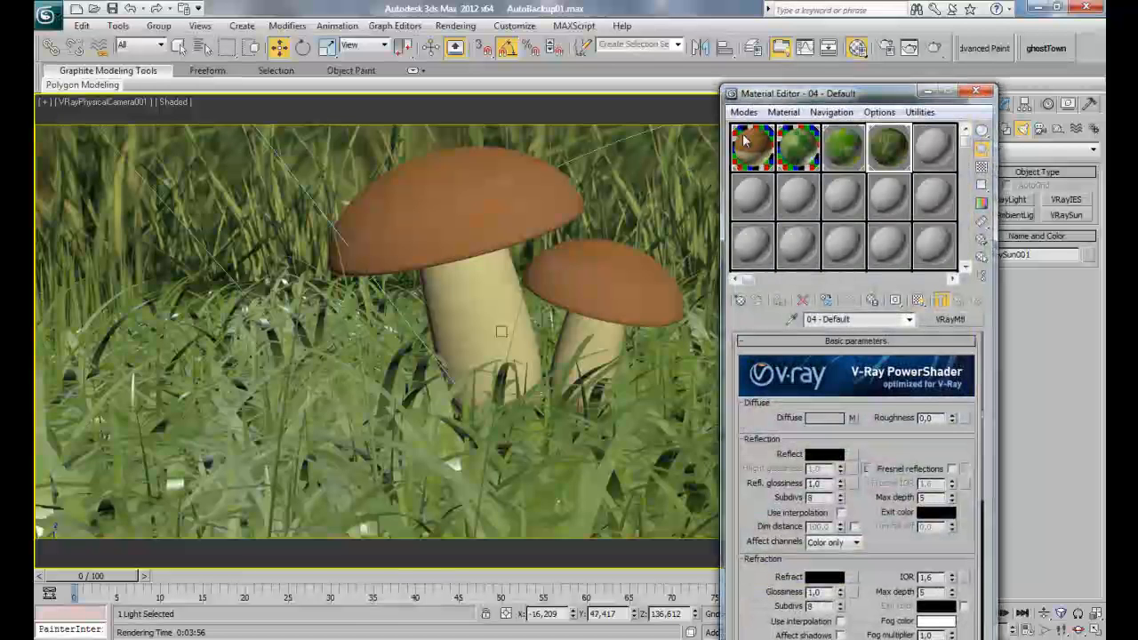
{"action": "left_click_drag", "start_coordinate": [751, 156], "coordinate": [624, 296]}
{"action": "left_click", "coordinate": [531, 321]}
{"action": "type", "text": "Little"}
{"action": "key", "text": "Return"}
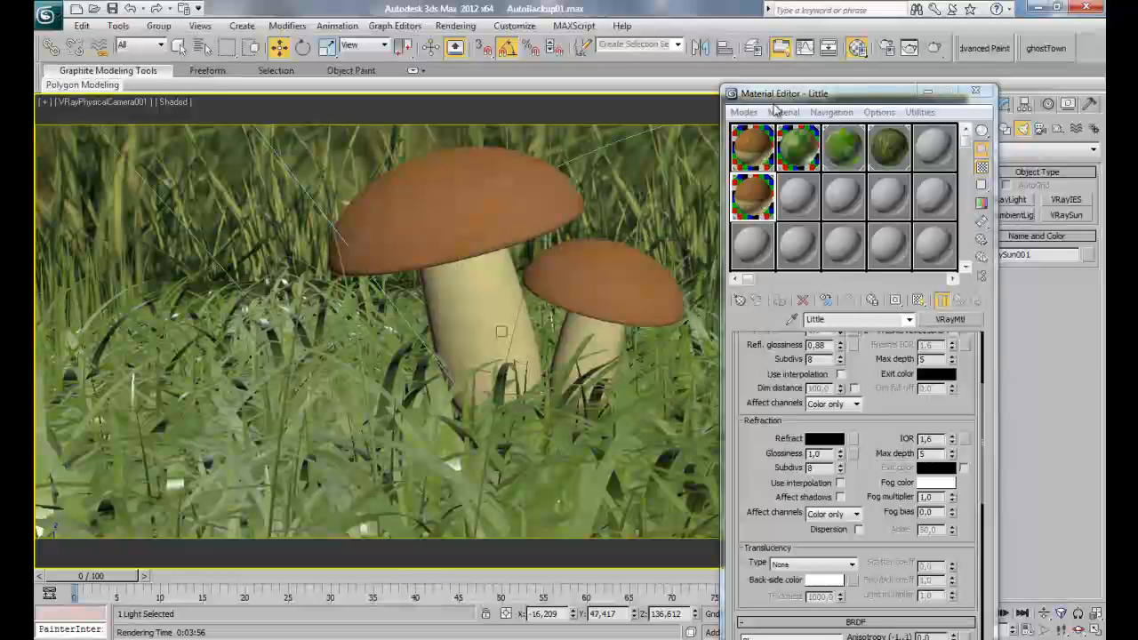
Step: Set the reflection glossiness of the 01 - Default mushroom material to 0.7, checking it on an enlarged sample
{"action": "left_click", "coordinate": [756, 146]}
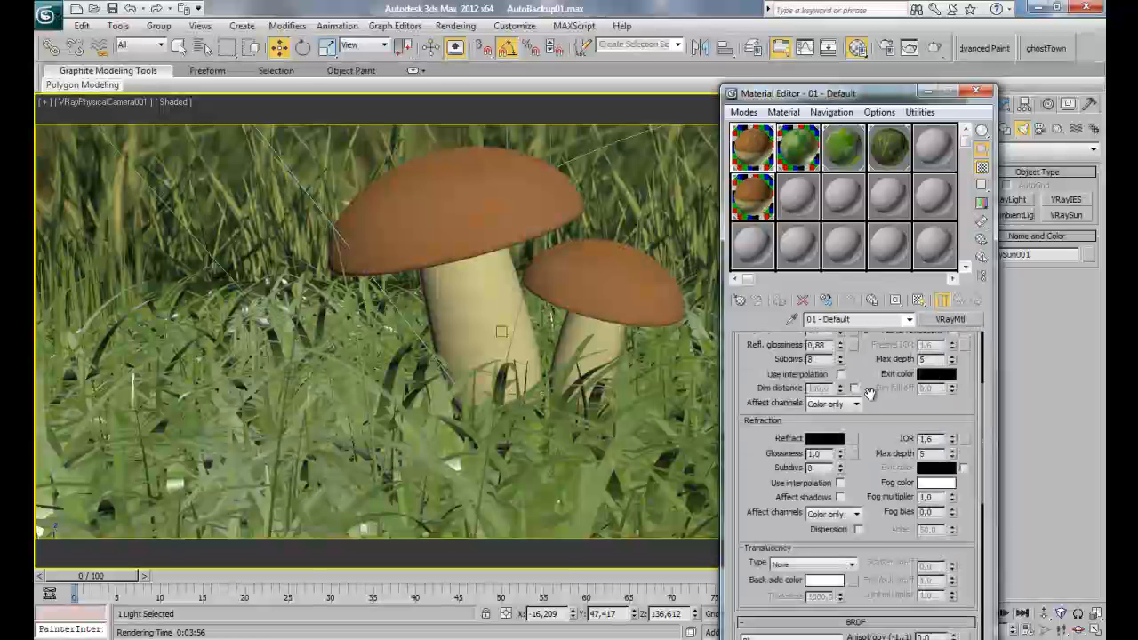
{"action": "scroll", "coordinate": [878, 421], "scroll_direction": "up", "scroll_amount": 2}
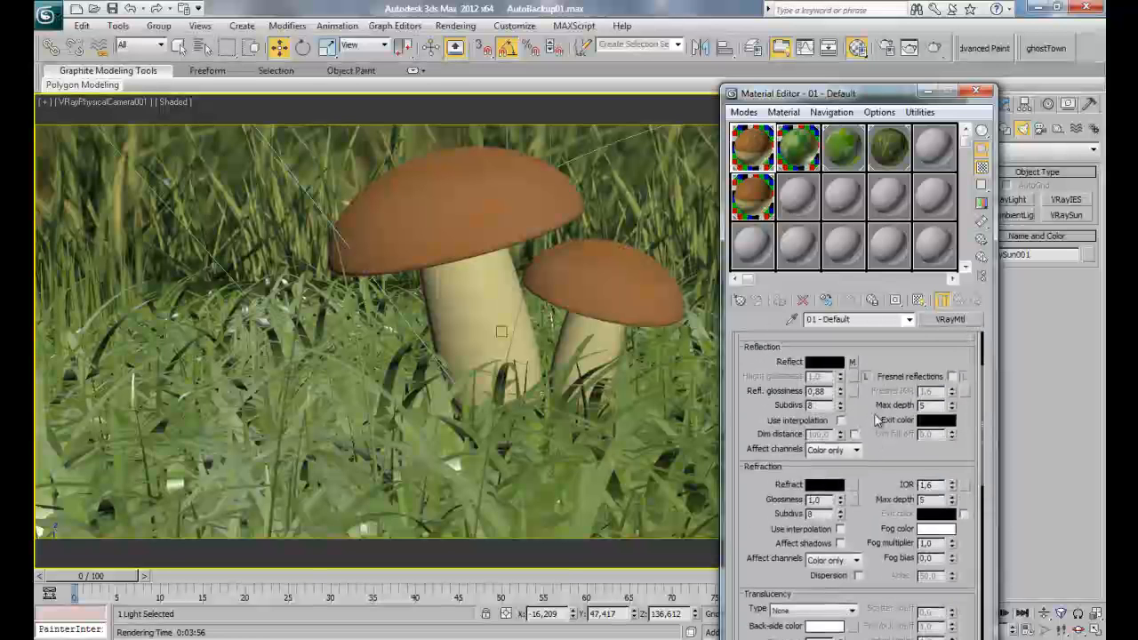
{"action": "double_click", "coordinate": [752, 146]}
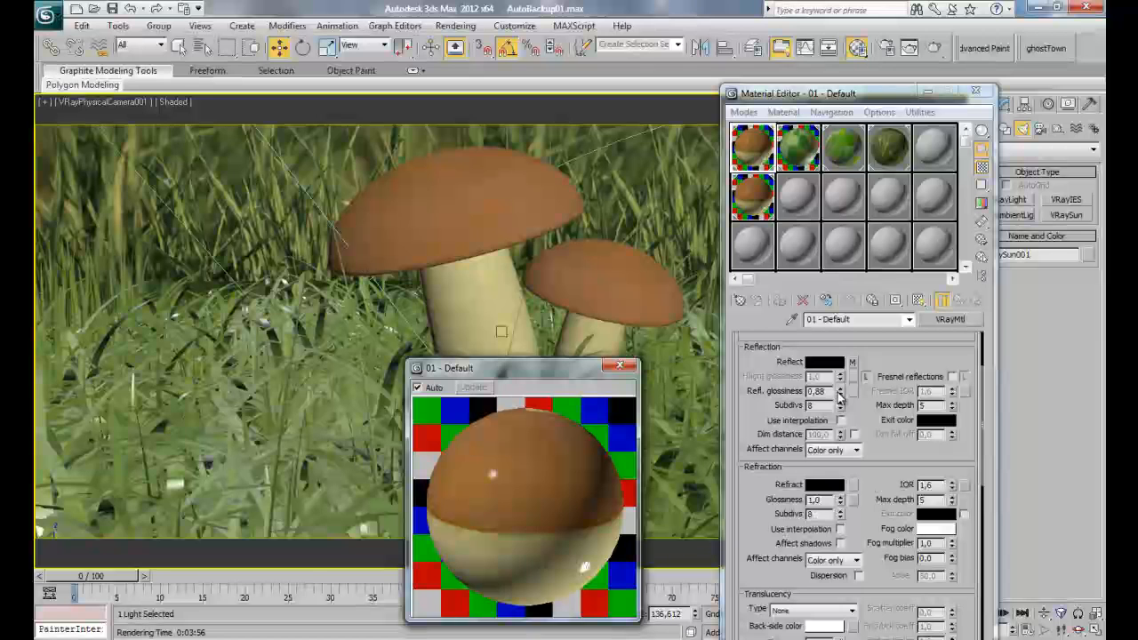
{"action": "mouse_move", "coordinate": [839, 393]}
{"action": "left_mouse_down"}
{"action": "mouse_move", "coordinate": [839, 377]}
{"action": "mouse_move", "coordinate": [838, 394]}
{"action": "left_mouse_up"}
{"action": "double_click", "coordinate": [829, 392]}
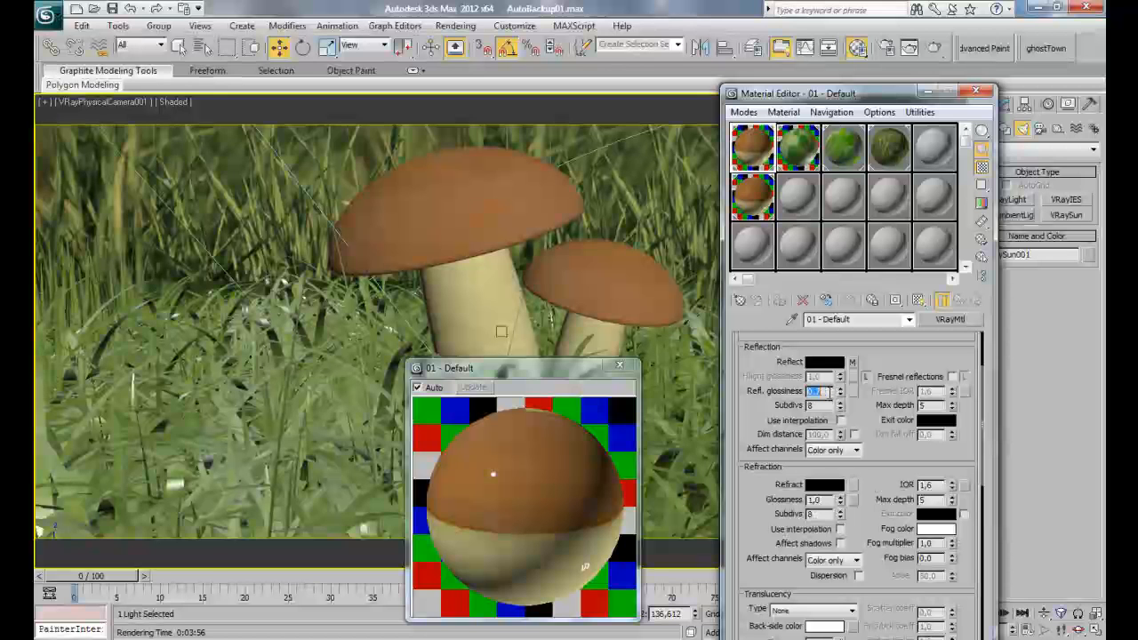
{"action": "type", "text": "0,7"}
{"action": "key", "text": "Return"}
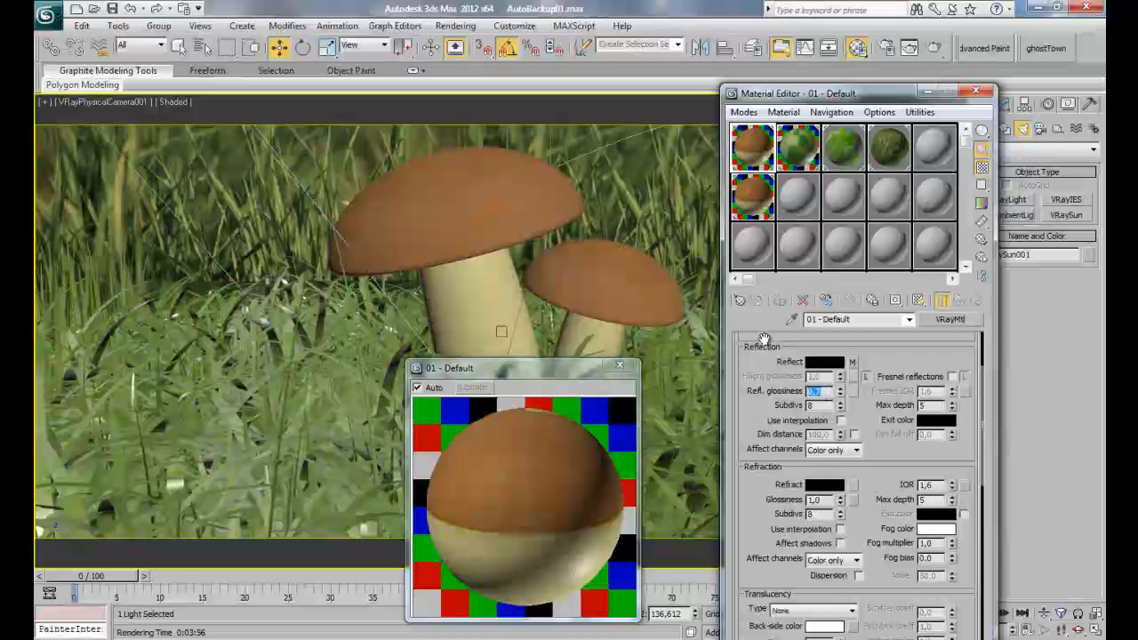
{"action": "left_click", "coordinate": [622, 367]}
Step: Set the bump amount of the 01 - Default material to 30 and check the surface on an enlarged sample
{"action": "left_click_drag", "start_coordinate": [881, 538], "coordinate": [864, 416]}
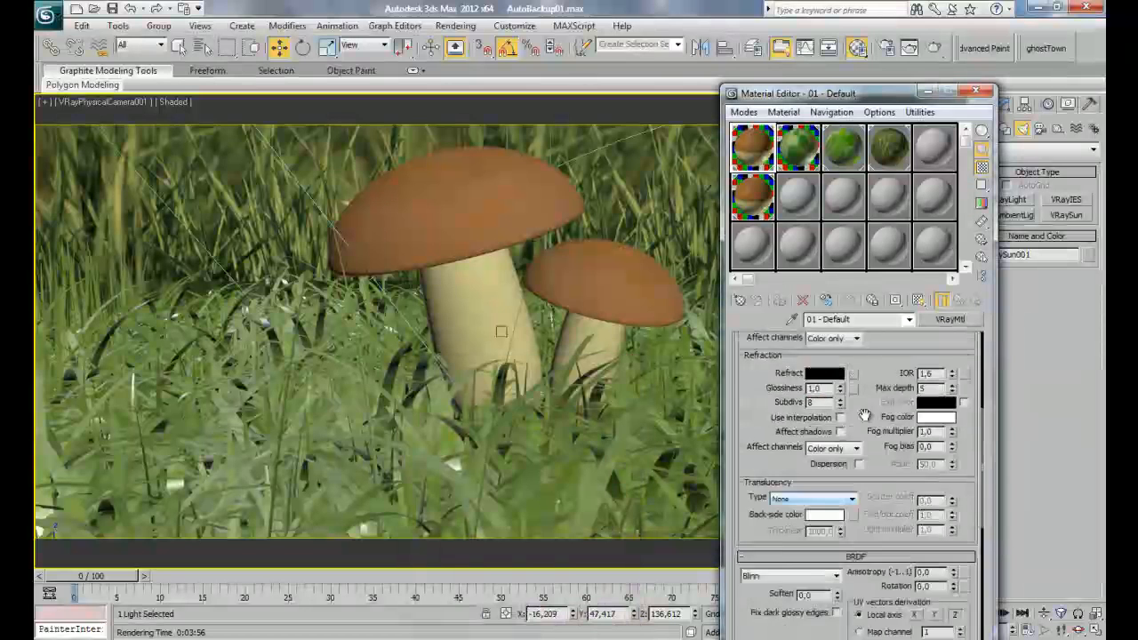
{"action": "scroll", "coordinate": [844, 524], "scroll_direction": "down", "scroll_amount": 5}
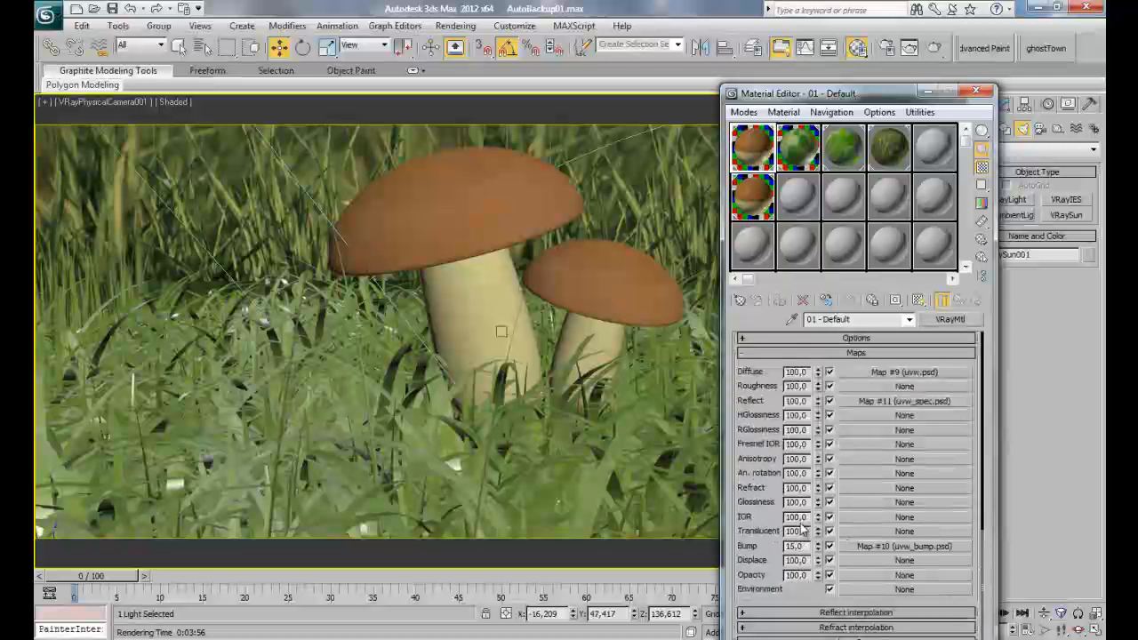
{"action": "left_click_drag", "start_coordinate": [804, 546], "coordinate": [736, 536]}
{"action": "key", "text": "Return"}
{"action": "left_click", "coordinate": [748, 150]}
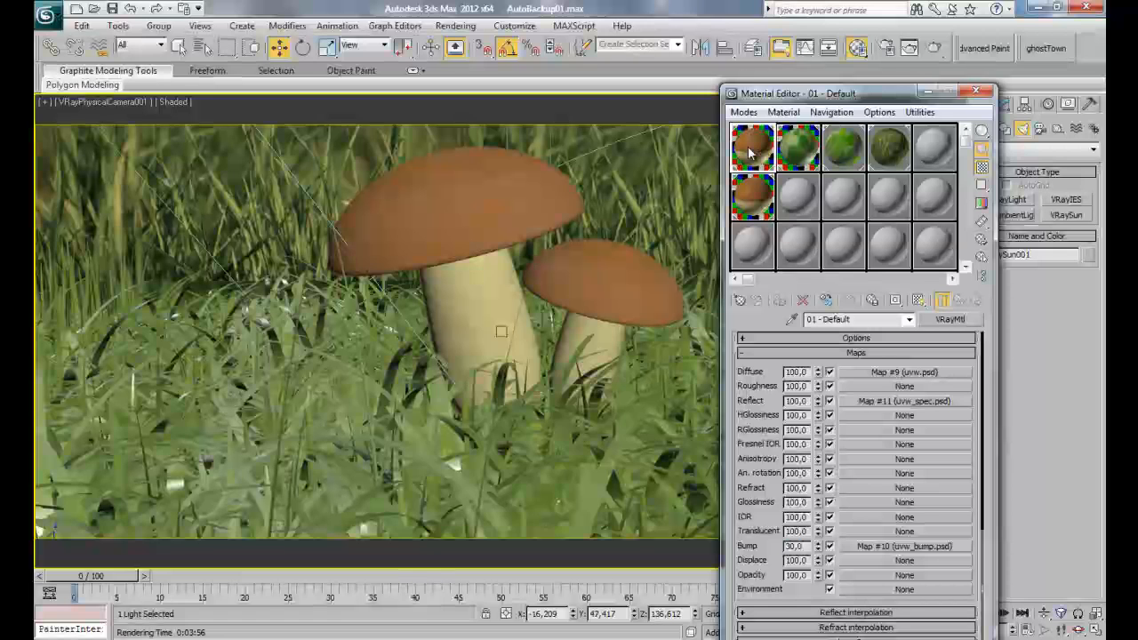
{"action": "double_click", "coordinate": [750, 151]}
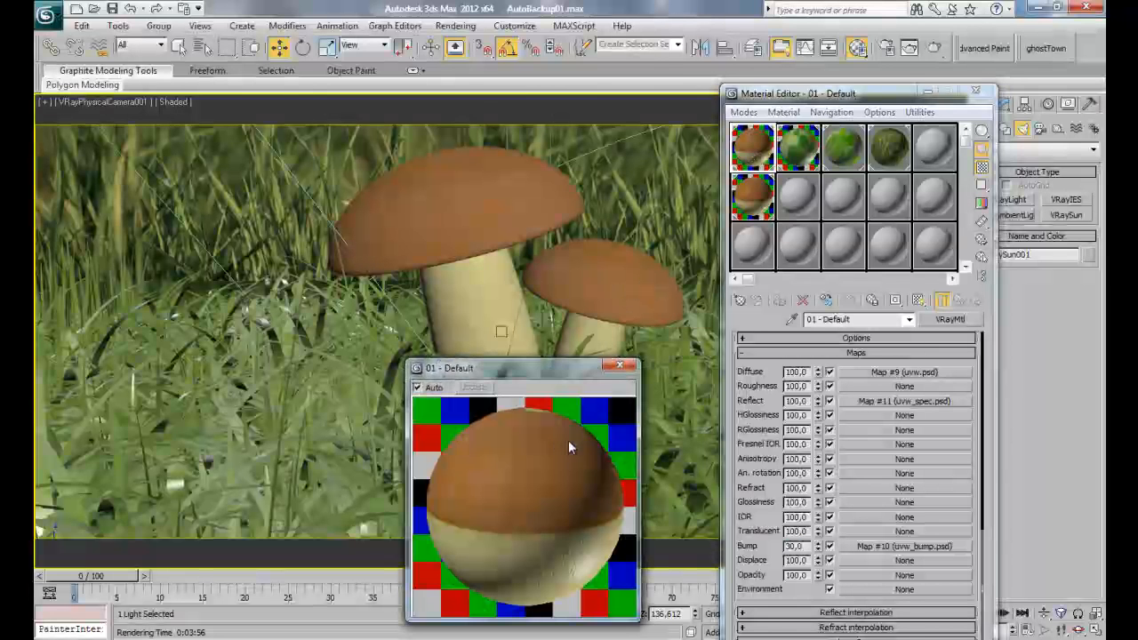
{"action": "left_click_drag", "start_coordinate": [524, 369], "coordinate": [555, 252]}
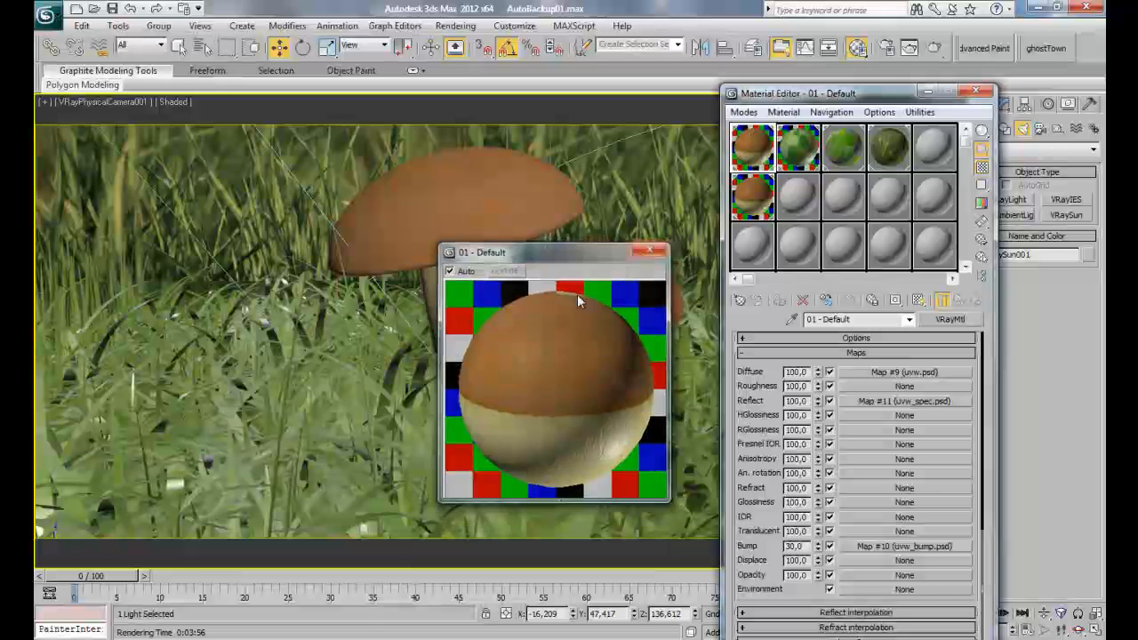
{"action": "left_click", "coordinate": [651, 249]}
Step: Select the small mushroom and set the reflection glossiness of its Little material to 0.7
{"action": "left_click", "coordinate": [601, 314]}
{"action": "left_click", "coordinate": [791, 171]}
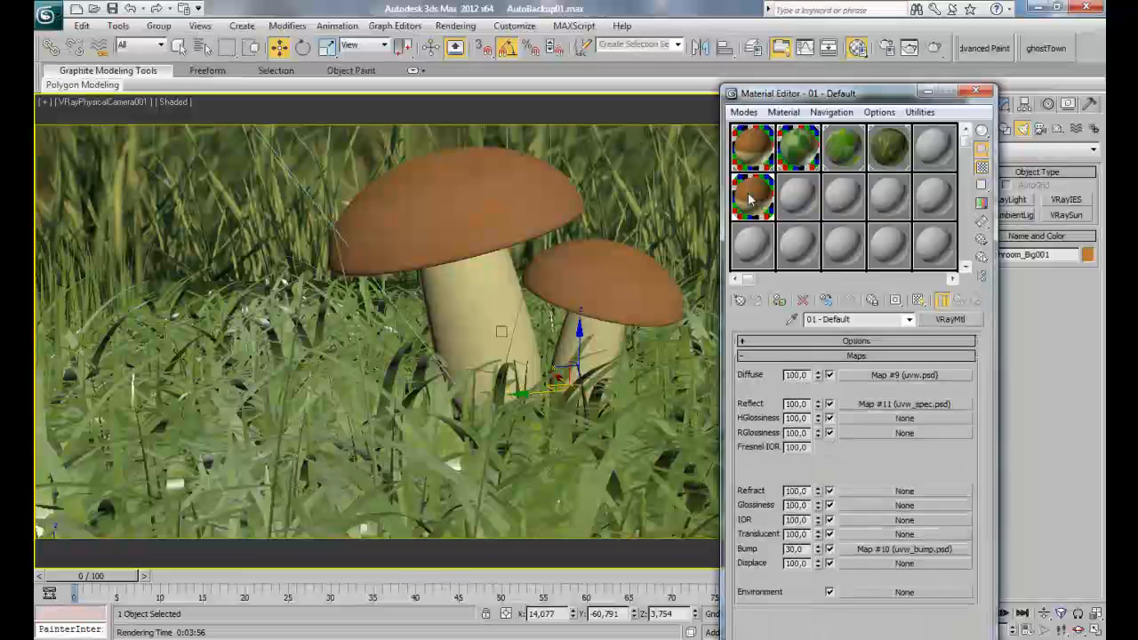
{"action": "scroll", "coordinate": [812, 434], "scroll_direction": "up", "scroll_amount": 2}
{"action": "left_click_drag", "start_coordinate": [816, 447], "coordinate": [896, 446]}
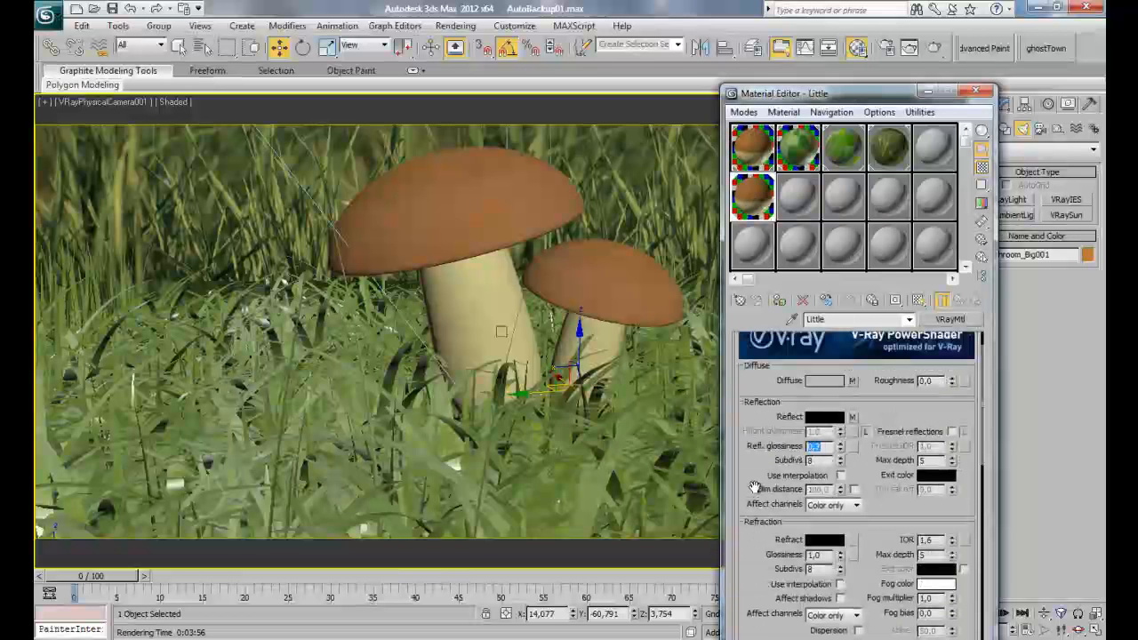
Step: Set the bump amount of the small mushroom's Little material to 30
{"action": "scroll", "coordinate": [756, 491], "scroll_direction": "down", "scroll_amount": 10}
{"action": "scroll", "coordinate": [793, 541], "scroll_direction": "down", "scroll_amount": 2}
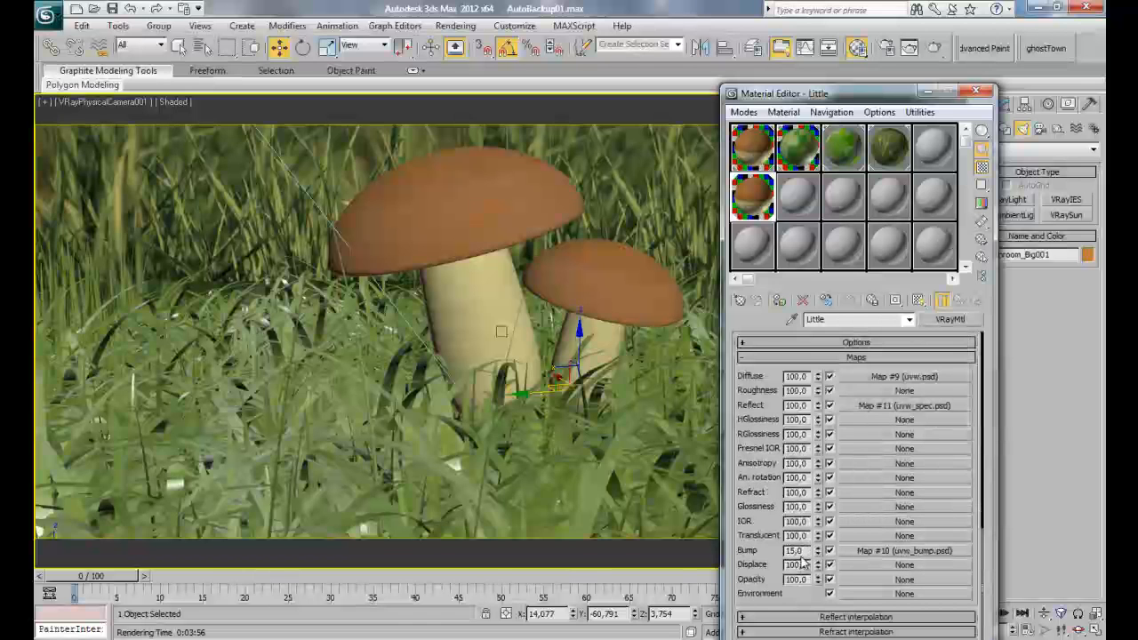
{"action": "double_click", "coordinate": [794, 550]}
{"action": "type", "text": "32"}
{"action": "key", "text": "BackSpace"}
{"action": "type", "text": "0"}
{"action": "key", "text": "Return"}
Step: Select the big mushroom, try a bump amount of 45 in its 01 - Default material and check the enlarged sample
{"action": "left_click", "coordinate": [443, 183]}
{"action": "left_click", "coordinate": [753, 148]}
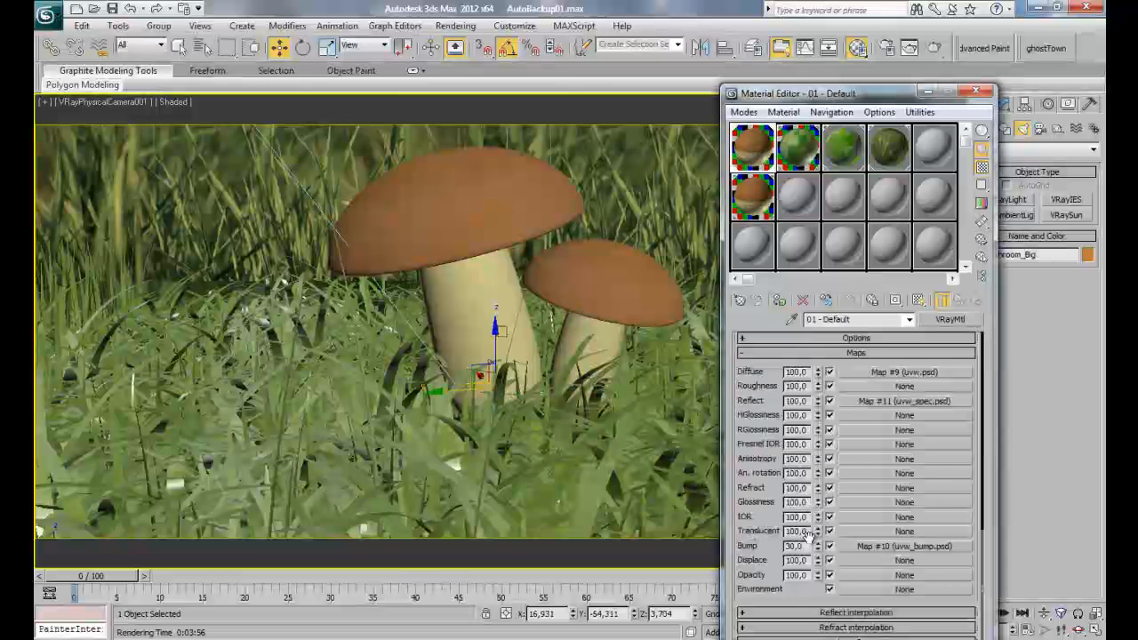
{"action": "double_click", "coordinate": [806, 545]}
{"action": "key", "text": "Return"}
{"action": "double_click", "coordinate": [780, 140]}
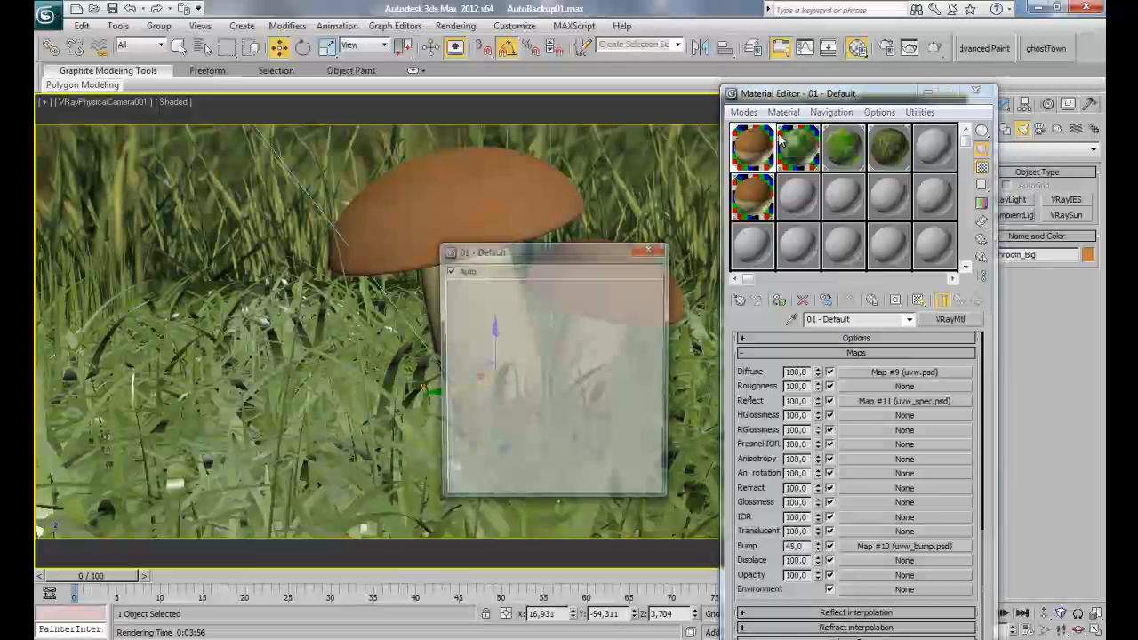
{"action": "left_click", "coordinate": [651, 249]}
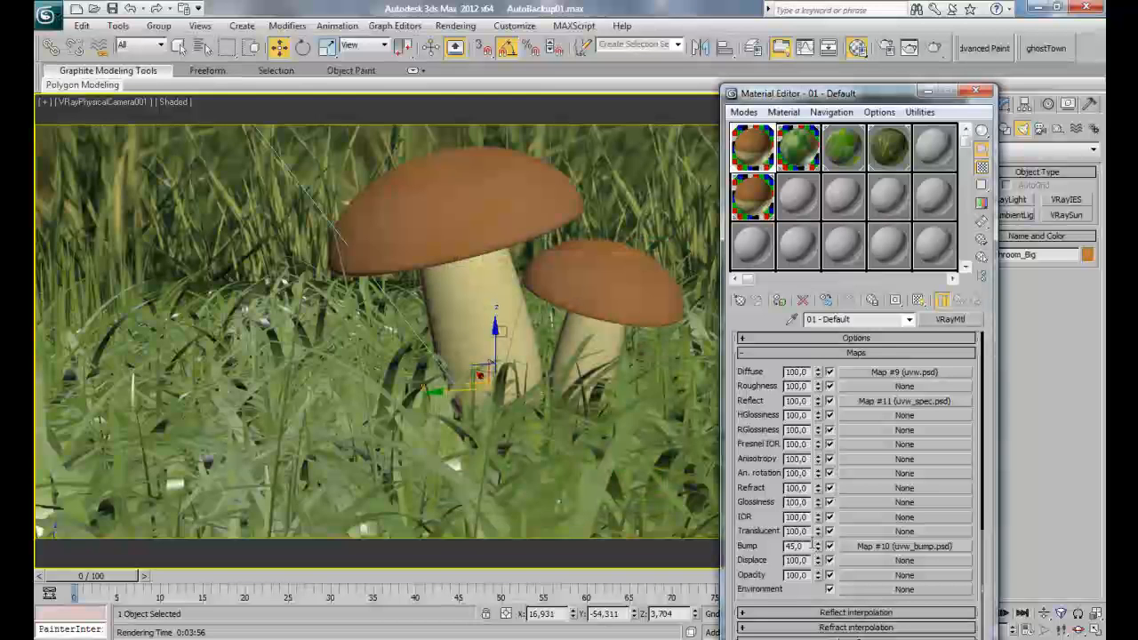
Step: Lower the bump amount of the 01 - Default mushroom material again and close the Material Editor
{"action": "double_click", "coordinate": [796, 545]}
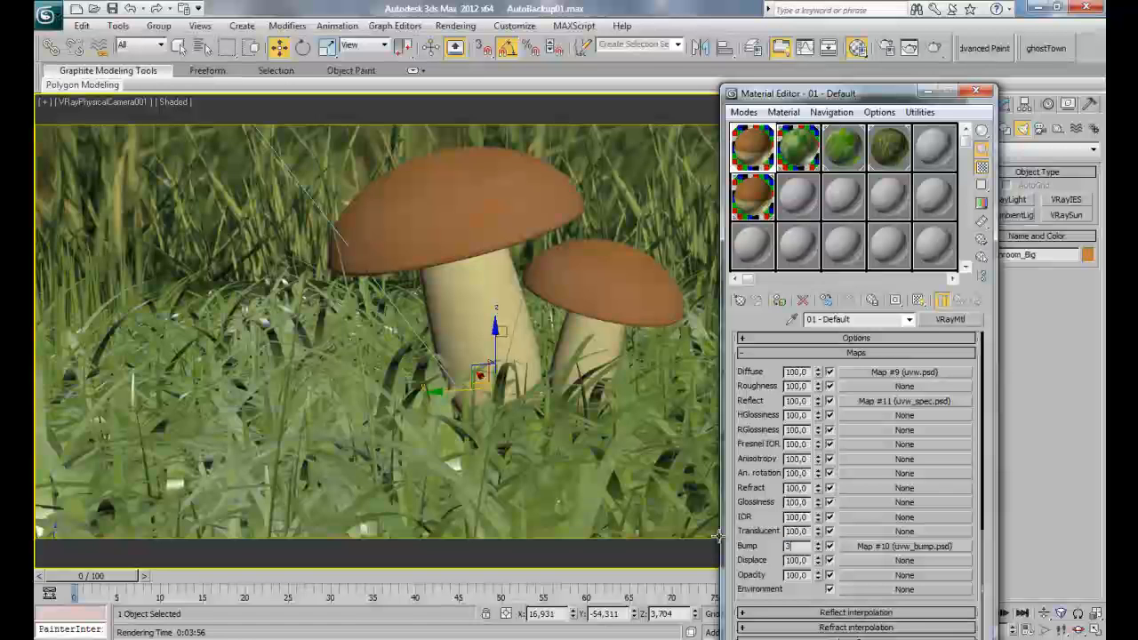
{"action": "key", "text": "Return"}
{"action": "left_click", "coordinate": [802, 149]}
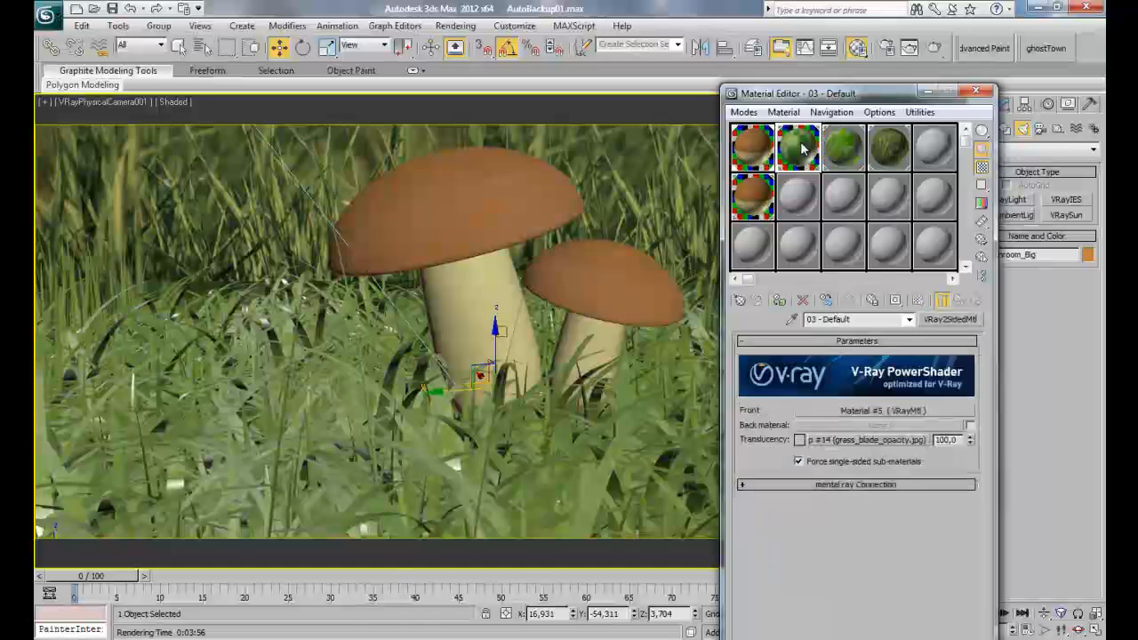
{"action": "left_click", "coordinate": [978, 93]}
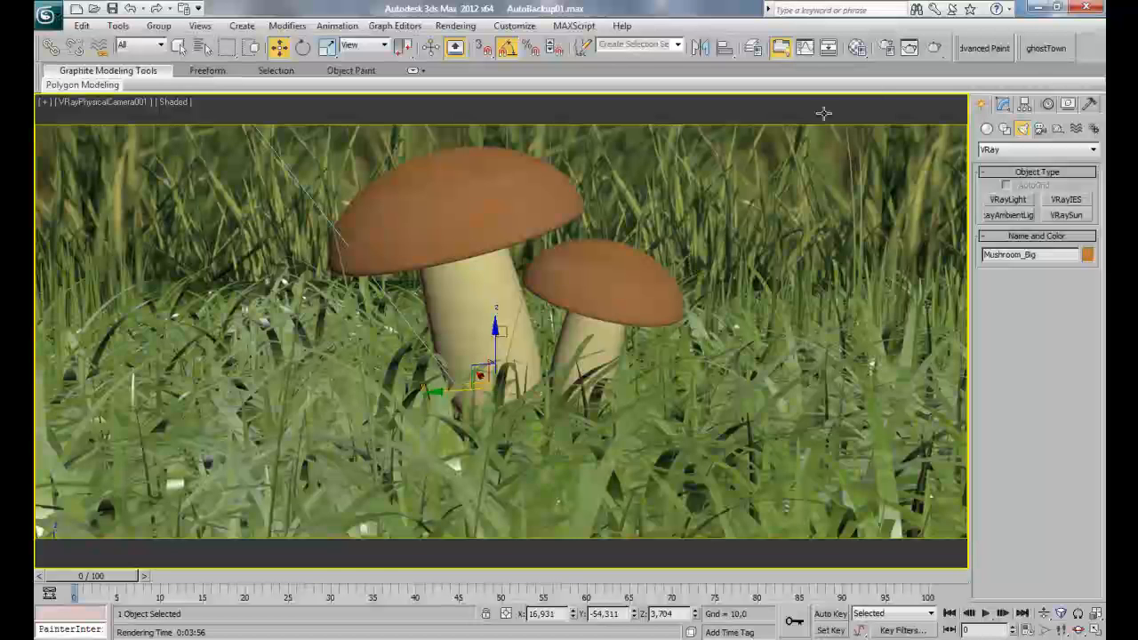
Step: Examine the last rendered frame of the camera view, looking closely at the mushroom stems and the grass around them
{"action": "left_click", "coordinate": [911, 49]}
{"action": "scroll", "coordinate": [318, 305], "scroll_direction": "up", "scroll_amount": 2}
{"action": "scroll", "coordinate": [315, 302], "scroll_direction": "down", "scroll_amount": 2}
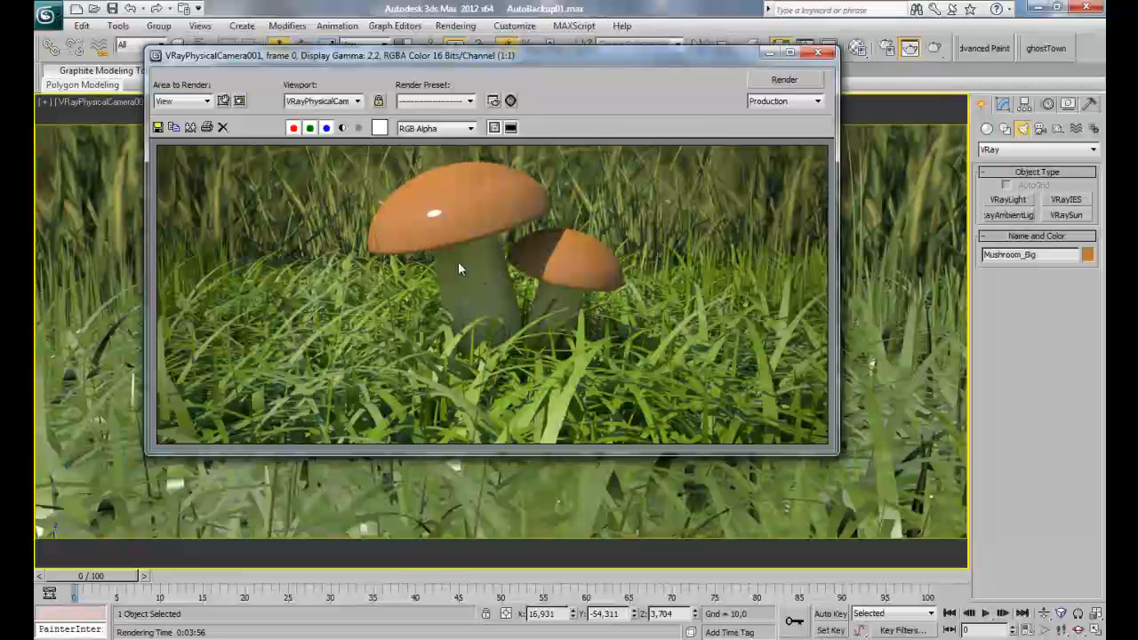
{"action": "scroll", "coordinate": [399, 252], "scroll_direction": "up", "scroll_amount": 1}
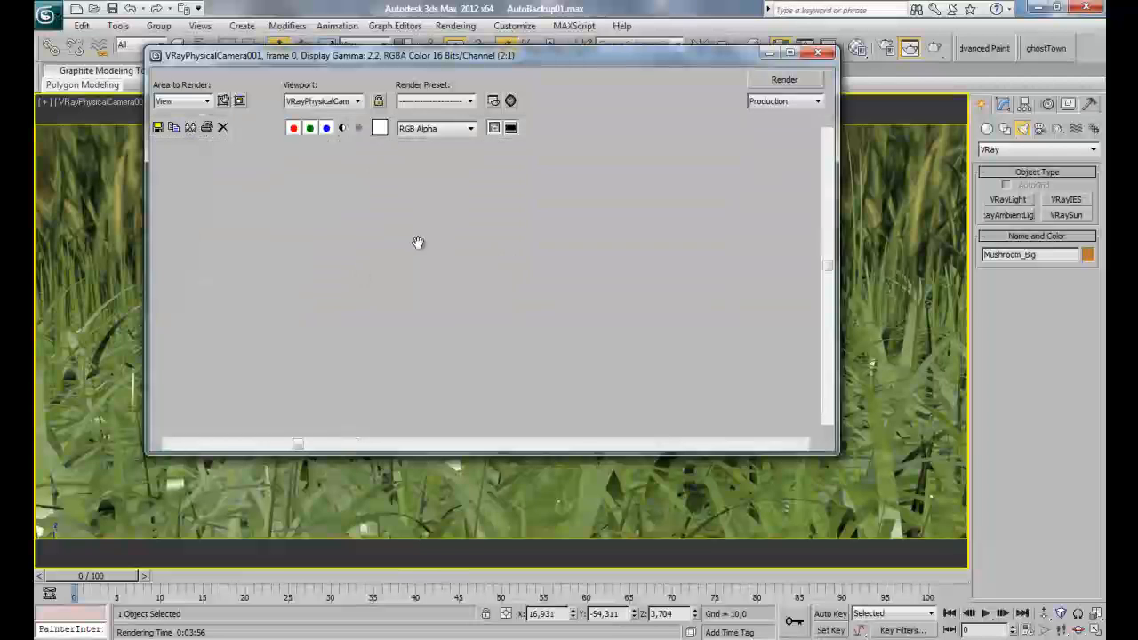
{"action": "middle_click_drag", "start_coordinate": [349, 259], "coordinate": [440, 267]}
{"action": "scroll", "coordinate": [438, 269], "scroll_direction": "down", "scroll_amount": 1}
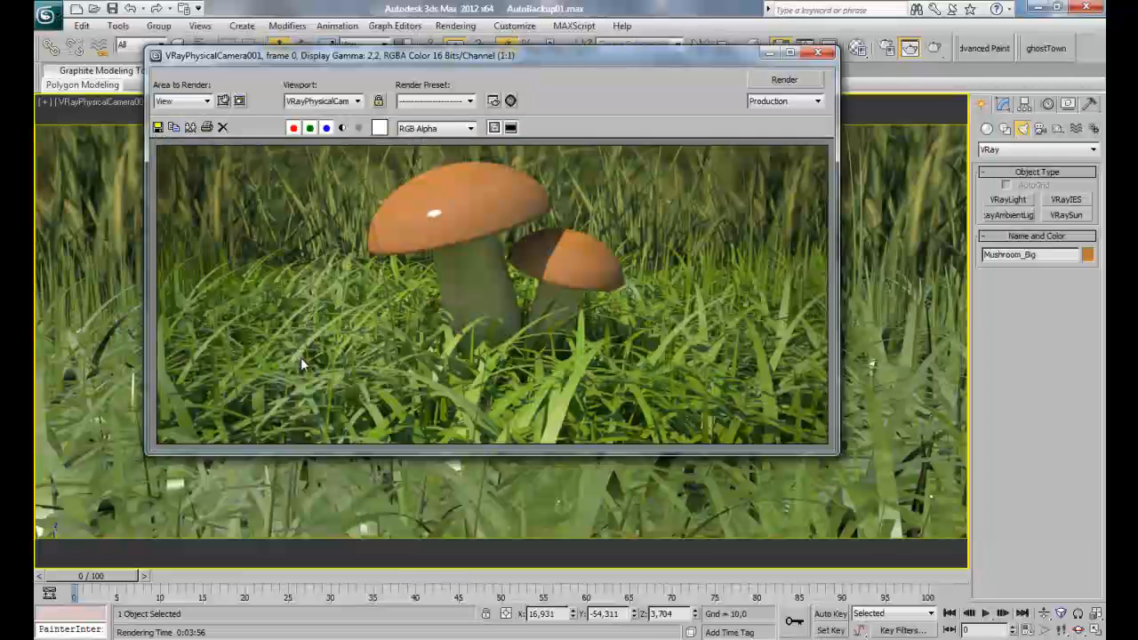
{"action": "left_click", "coordinate": [816, 52]}
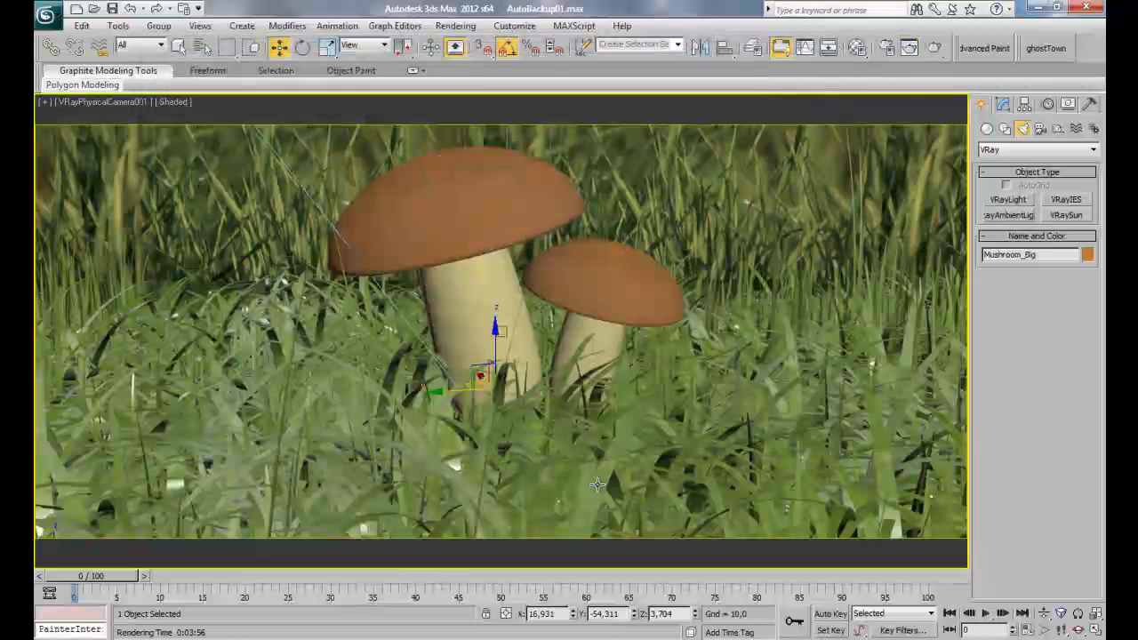
Step: Select the grass patch in front of the small mushroom and move it along X to 94.161
{"action": "left_click", "coordinate": [564, 454]}
{"action": "left_click_drag", "start_coordinate": [528, 388], "coordinate": [551, 387]}
{"action": "right_click", "coordinate": [278, 47]}
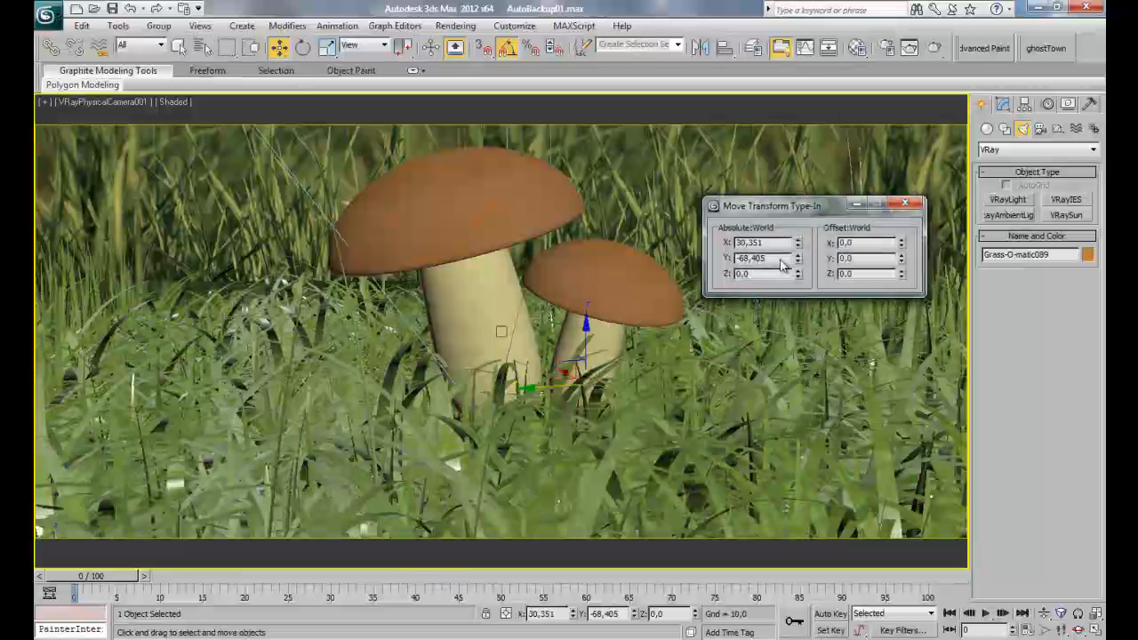
{"action": "left_click_drag", "start_coordinate": [797, 226], "coordinate": [638, 324]}
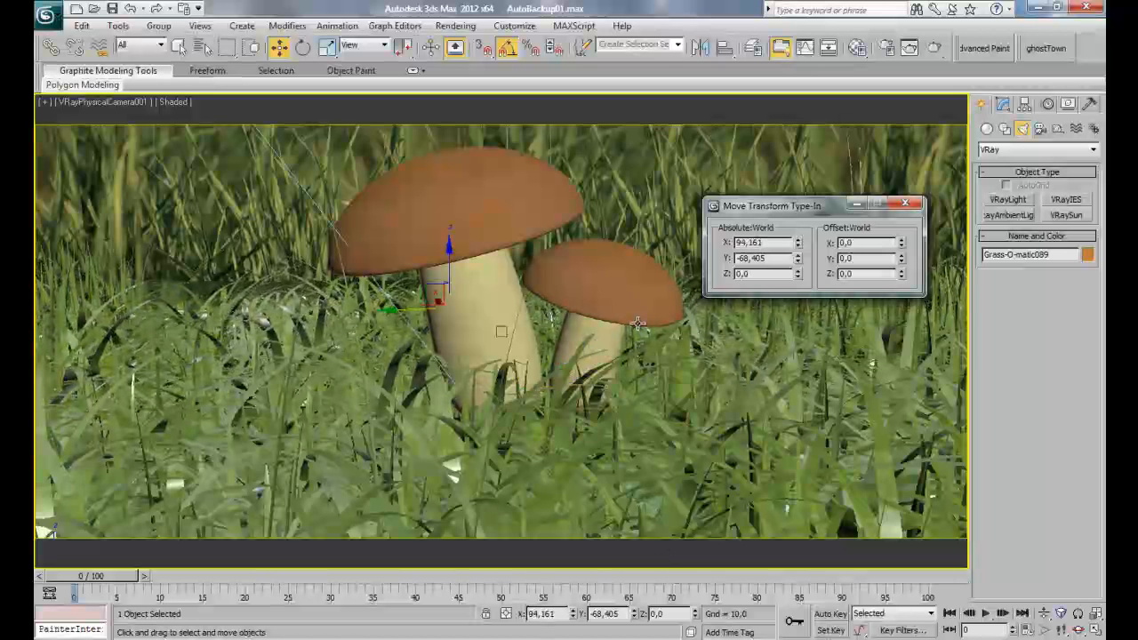
{"action": "left_click", "coordinate": [905, 204]}
Step: Select the foreground patch Grass-O-matic101, check the last render, and move the patch along X to 48.605
{"action": "left_click_drag", "start_coordinate": [885, 473], "coordinate": [883, 487]}
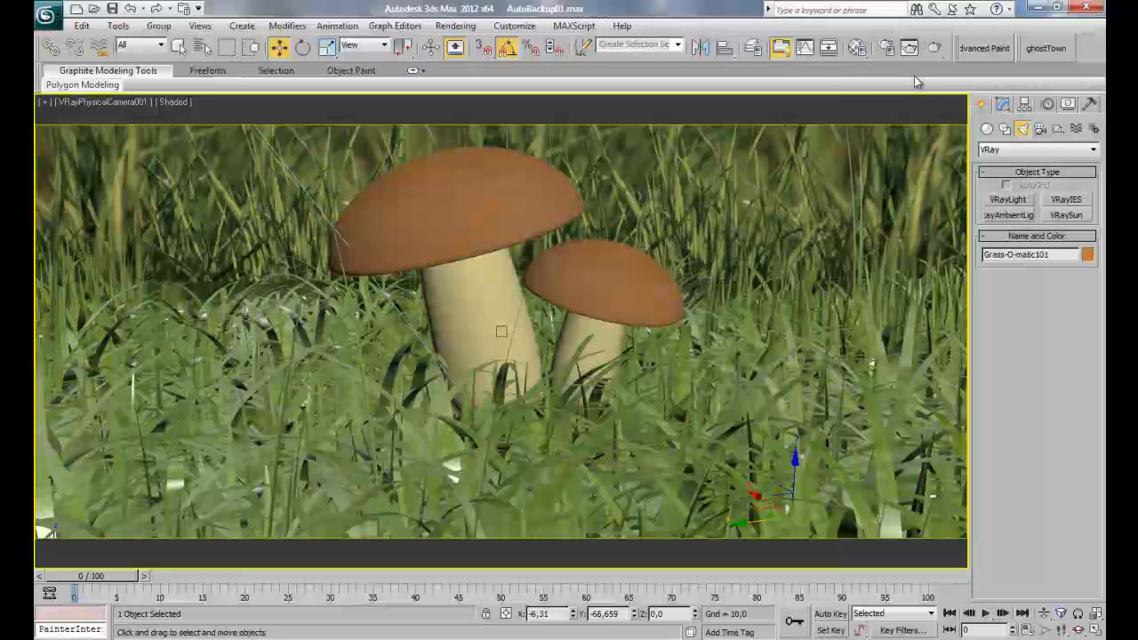
{"action": "left_click", "coordinate": [908, 48]}
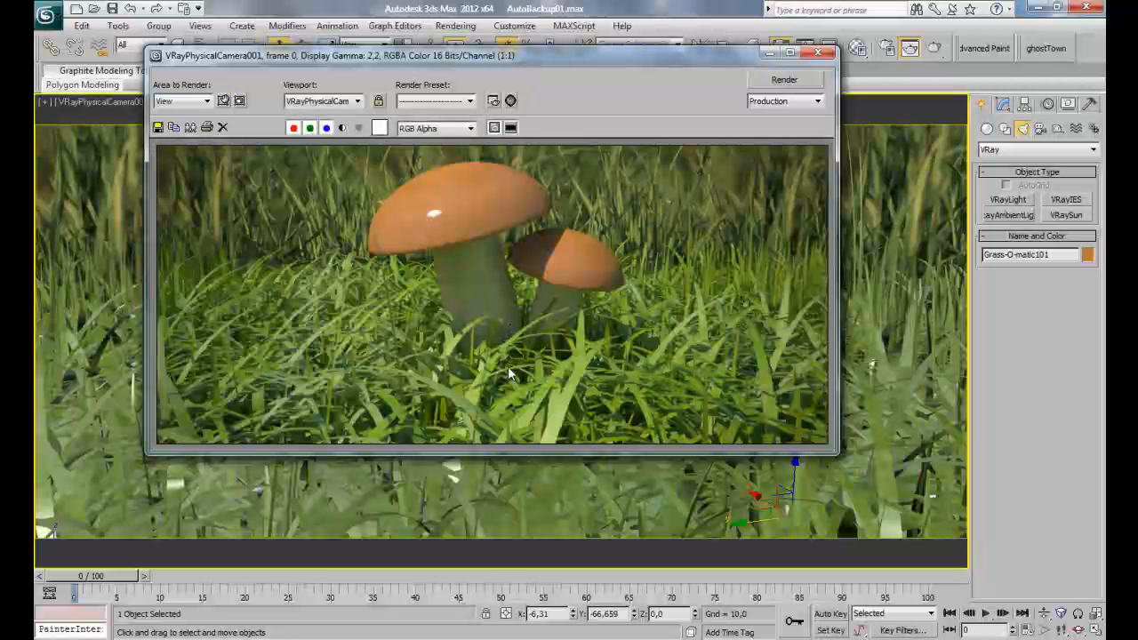
{"action": "left_click", "coordinate": [818, 52]}
{"action": "right_click", "coordinate": [280, 47]}
{"action": "left_click_drag", "start_coordinate": [796, 249], "coordinate": [692, 50]}
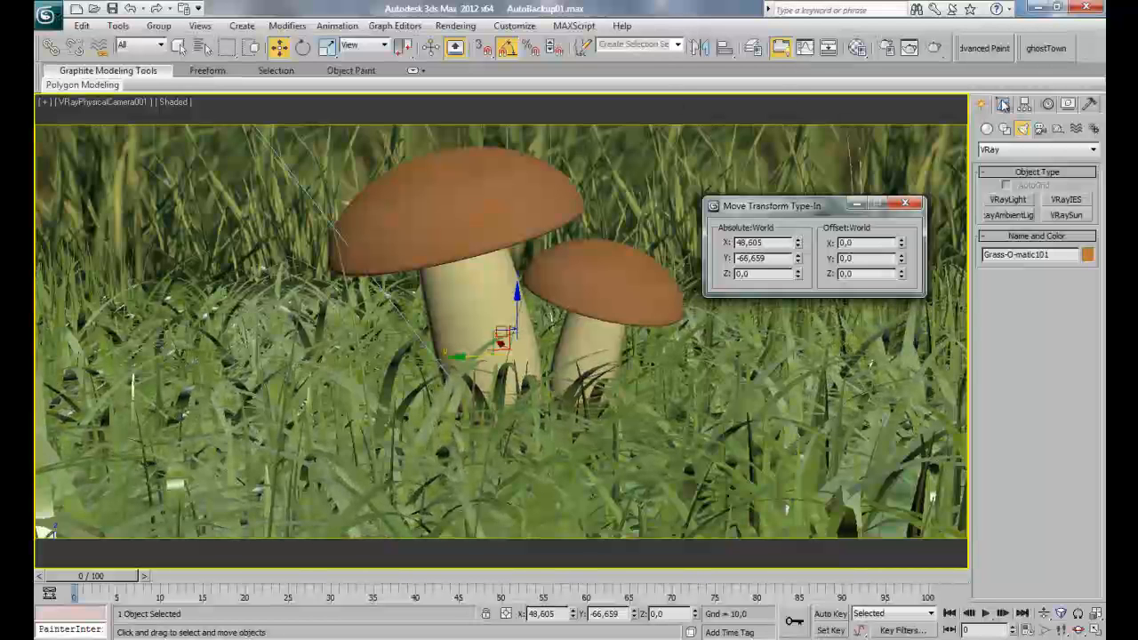
Step: Make the Grass-O-matic base of the selected patch unique and set its blade length to 7
{"action": "left_click", "coordinate": [1012, 105]}
{"action": "left_click", "coordinate": [1018, 183]}
{"action": "left_click", "coordinate": [1041, 265]}
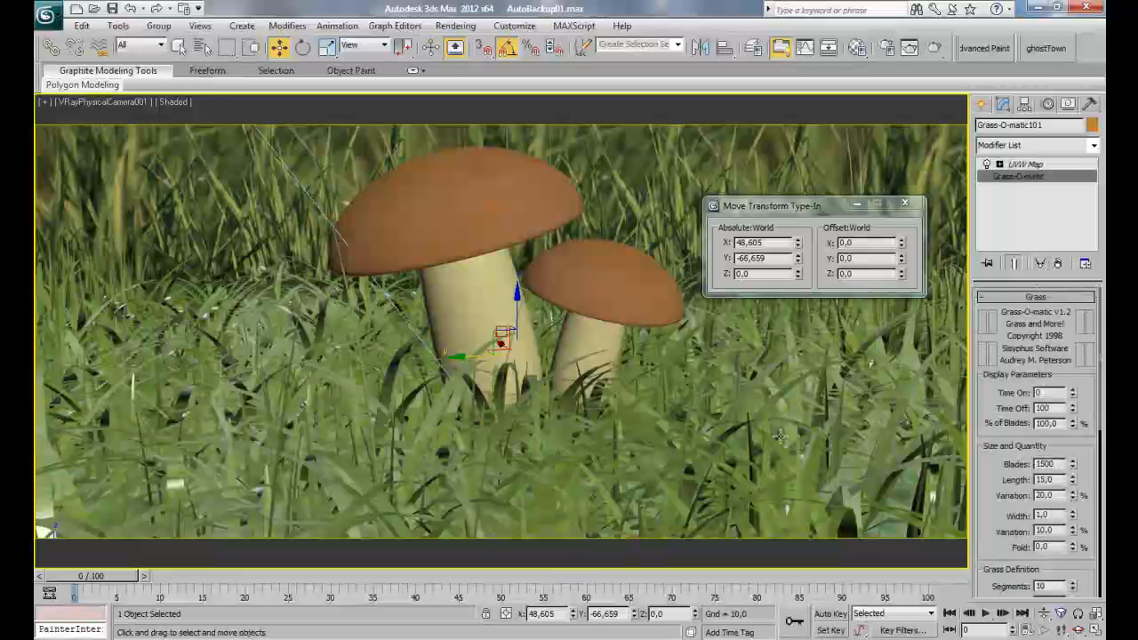
{"action": "scroll", "coordinate": [1012, 453], "scroll_direction": "down", "scroll_amount": 2}
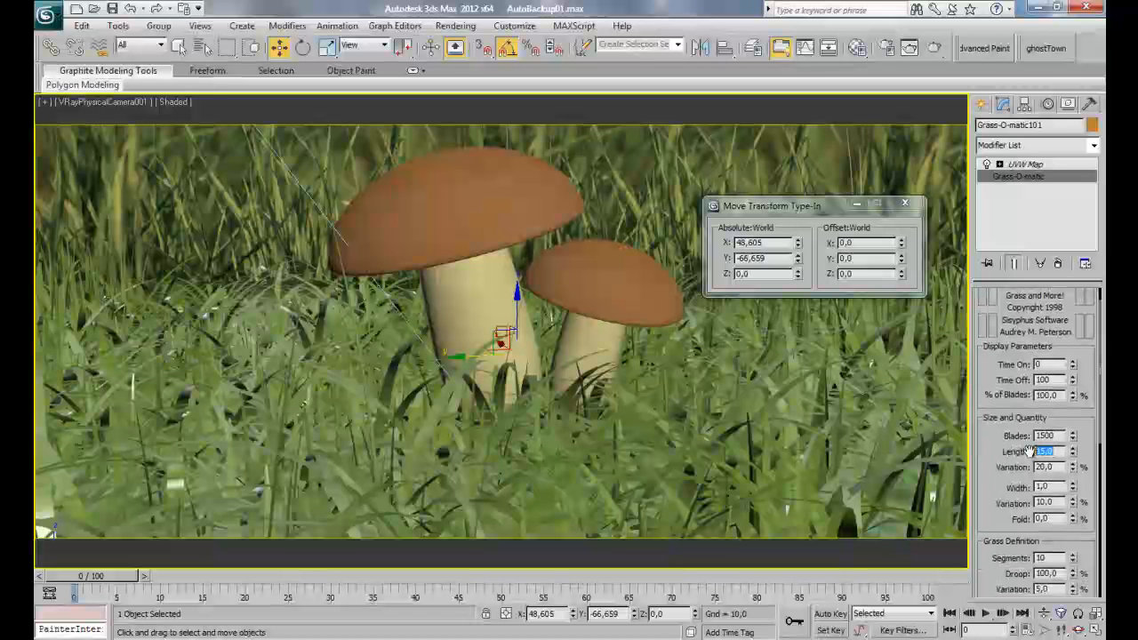
{"action": "key", "text": "Return"}
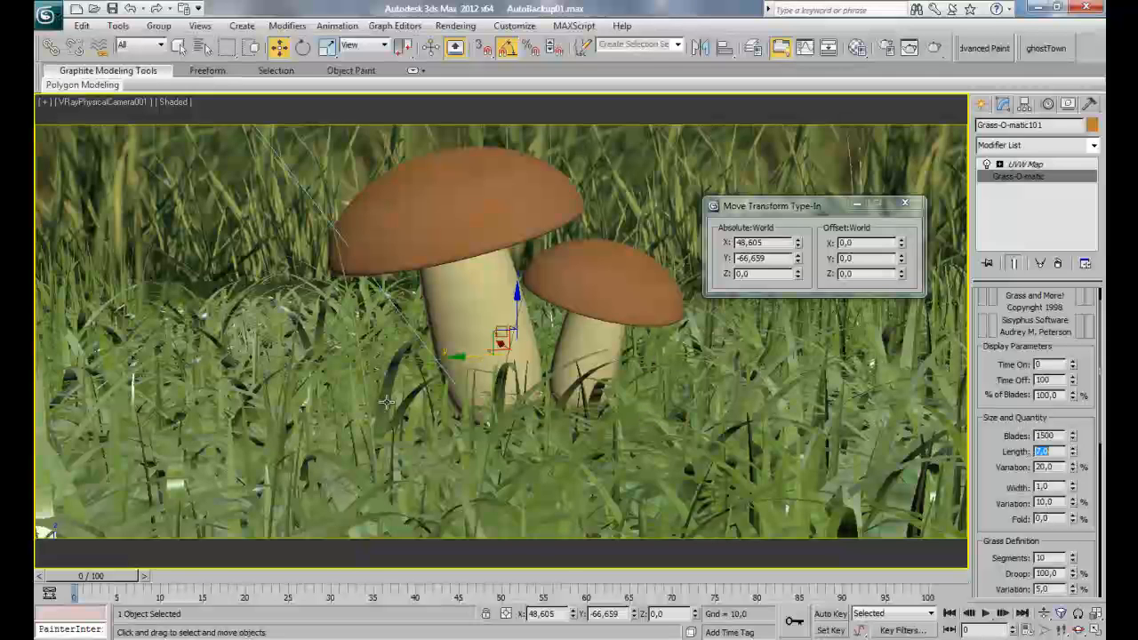
{"action": "left_click", "coordinate": [88, 412]}
{"action": "left_click", "coordinate": [89, 415]}
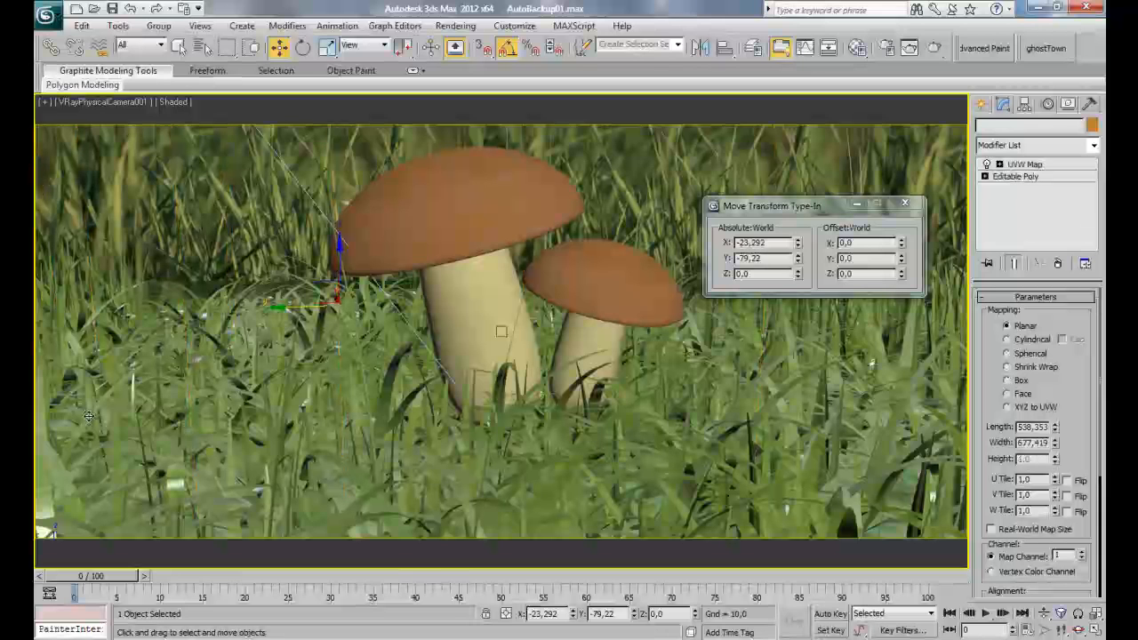
{"action": "left_click_drag", "start_coordinate": [309, 310], "coordinate": [405, 308]}
{"action": "key", "text": "ctrl+z"}
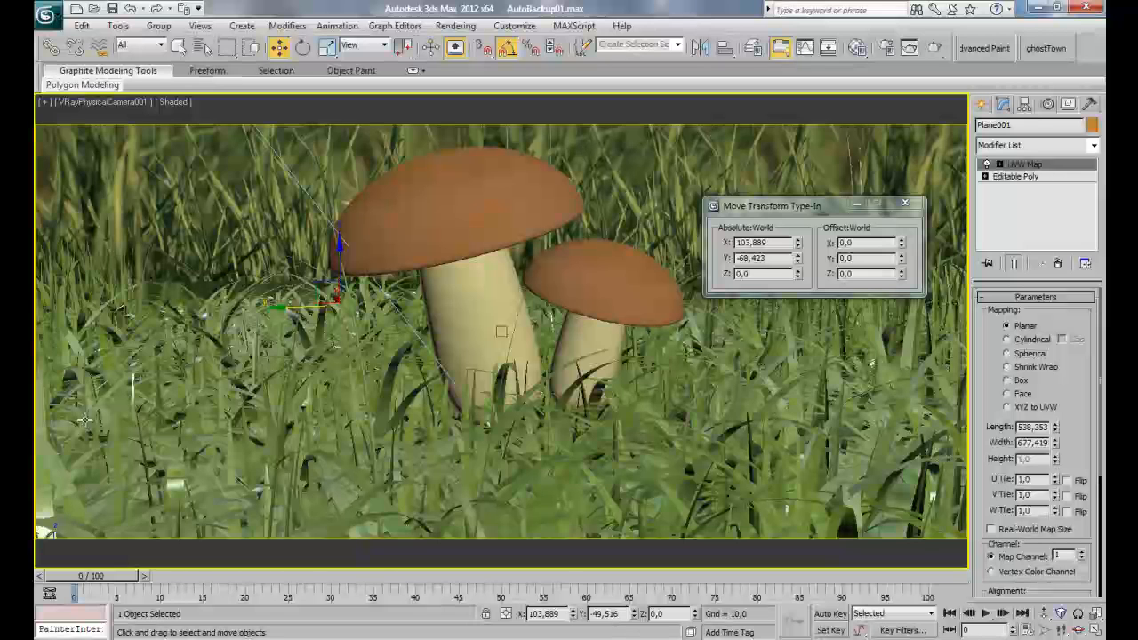
Step: Select the patch Grass-O-matic038 and move it to X 18.115 and Y -51.823, in front of the big mushroom
{"action": "left_click", "coordinate": [85, 421]}
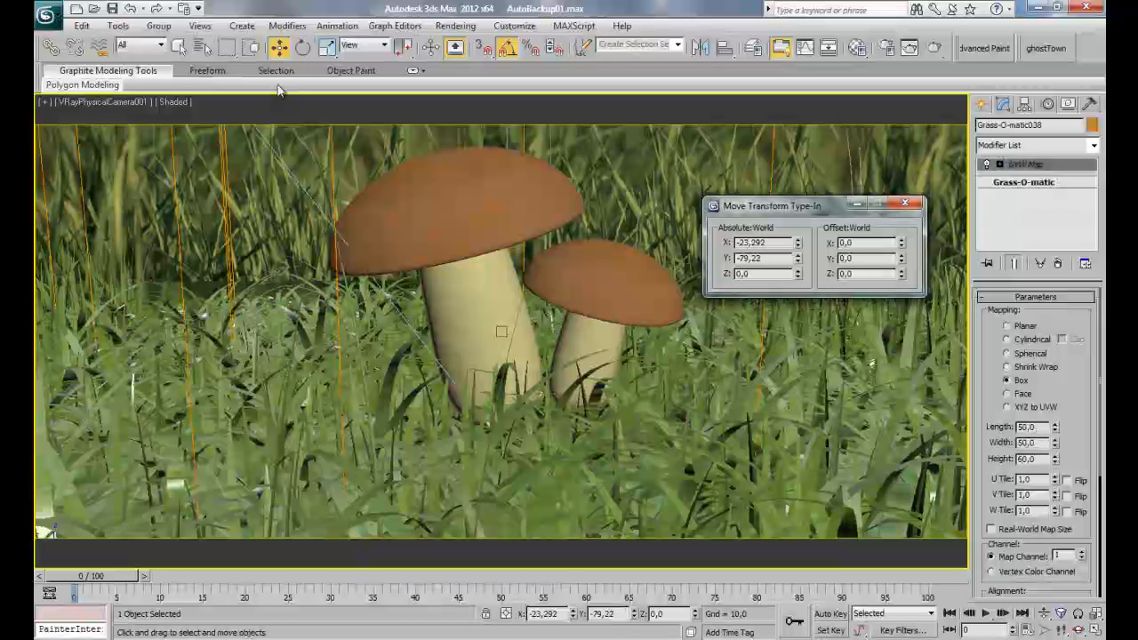
{"action": "left_click_drag", "start_coordinate": [797, 242], "coordinate": [711, 89]}
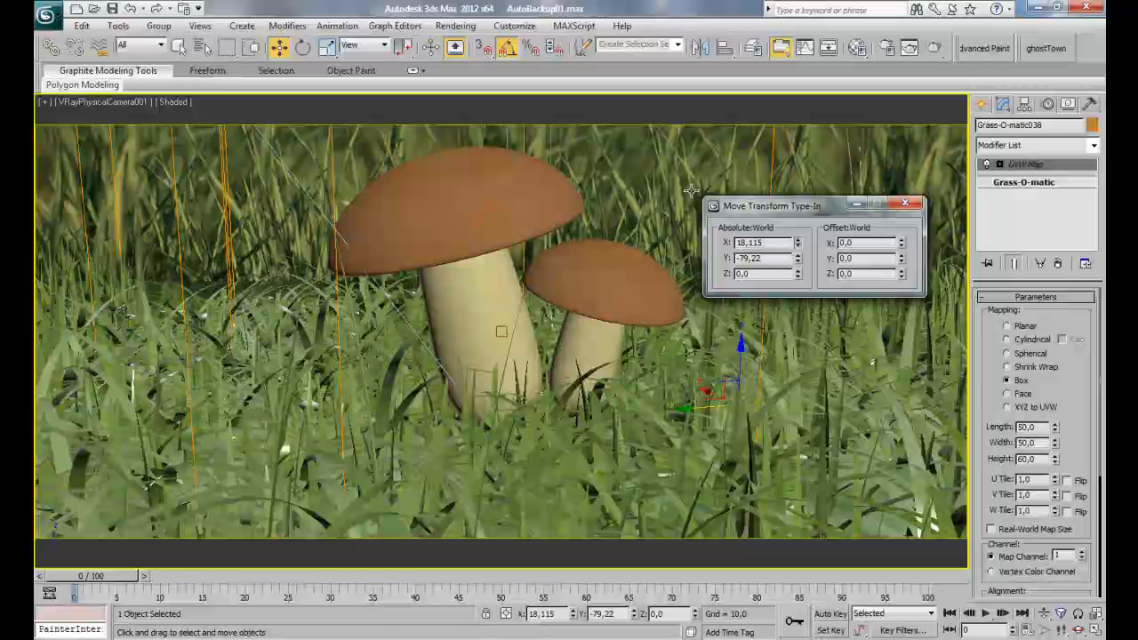
{"action": "left_click_drag", "start_coordinate": [797, 258], "coordinate": [695, 639]}
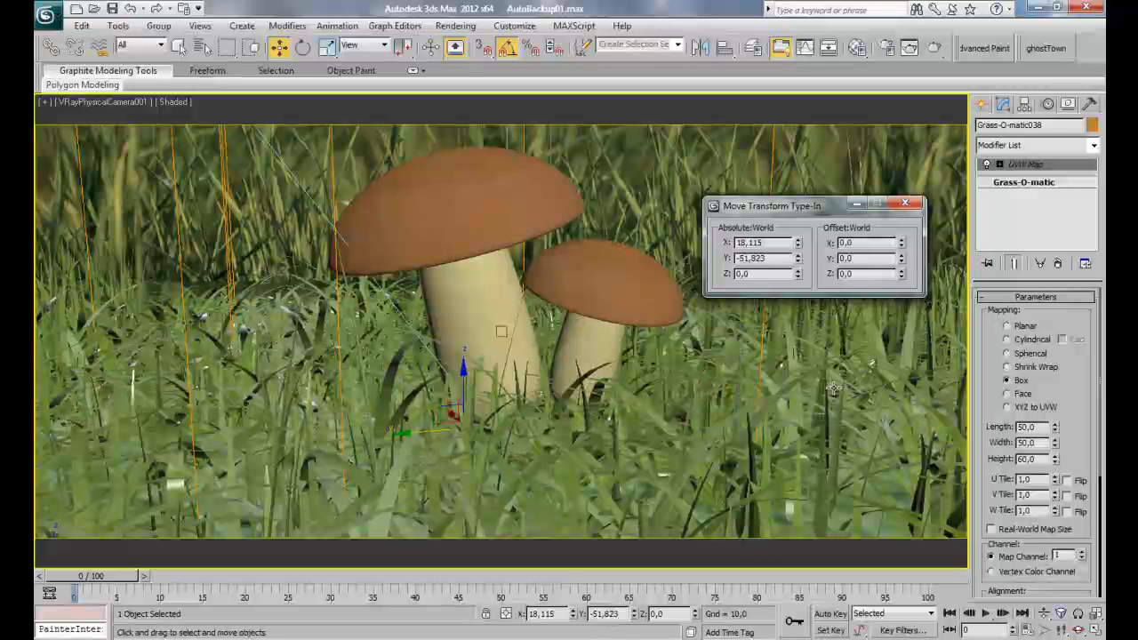
{"action": "left_click", "coordinate": [905, 204]}
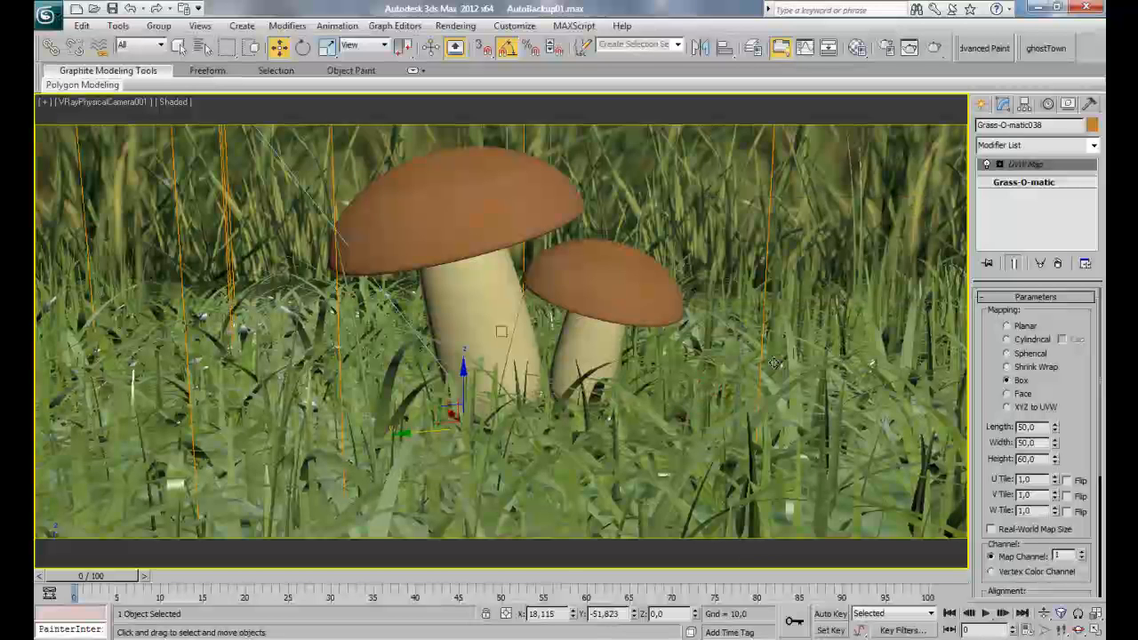
Step: Select the foreground patch Grass-O-matic113 and set its blade length to 20 and its number of blades to 50
{"action": "left_click", "coordinate": [794, 507]}
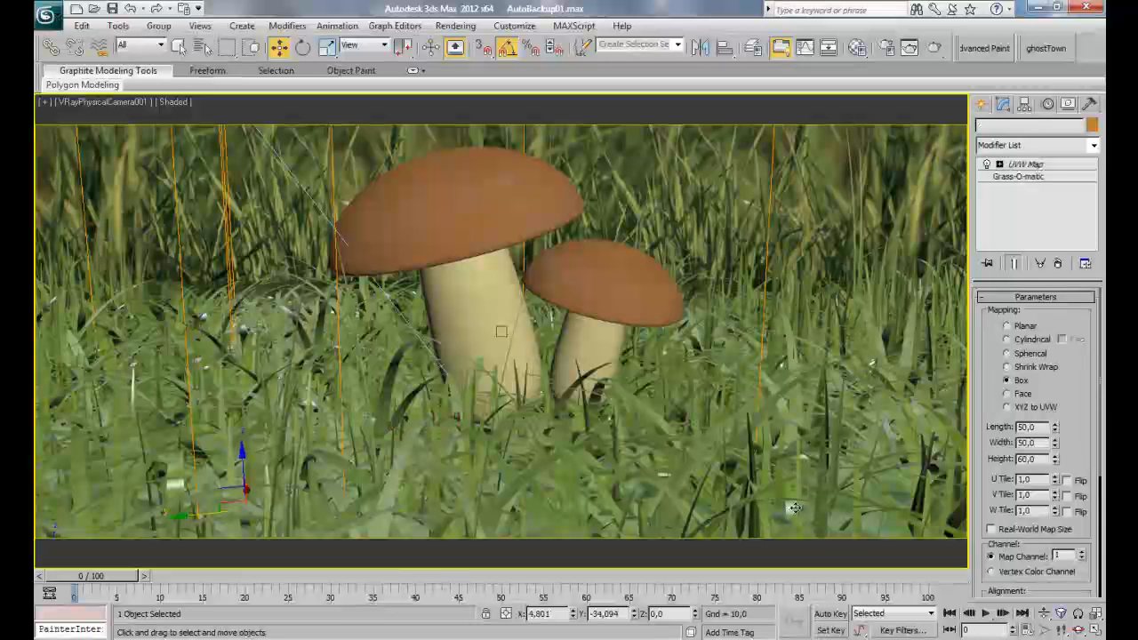
{"action": "left_click", "coordinate": [1022, 177]}
{"action": "left_click_drag", "start_coordinate": [1045, 335], "coordinate": [1047, 347]}
{"action": "double_click", "coordinate": [1042, 463]}
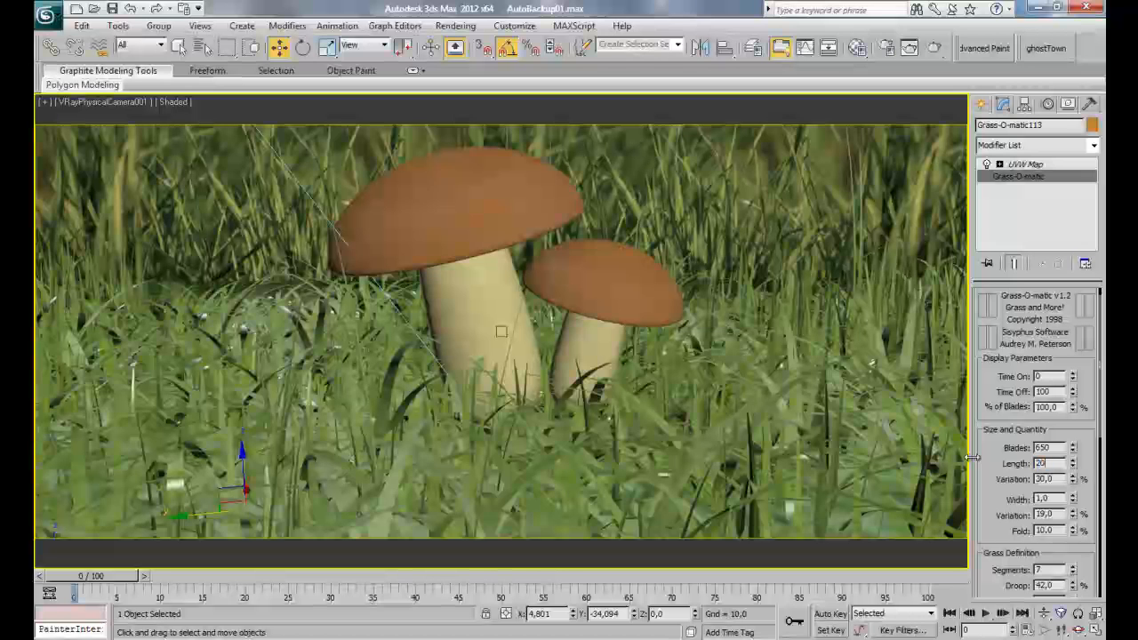
{"action": "type", "text": "20"}
{"action": "key", "text": "Return"}
{"action": "double_click", "coordinate": [1035, 463]}
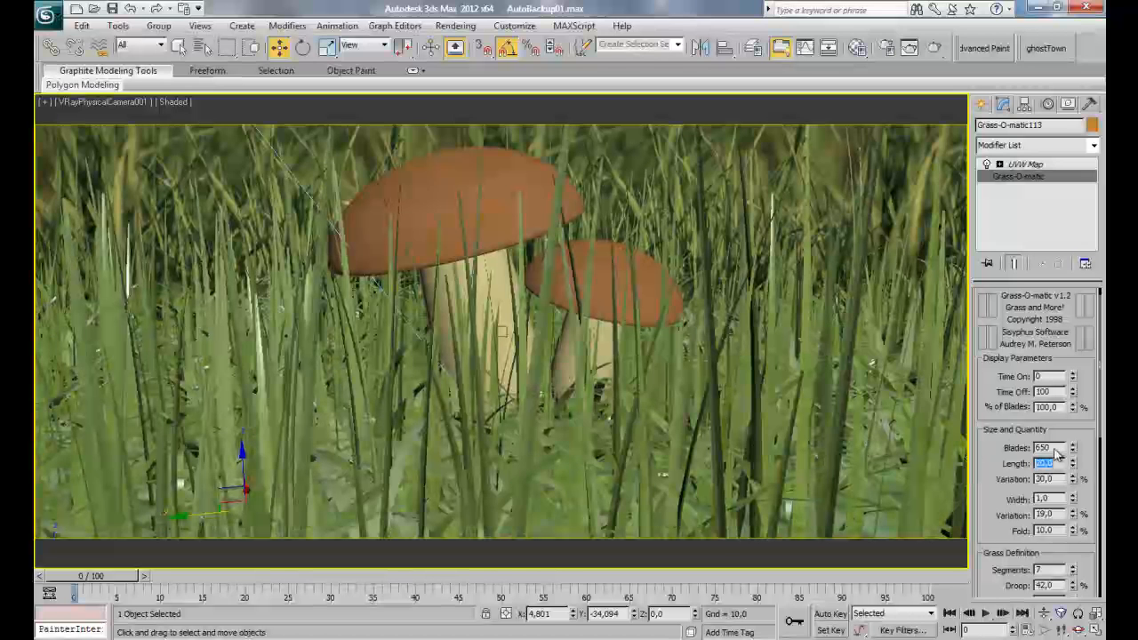
{"action": "double_click", "coordinate": [1015, 447]}
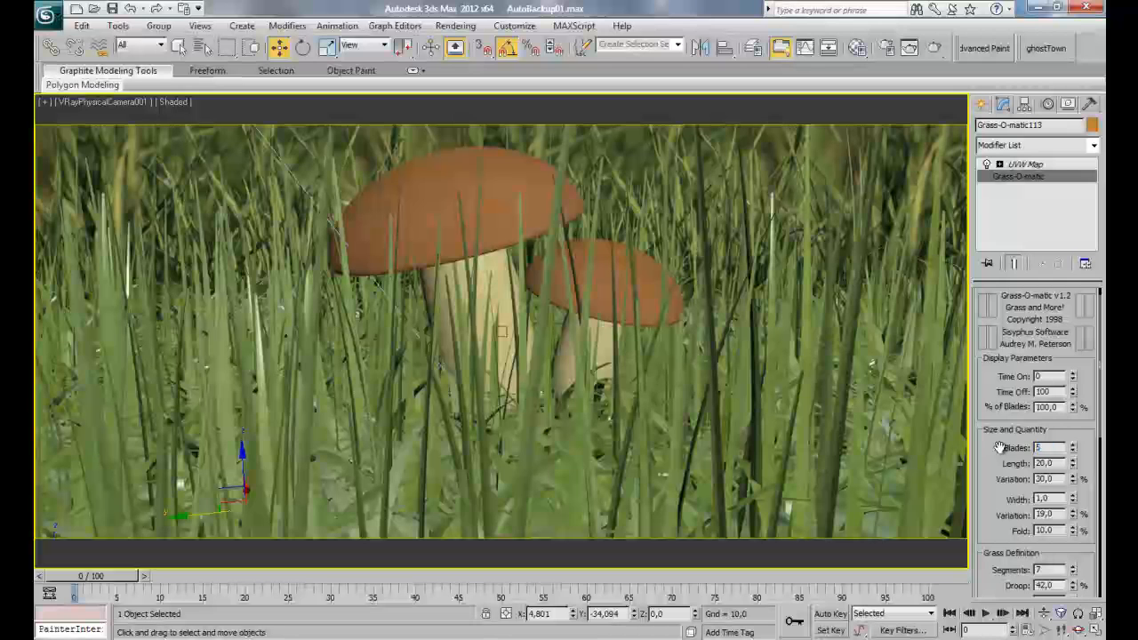
{"action": "type", "text": "50"}
{"action": "key", "text": "Return"}
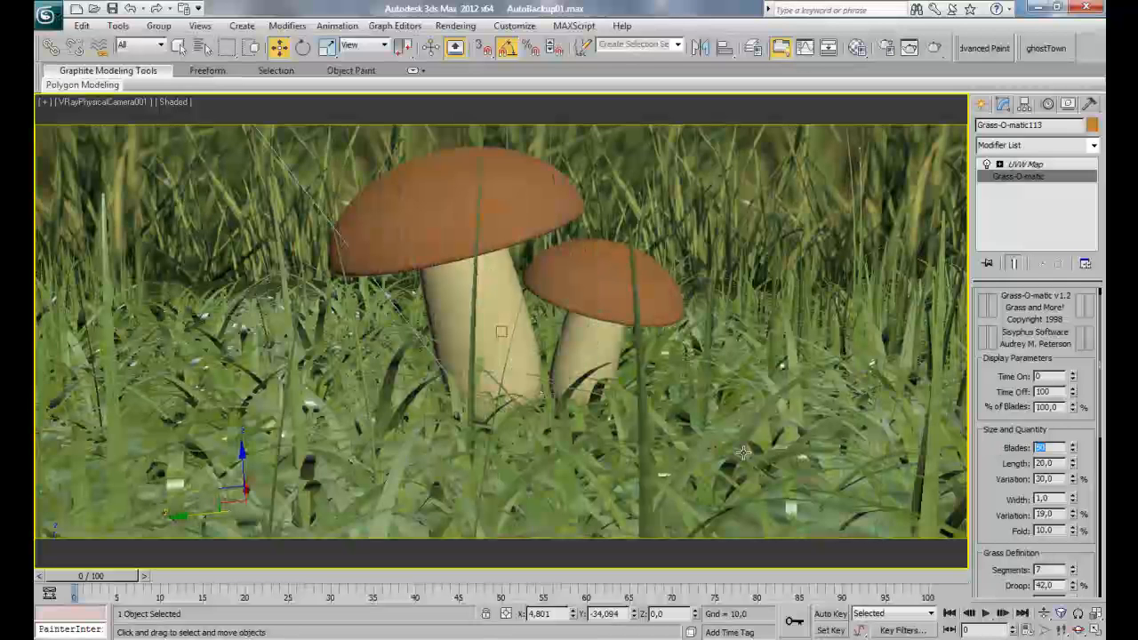
Step: Move the tall sparse grass patch along Y to about -60.5 and reduce its number of blades to 40
{"action": "left_click", "coordinate": [401, 419]}
{"action": "left_click_drag", "start_coordinate": [220, 511], "coordinate": [560, 487]}
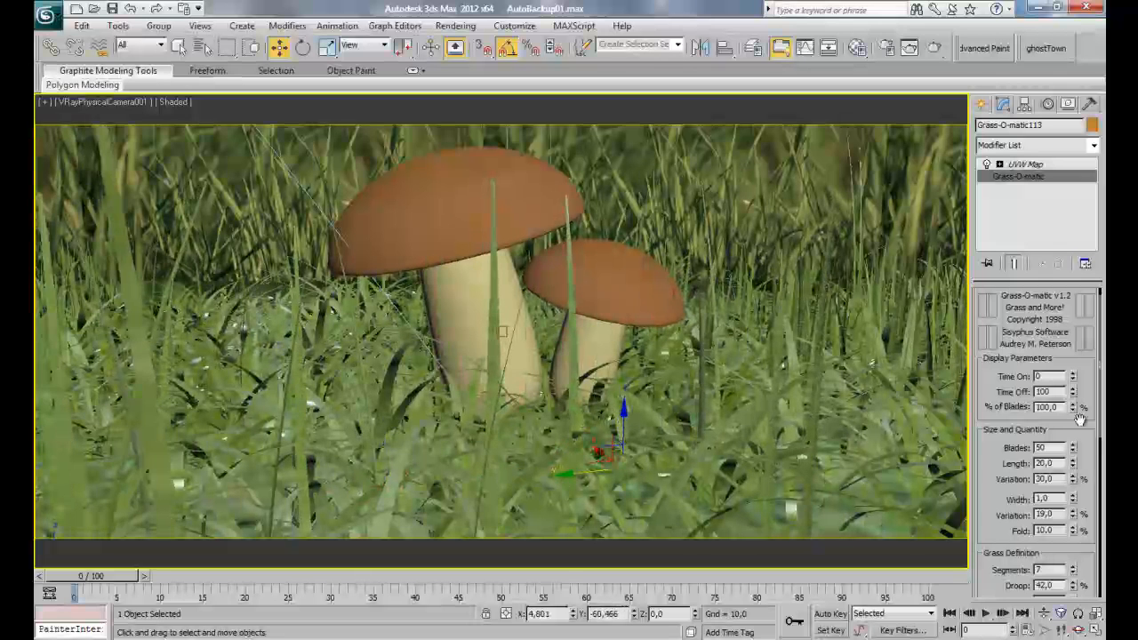
{"action": "mouse_move", "coordinate": [1072, 449]}
{"action": "left_mouse_down"}
{"action": "mouse_move", "coordinate": [1072, 467]}
{"action": "mouse_move", "coordinate": [1073, 451]}
{"action": "left_mouse_up"}
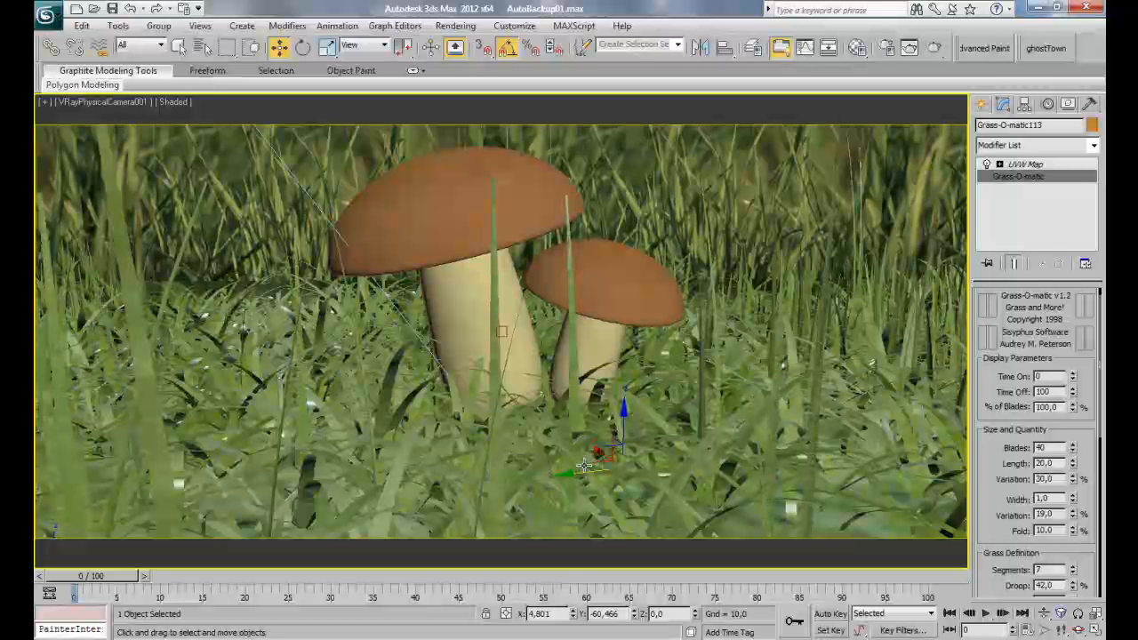
{"action": "mouse_move", "coordinate": [582, 472]}
{"action": "left_mouse_down"}
{"action": "mouse_move", "coordinate": [796, 468]}
{"action": "mouse_move", "coordinate": [501, 467]}
{"action": "mouse_move", "coordinate": [581, 467]}
{"action": "left_mouse_up"}
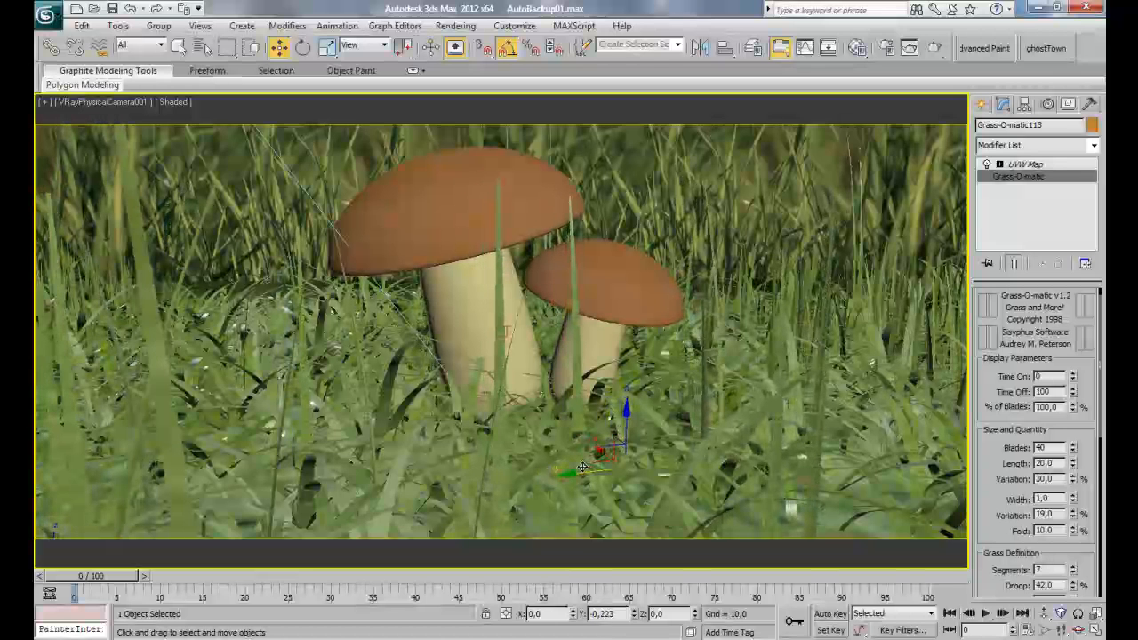
Step: Select the grass patch Grass-O-matic123 and set the blade length of its Grass-O-matic base to 7
{"action": "left_click", "coordinate": [885, 293]}
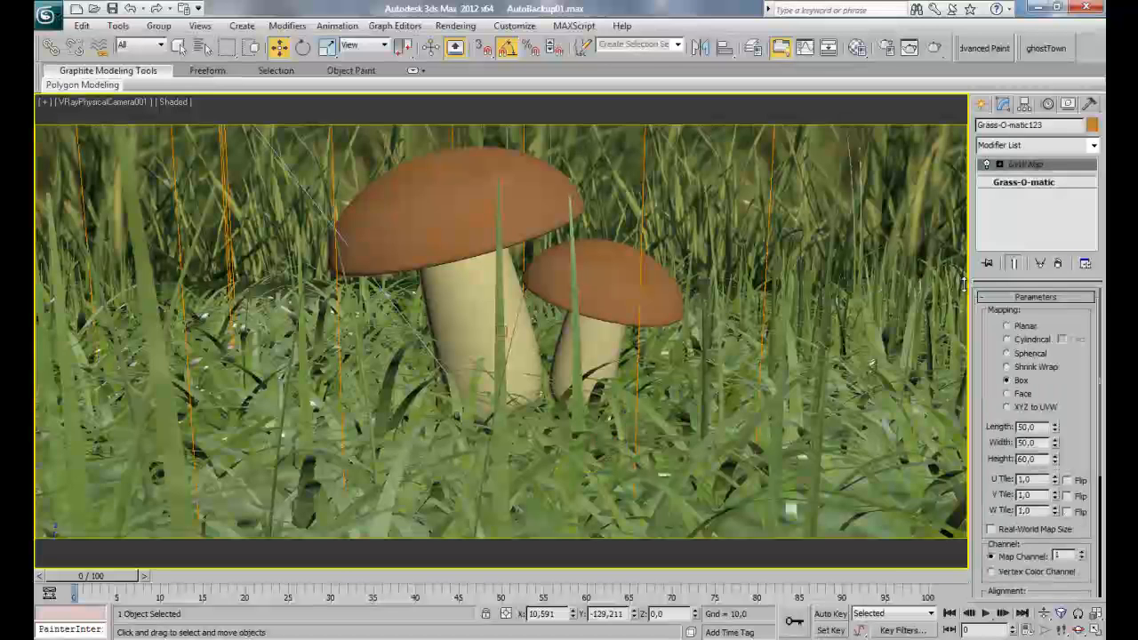
{"action": "left_click", "coordinate": [1039, 182]}
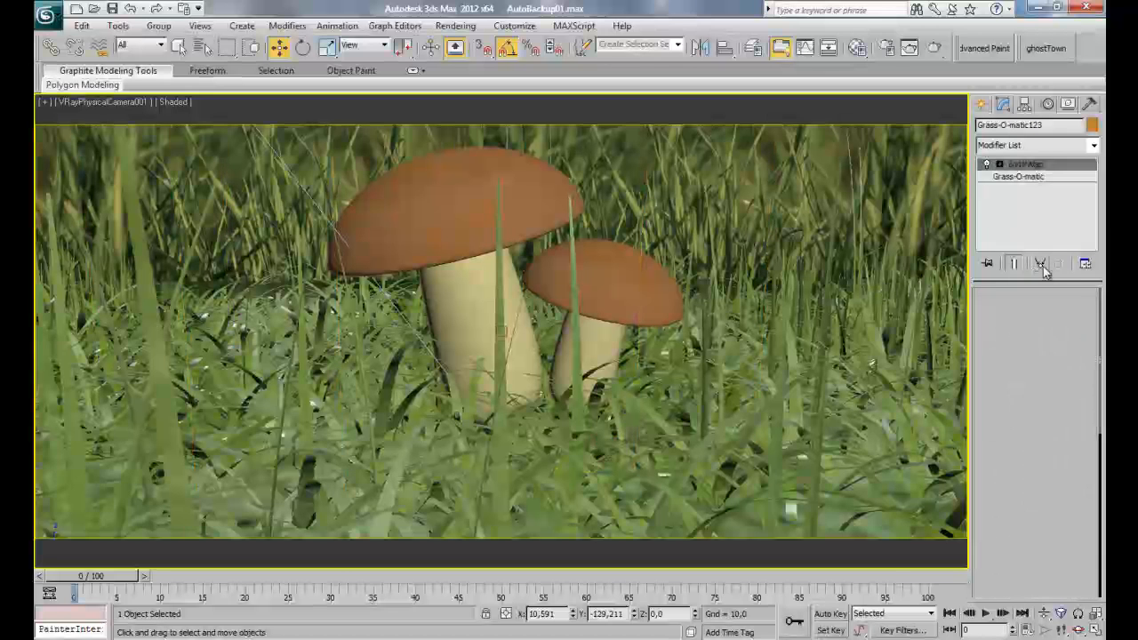
{"action": "left_click_drag", "start_coordinate": [1057, 464], "coordinate": [980, 458]}
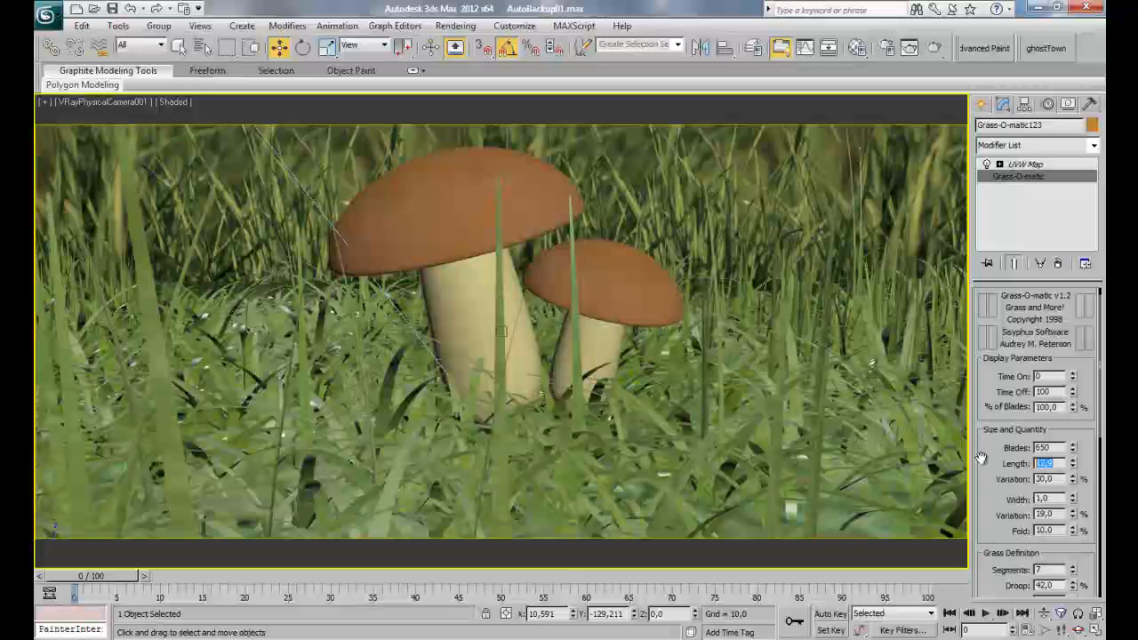
{"action": "type", "text": "7"}
{"action": "key", "text": "Return"}
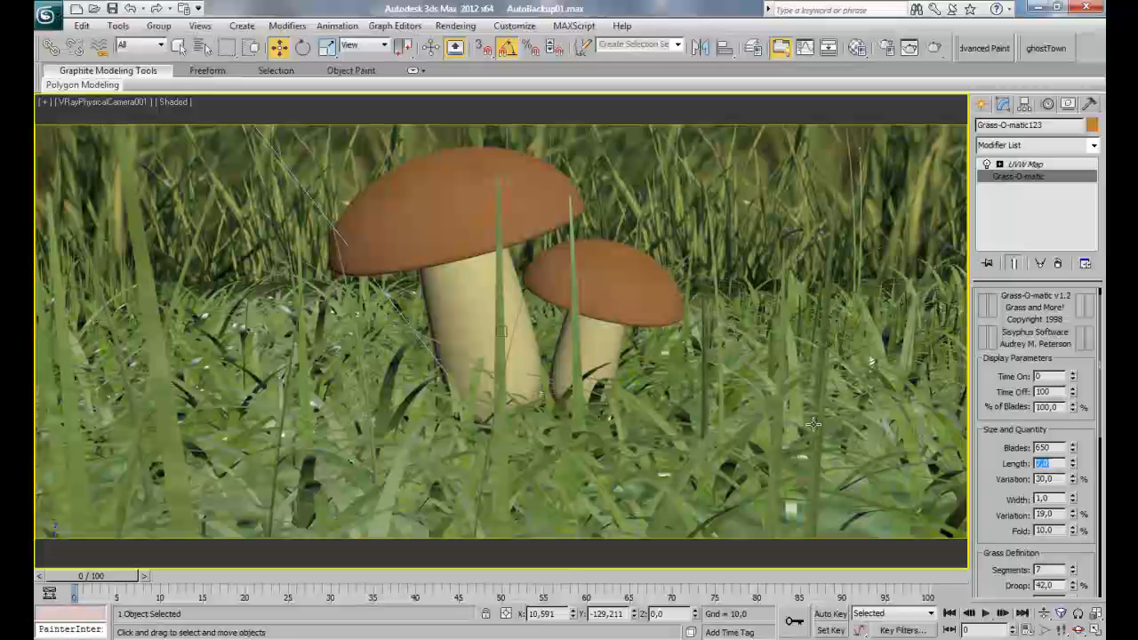
Step: Convert the tall grass patch Grass-O-matic113 to an Editable Poly and delete the polygons of the blades crossing in front of the mushrooms
{"action": "left_click", "coordinate": [157, 394]}
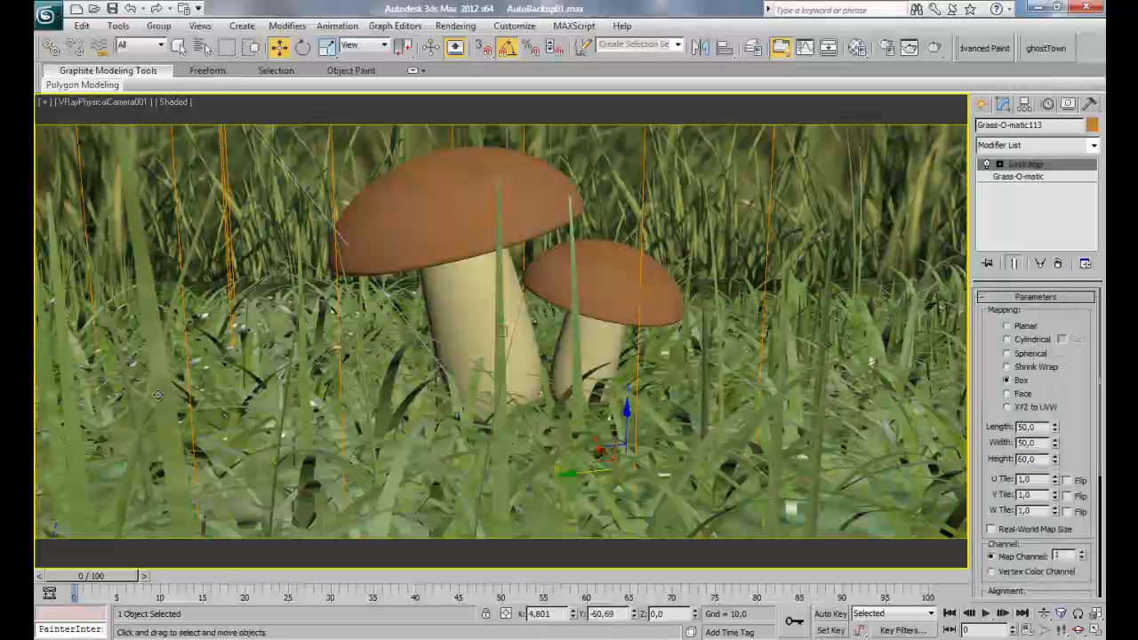
{"action": "right_click", "coordinate": [157, 393]}
{"action": "mouse_move", "coordinate": [213, 529]}
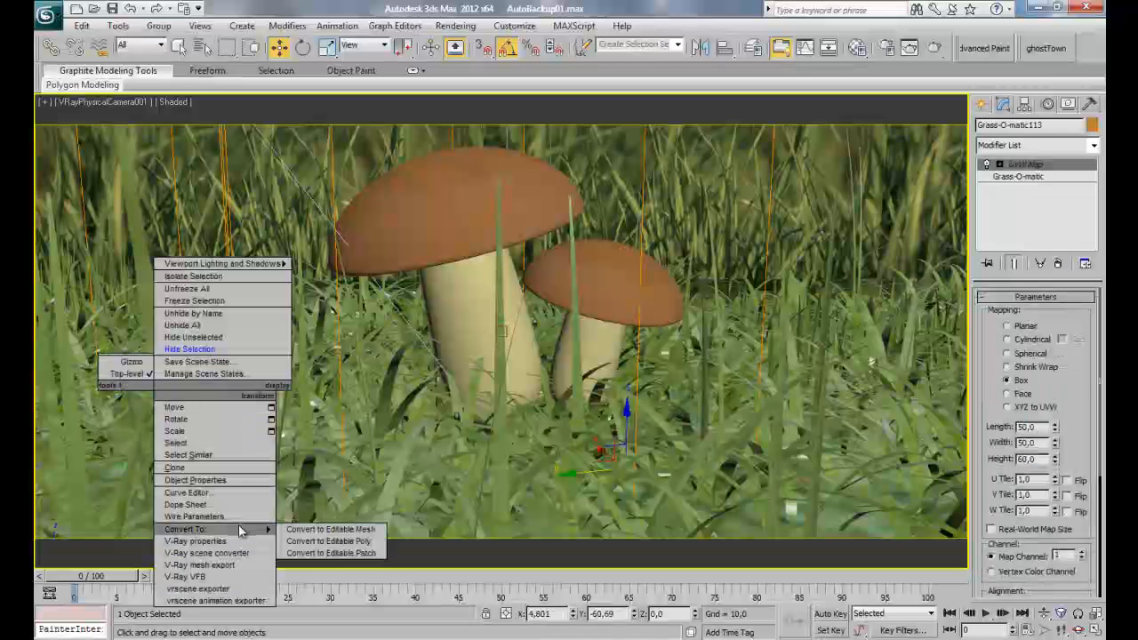
{"action": "left_click", "coordinate": [297, 541]}
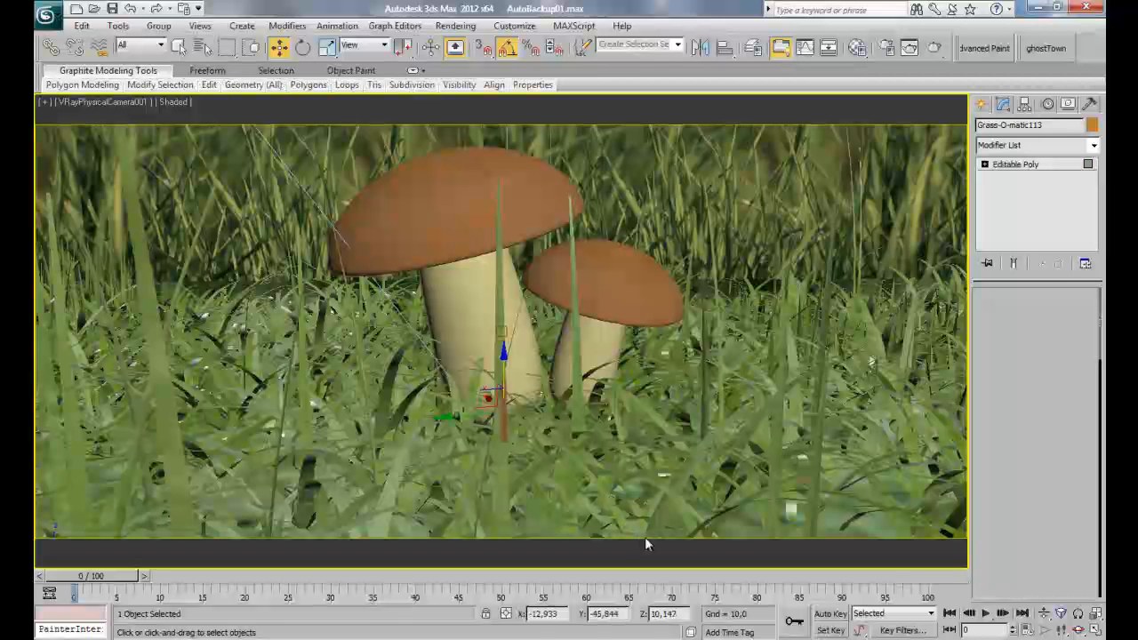
{"action": "key", "text": "4"}
{"action": "key", "text": "Delete"}
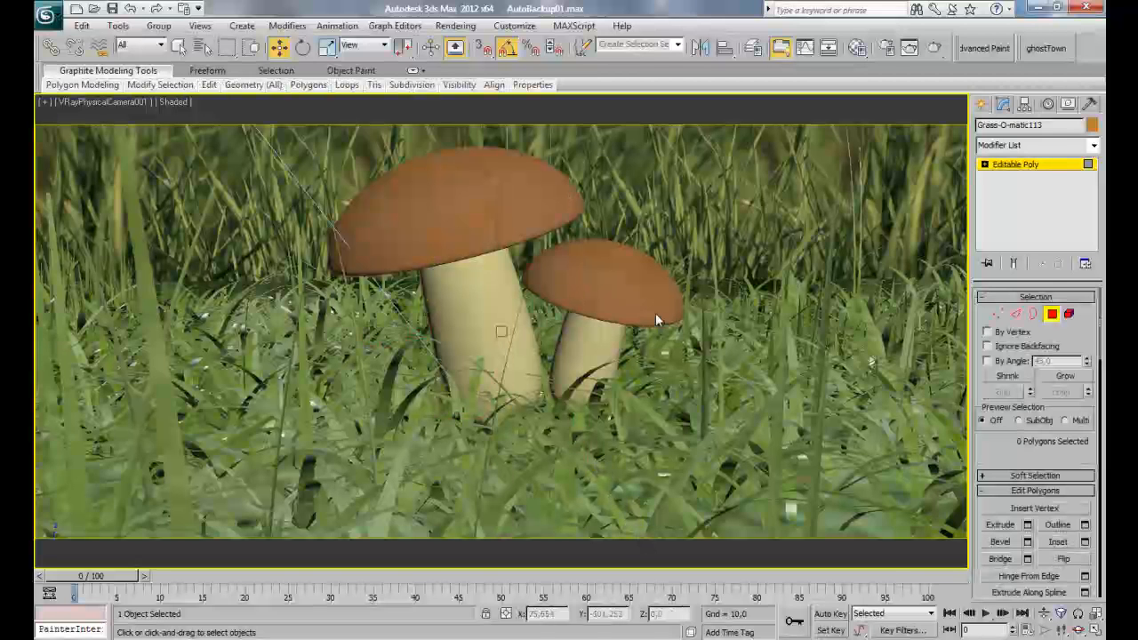
{"action": "left_click", "coordinate": [1051, 314]}
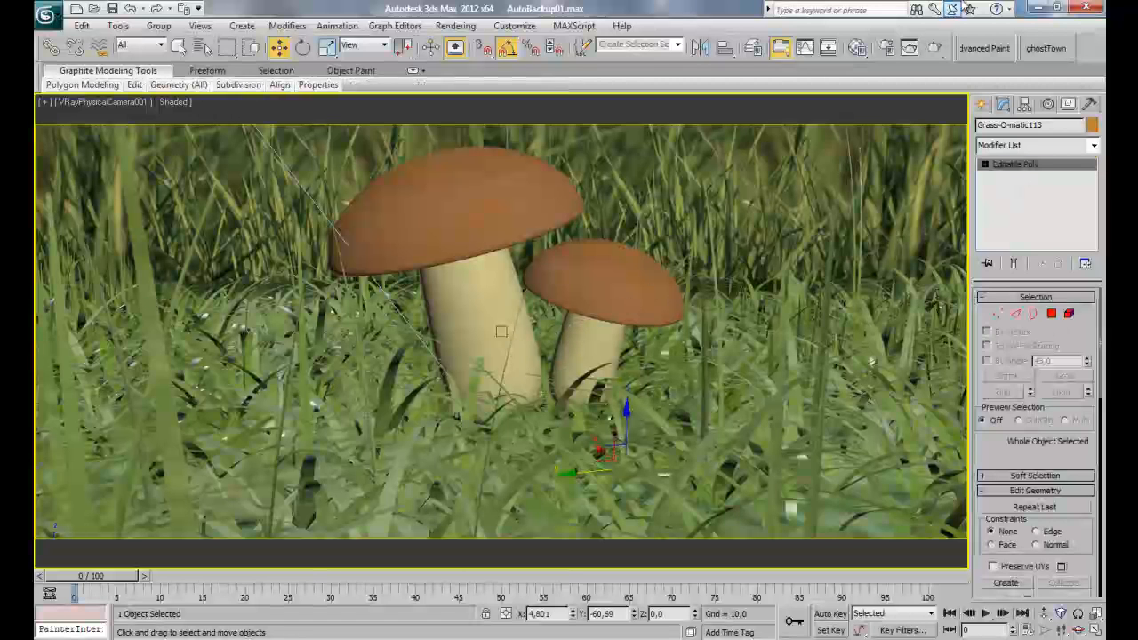
Step: Inspect the rendered frame of the camera view enlarged, checking the mushrooms and foreground grass, and close it
{"action": "left_click", "coordinate": [887, 48]}
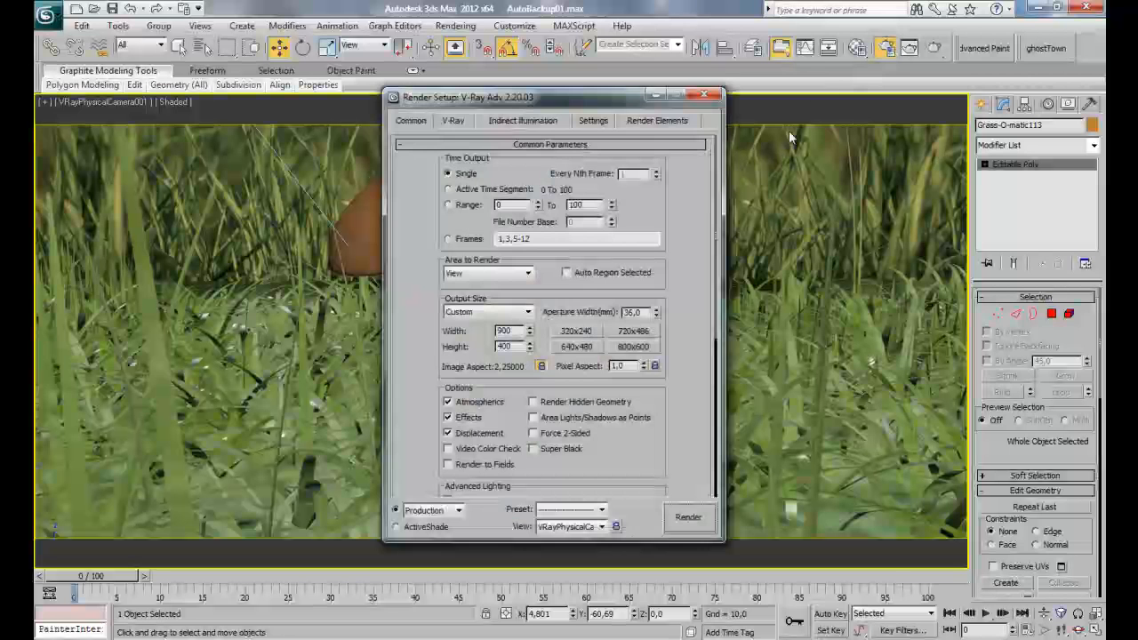
{"action": "left_click", "coordinate": [910, 49]}
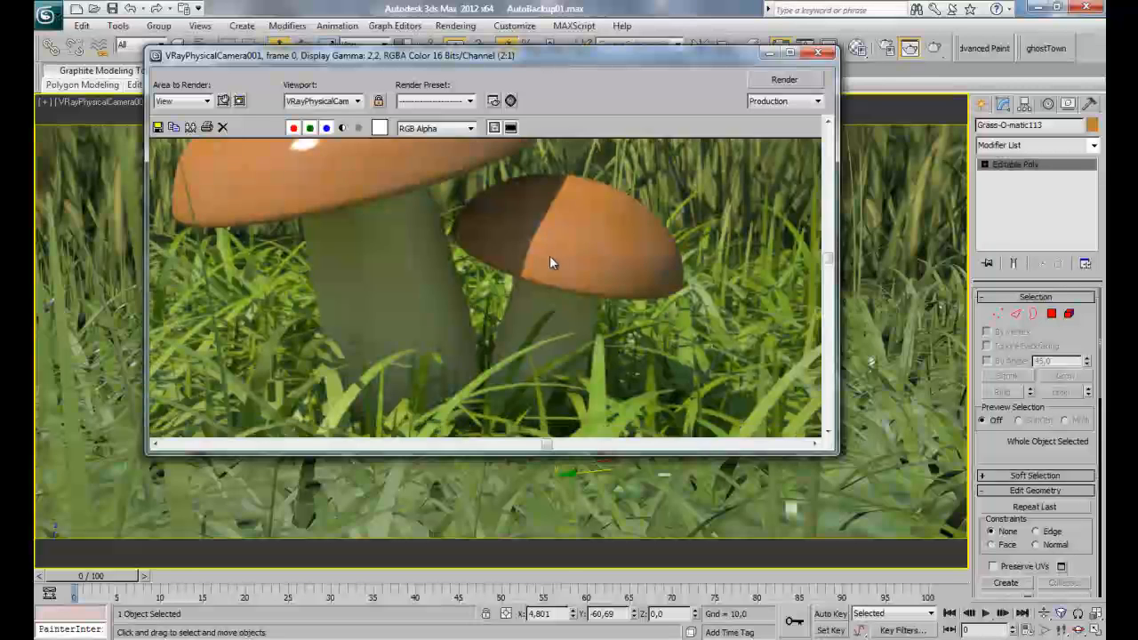
{"action": "left_click", "coordinate": [789, 52]}
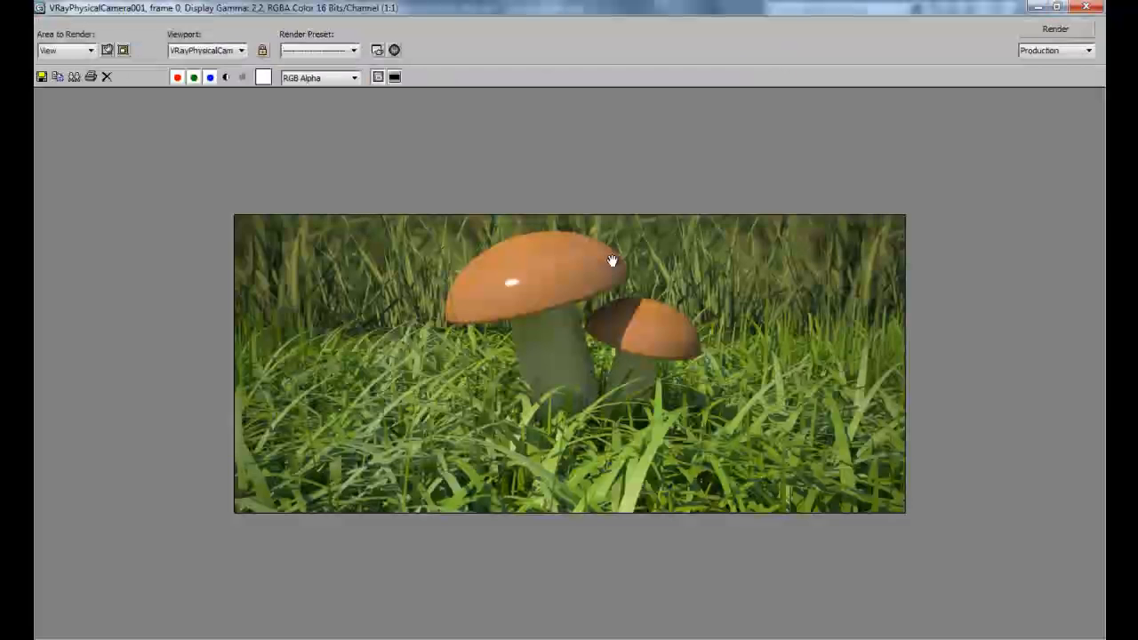
{"action": "scroll", "coordinate": [600, 267], "scroll_direction": "up", "scroll_amount": 1}
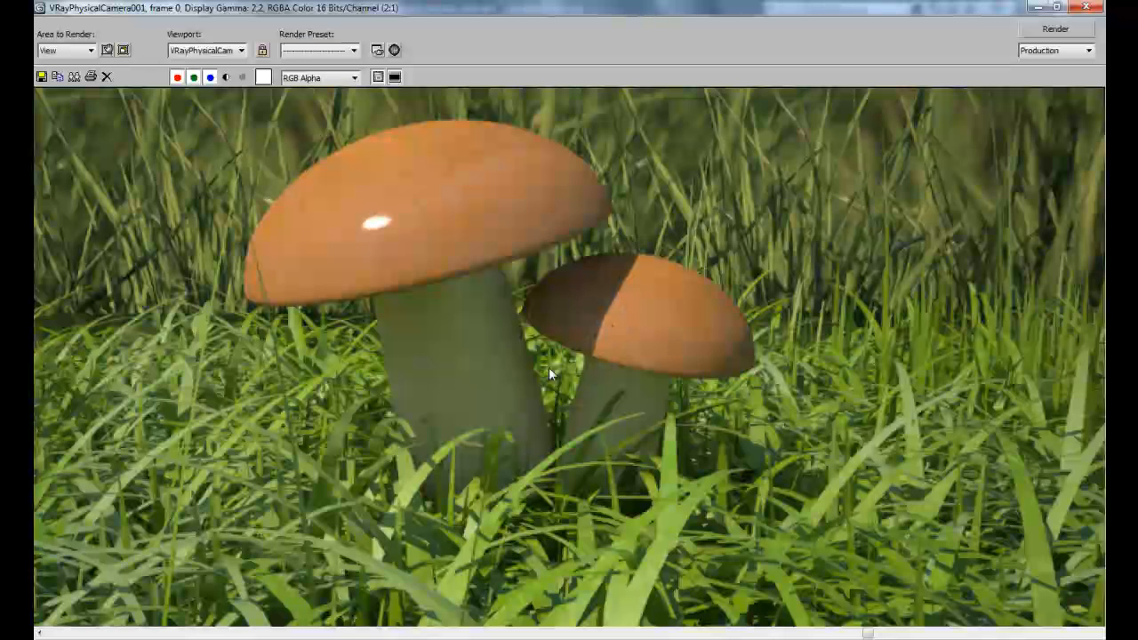
{"action": "left_click", "coordinate": [1093, 7]}
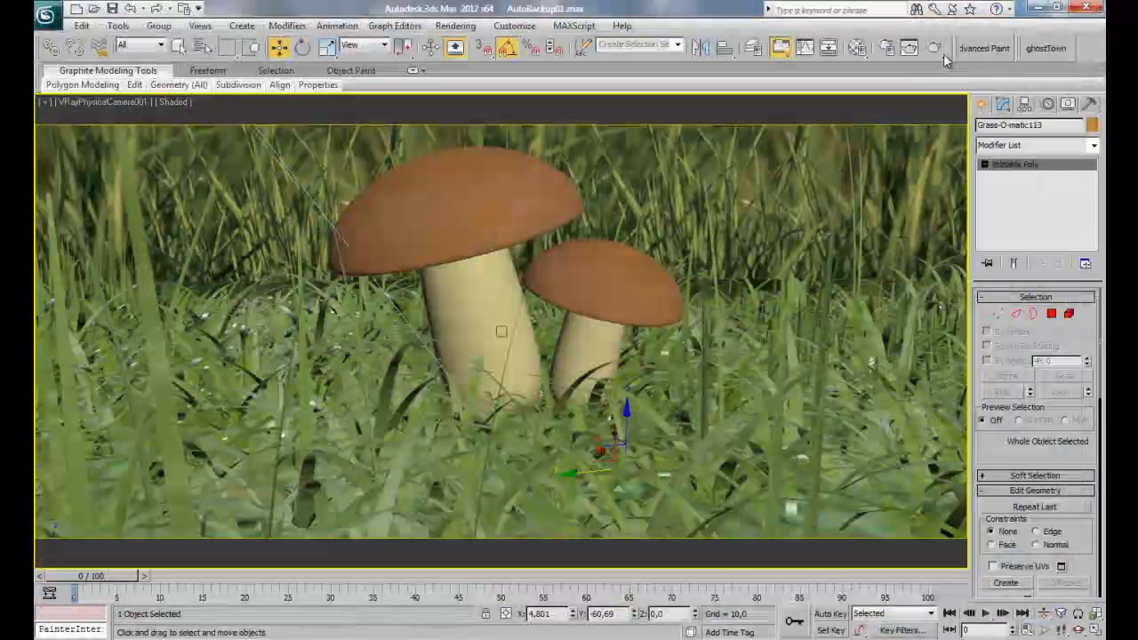
Step: Select the sun light VRaySun001 by name from the scene's object list
{"action": "key", "text": "h"}
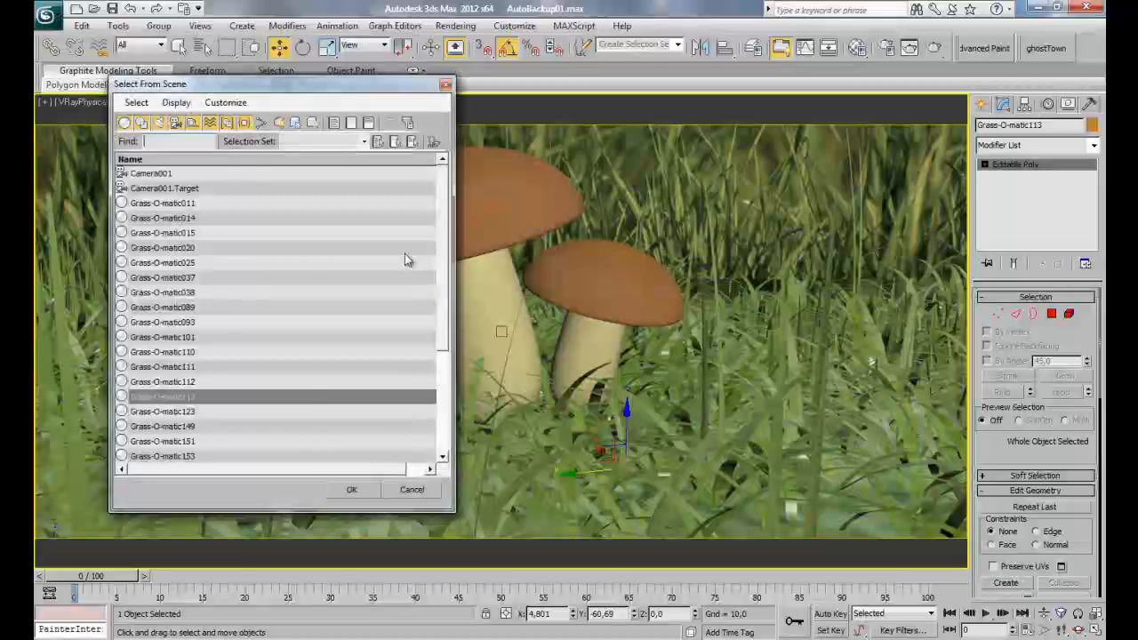
{"action": "left_click_drag", "start_coordinate": [449, 251], "coordinate": [432, 363]}
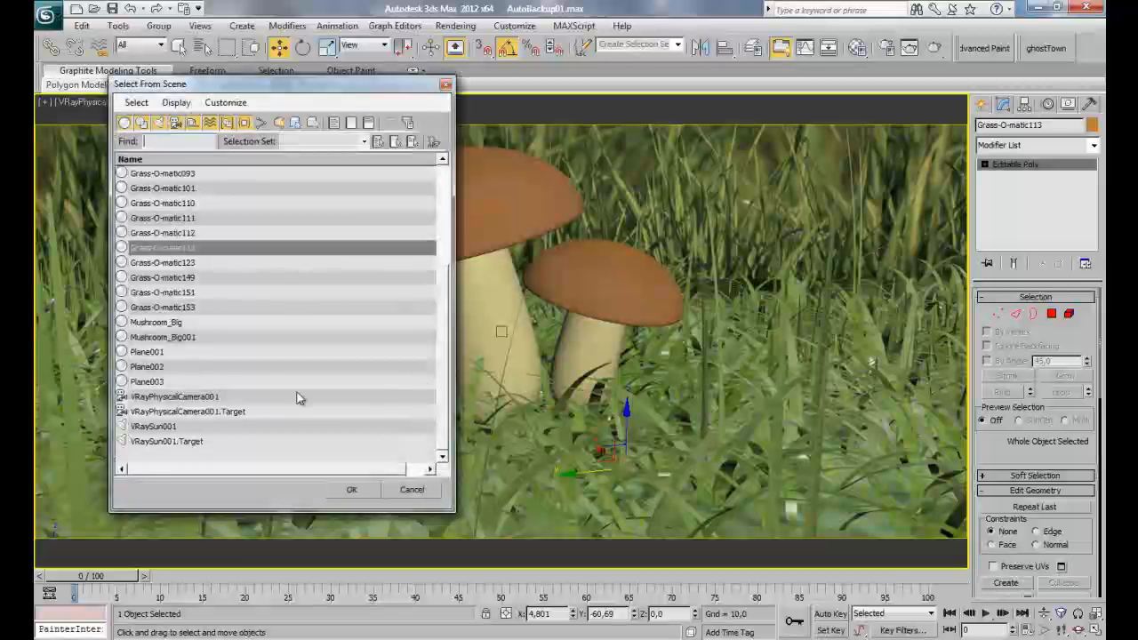
{"action": "left_click", "coordinate": [195, 425]}
{"action": "double_click", "coordinate": [196, 425]}
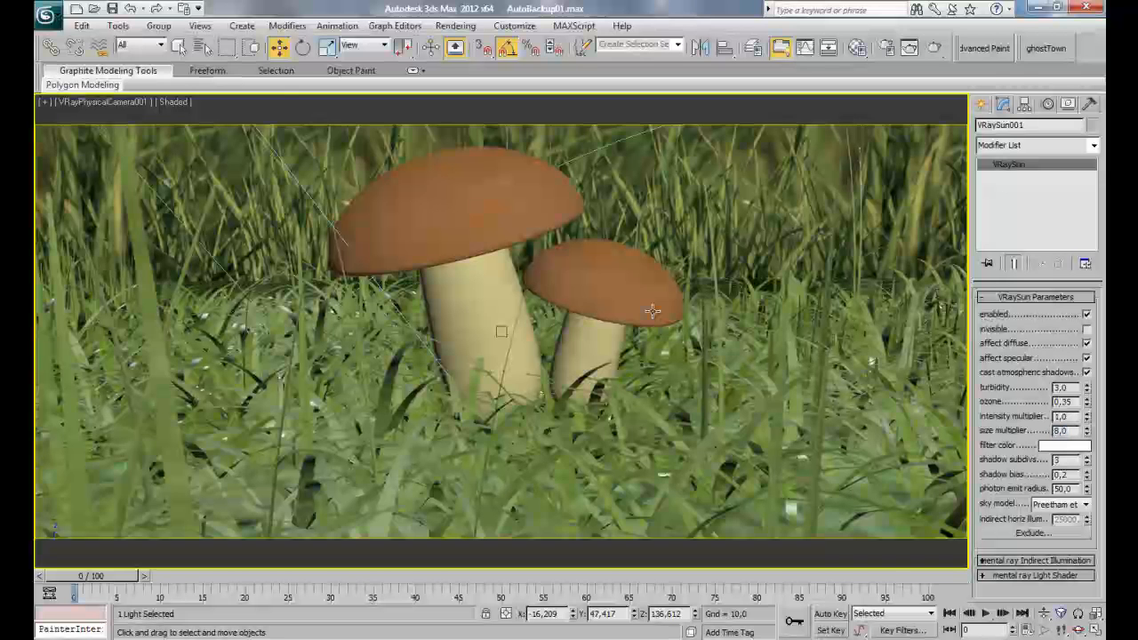
Step: Render the camera view and examine the highlight on the big mushroom cap and the shadow on the small one
{"action": "left_click", "coordinate": [939, 48]}
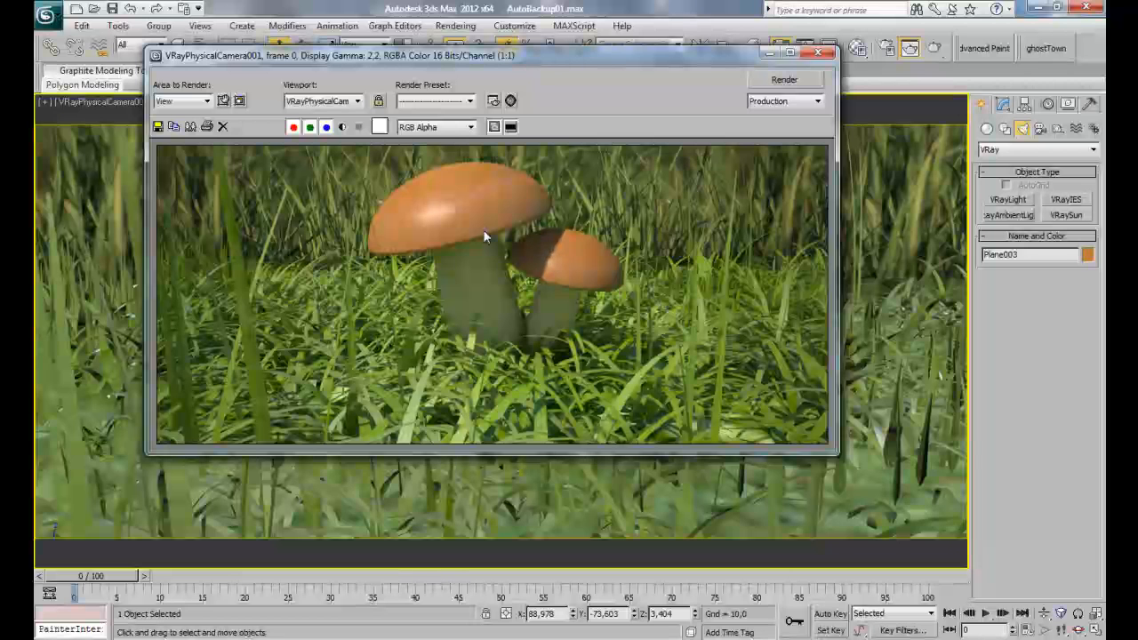
{"action": "scroll", "coordinate": [411, 222], "scroll_direction": "up", "scroll_amount": 1}
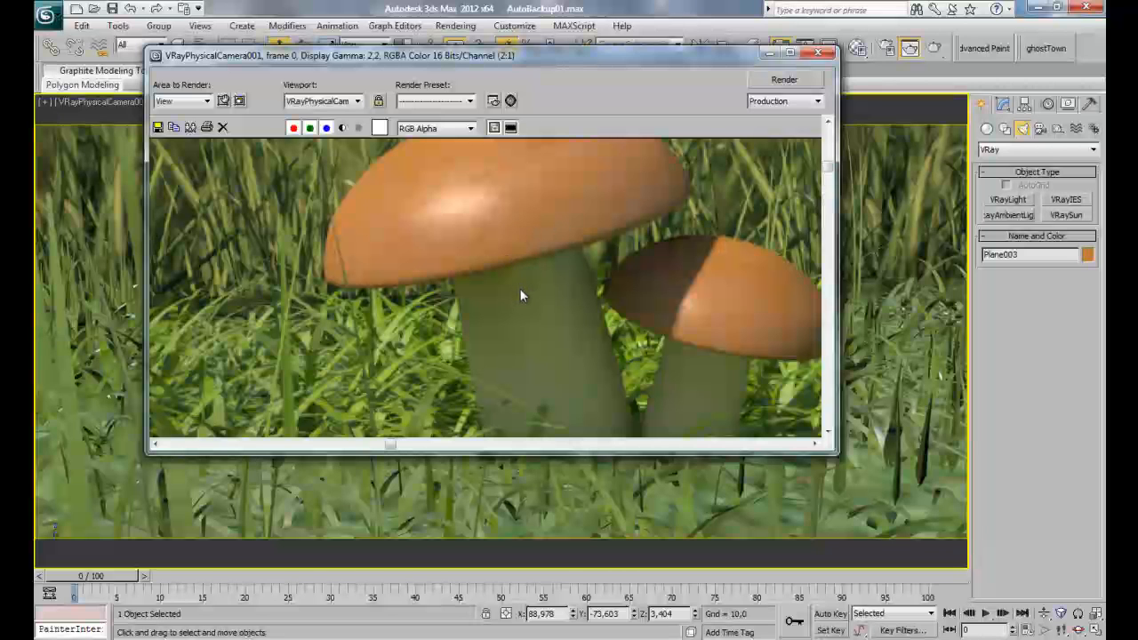
{"action": "scroll", "coordinate": [519, 284], "scroll_direction": "up", "scroll_amount": 1}
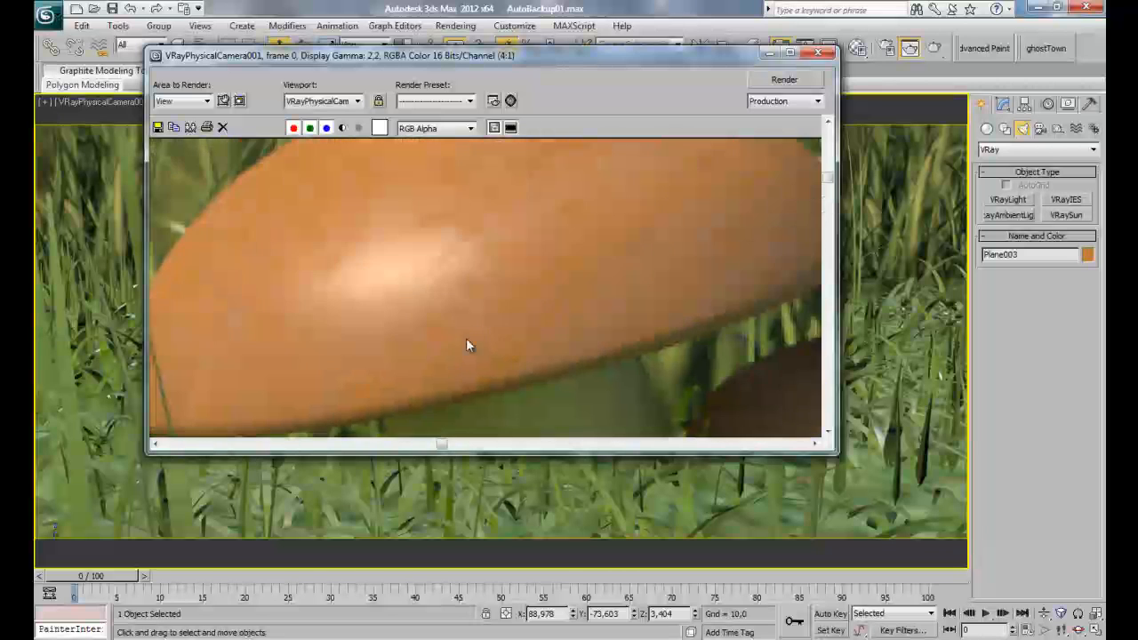
{"action": "scroll", "coordinate": [487, 313], "scroll_direction": "down", "scroll_amount": 1}
{"action": "scroll", "coordinate": [438, 276], "scroll_direction": "down", "scroll_amount": 1}
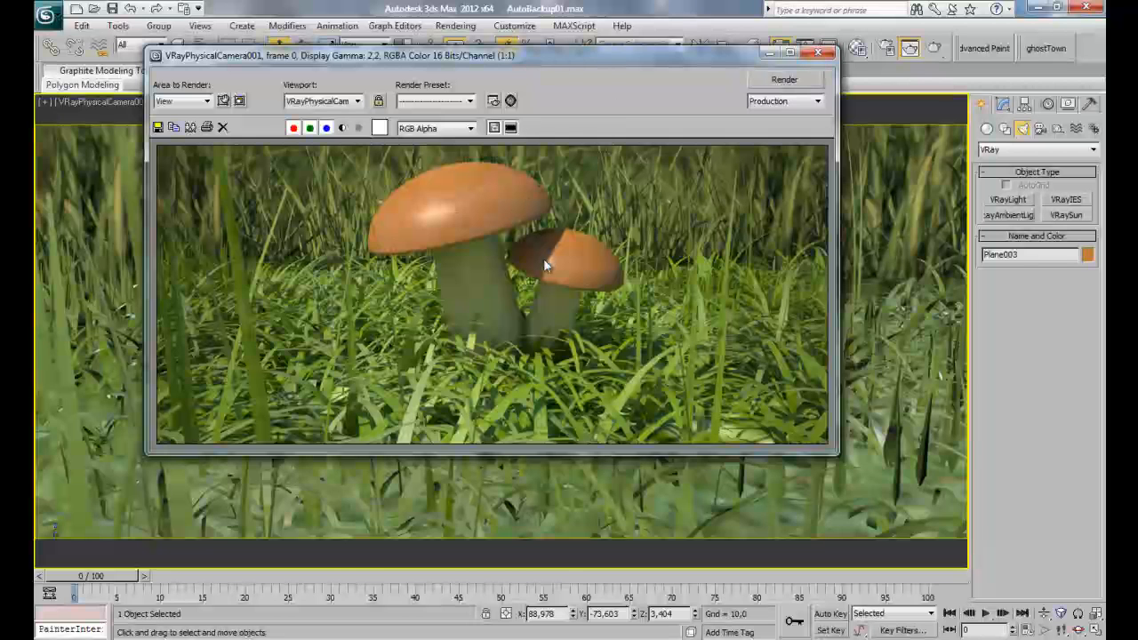
{"action": "scroll", "coordinate": [548, 264], "scroll_direction": "up", "scroll_amount": 3}
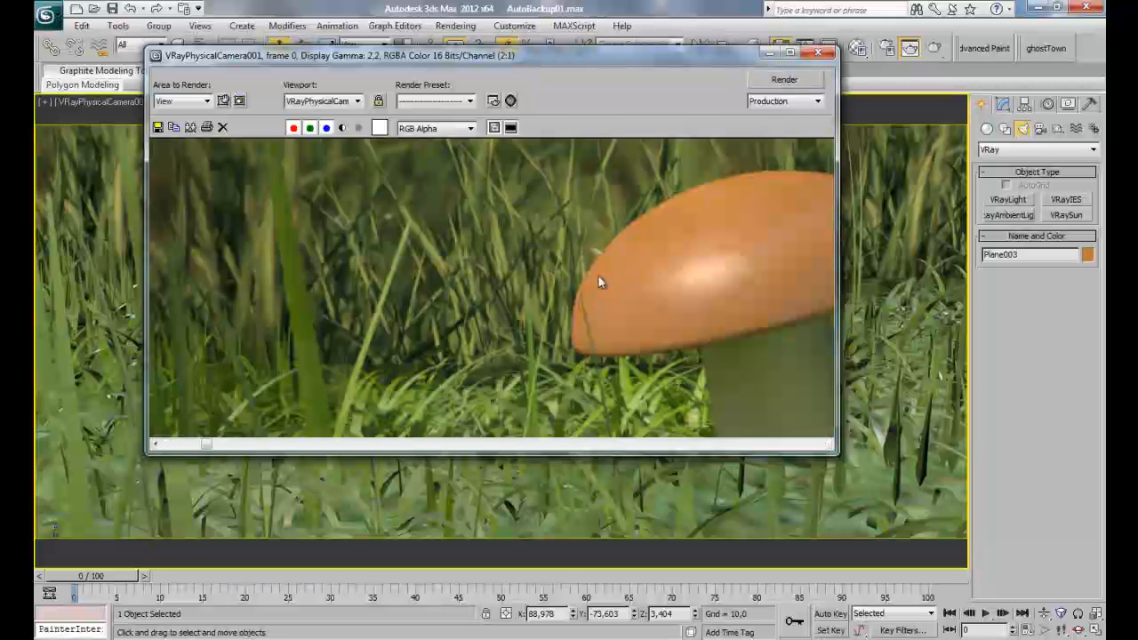
{"action": "scroll", "coordinate": [602, 279], "scroll_direction": "down", "scroll_amount": 2}
{"action": "middle_click_drag", "start_coordinate": [595, 267], "coordinate": [580, 243]}
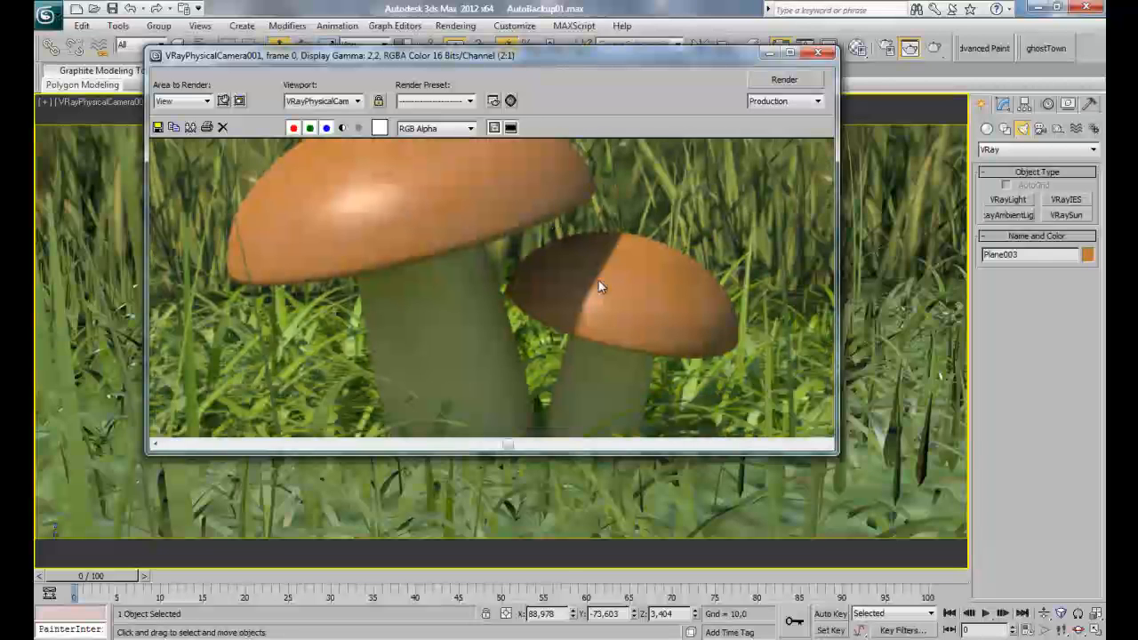
{"action": "left_click", "coordinate": [816, 53]}
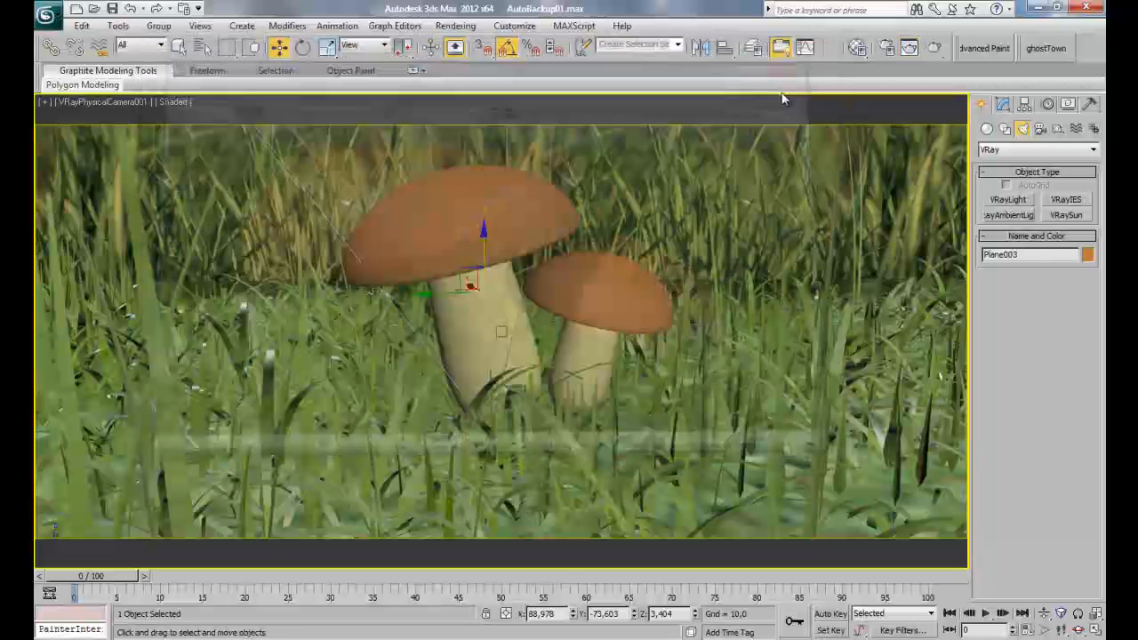
Step: Set the size multiplier of VRaySun001 to 12 and its shadow subdivs to 8, and check the rendered frame
{"action": "key", "text": "h"}
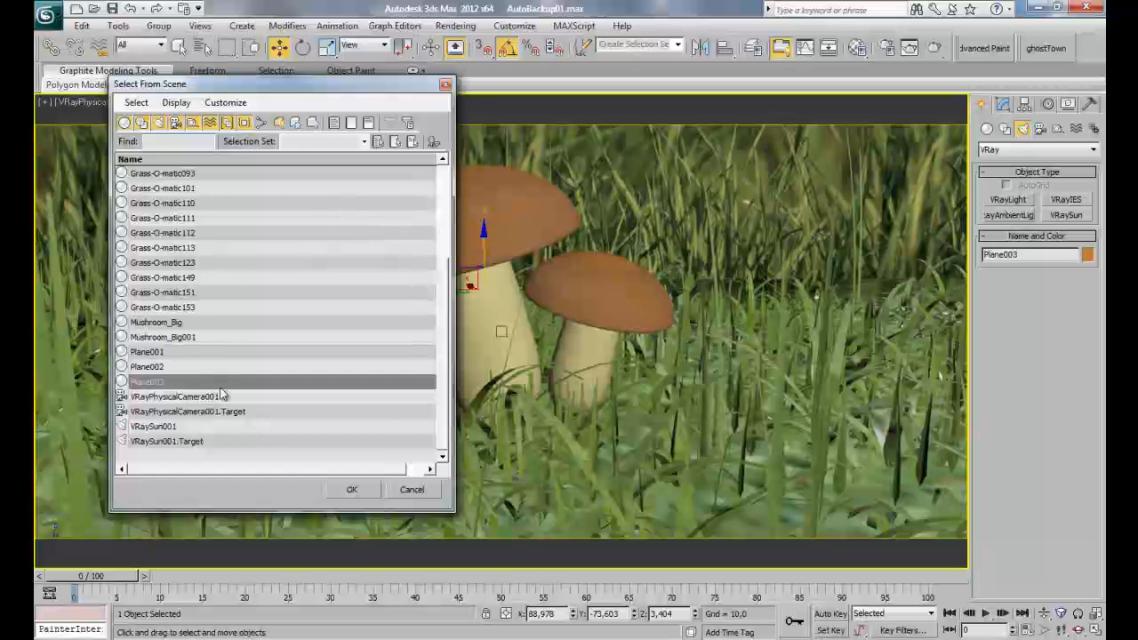
{"action": "double_click", "coordinate": [207, 428]}
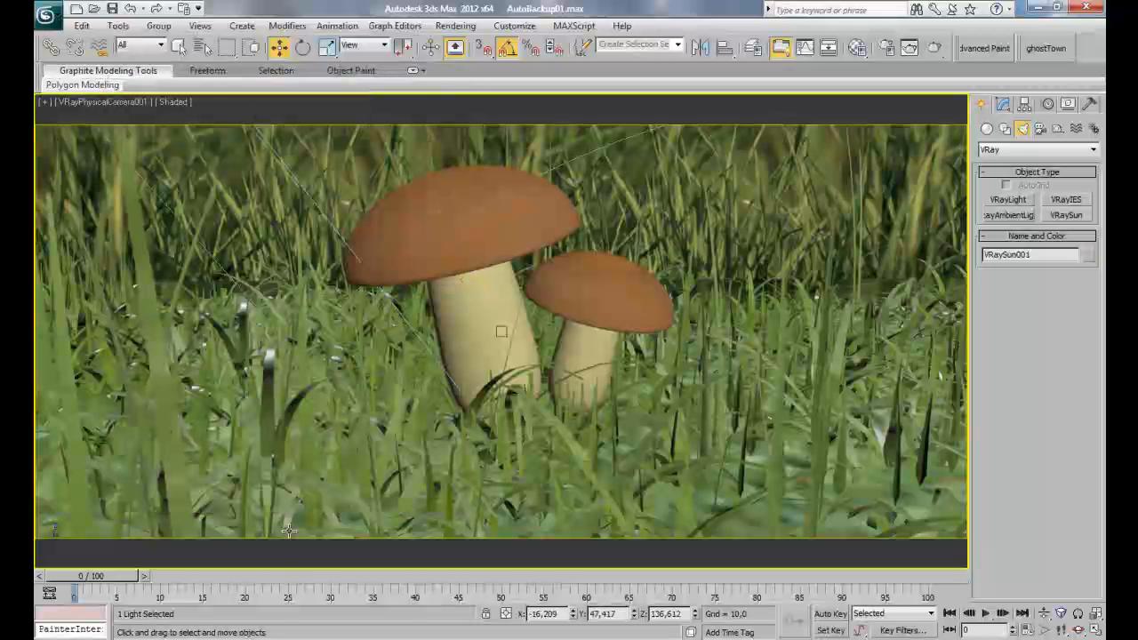
{"action": "left_click", "coordinate": [1001, 105]}
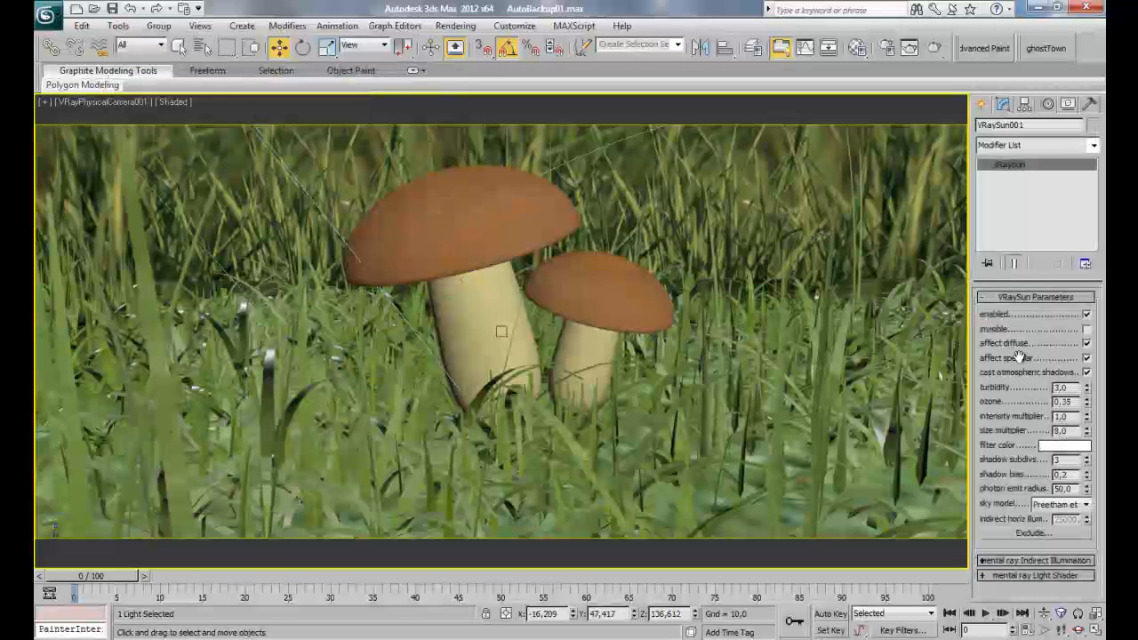
{"action": "double_click", "coordinate": [1067, 430]}
{"action": "type", "text": "12"}
{"action": "key", "text": "Return"}
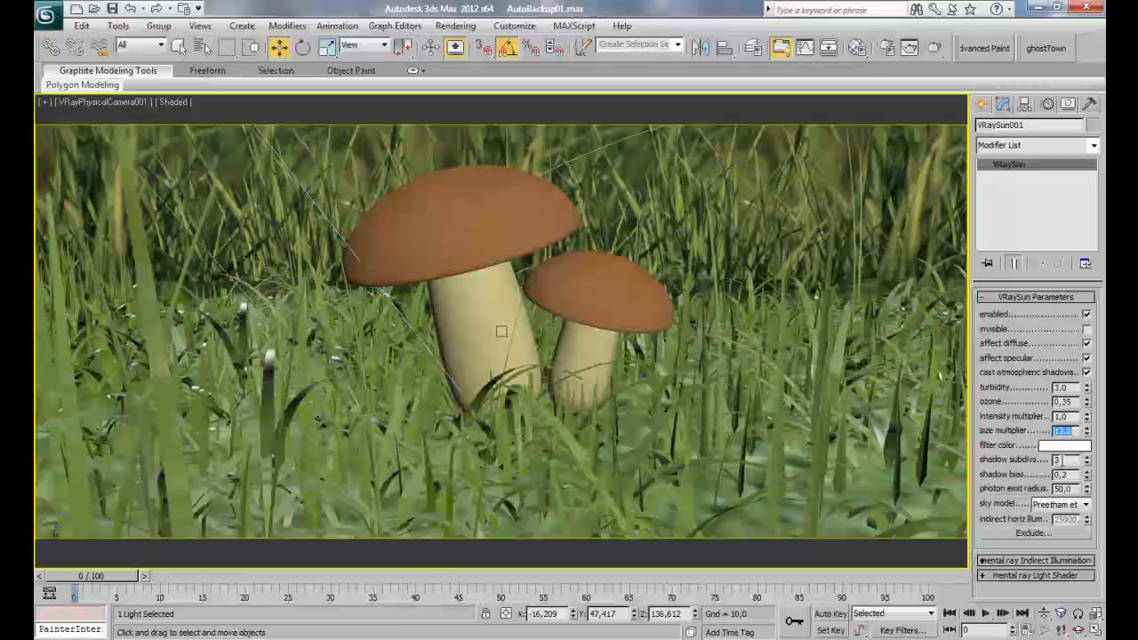
{"action": "double_click", "coordinate": [1058, 458]}
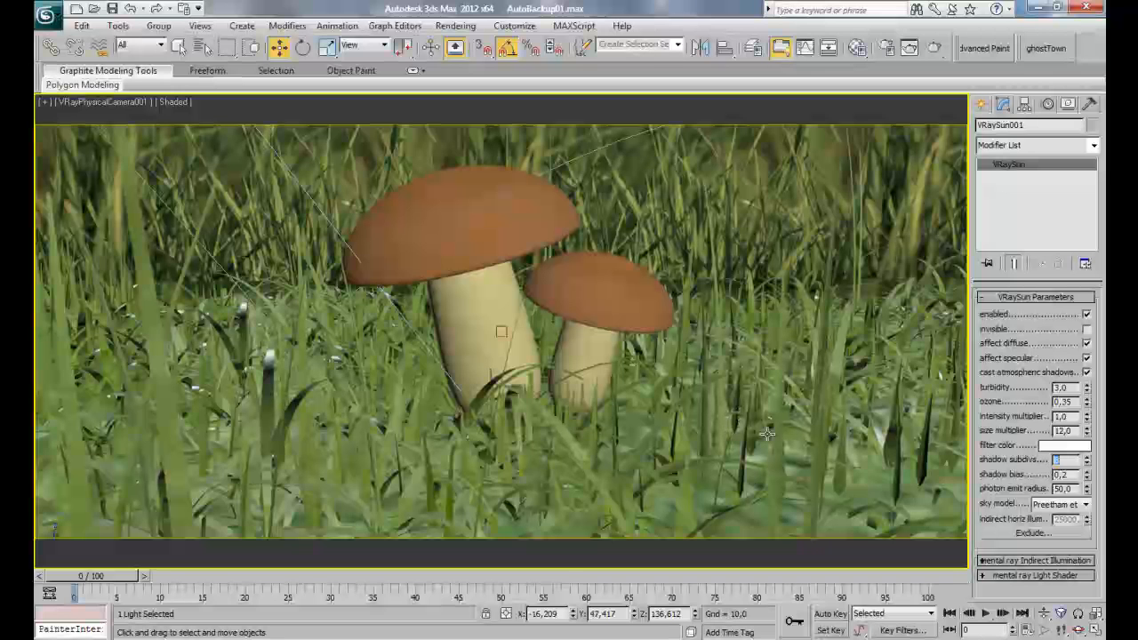
{"action": "left_click", "coordinate": [903, 52]}
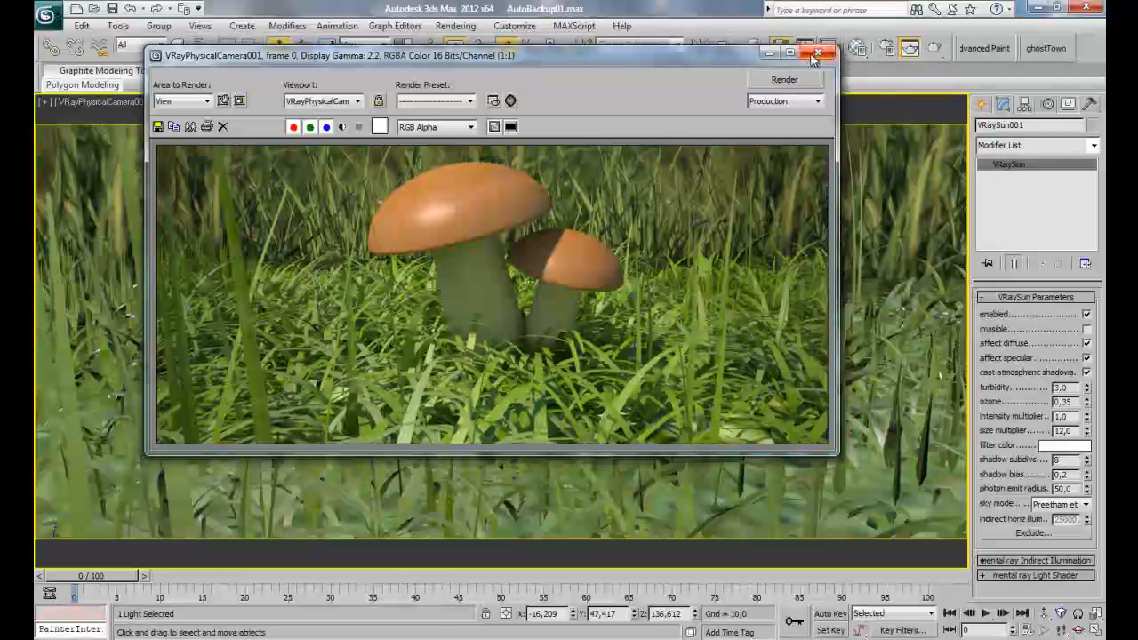
{"action": "left_click", "coordinate": [815, 56]}
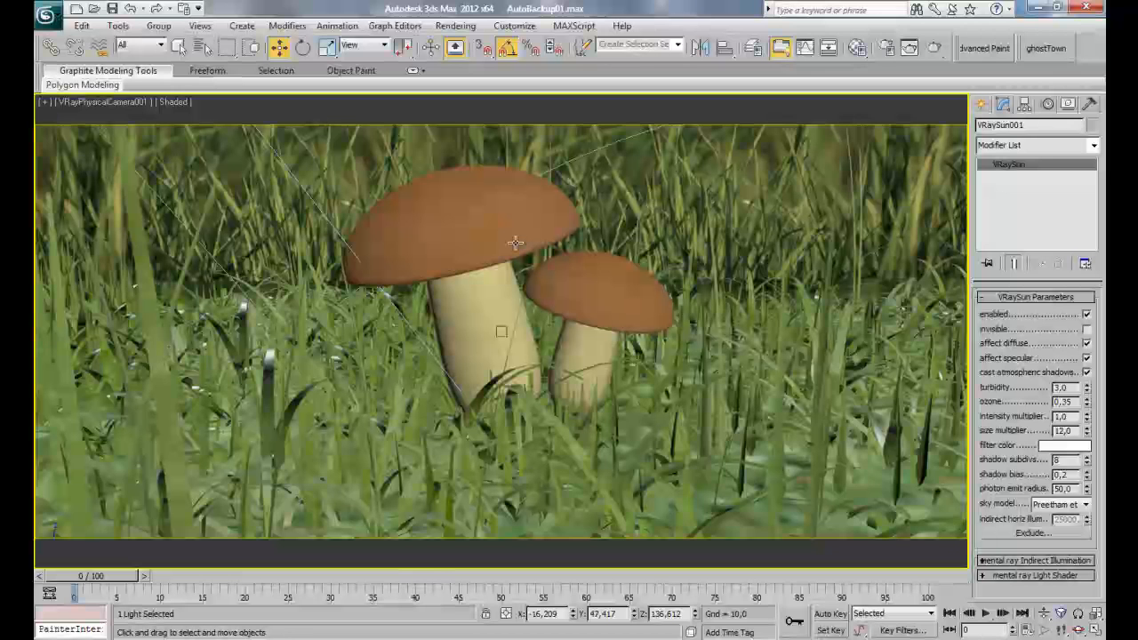
Step: Lower the reflection glossiness of the mushroom material 01 - Default to about 0.65
{"action": "key", "text": "m"}
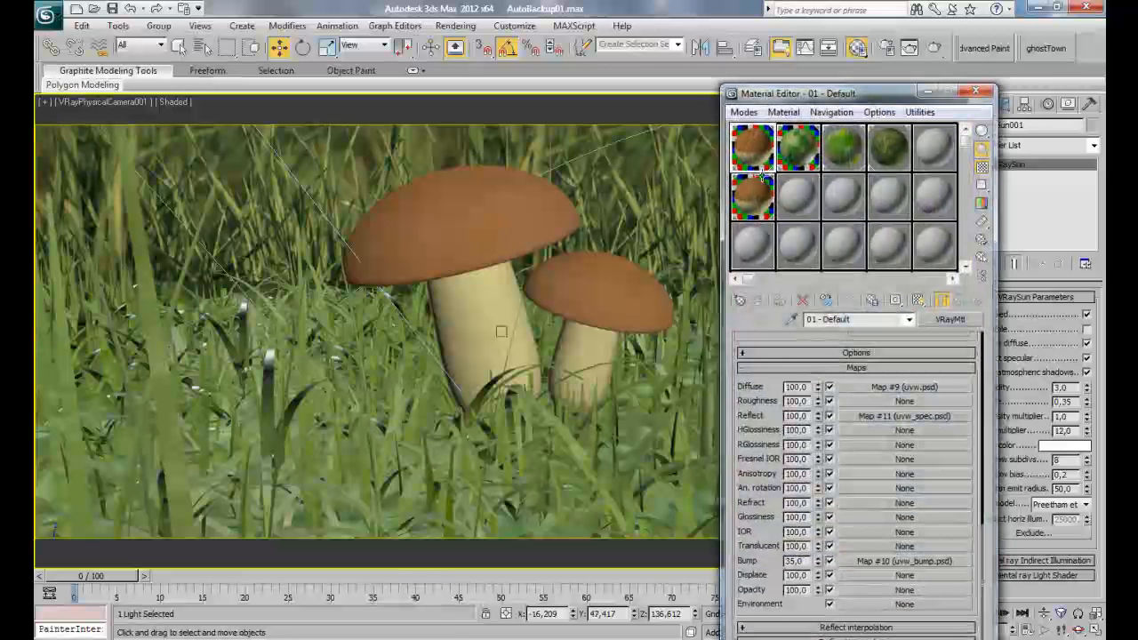
{"action": "scroll", "coordinate": [775, 384], "scroll_direction": "up", "scroll_amount": 5}
{"action": "scroll", "coordinate": [775, 384], "scroll_direction": "up", "scroll_amount": 6}
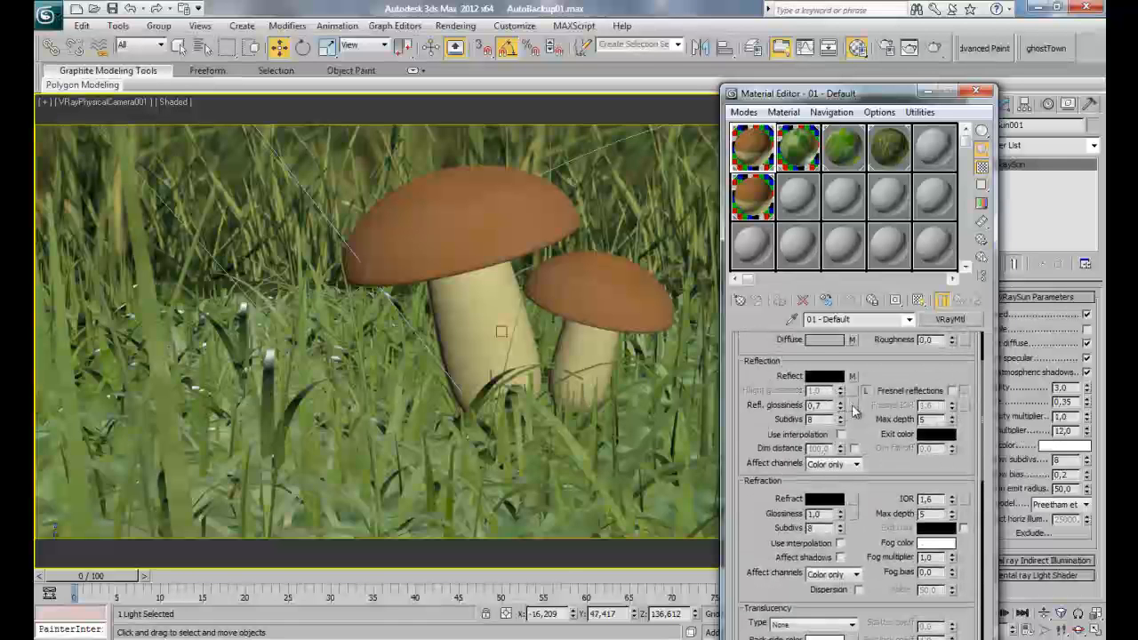
{"action": "left_click", "coordinate": [840, 408]}
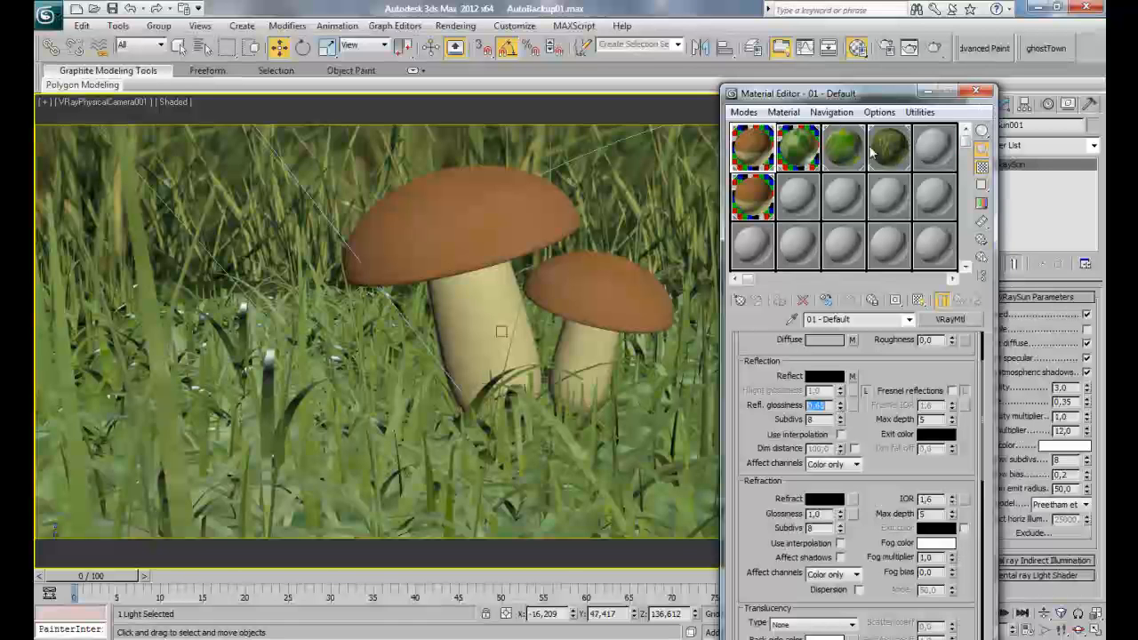
Step: Examine the reflection, refraction and map settings of the grass material 03 - Defaultdd, then close the material editor
{"action": "left_click", "coordinate": [871, 153]}
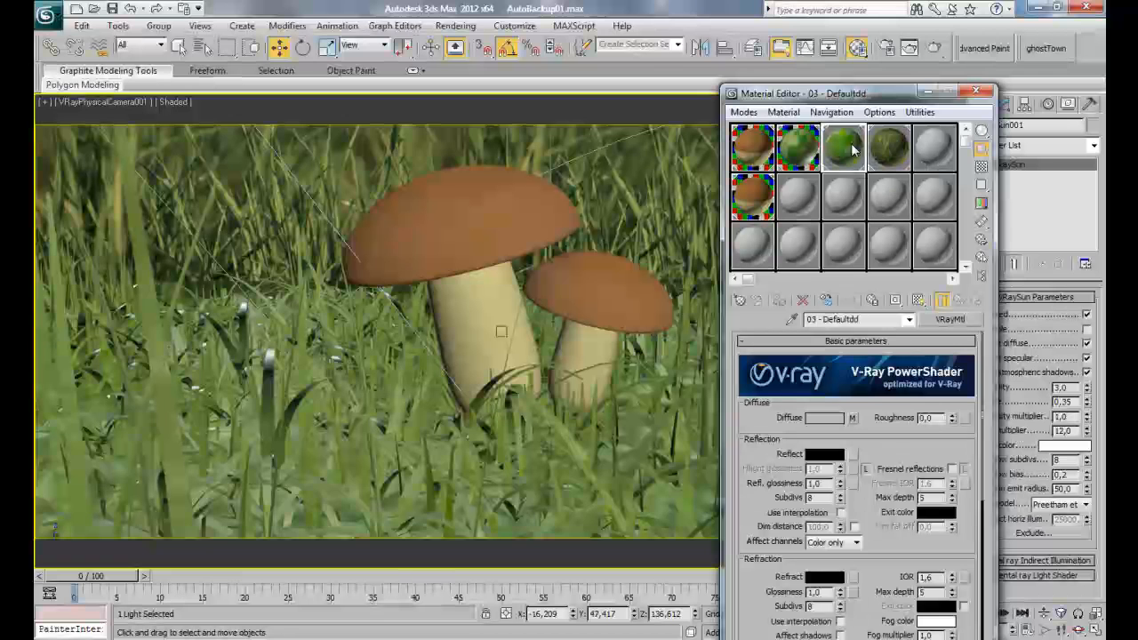
{"action": "left_click_drag", "start_coordinate": [867, 431], "coordinate": [885, 341]}
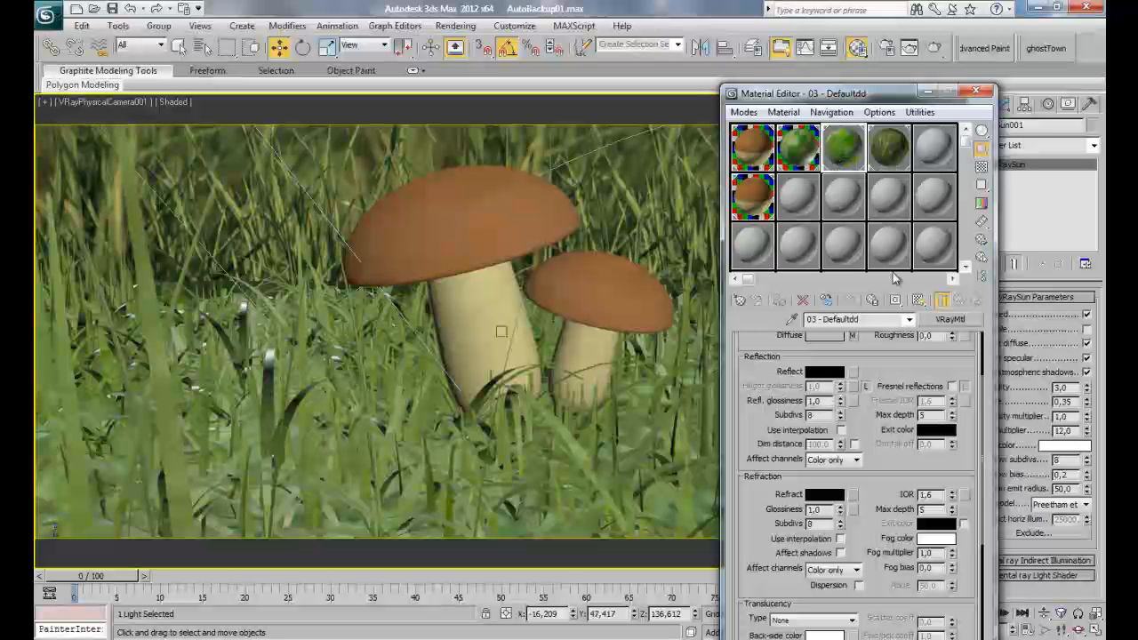
{"action": "left_click_drag", "start_coordinate": [847, 98], "coordinate": [575, 16]}
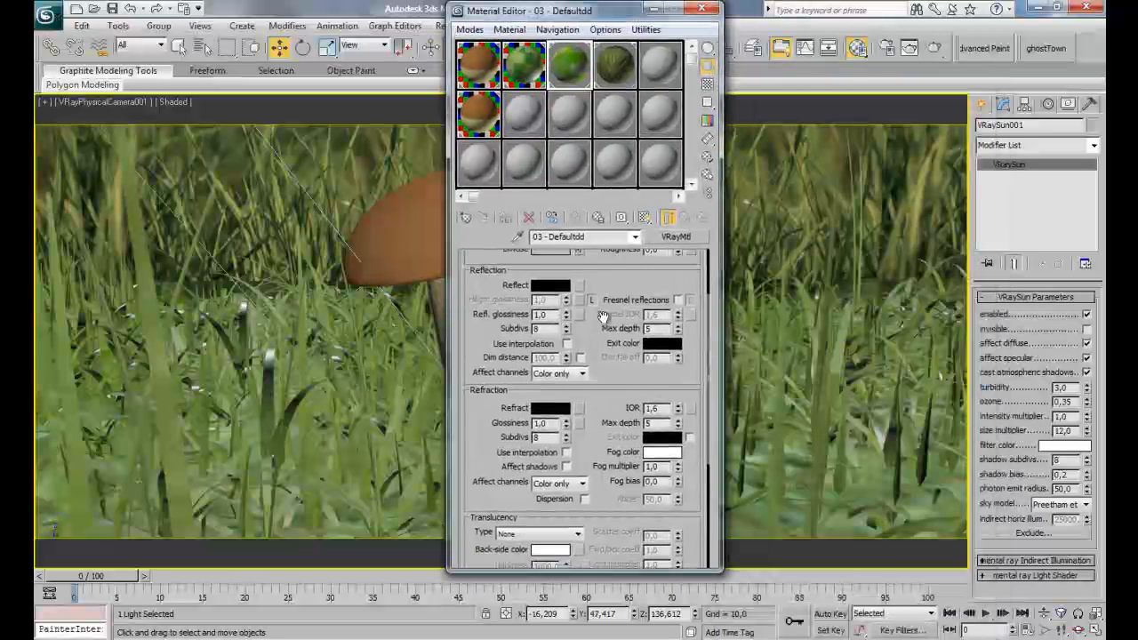
{"action": "scroll", "coordinate": [584, 416], "scroll_direction": "down", "scroll_amount": 4}
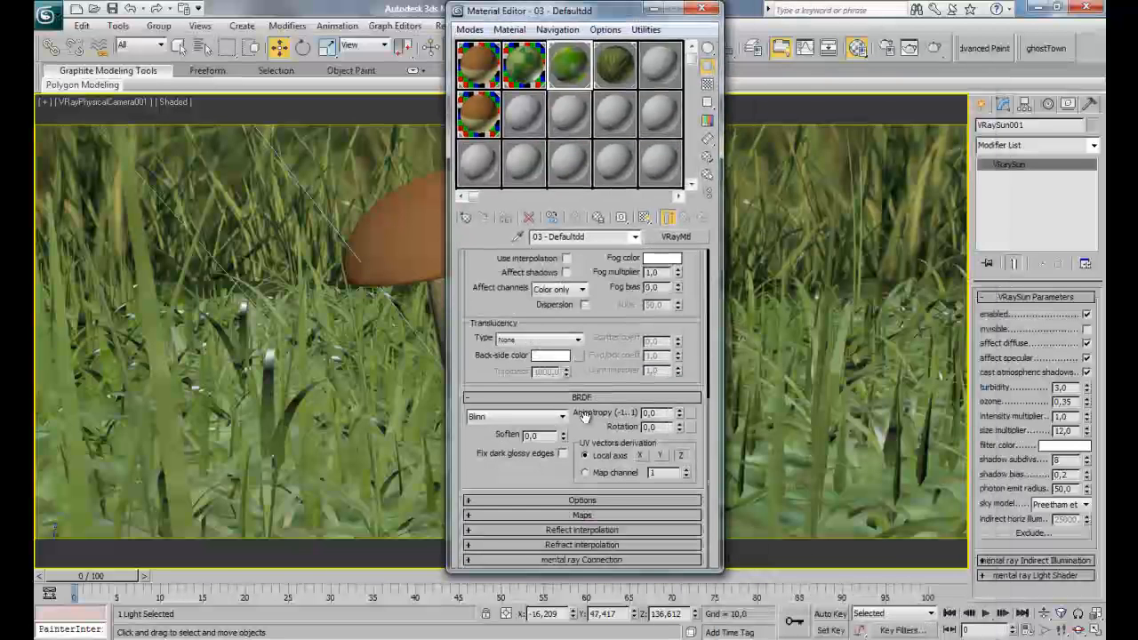
{"action": "left_click", "coordinate": [602, 516]}
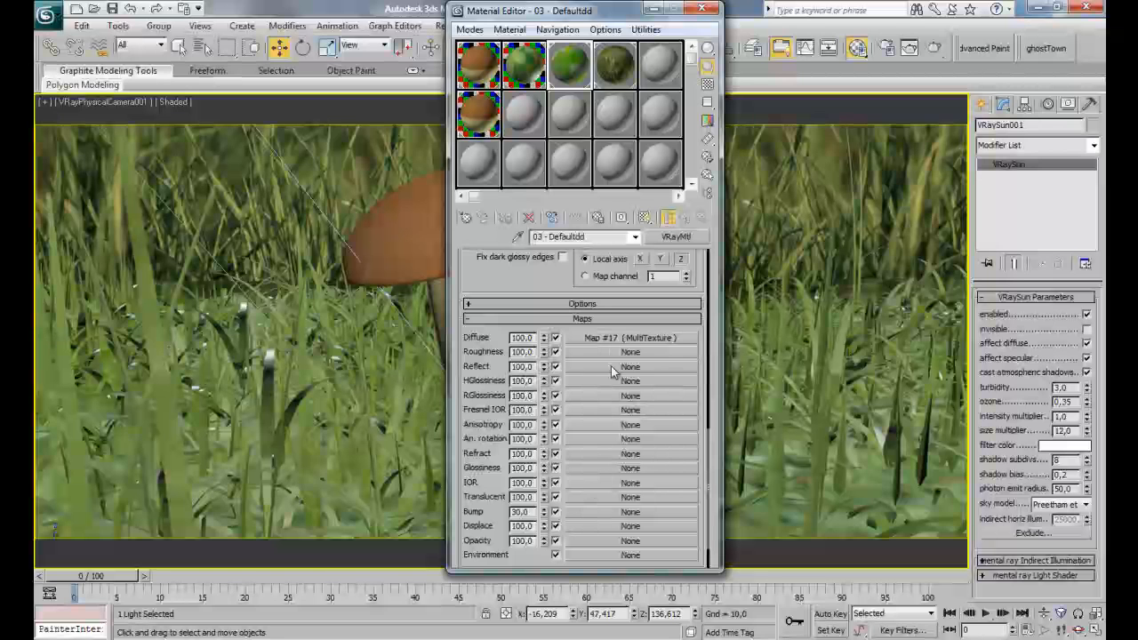
{"action": "left_click", "coordinate": [702, 8]}
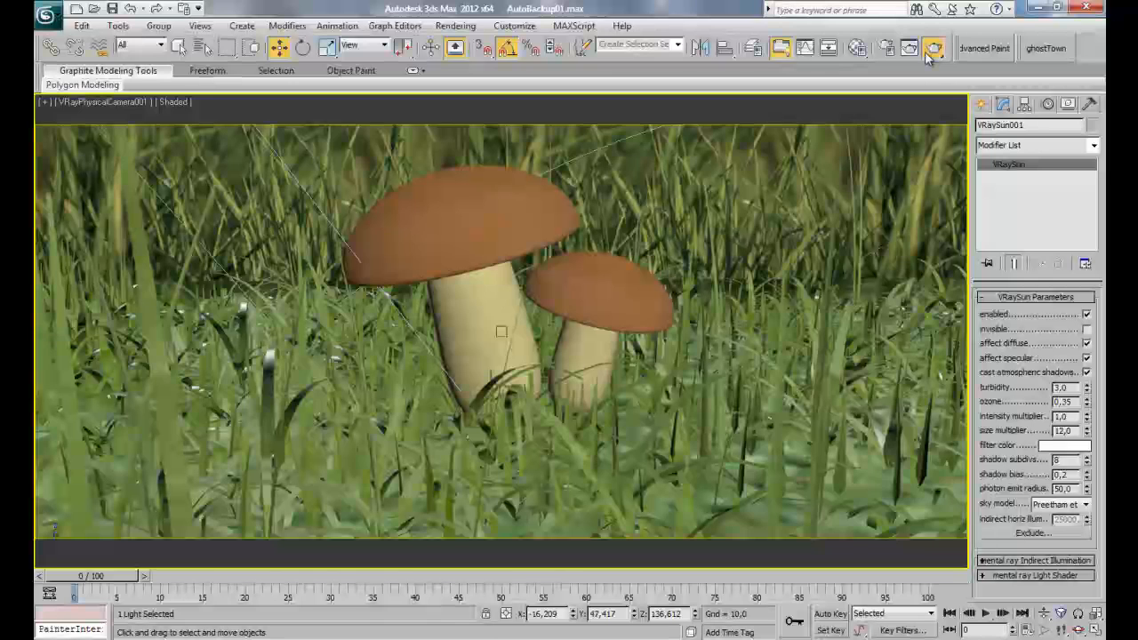
Step: Render the camera view and examine the mushroom caps and foreground grass up close
{"action": "left_click", "coordinate": [927, 52]}
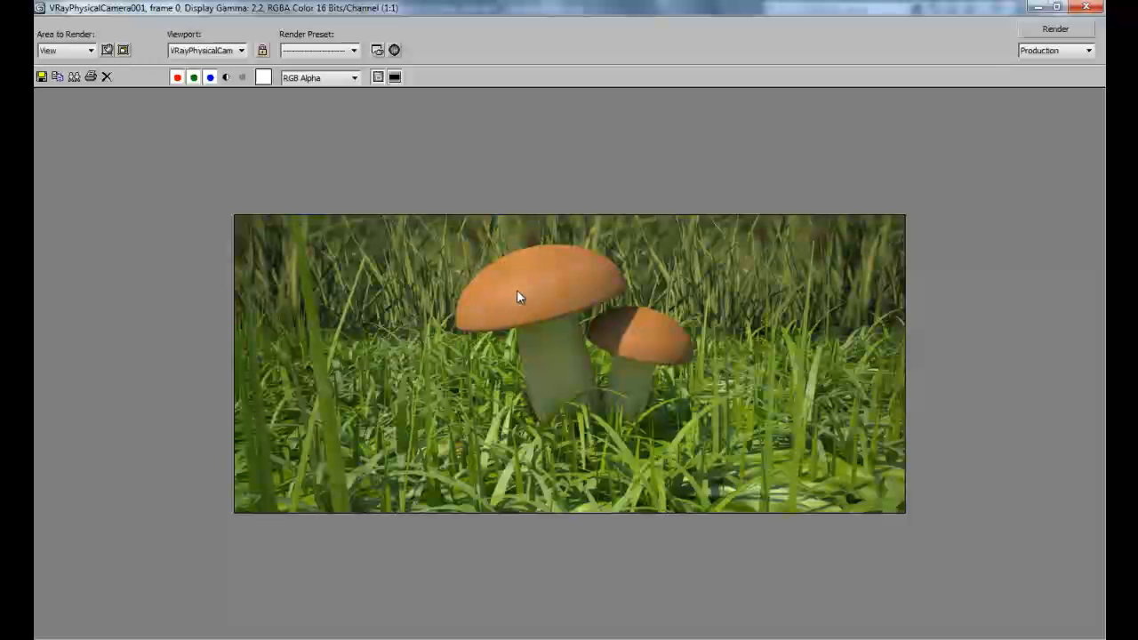
{"action": "scroll", "coordinate": [552, 305], "scroll_direction": "up", "scroll_amount": 1}
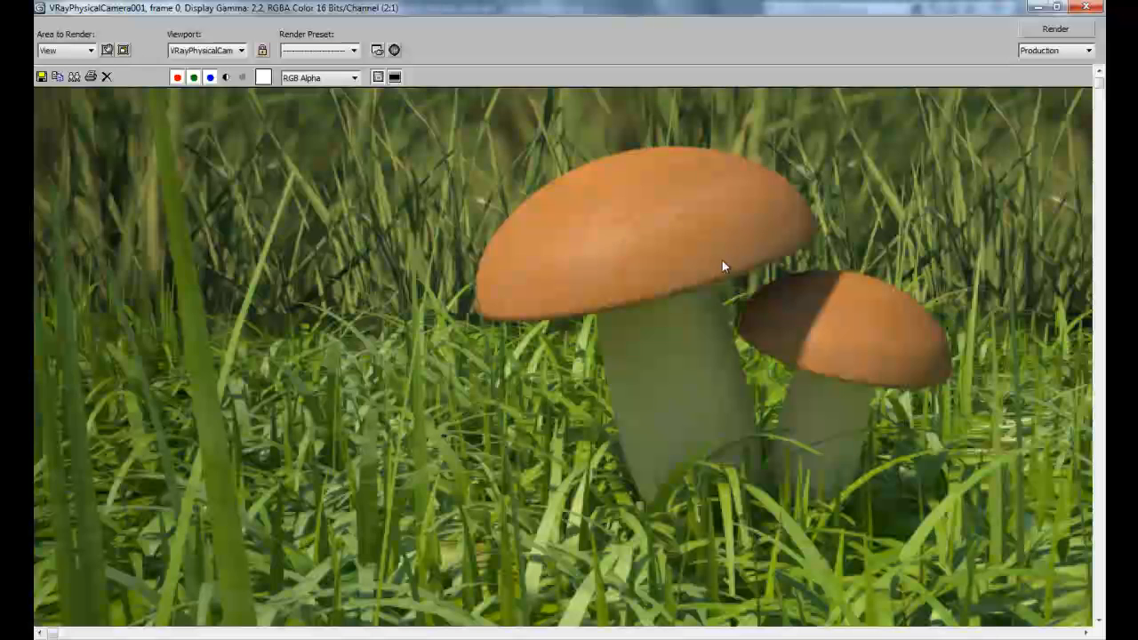
{"action": "scroll", "coordinate": [666, 250], "scroll_direction": "down", "scroll_amount": 1}
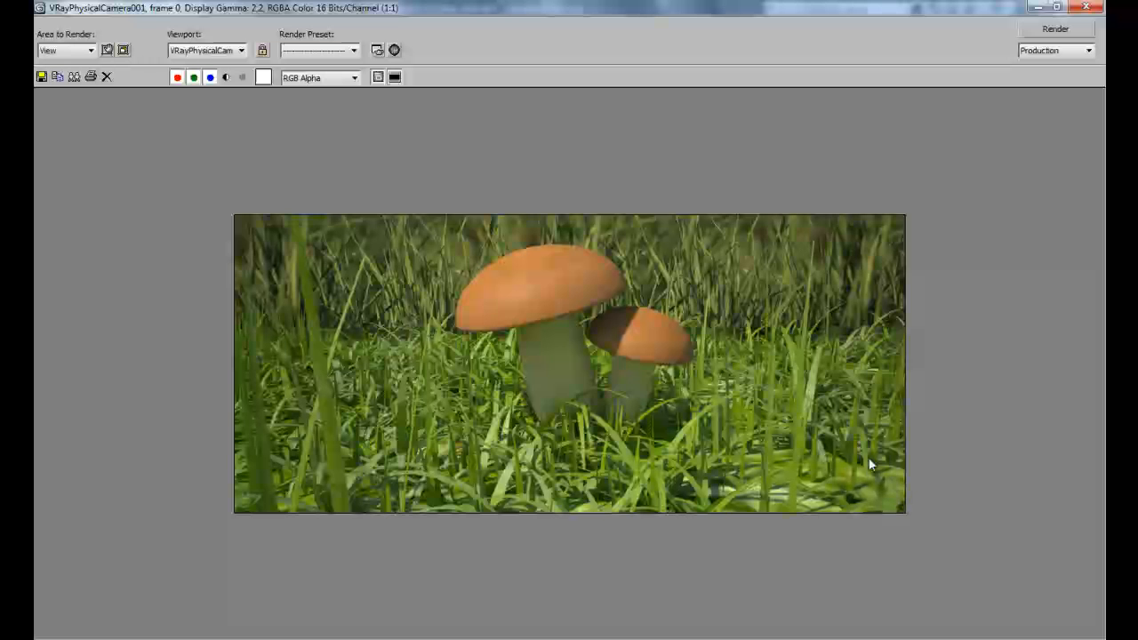
{"action": "scroll", "coordinate": [880, 471], "scroll_direction": "up", "scroll_amount": 1}
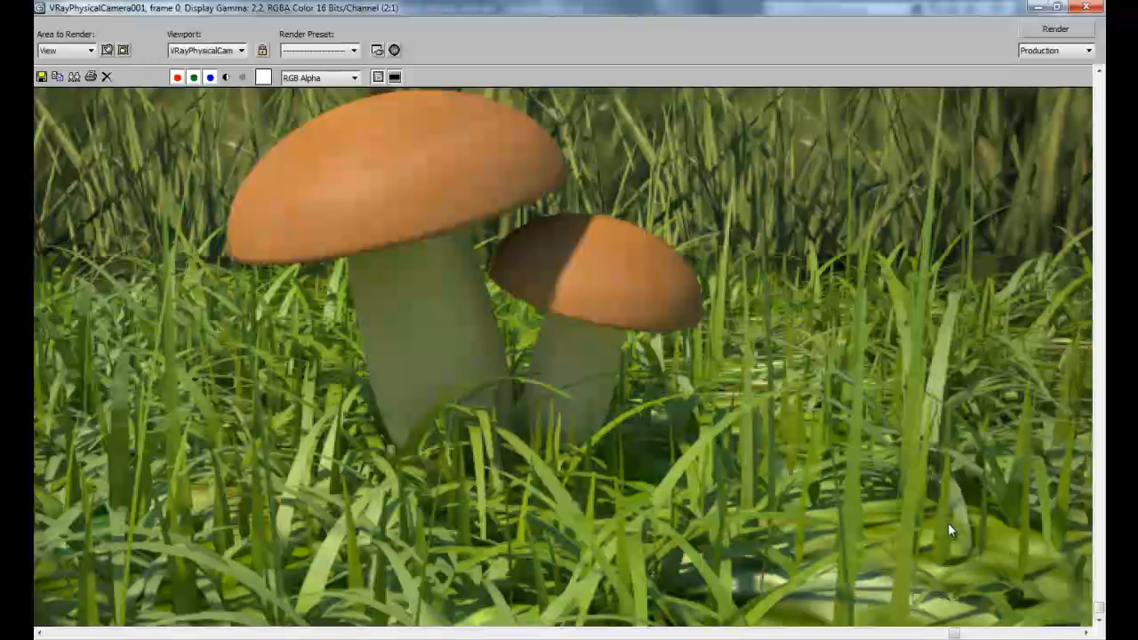
{"action": "scroll", "coordinate": [613, 405], "scroll_direction": "down", "scroll_amount": 1}
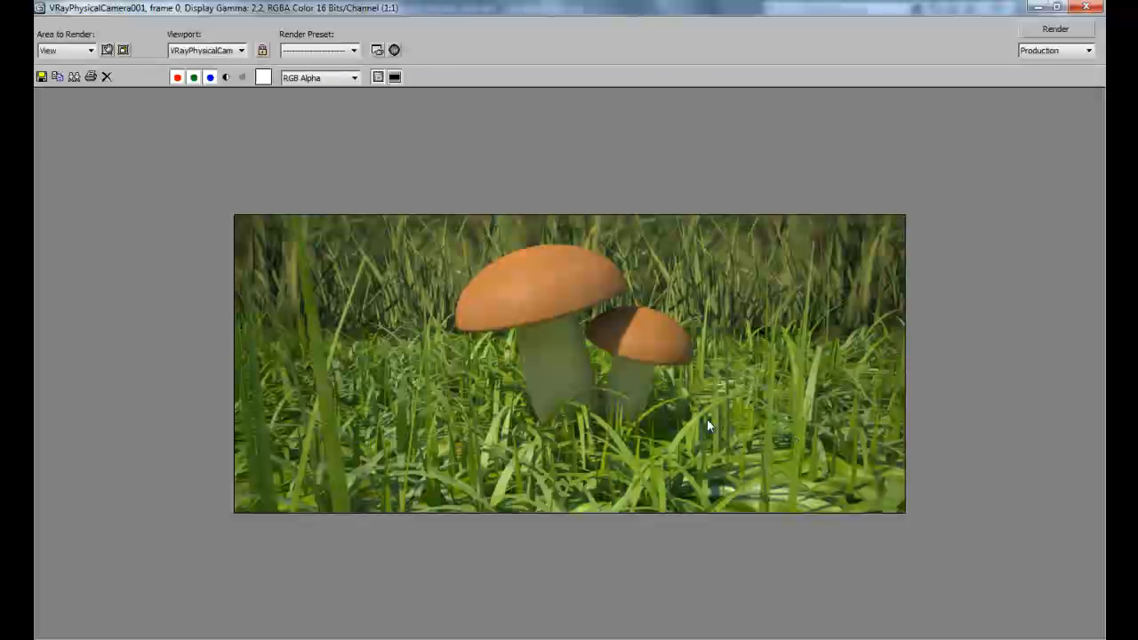
{"action": "scroll", "coordinate": [610, 349], "scroll_direction": "up", "scroll_amount": 1}
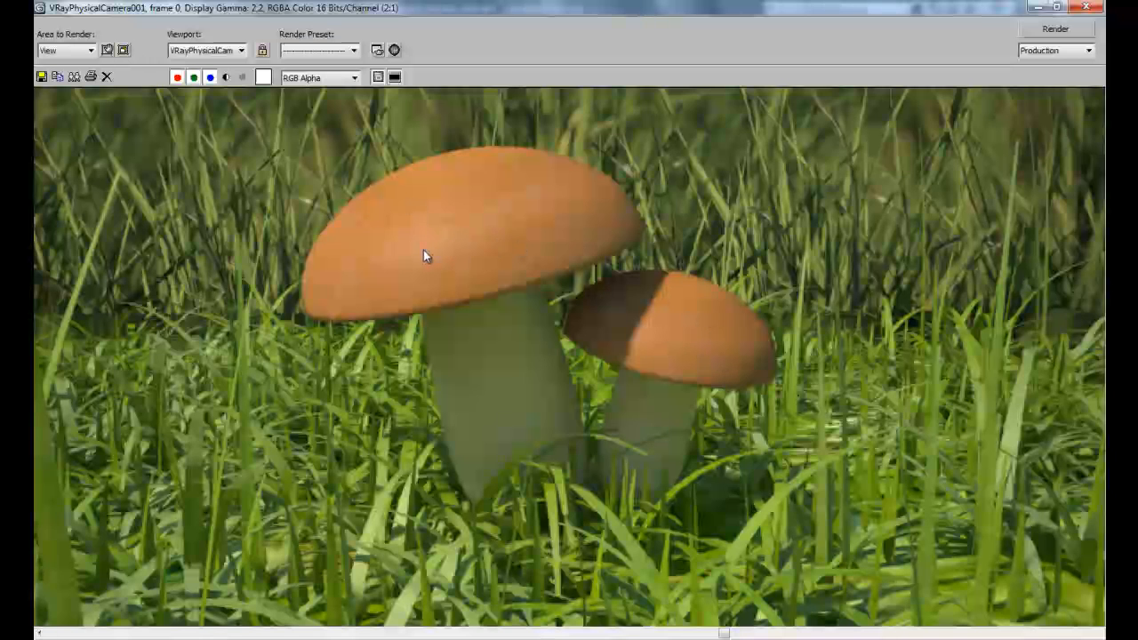
{"action": "scroll", "coordinate": [422, 244], "scroll_direction": "down", "scroll_amount": 1}
{"action": "left_click", "coordinate": [1085, 7]}
Step: Create a standard Omni light with AutoGrid on the big mushroom cap and move it up and to the left, just off the cap
{"action": "left_click", "coordinate": [983, 105]}
{"action": "left_click", "coordinate": [1022, 129]}
{"action": "left_click", "coordinate": [1036, 149]}
{"action": "left_click", "coordinate": [1013, 169]}
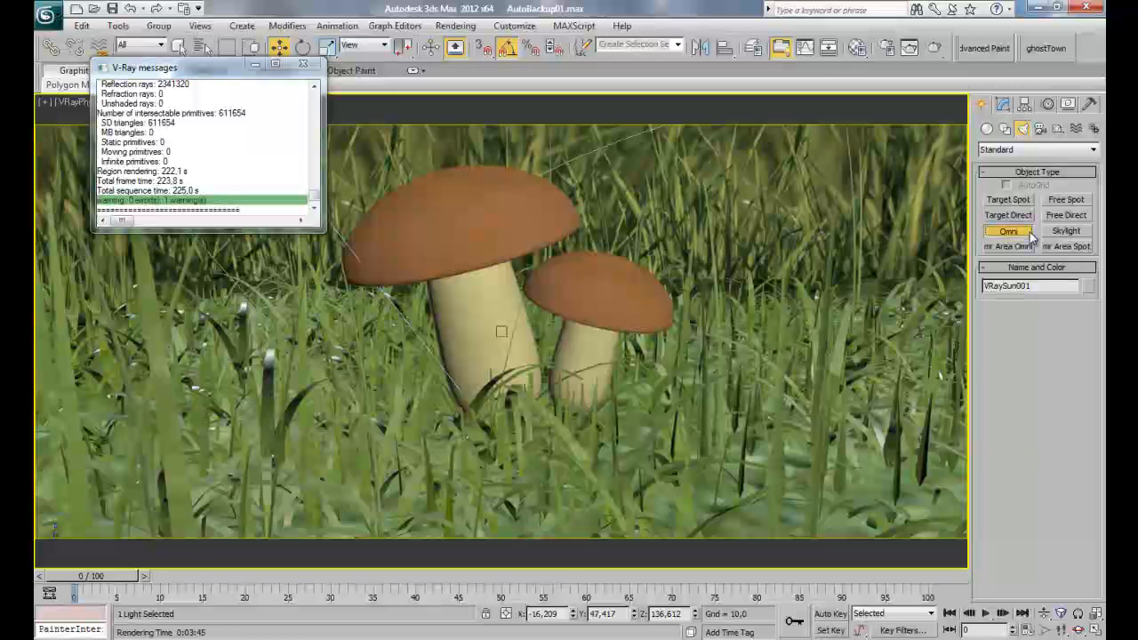
{"action": "left_click", "coordinate": [1008, 230]}
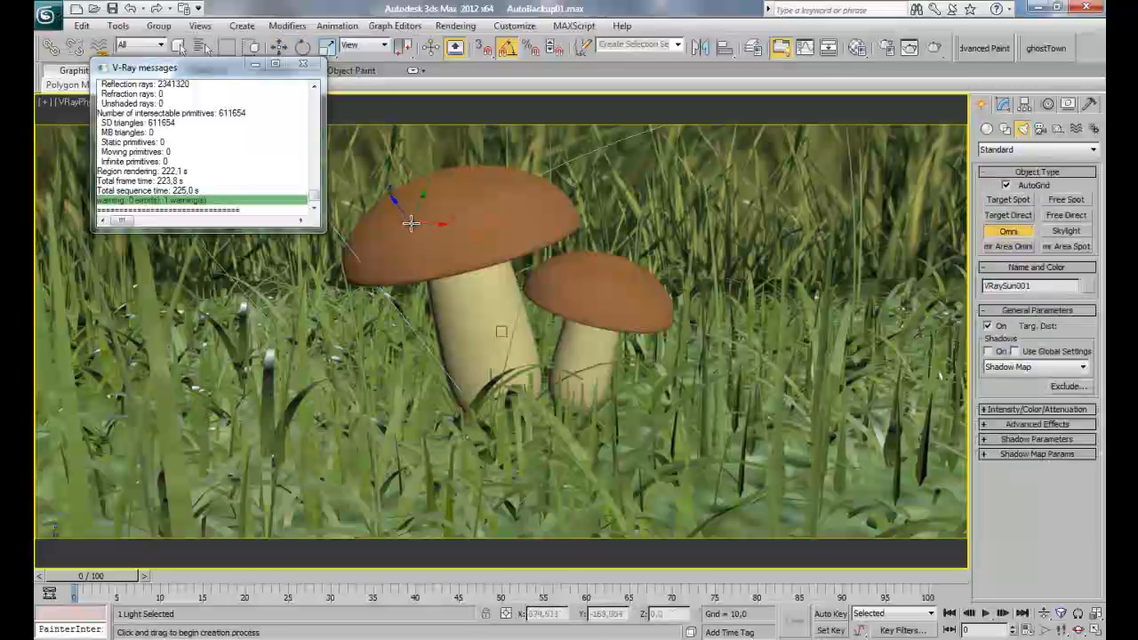
{"action": "left_click", "coordinate": [408, 221]}
{"action": "left_click_drag", "start_coordinate": [382, 197], "coordinate": [336, 156]}
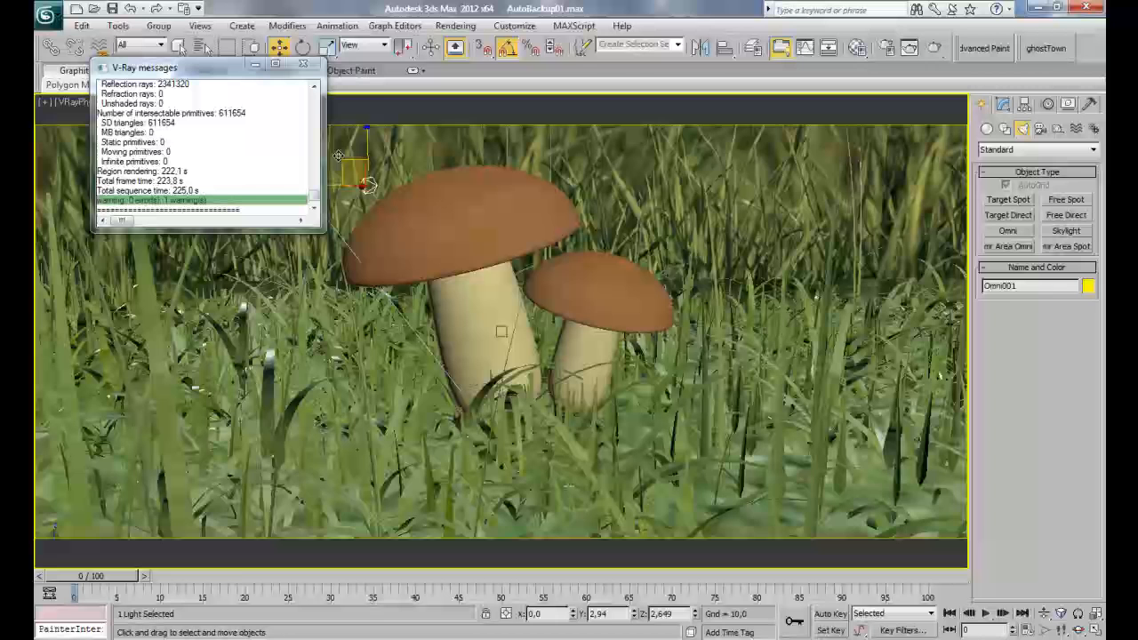
{"action": "left_click", "coordinate": [307, 65]}
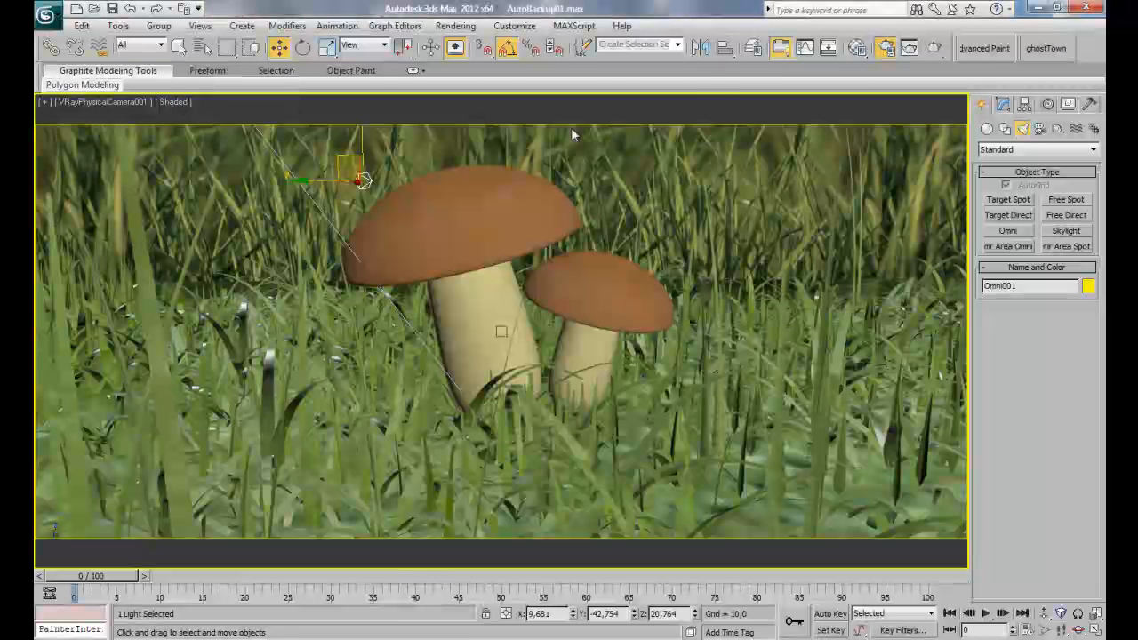
Step: Set the render output width to 300 and run a small test render of the camera view
{"action": "key", "text": "F10"}
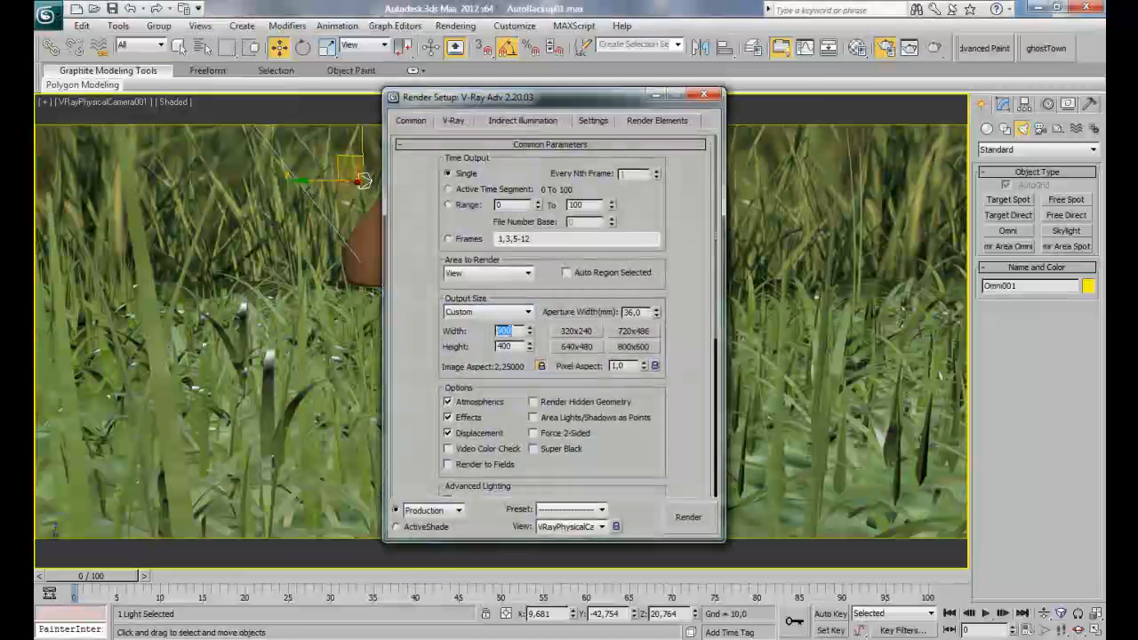
{"action": "type", "text": "300"}
{"action": "key", "text": "Return"}
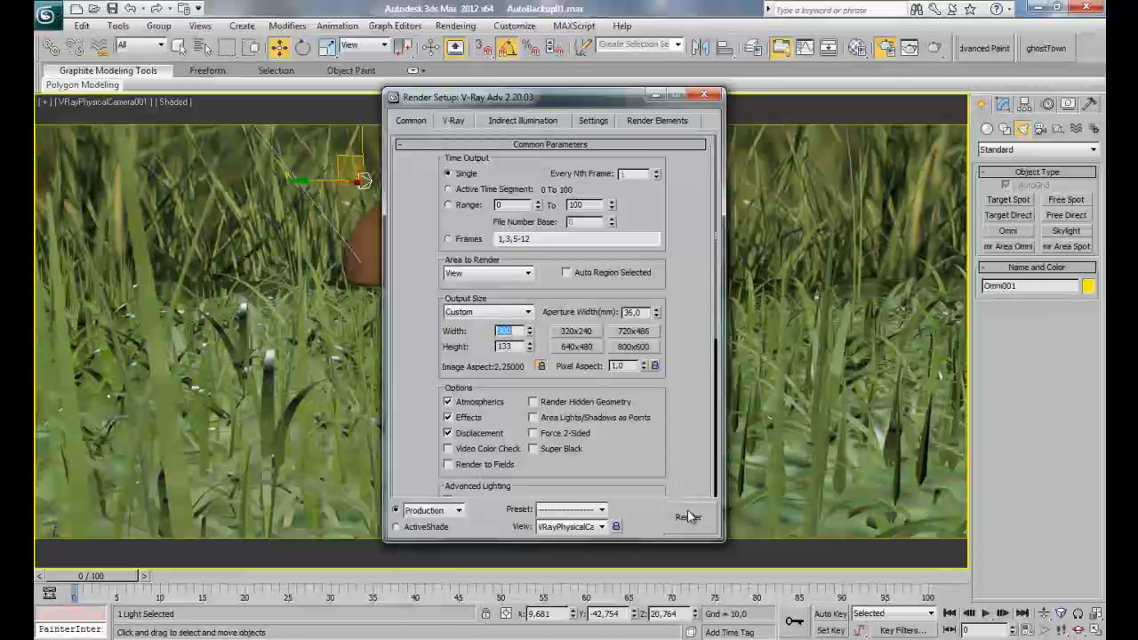
{"action": "left_click", "coordinate": [690, 517]}
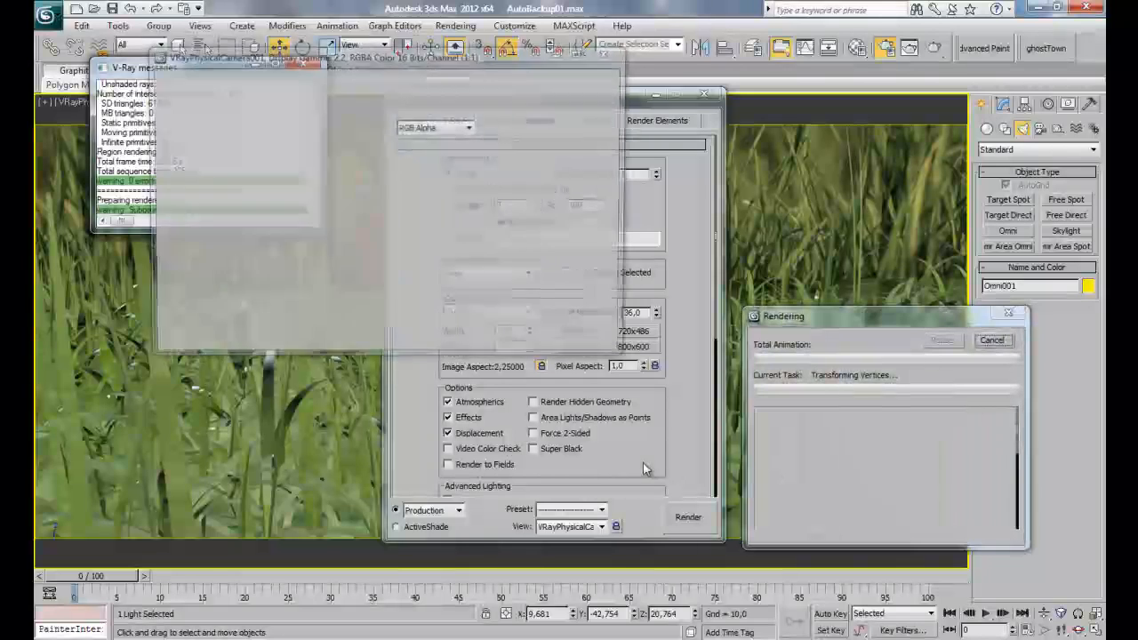
{"action": "left_click", "coordinate": [307, 65]}
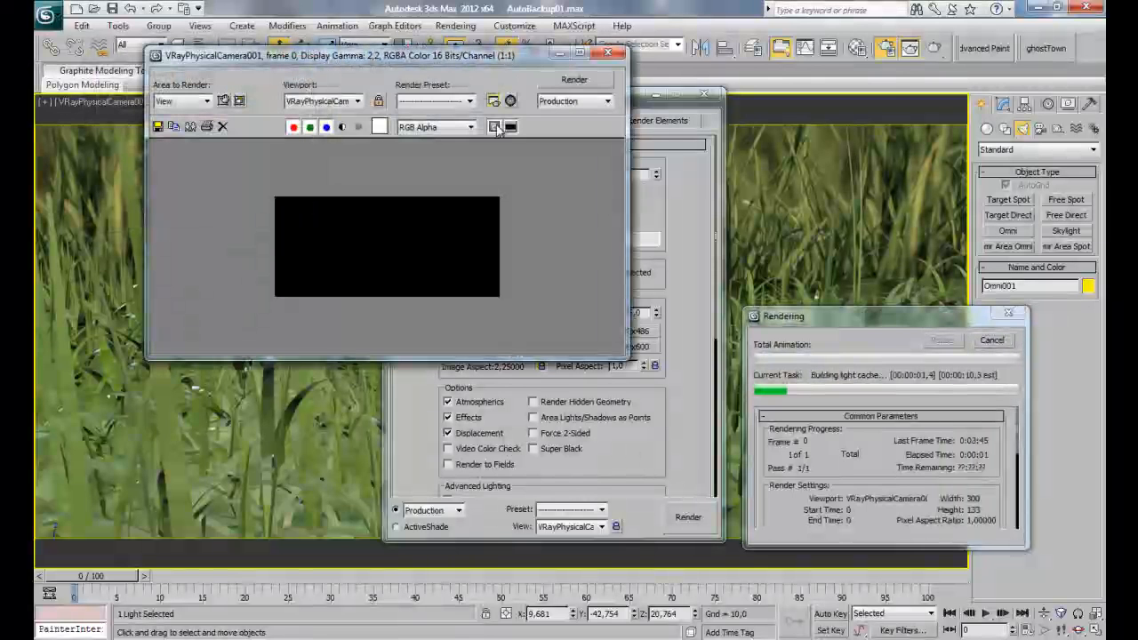
{"action": "left_click", "coordinate": [581, 55]}
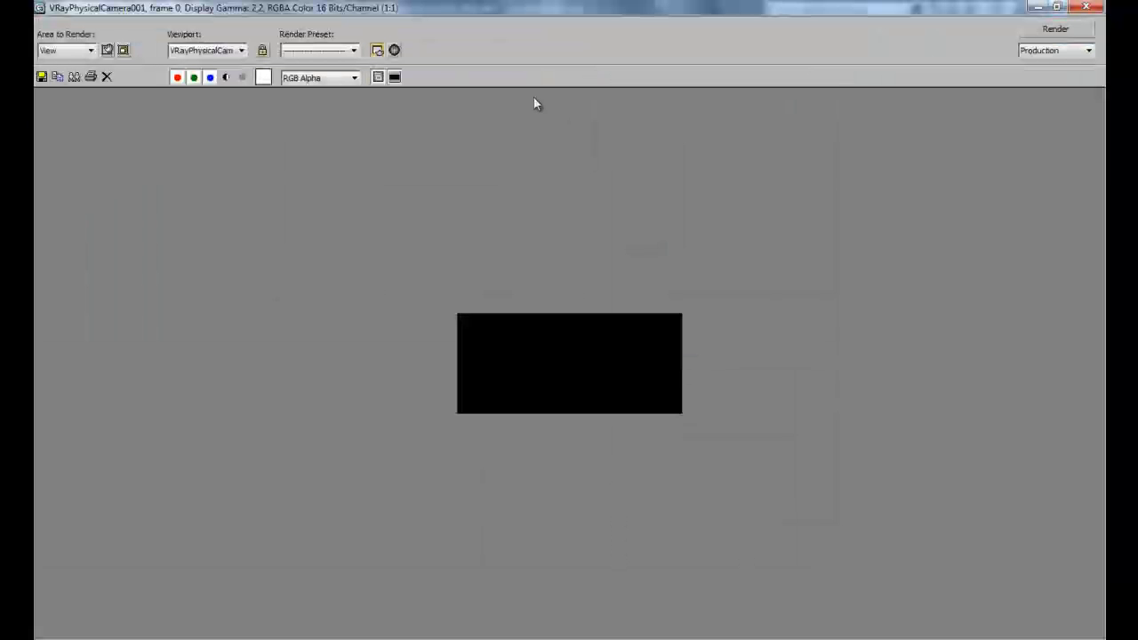
{"action": "scroll", "coordinate": [588, 221], "scroll_direction": "up", "scroll_amount": 1}
{"action": "scroll", "coordinate": [587, 221], "scroll_direction": "up", "scroll_amount": 1}
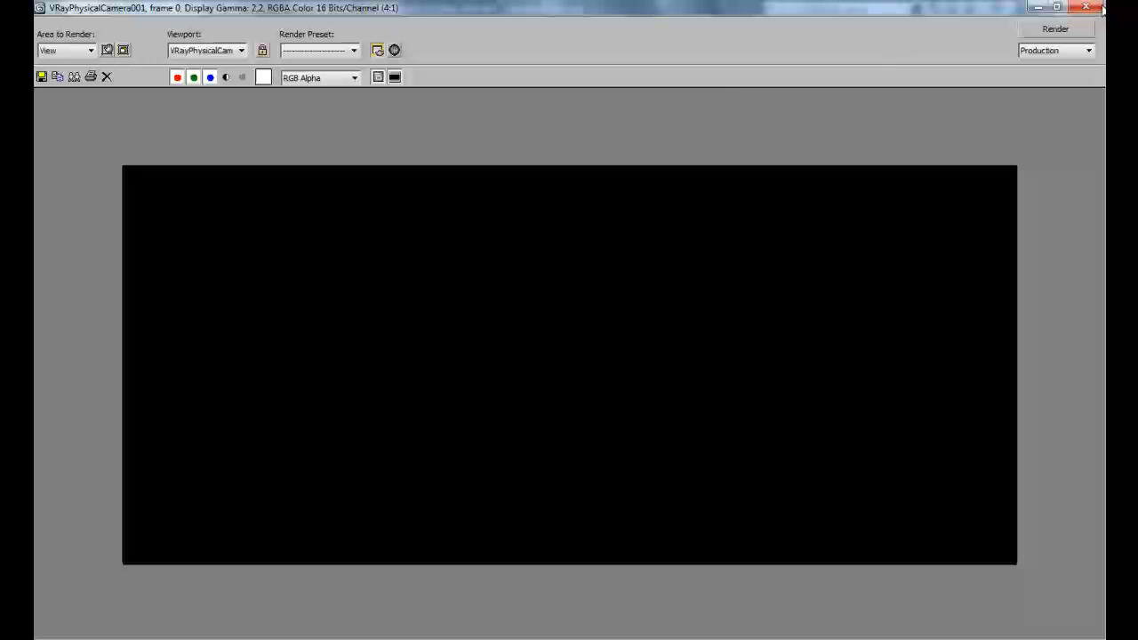
{"action": "left_click", "coordinate": [1036, 7]}
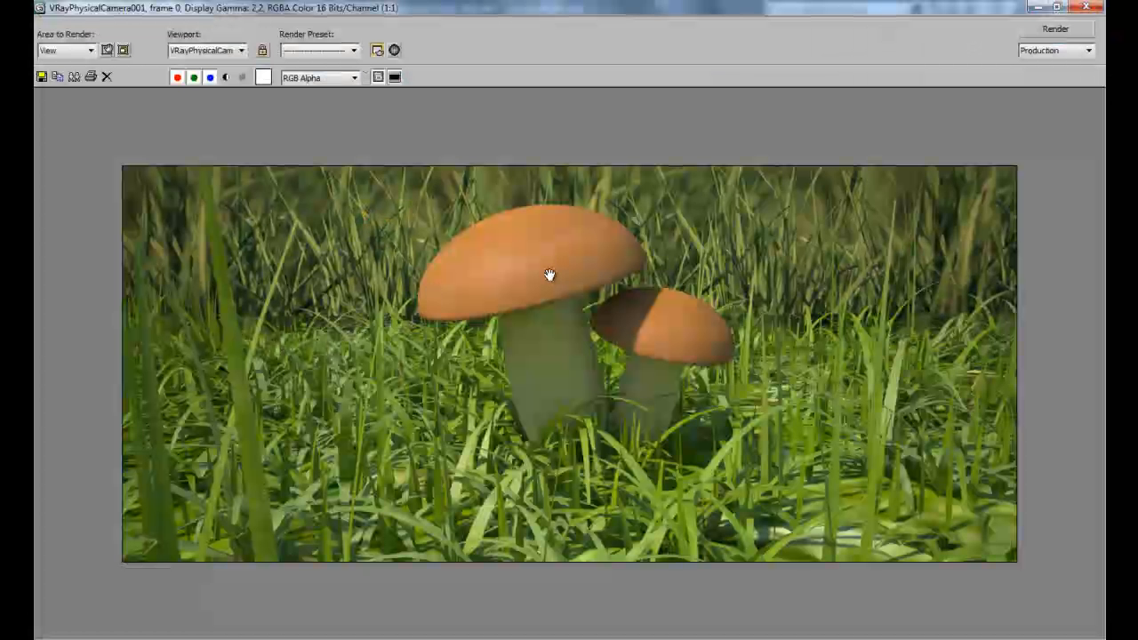
Step: Examine the highlight on the big mushroom cap and the shadow on the small one in the large render, then close the render windows
{"action": "scroll", "coordinate": [549, 275], "scroll_direction": "up", "scroll_amount": 1}
{"action": "middle_click_drag", "start_coordinate": [668, 246], "coordinate": [551, 218]}
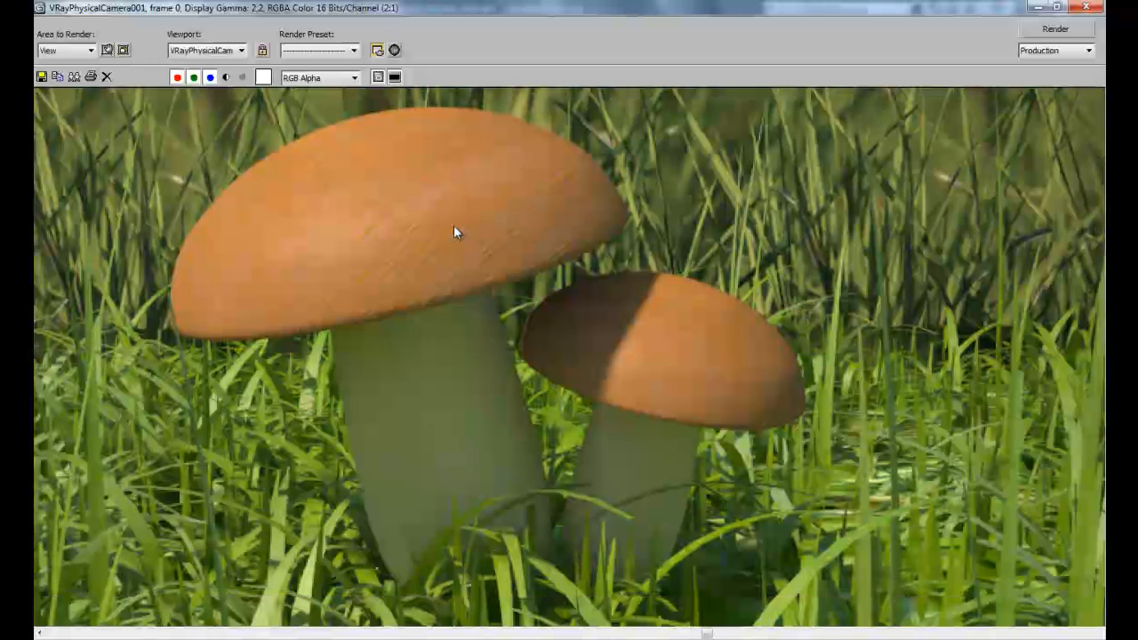
{"action": "middle_click_drag", "start_coordinate": [453, 212], "coordinate": [477, 200]}
{"action": "scroll", "coordinate": [530, 216], "scroll_direction": "down", "scroll_amount": 1}
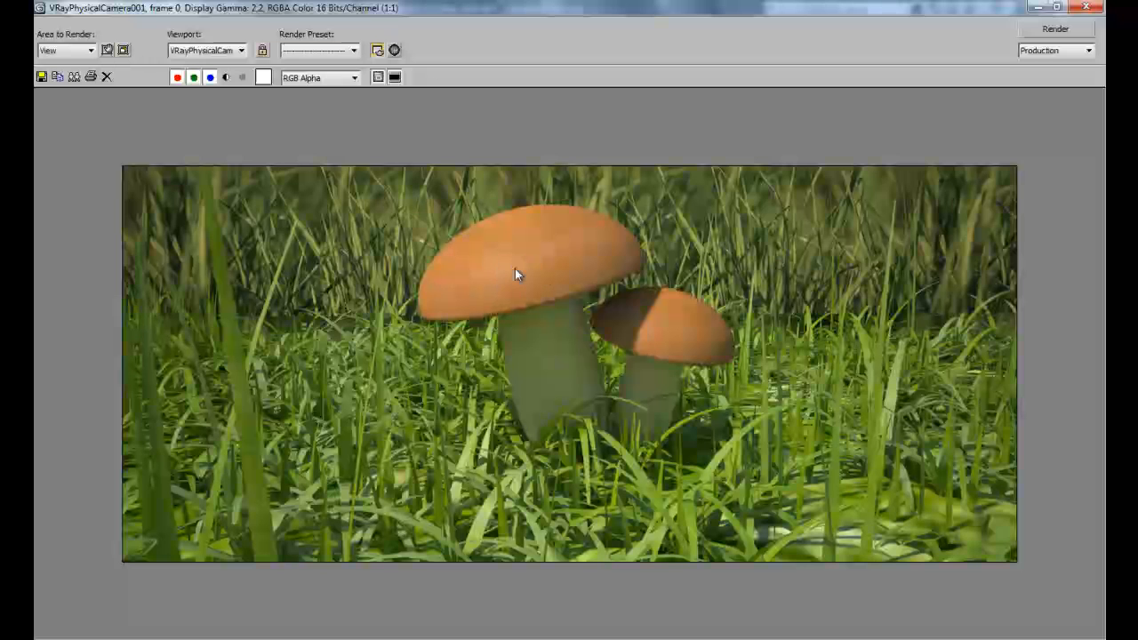
{"action": "scroll", "coordinate": [514, 269], "scroll_direction": "up", "scroll_amount": 1}
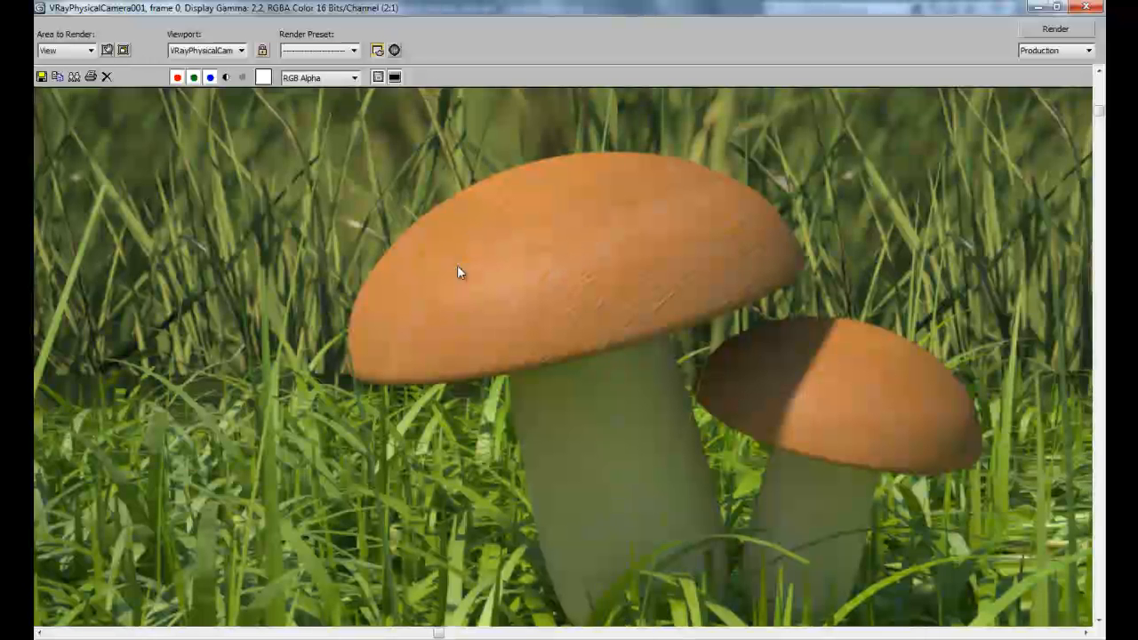
{"action": "scroll", "coordinate": [550, 307], "scroll_direction": "down", "scroll_amount": 1}
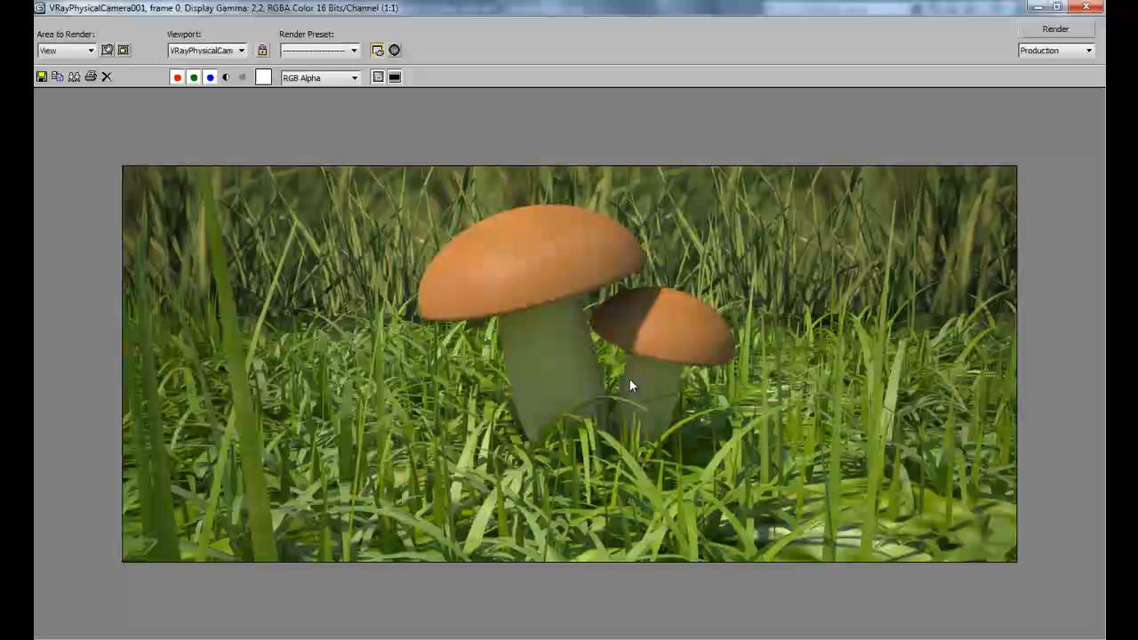
{"action": "scroll", "coordinate": [629, 379], "scroll_direction": "down", "scroll_amount": 1}
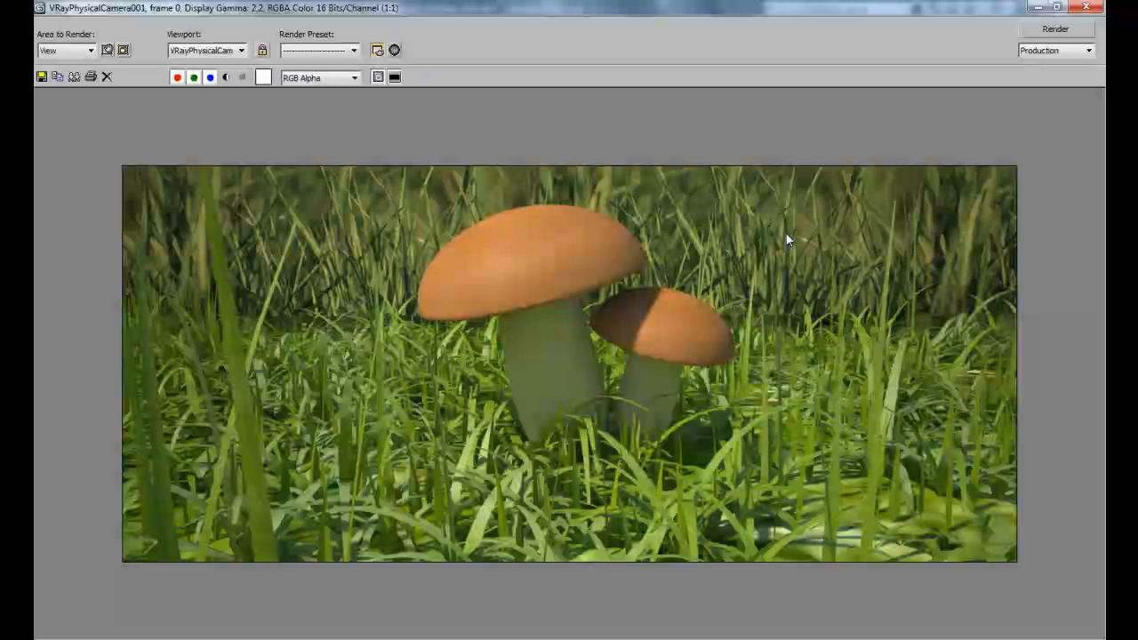
{"action": "left_click", "coordinate": [1088, 7]}
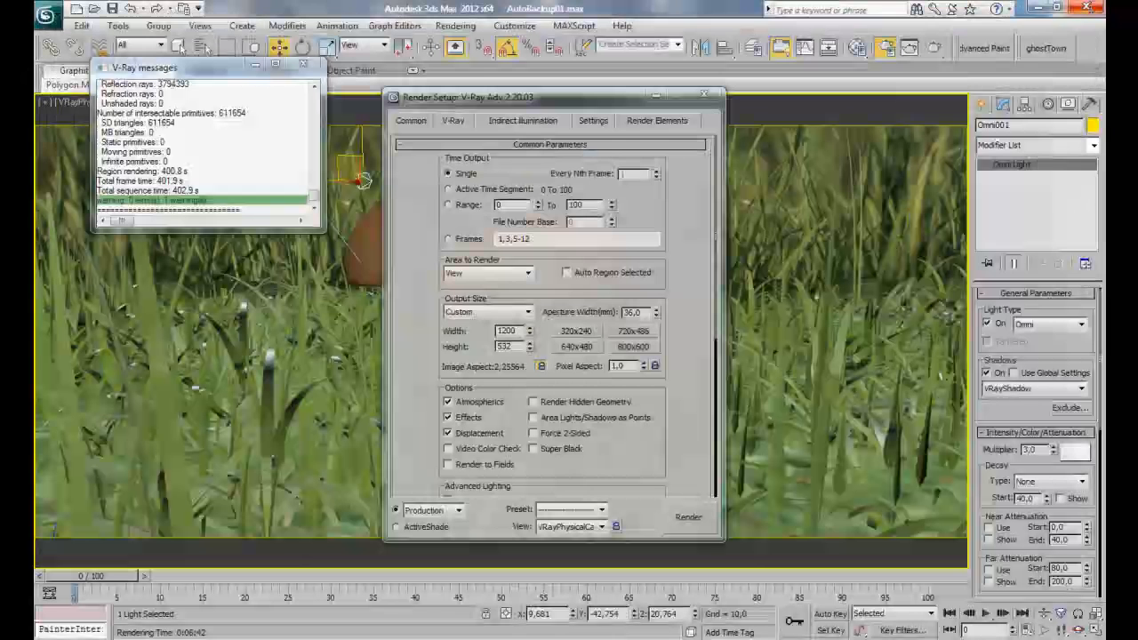
{"action": "left_click", "coordinate": [718, 94]}
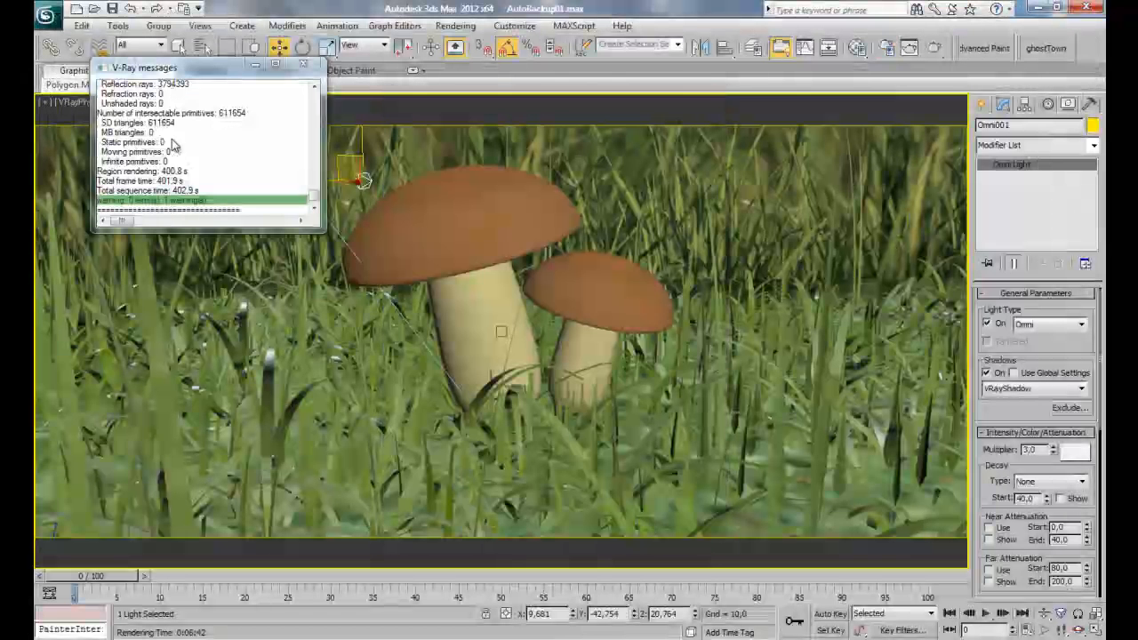
{"action": "left_click", "coordinate": [303, 65]}
Step: Show an enlarged preview of the mushroom material 01 - Default and set its reflection glossiness to 0.75
{"action": "key", "text": "m"}
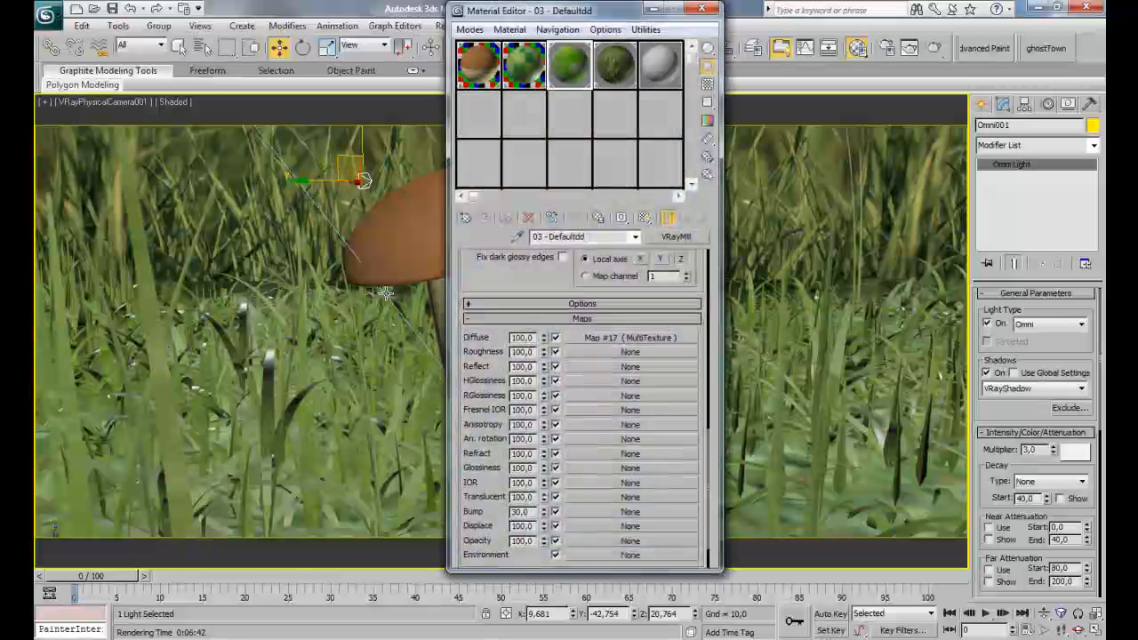
{"action": "left_click_drag", "start_coordinate": [518, 291], "coordinate": [518, 359]}
{"action": "left_click", "coordinate": [490, 56]}
{"action": "left_click_drag", "start_coordinate": [503, 312], "coordinate": [612, 349]}
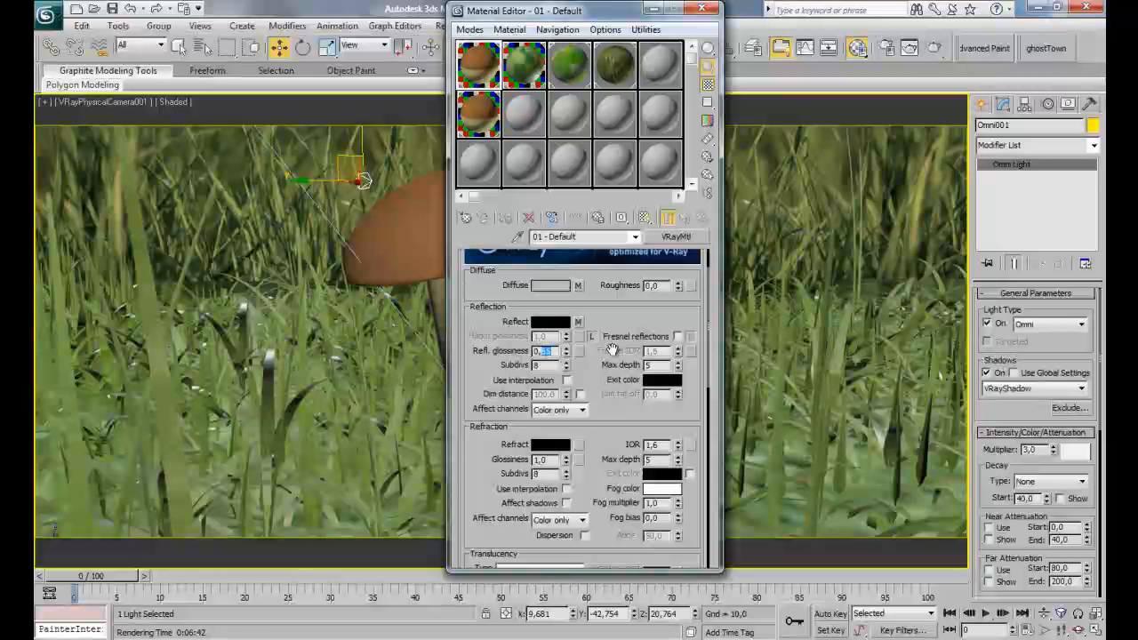
{"action": "key", "text": "Return"}
{"action": "double_click", "coordinate": [491, 73]}
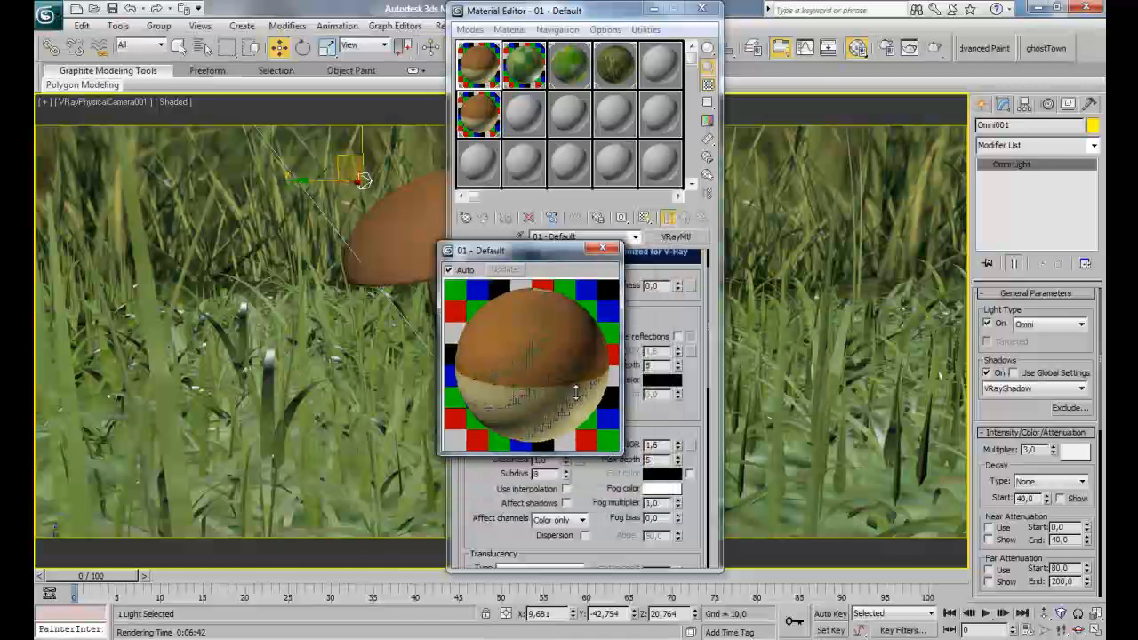
{"action": "left_click_drag", "start_coordinate": [540, 266], "coordinate": [408, 218]}
{"action": "left_click", "coordinate": [553, 350]}
{"action": "type", "text": "5"}
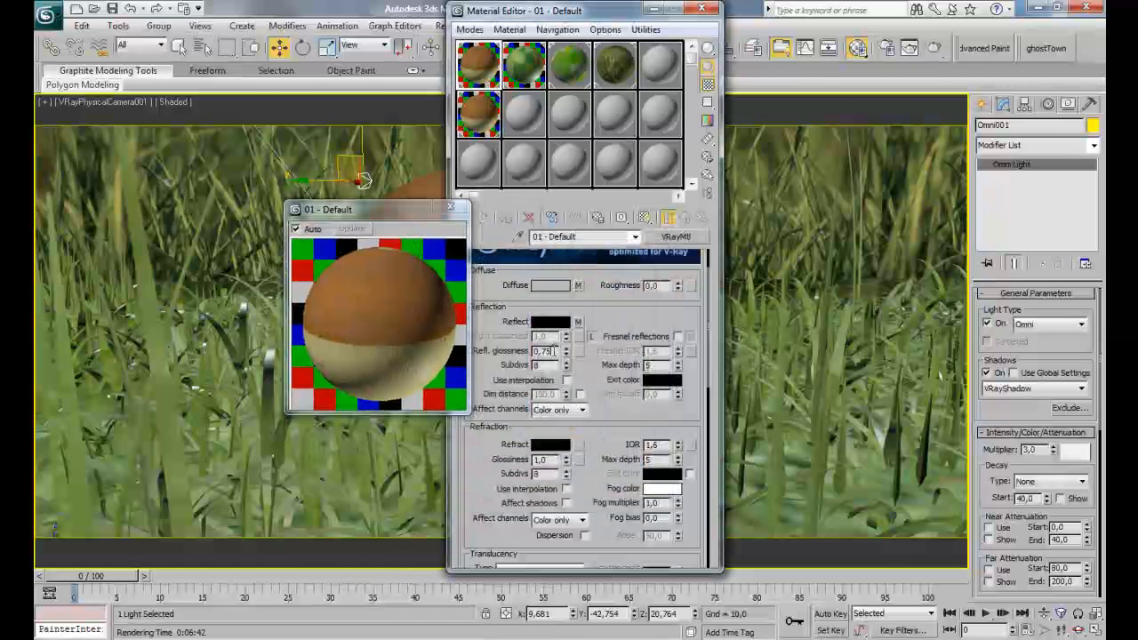
{"action": "key", "text": "Return"}
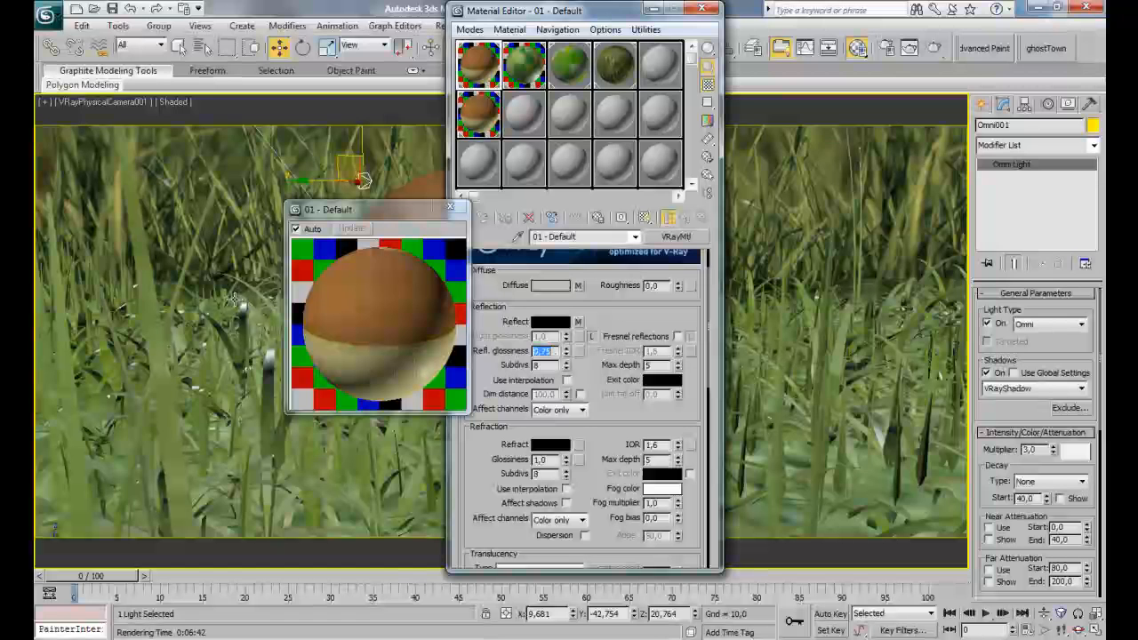
Step: Set the reflection glossiness of the Little mushroom material to 0.75 and close the enlarged material preview
{"action": "left_click", "coordinate": [364, 289]}
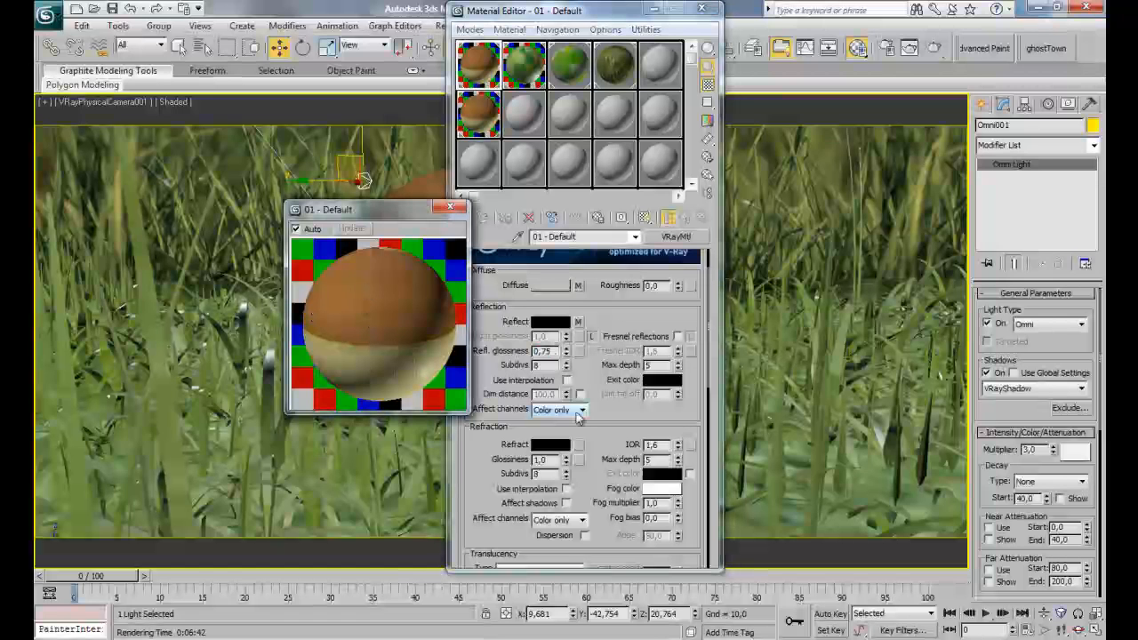
{"action": "left_click", "coordinate": [484, 132]}
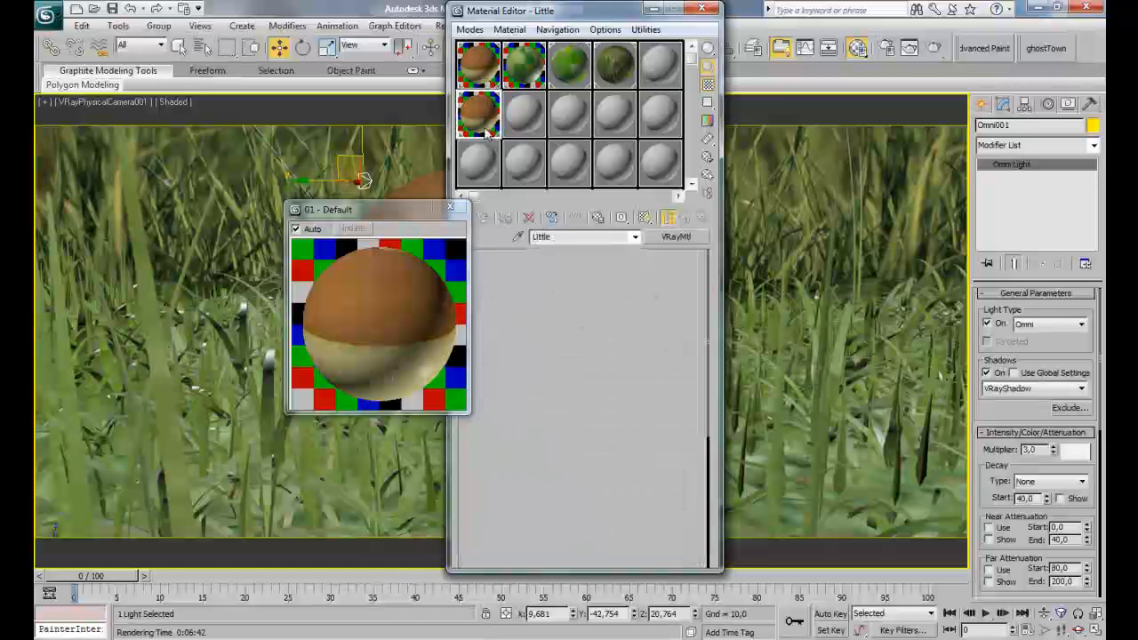
{"action": "scroll", "coordinate": [502, 360], "scroll_direction": "up", "scroll_amount": 5}
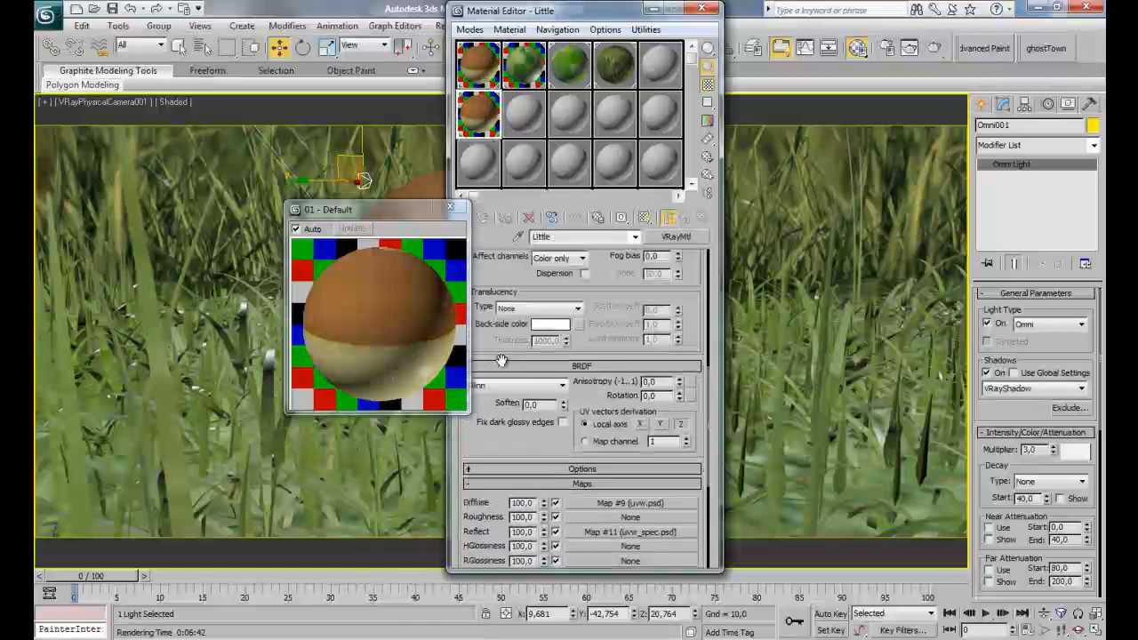
{"action": "scroll", "coordinate": [502, 360], "scroll_direction": "up", "scroll_amount": 5}
{"action": "left_click", "coordinate": [554, 290]}
{"action": "type", "text": "5"}
{"action": "key", "text": "Return"}
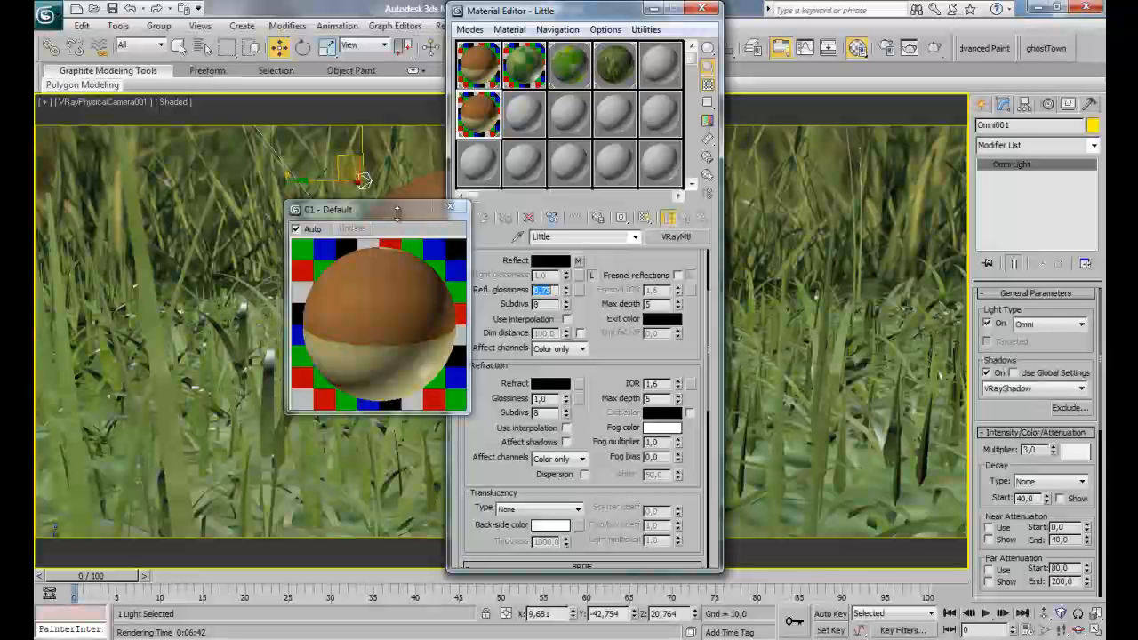
{"action": "left_click", "coordinate": [450, 209]}
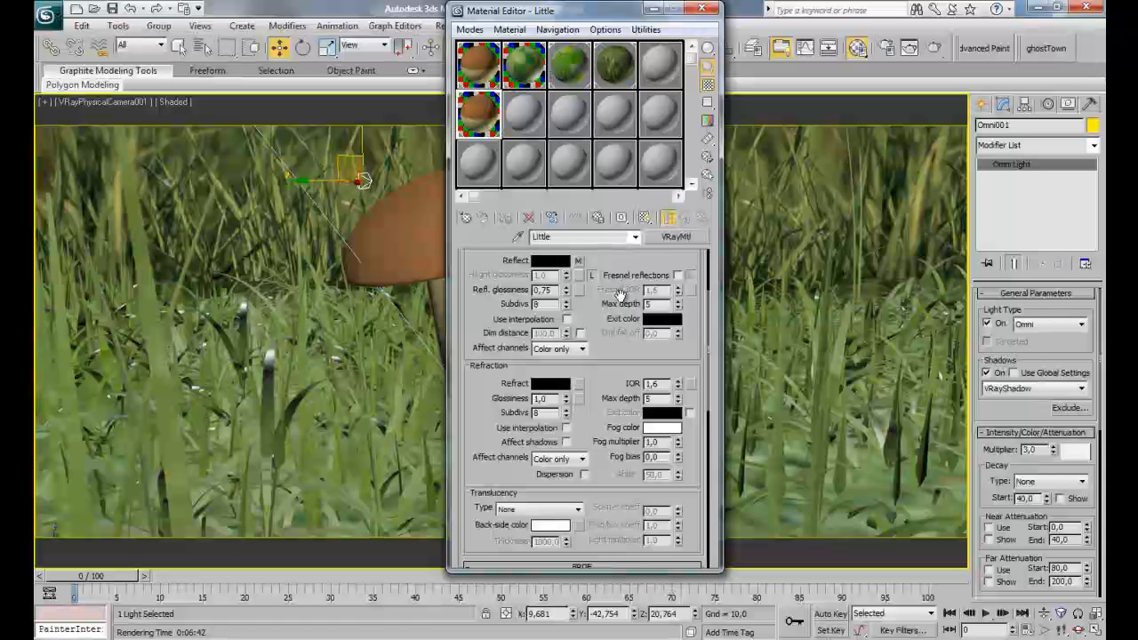
{"action": "scroll", "coordinate": [613, 357], "scroll_direction": "up", "scroll_amount": 3}
{"action": "left_click_drag", "start_coordinate": [613, 357], "coordinate": [609, 391]}
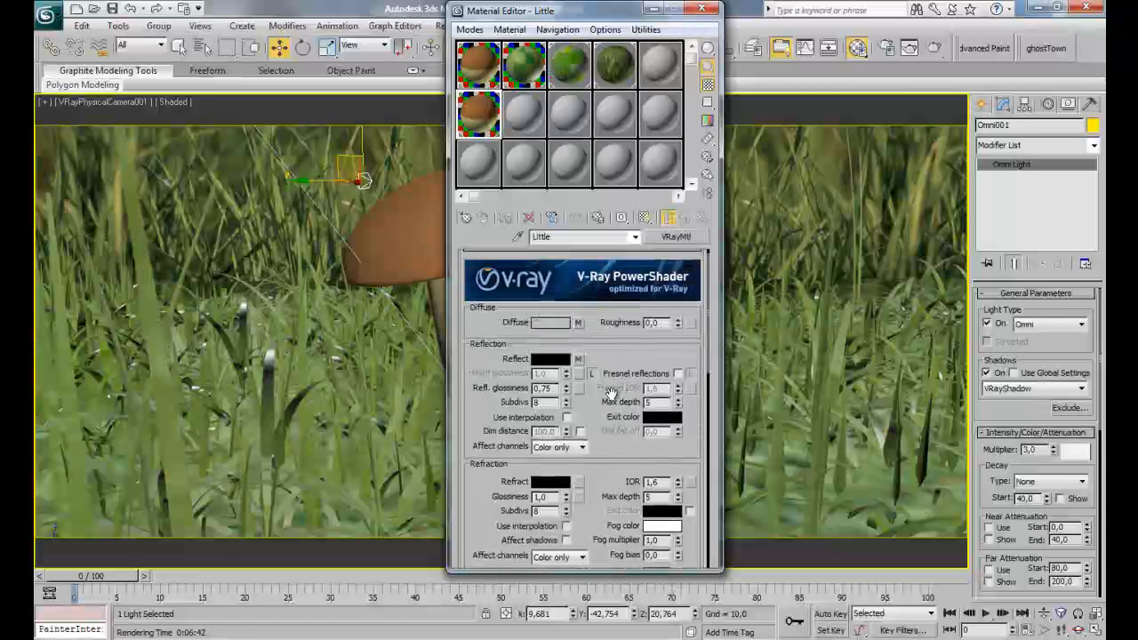
Step: Set the reflection glossiness of Material #5, the front of the two-sided grass material 03 - Default, to 0.7 and close the Material Editor
{"action": "left_click", "coordinate": [528, 58]}
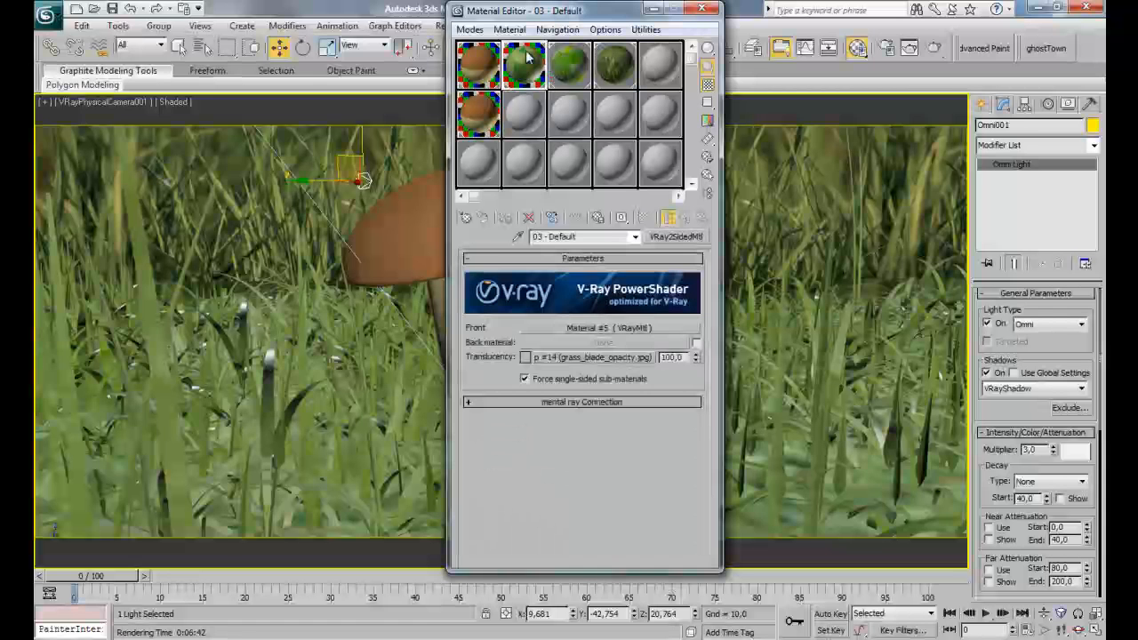
{"action": "left_click", "coordinate": [573, 328]}
{"action": "left_click", "coordinate": [549, 401]}
{"action": "key", "text": "BackSpace"}
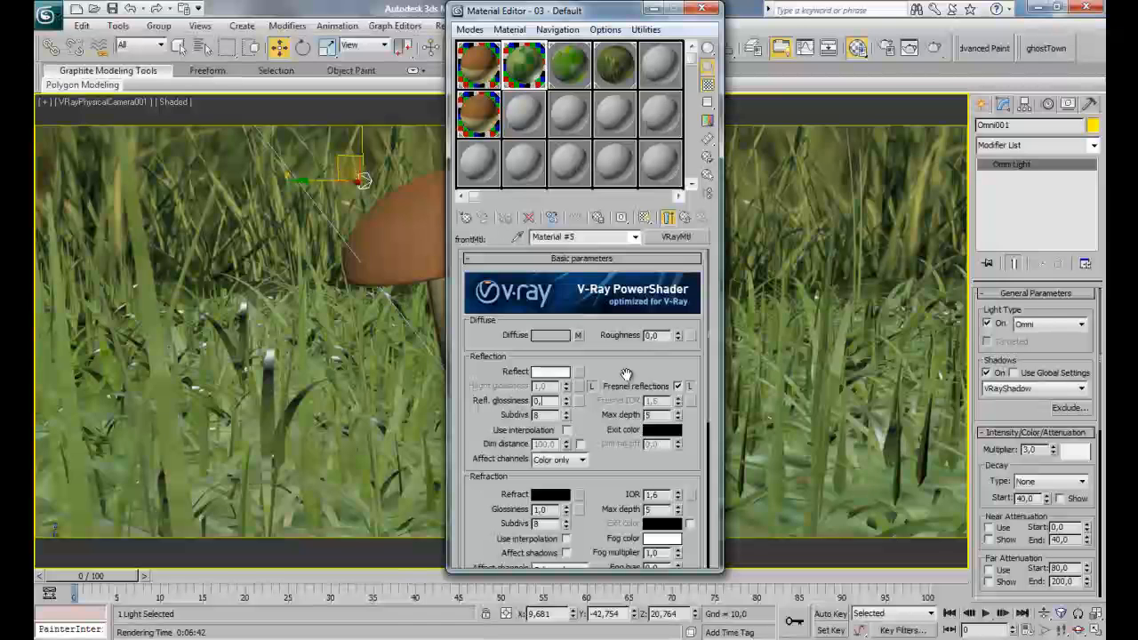
{"action": "type", "text": "75"}
{"action": "key", "text": "Return"}
{"action": "type", "text": "0,7"}
{"action": "key", "text": "Return"}
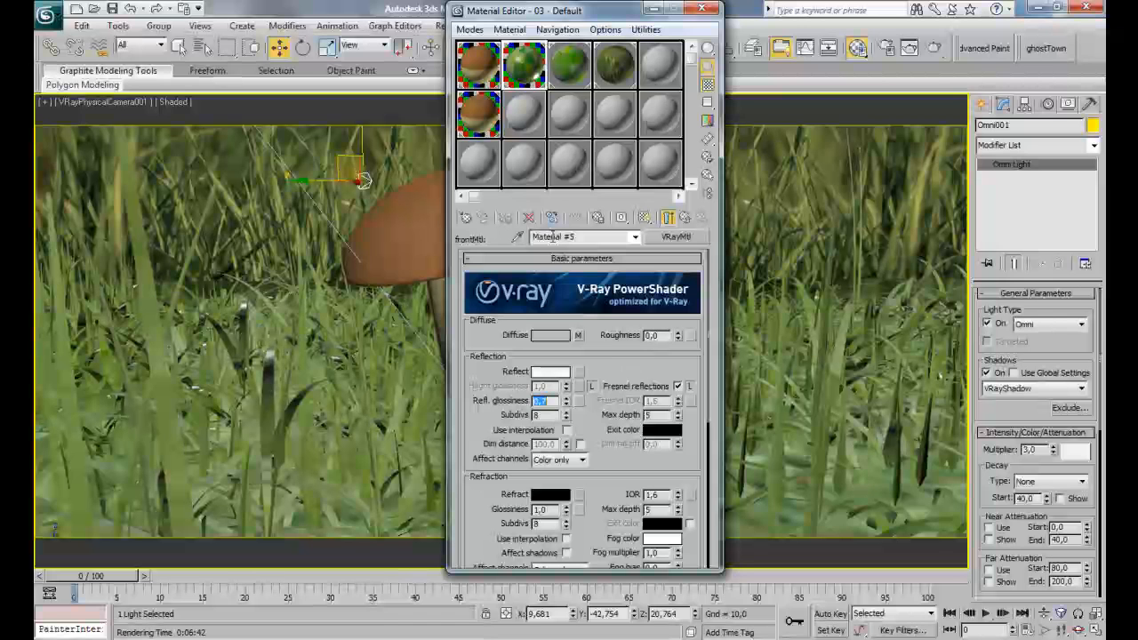
{"action": "left_click", "coordinate": [689, 219]}
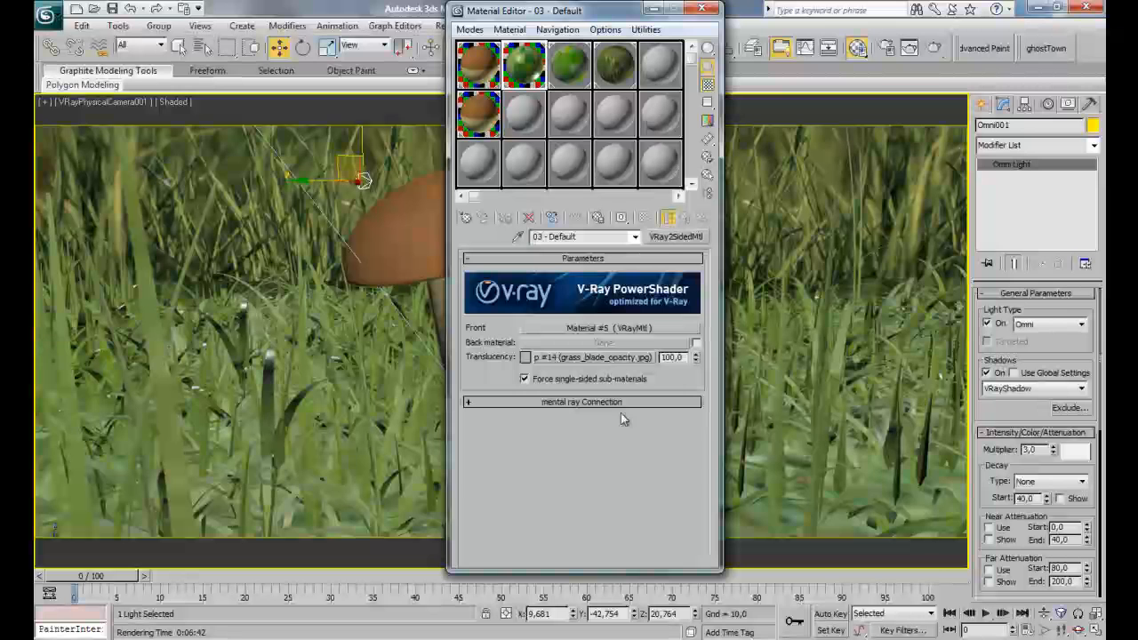
{"action": "left_click", "coordinate": [701, 10]}
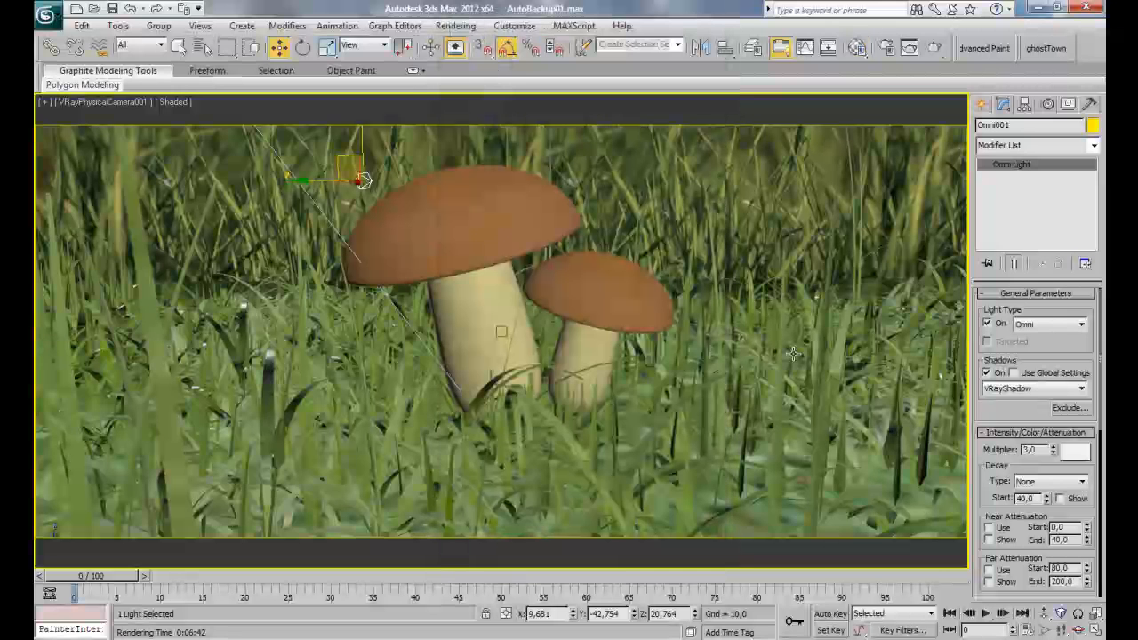
Step: Examine the shadow edge on the small mushroom cap in the last render, then close the render window
{"action": "left_click", "coordinate": [906, 50]}
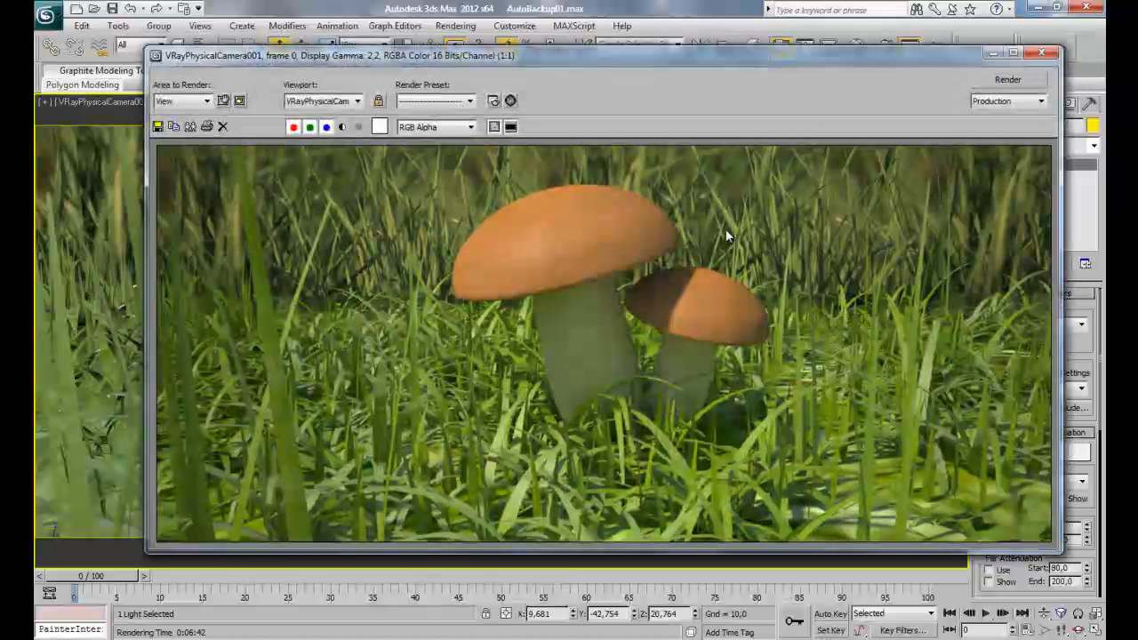
{"action": "scroll", "coordinate": [726, 275], "scroll_direction": "up", "scroll_amount": 1}
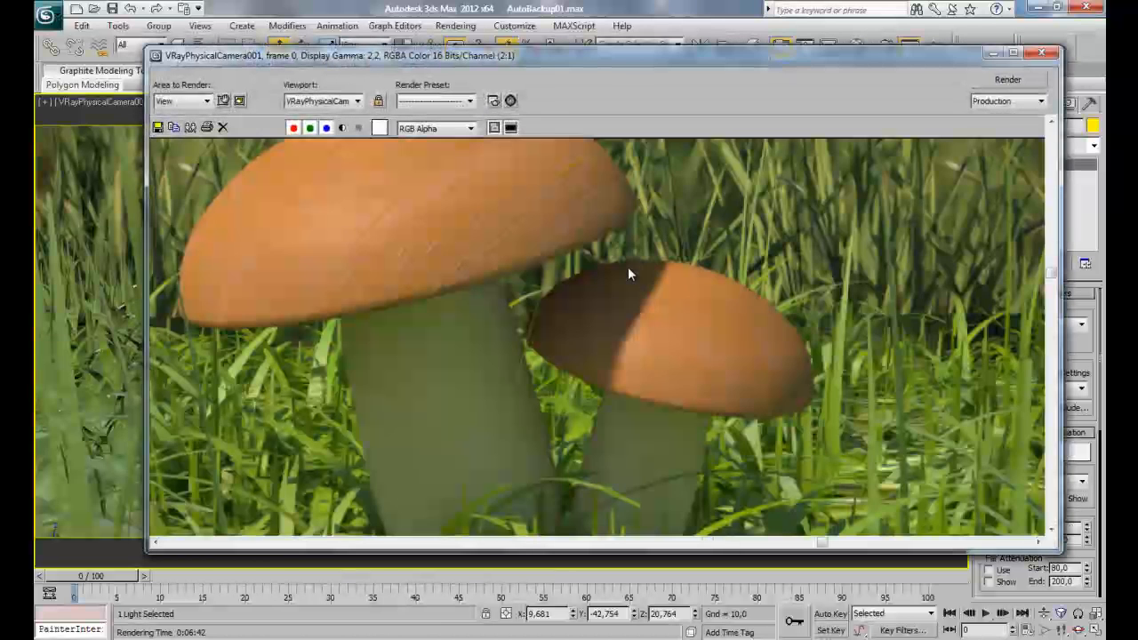
{"action": "middle_click_drag", "start_coordinate": [750, 290], "coordinate": [627, 266]}
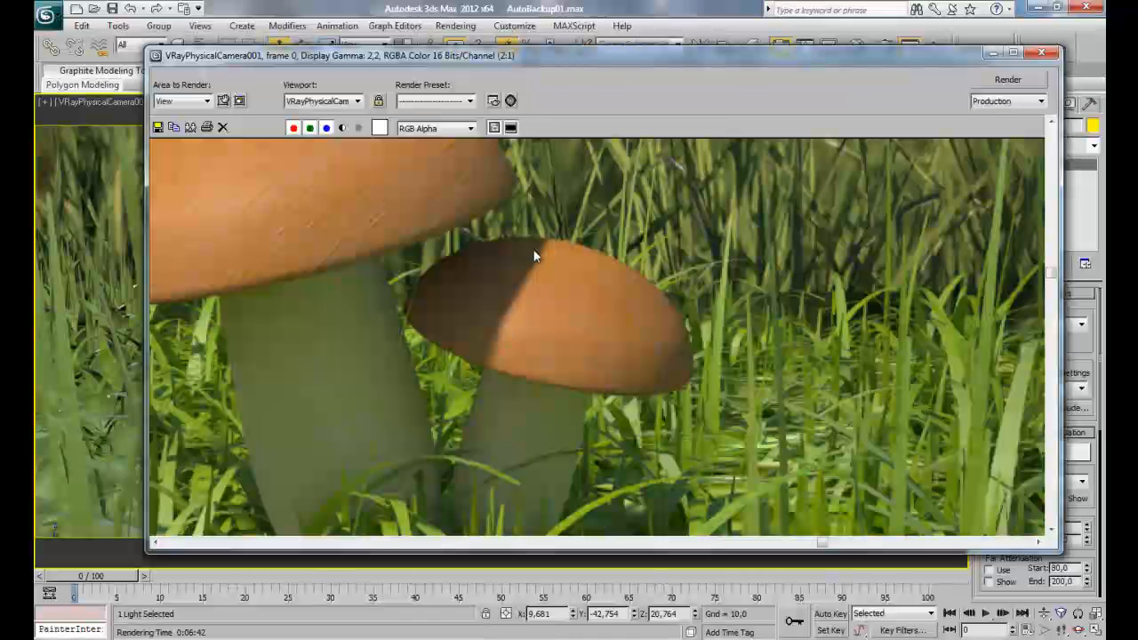
{"action": "middle_click_drag", "start_coordinate": [520, 307], "coordinate": [519, 292]}
{"action": "scroll", "coordinate": [520, 294], "scroll_direction": "down", "scroll_amount": 1}
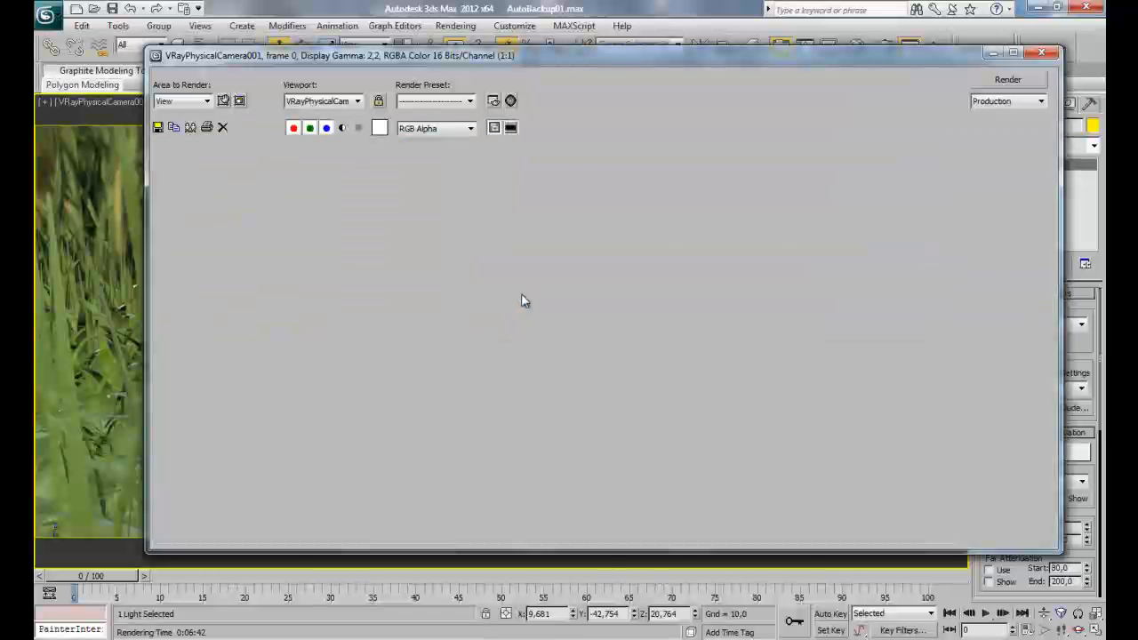
{"action": "scroll", "coordinate": [695, 294], "scroll_direction": "up", "scroll_amount": 1}
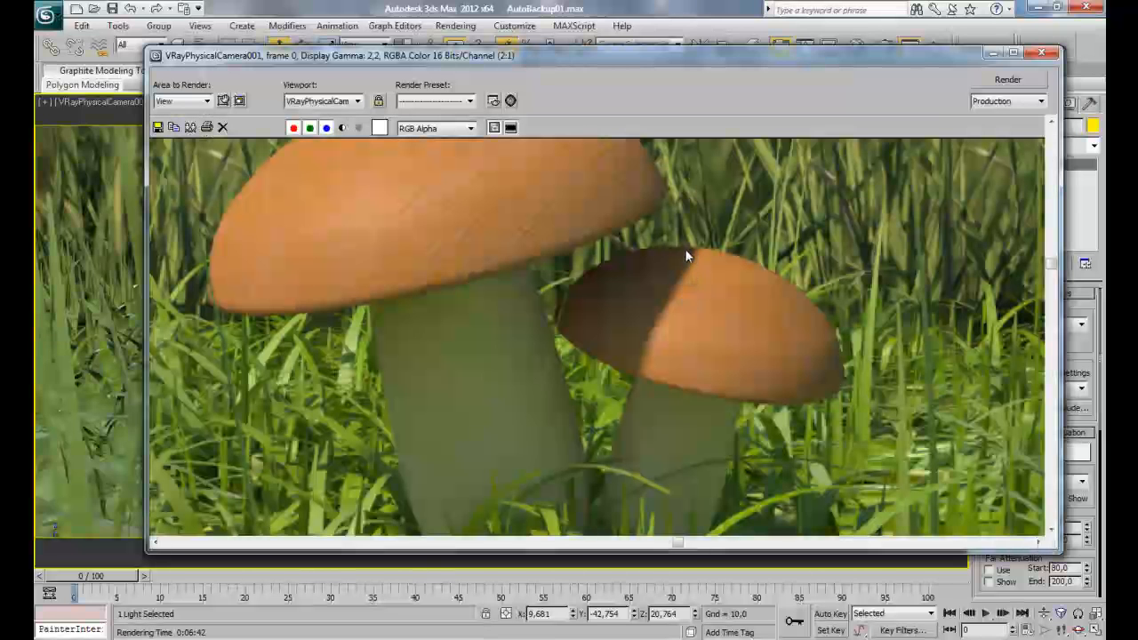
{"action": "left_click", "coordinate": [1041, 53]}
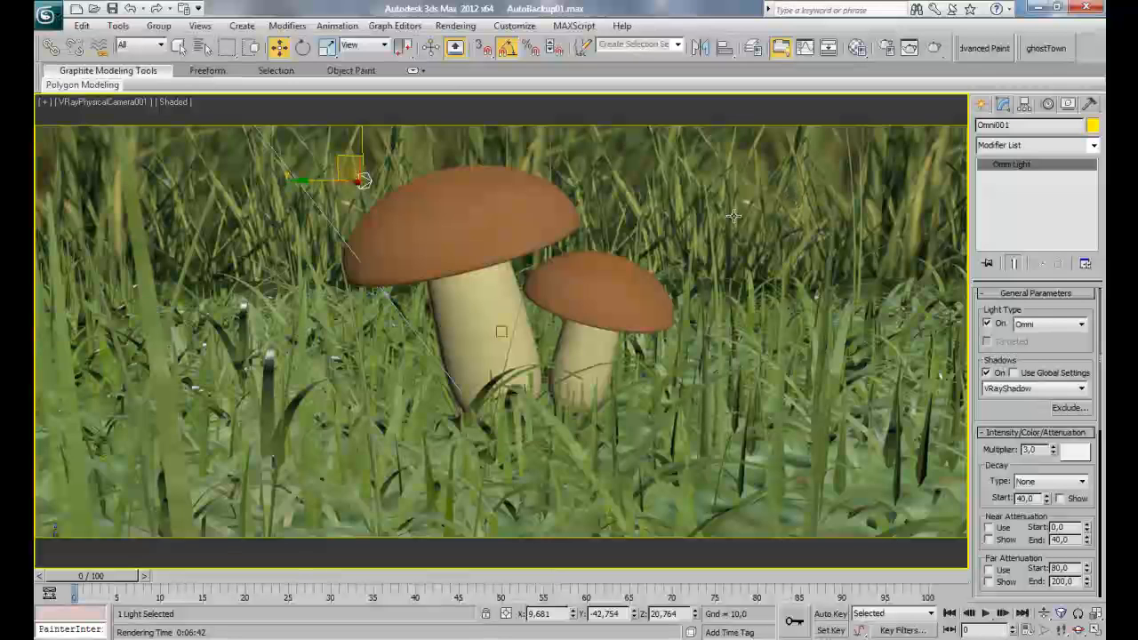
Step: Select VRaySun001 and set its size multiplier to 20
{"action": "key", "text": "h"}
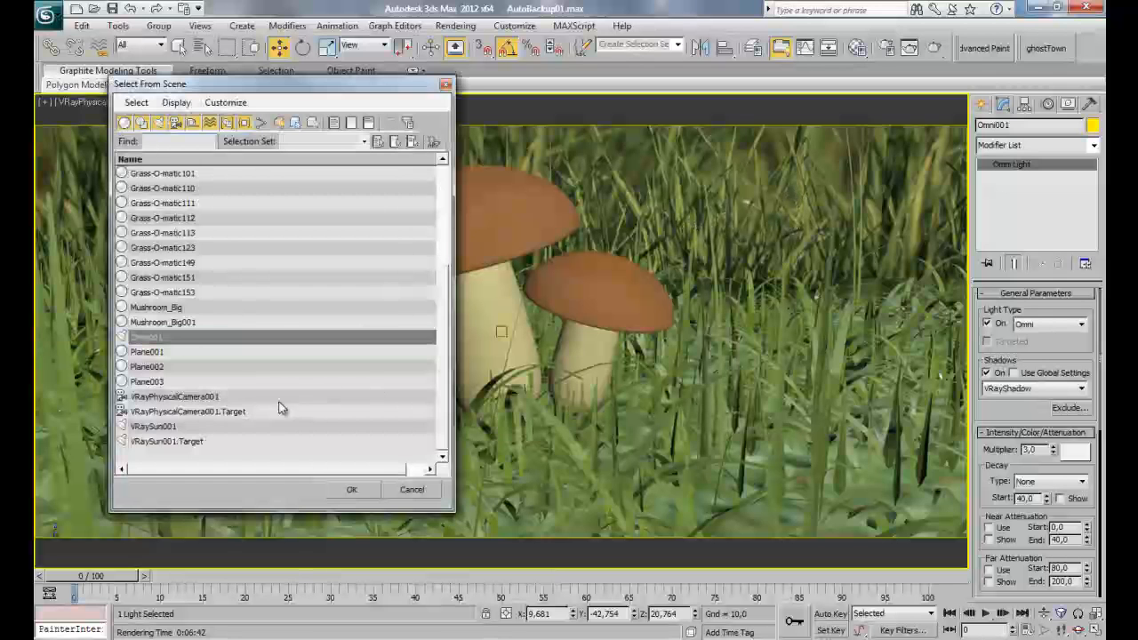
{"action": "double_click", "coordinate": [178, 427]}
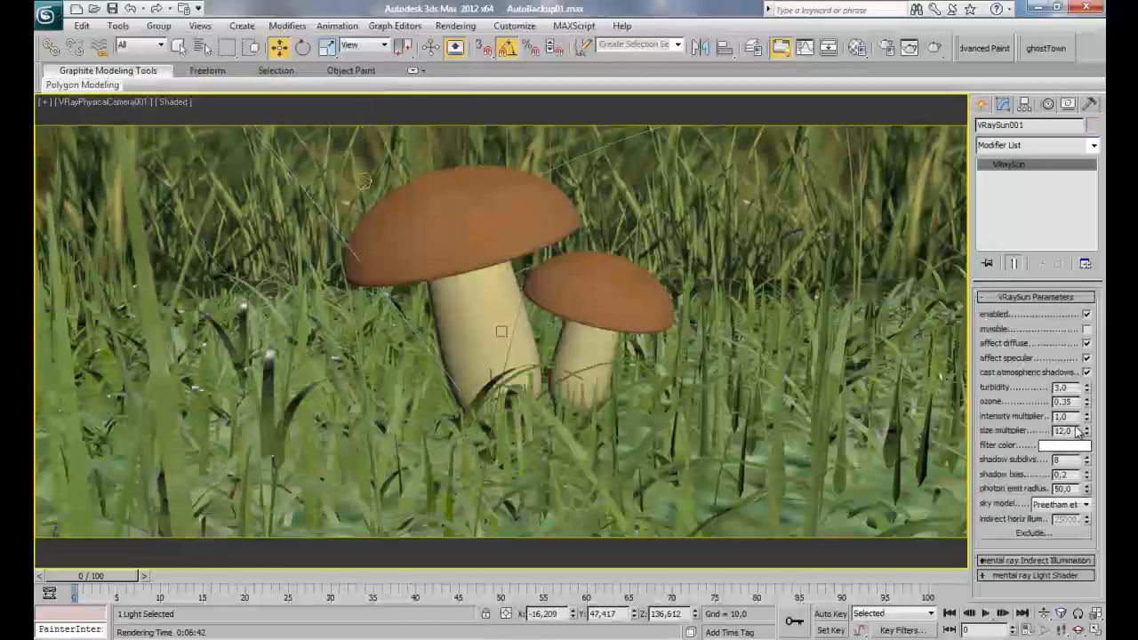
{"action": "double_click", "coordinate": [1071, 431]}
{"action": "type", "text": "20"}
{"action": "key", "text": "Return"}
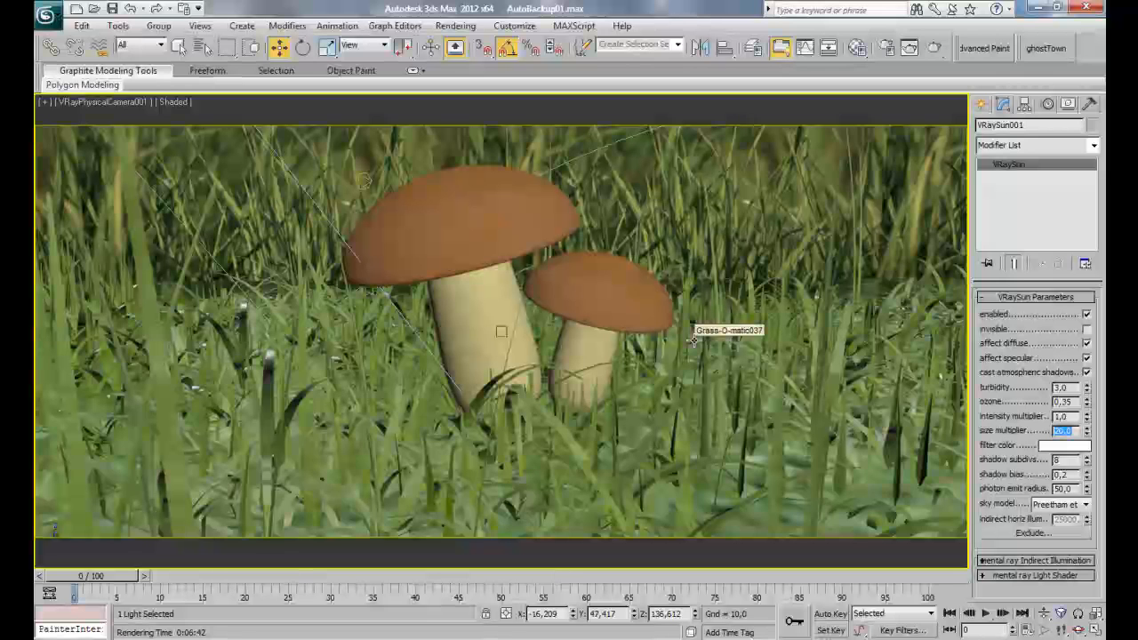
{"action": "left_click", "coordinate": [591, 275]}
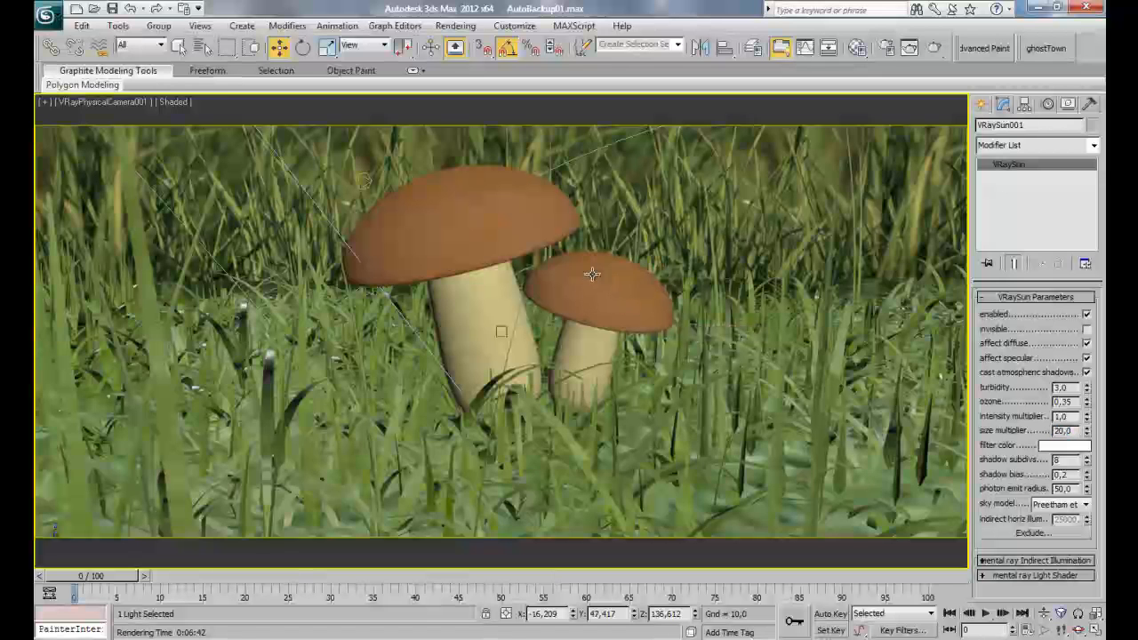
Step: Delete the unused target camera Camera001 in the Top view
{"action": "key", "text": "t"}
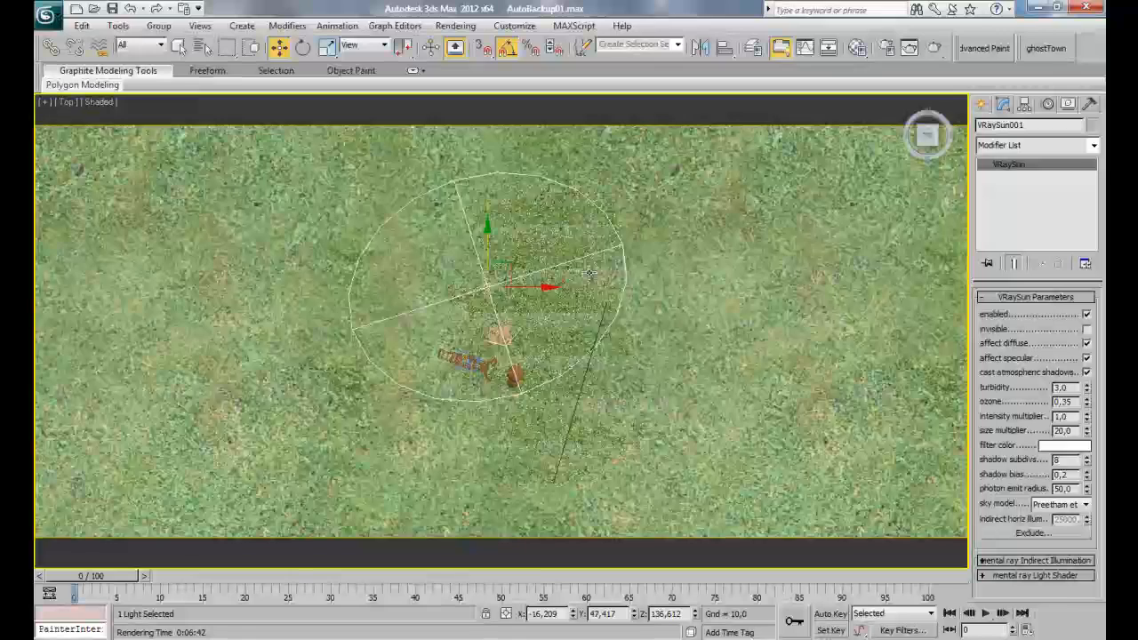
{"action": "scroll", "coordinate": [509, 321], "scroll_direction": "up", "scroll_amount": 4}
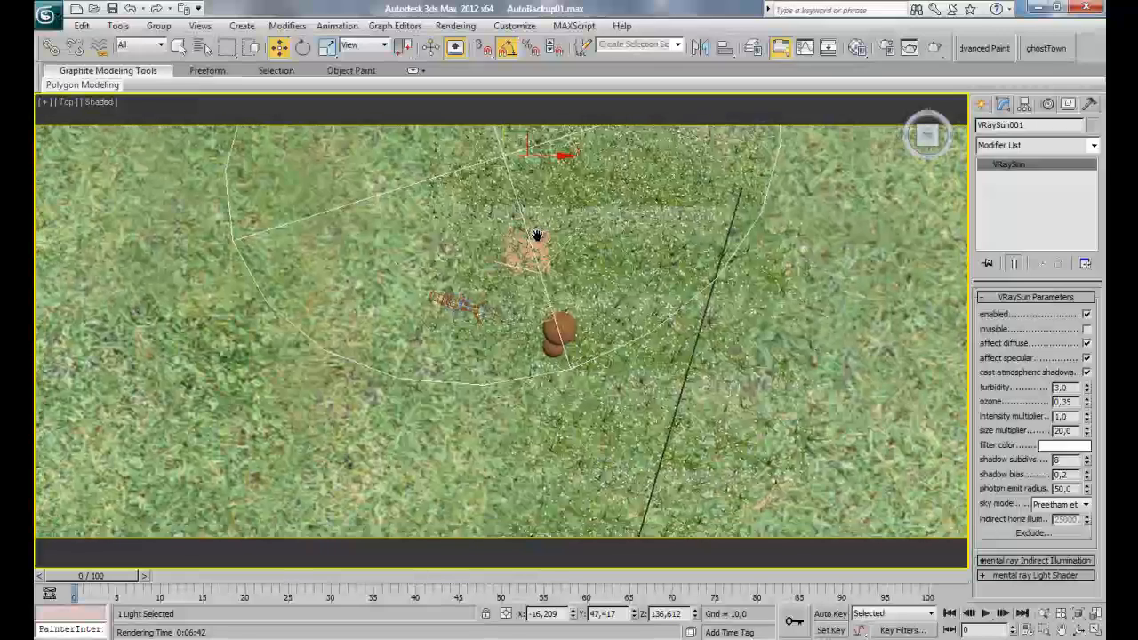
{"action": "scroll", "coordinate": [504, 308], "scroll_direction": "up", "scroll_amount": 3}
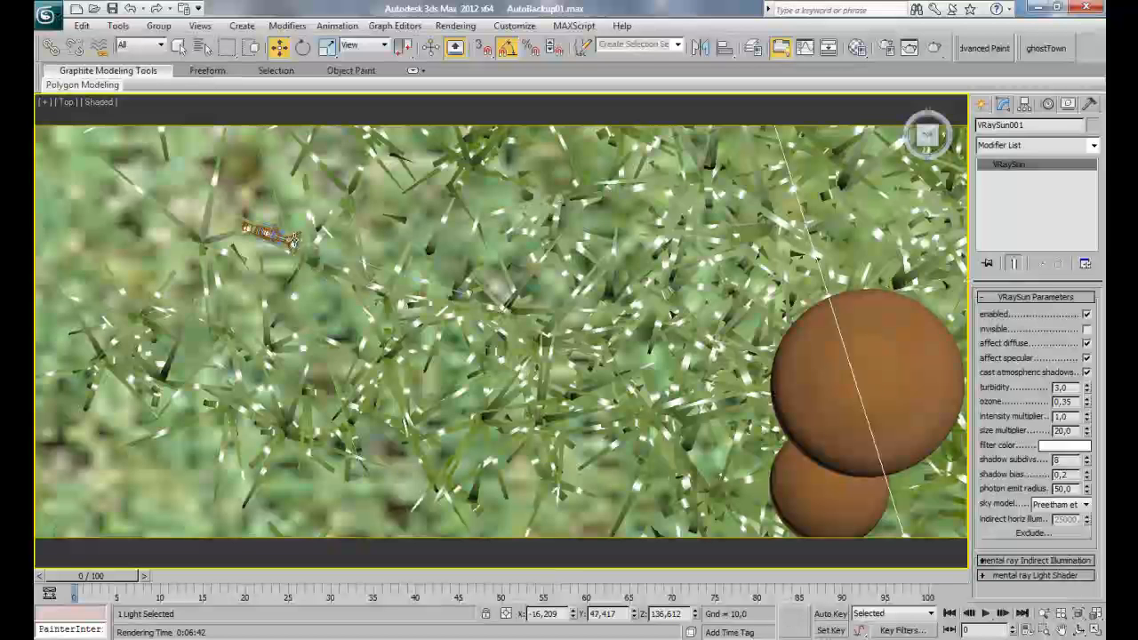
{"action": "left_click", "coordinate": [293, 238]}
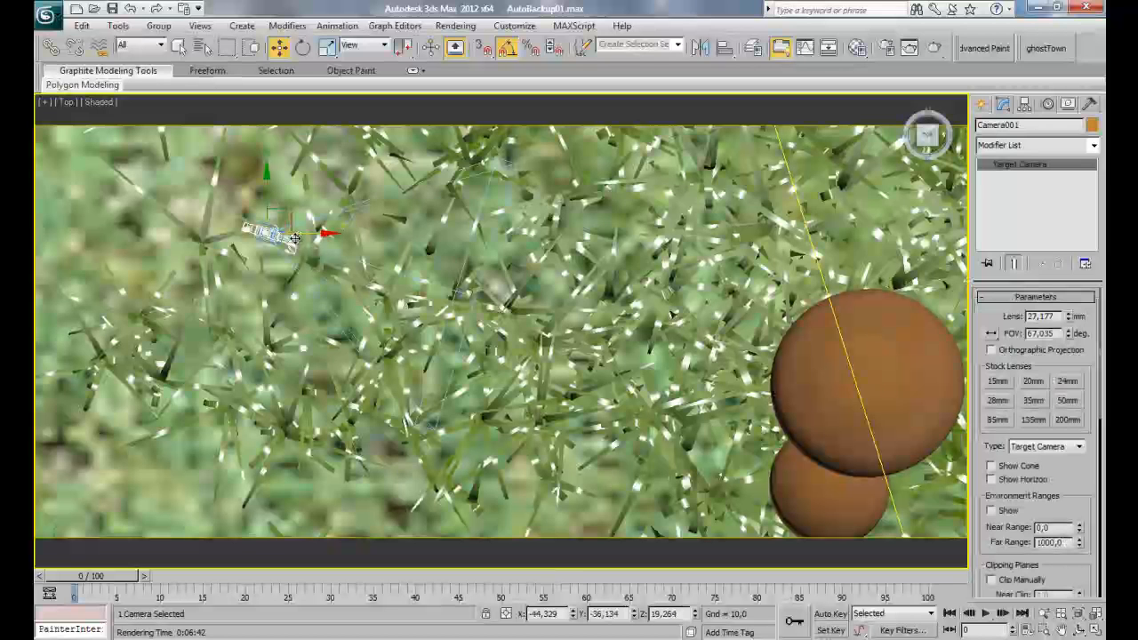
{"action": "key", "text": "Delete"}
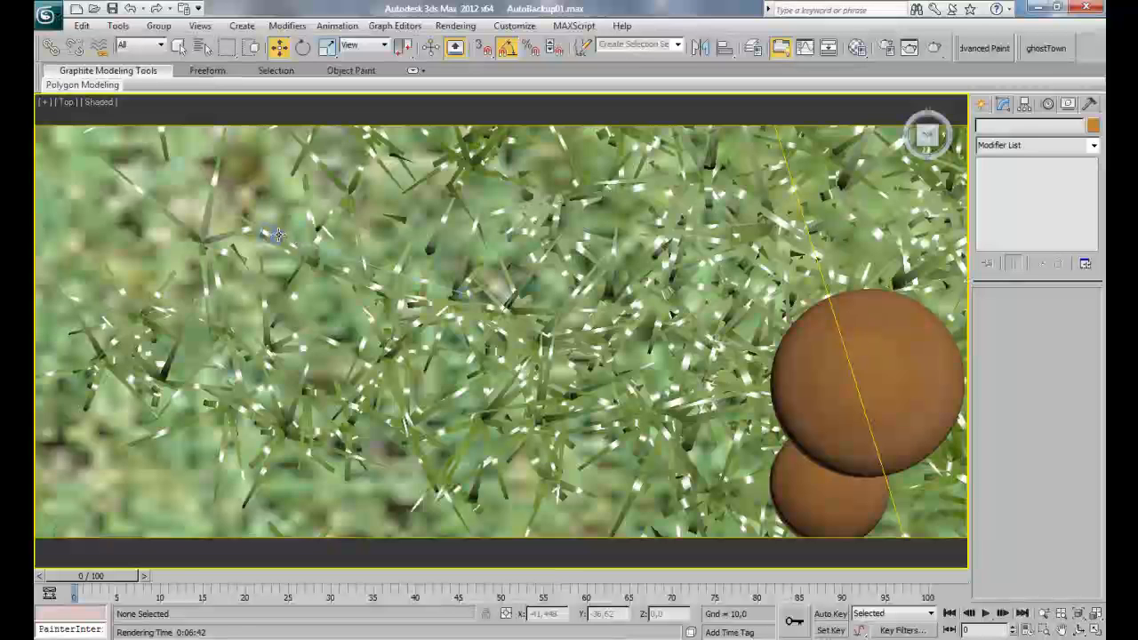
Step: Undo the accidental selection of the ground plane, select VRayPhysicalCamera001 and review its basic parameters
{"action": "left_click", "coordinate": [278, 233]}
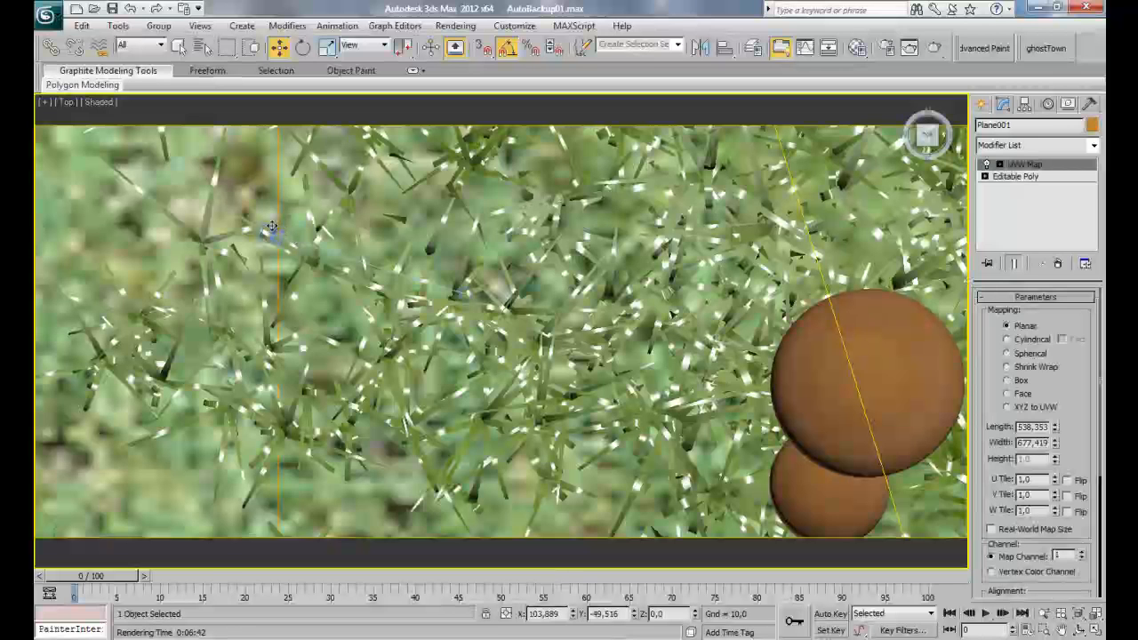
{"action": "key", "text": "ctrl+z"}
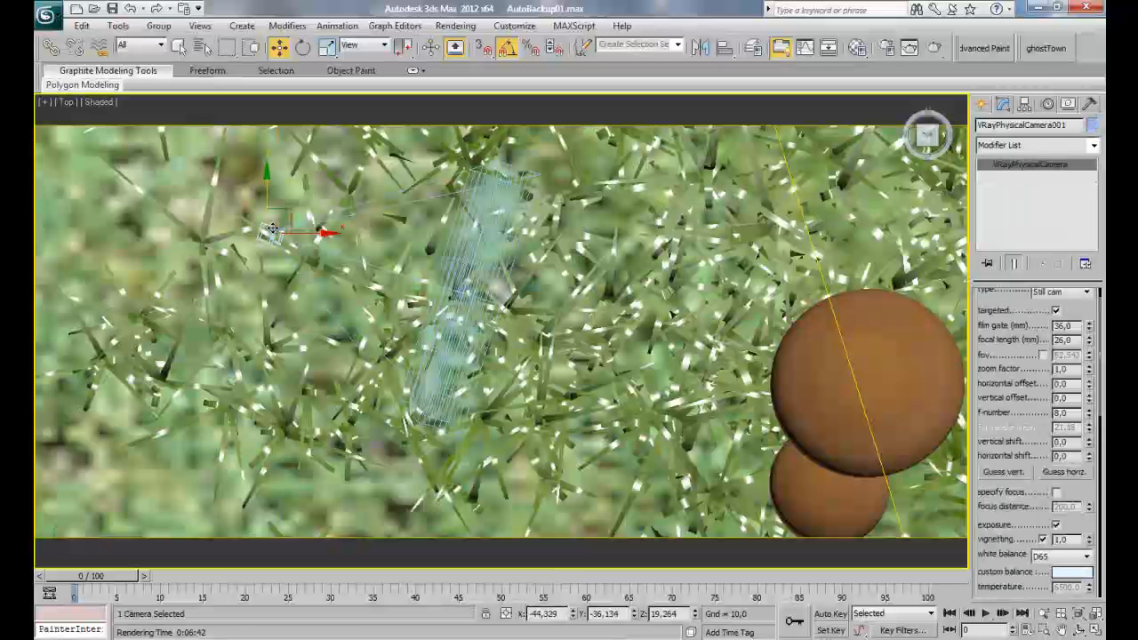
{"action": "scroll", "coordinate": [432, 297], "scroll_direction": "down", "scroll_amount": 2}
{"action": "scroll", "coordinate": [475, 293], "scroll_direction": "down", "scroll_amount": 1}
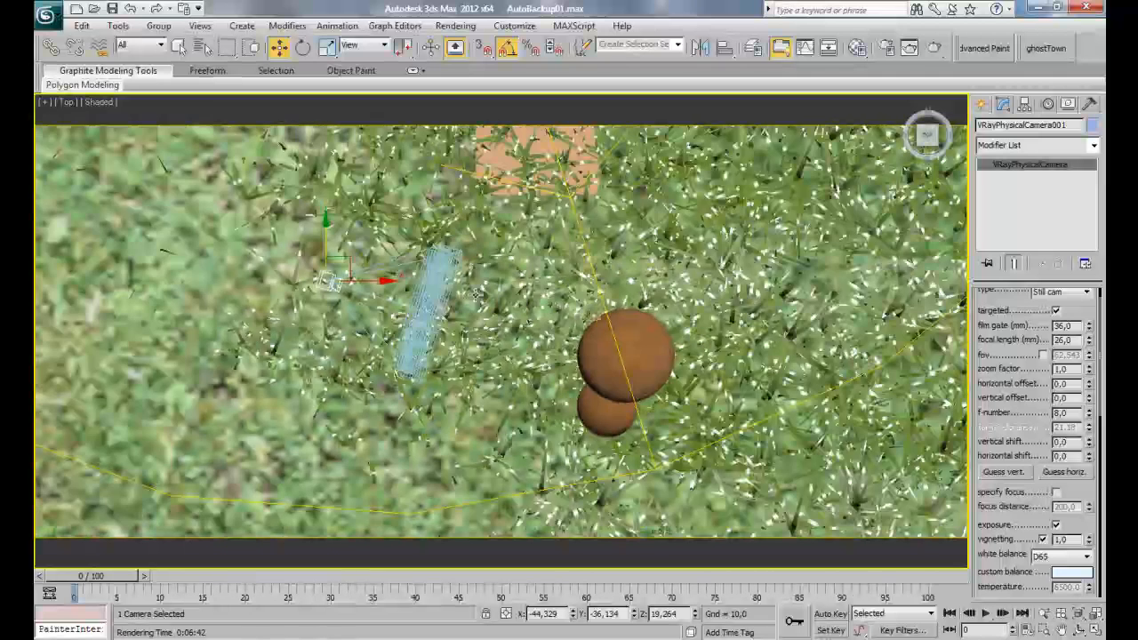
{"action": "scroll", "coordinate": [477, 294], "scroll_direction": "down", "scroll_amount": 1}
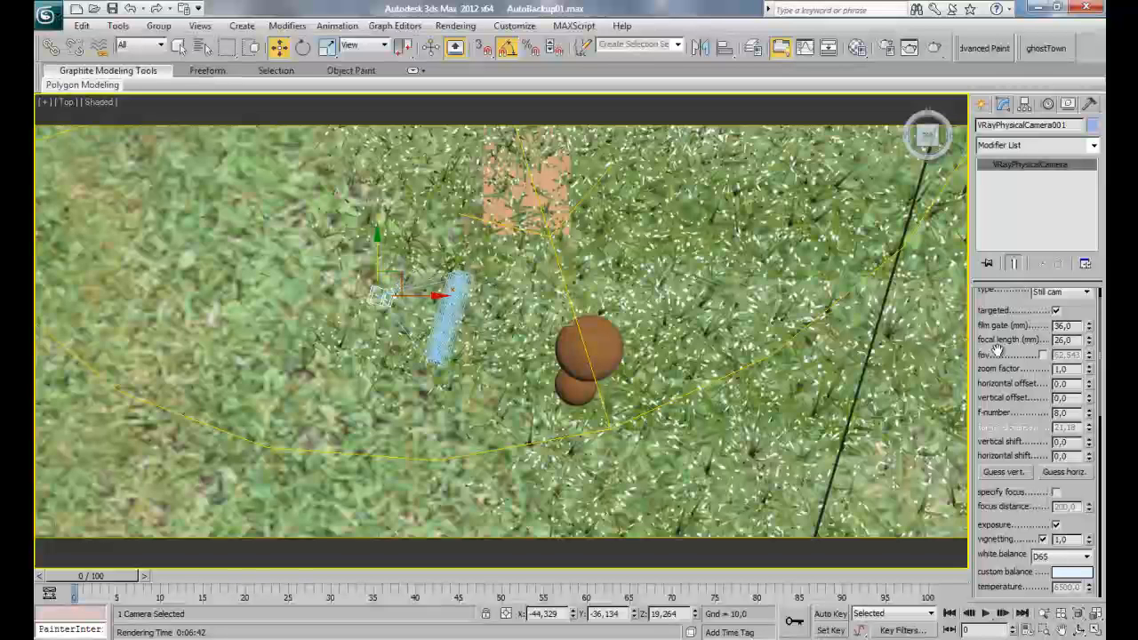
{"action": "left_click_drag", "start_coordinate": [1013, 342], "coordinate": [1010, 364]}
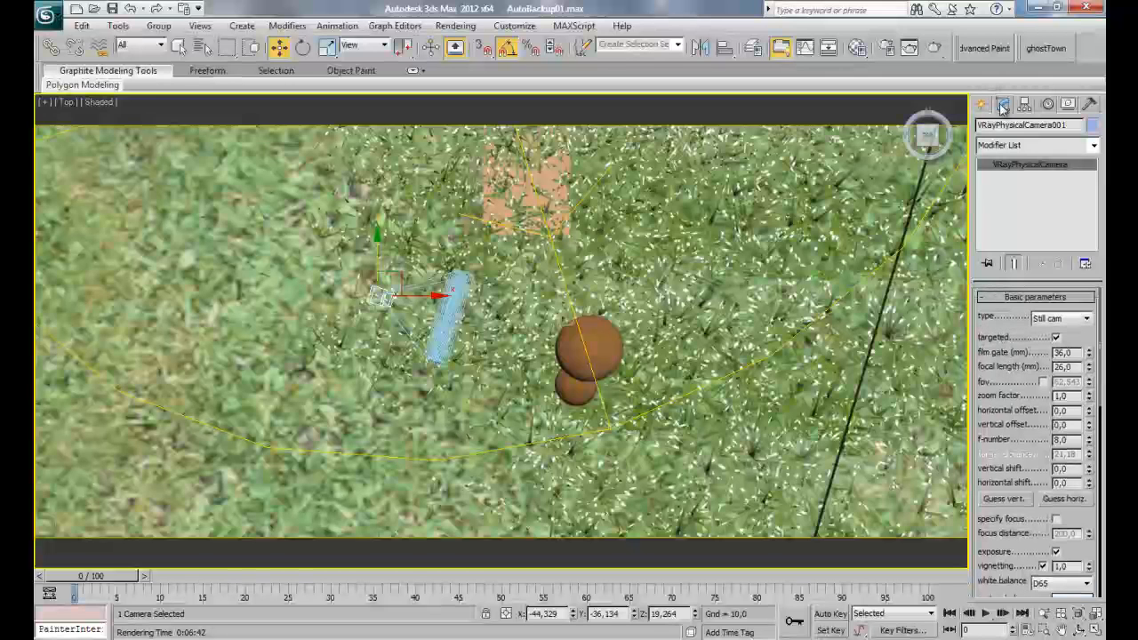
{"action": "left_click_drag", "start_coordinate": [1024, 459], "coordinate": [1021, 426]}
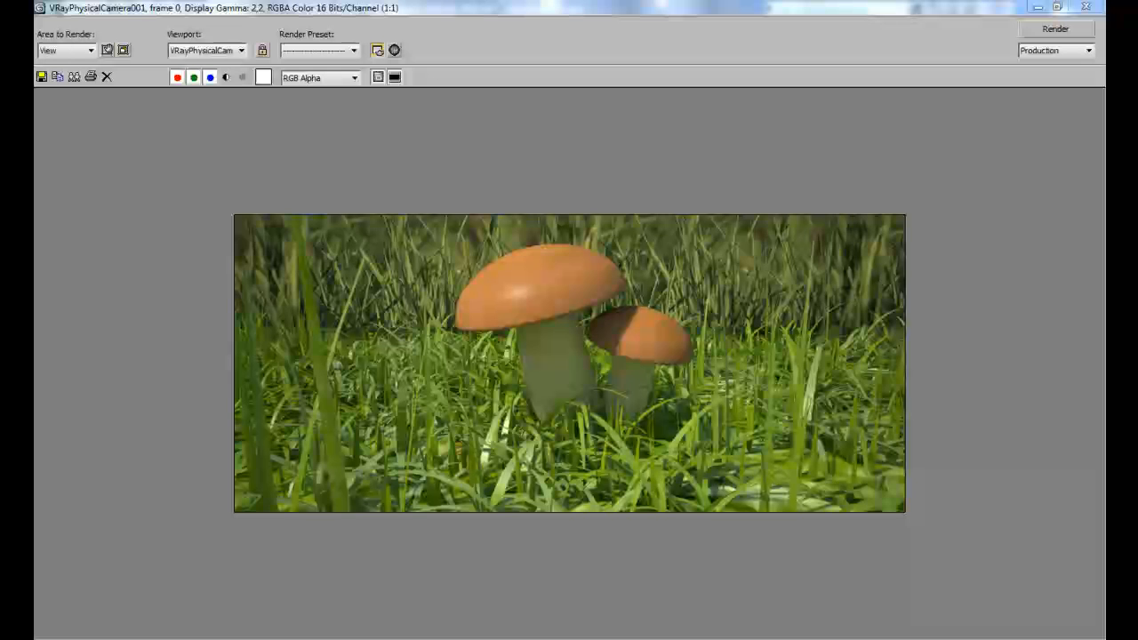
Step: Inspect the mushroom caps' highlights and shadow in the new render, enlarged 2:1 in a maximized window
{"action": "left_click", "coordinate": [1057, 7]}
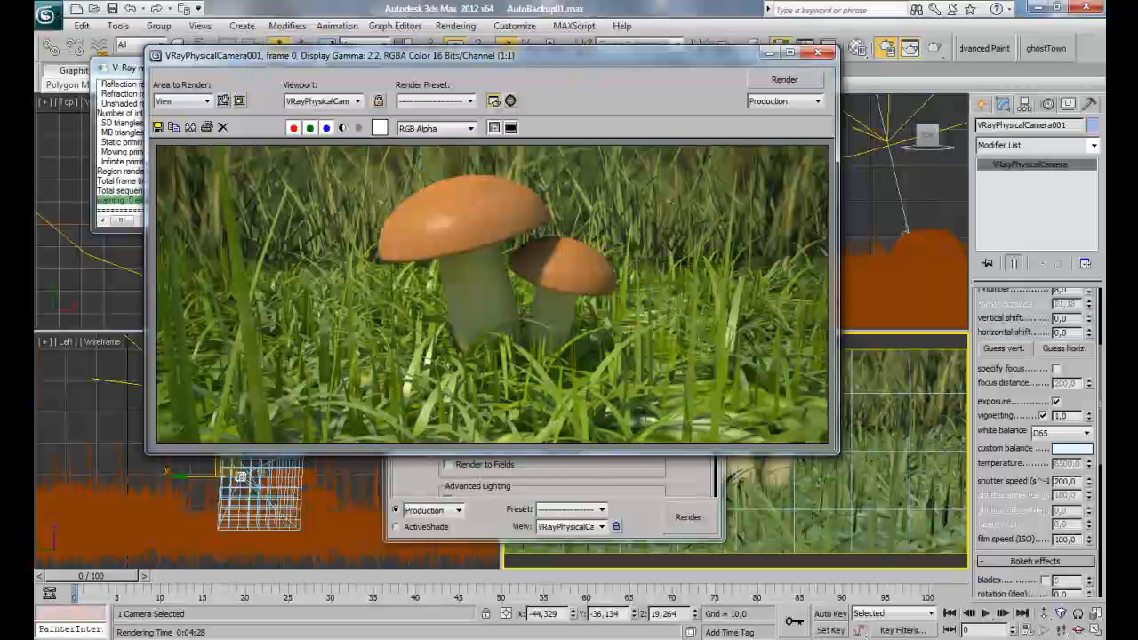
{"action": "scroll", "coordinate": [645, 258], "scroll_direction": "up", "scroll_amount": 1}
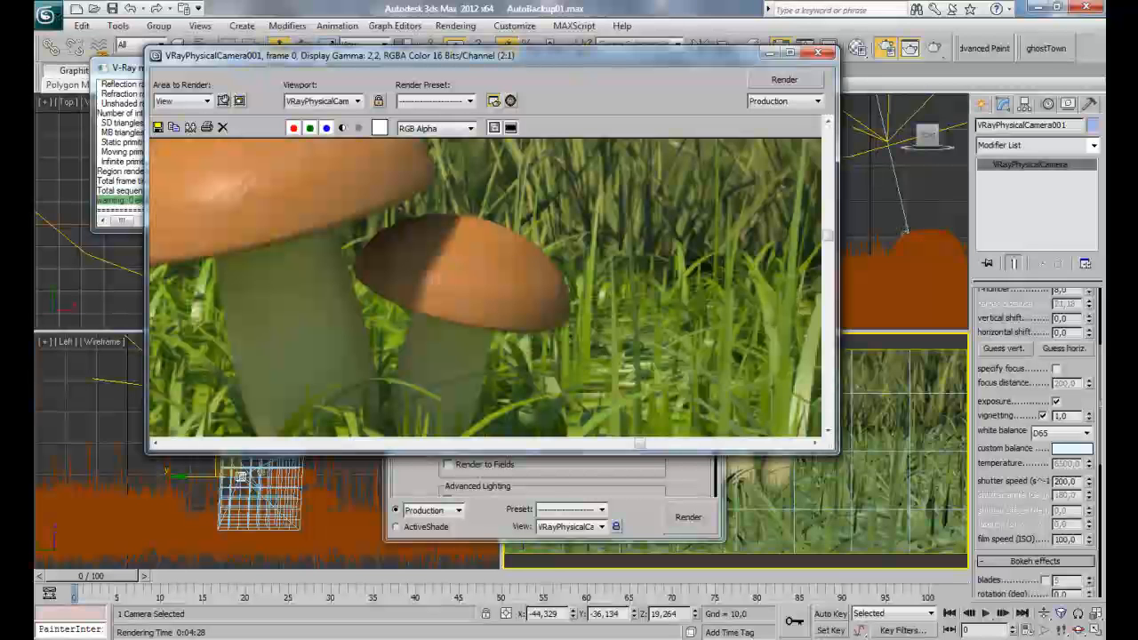
{"action": "left_click", "coordinate": [789, 53]}
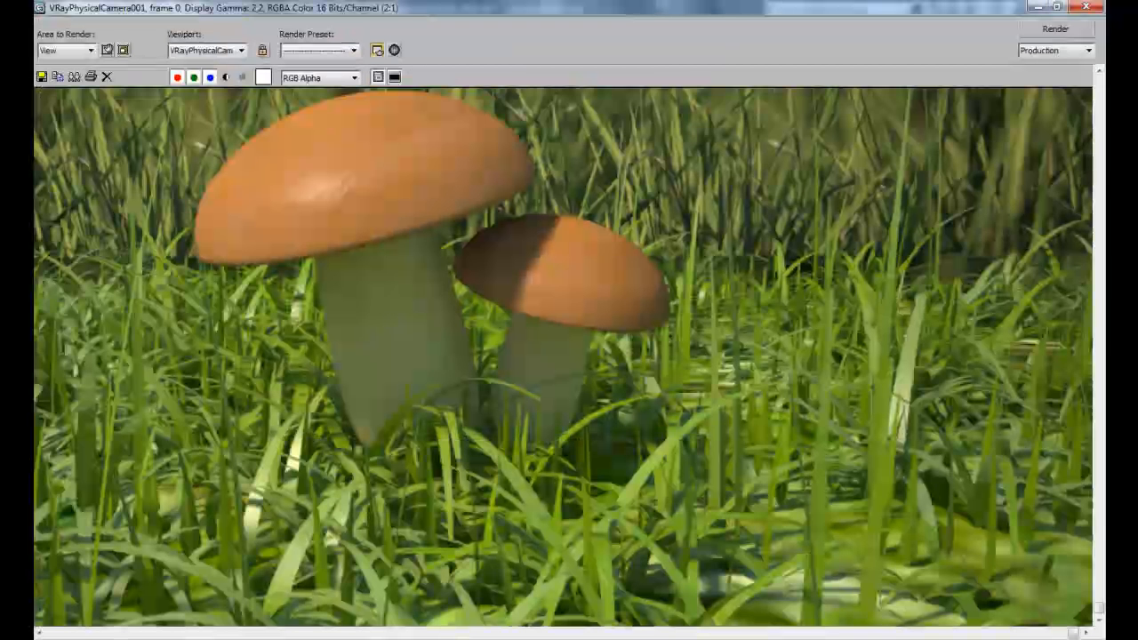
Step: Compare the mushroom highlights, cap shadow and grass in the finished render at 1:1 and 2:1 magnification
{"action": "scroll", "coordinate": [569, 363], "scroll_direction": "down", "scroll_amount": 1}
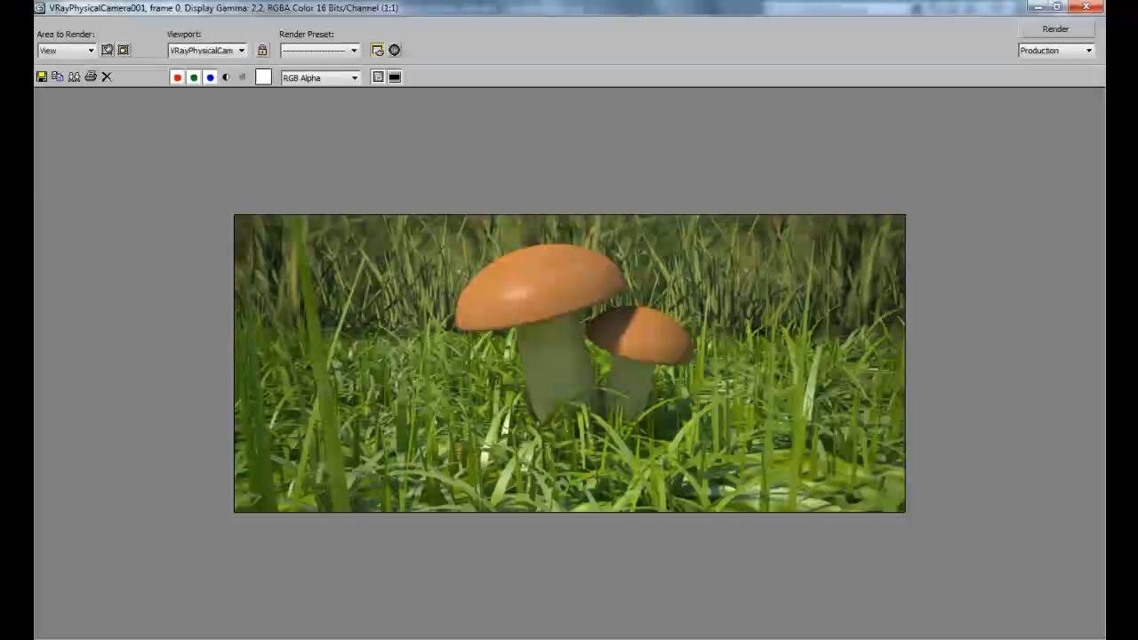
{"action": "scroll", "coordinate": [526, 341], "scroll_direction": "up", "scroll_amount": 1}
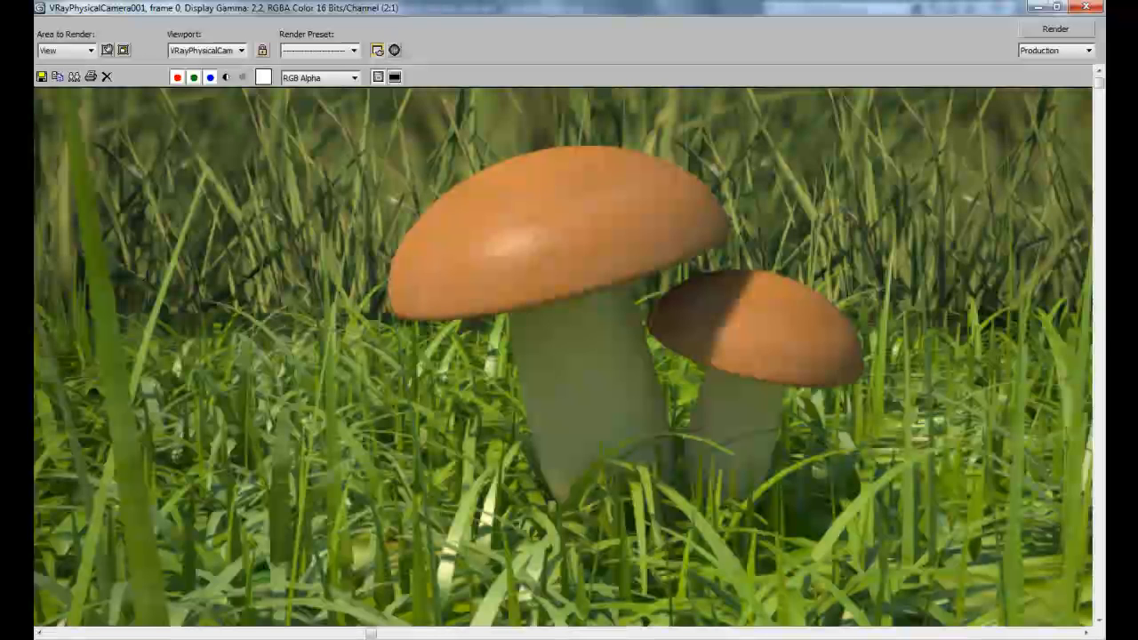
{"action": "scroll", "coordinate": [570, 363], "scroll_direction": "down", "scroll_amount": 1}
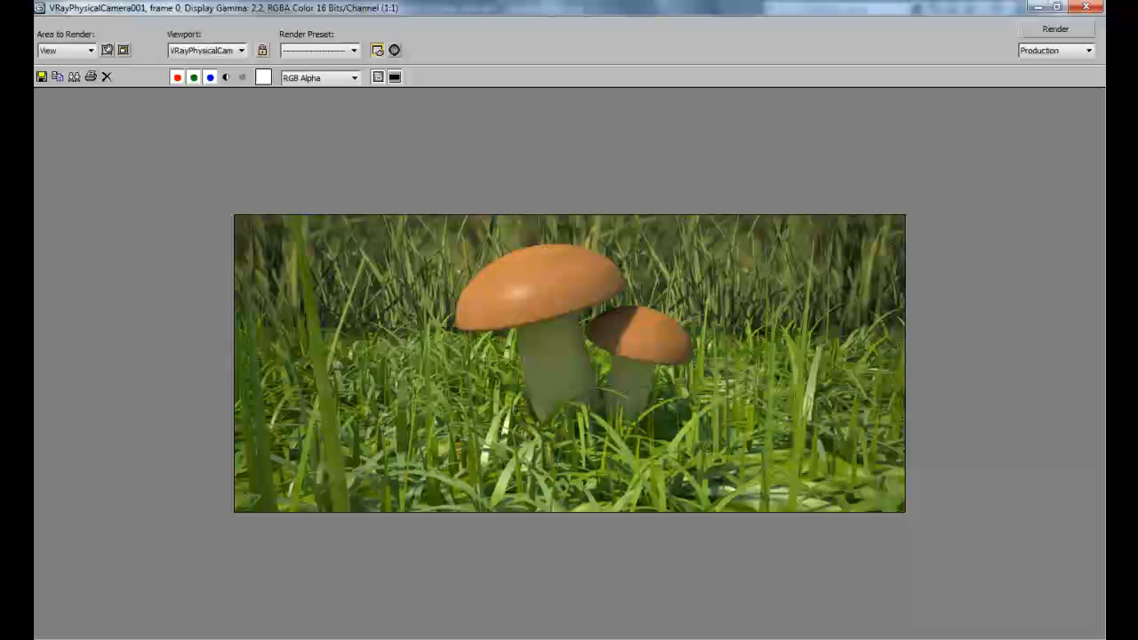
{"action": "scroll", "coordinate": [503, 384], "scroll_direction": "up", "scroll_amount": 1}
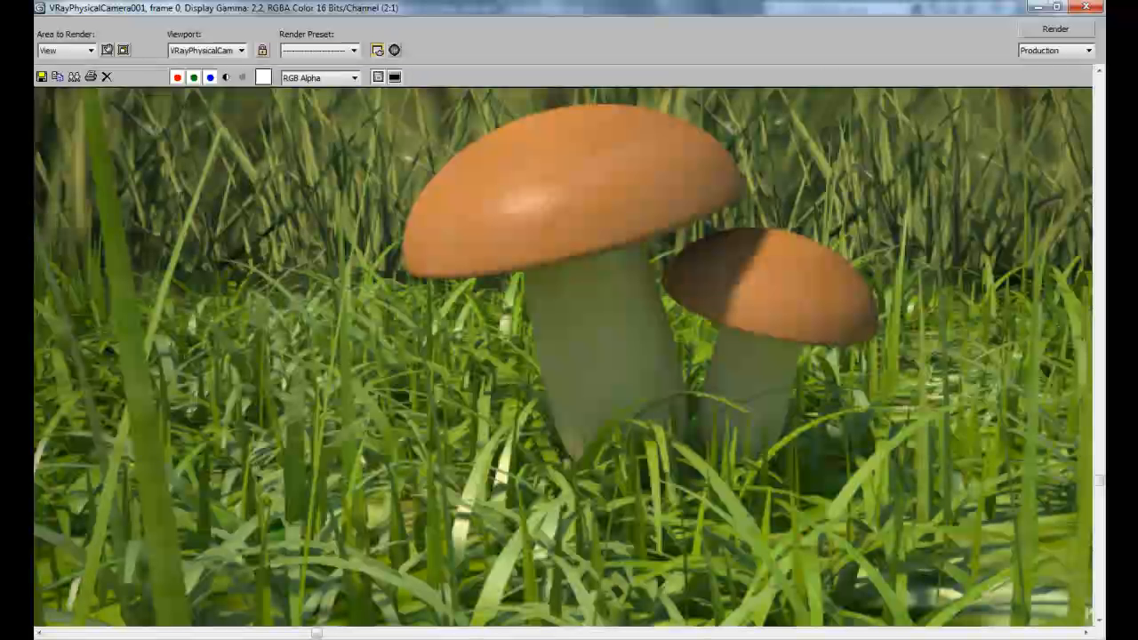
{"action": "scroll", "coordinate": [570, 363], "scroll_direction": "down", "scroll_amount": 1}
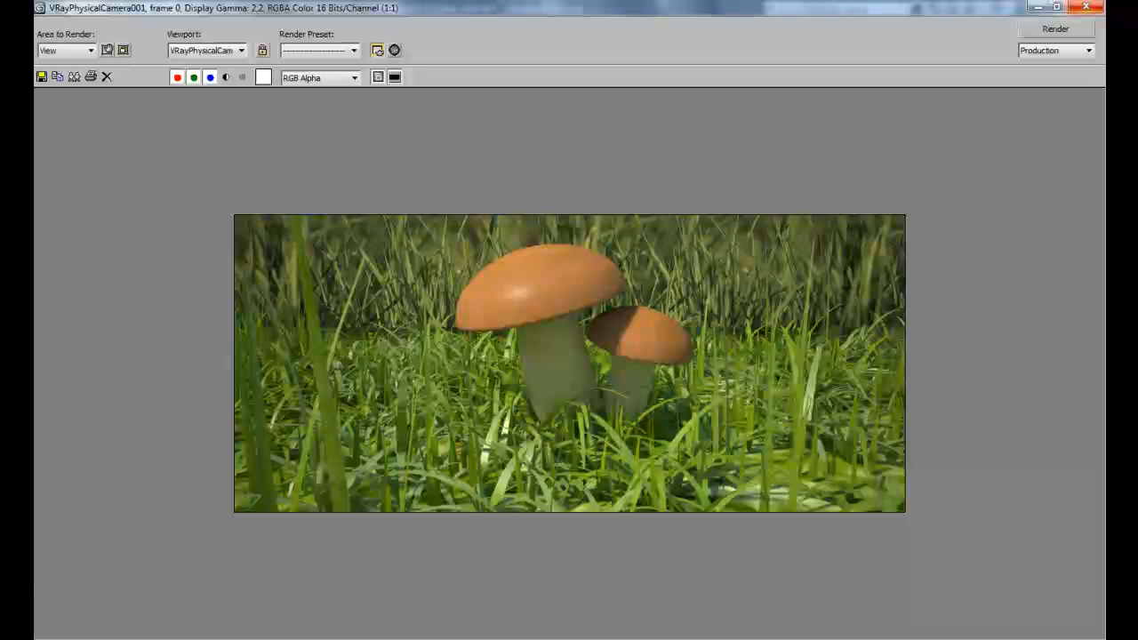
Step: Close the rendered frame, Render Setup and V-Ray messages windows and look through the physical camera's basic parameters
{"action": "left_click", "coordinate": [1085, 7]}
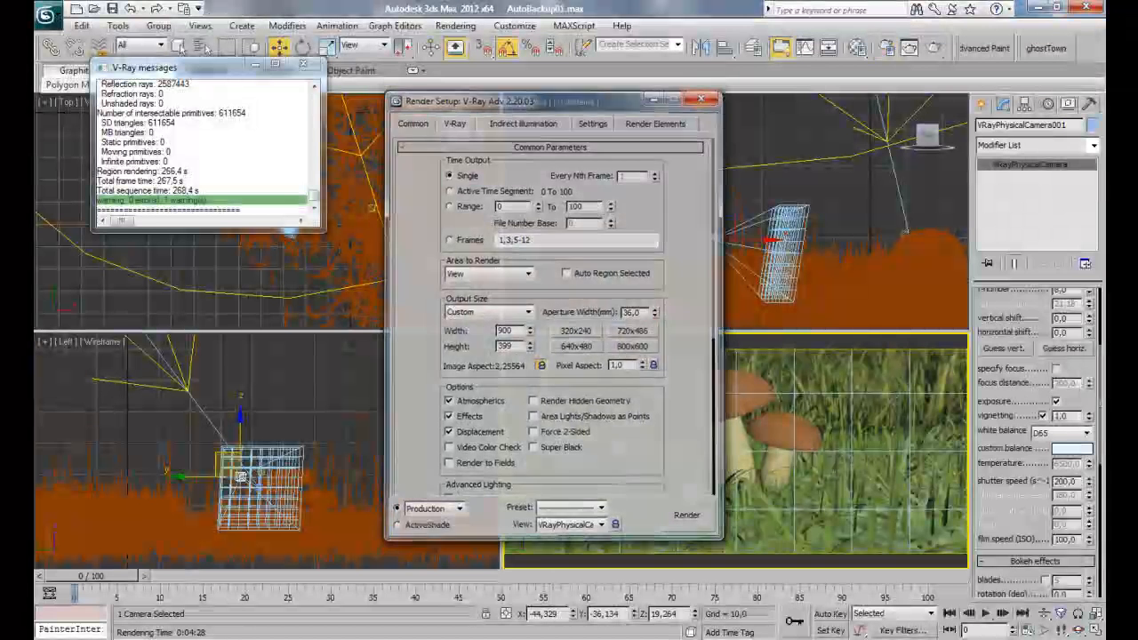
{"action": "left_click", "coordinate": [703, 94]}
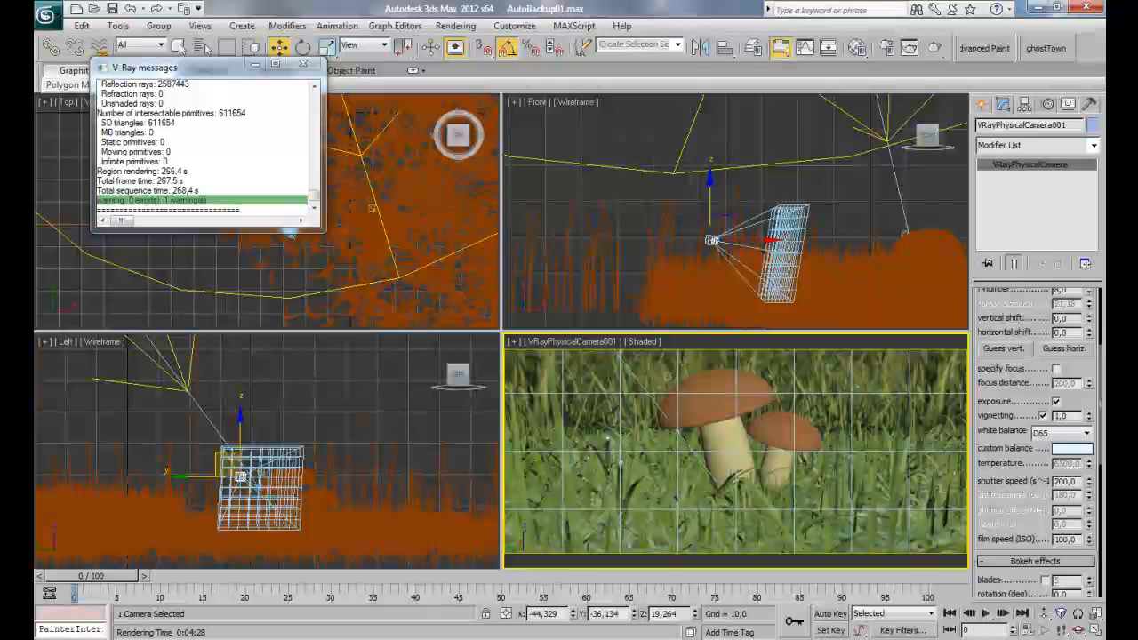
{"action": "left_click", "coordinate": [303, 64]}
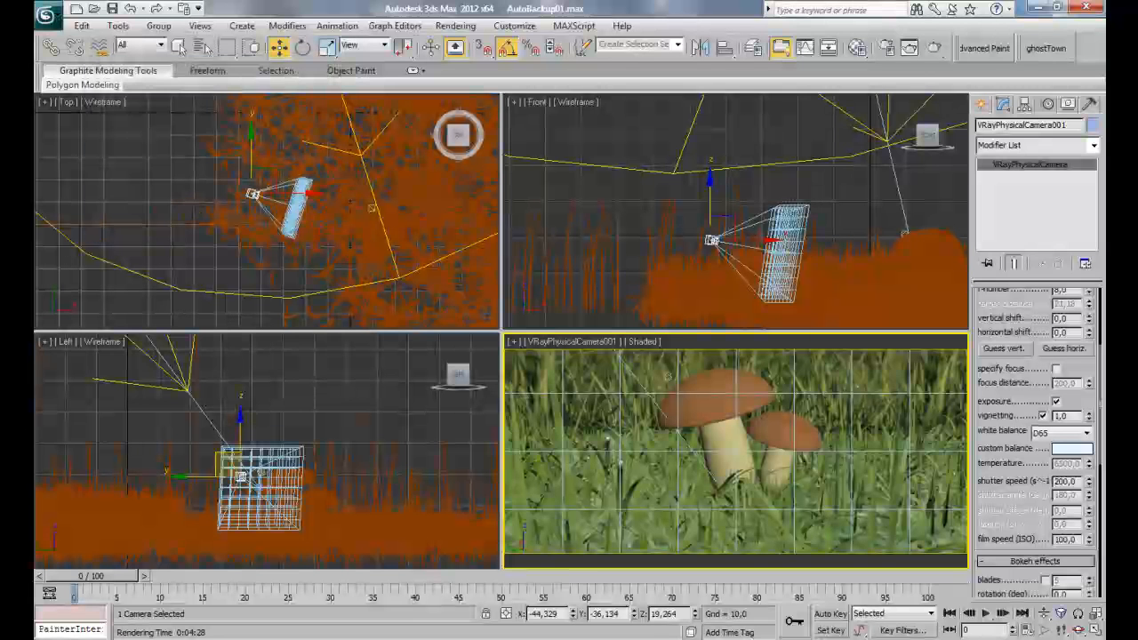
{"action": "scroll", "coordinate": [1036, 440], "scroll_direction": "down", "scroll_amount": 3}
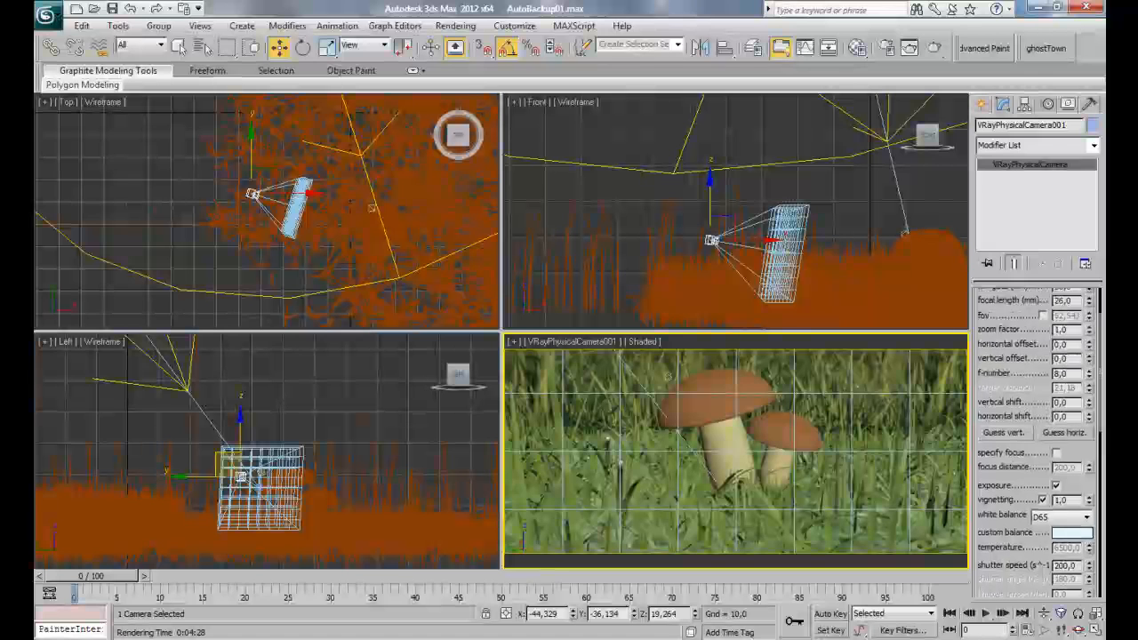
{"action": "scroll", "coordinate": [1036, 440], "scroll_direction": "down", "scroll_amount": 5}
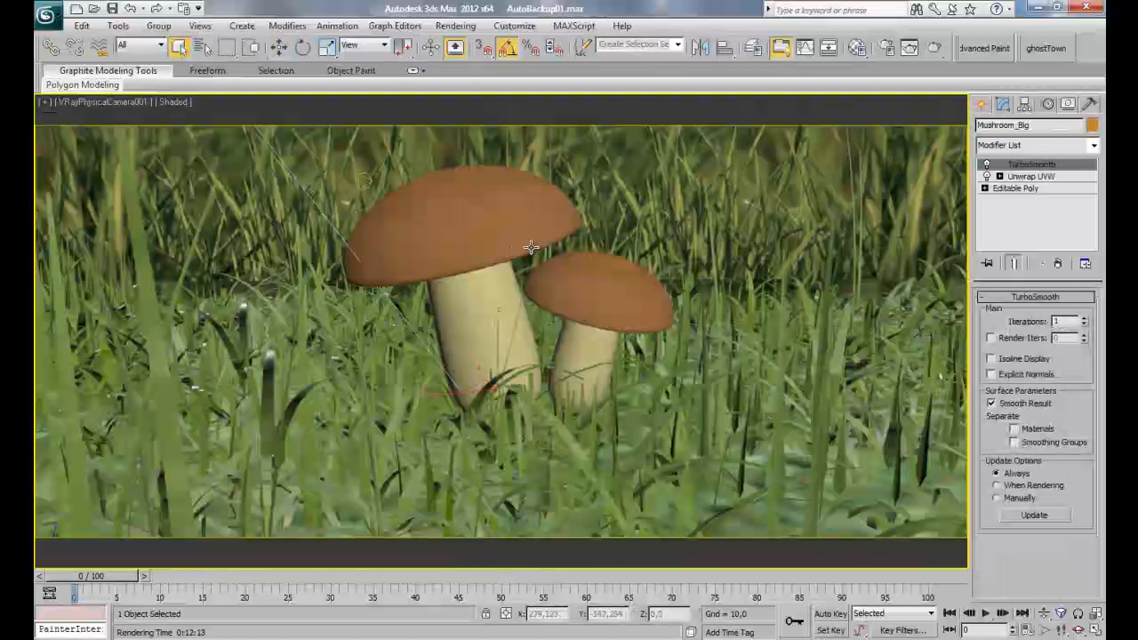
Step: Select VRayPhysicalCamera001 from the scene object list and enable depth-of-field in its sampling settings
{"action": "key", "text": "h"}
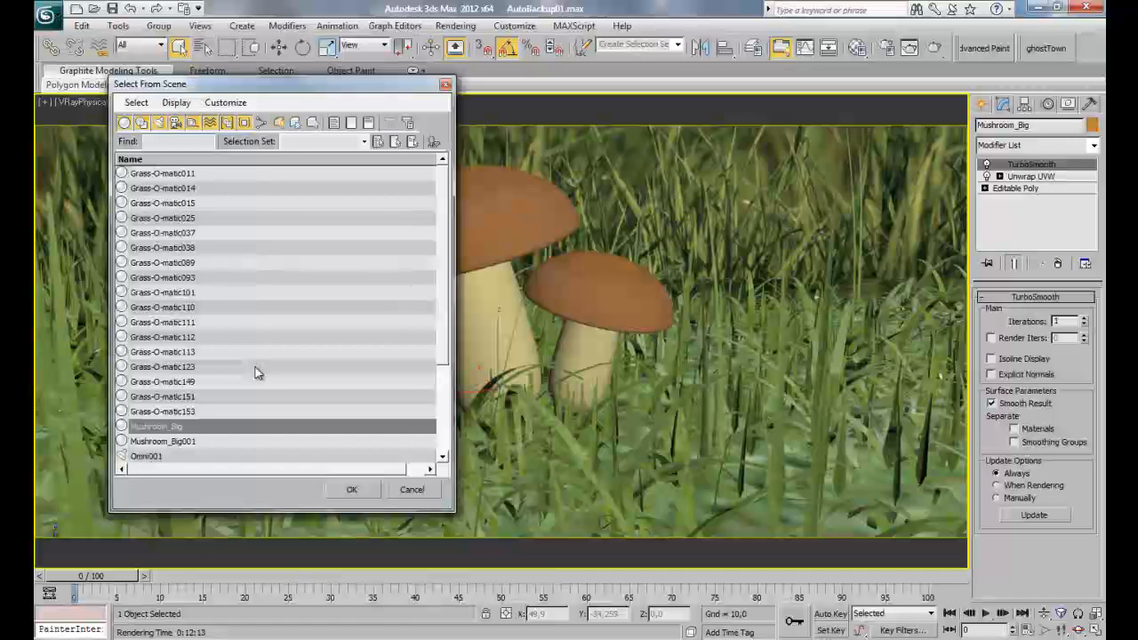
{"action": "left_click_drag", "start_coordinate": [442, 305], "coordinate": [442, 399]}
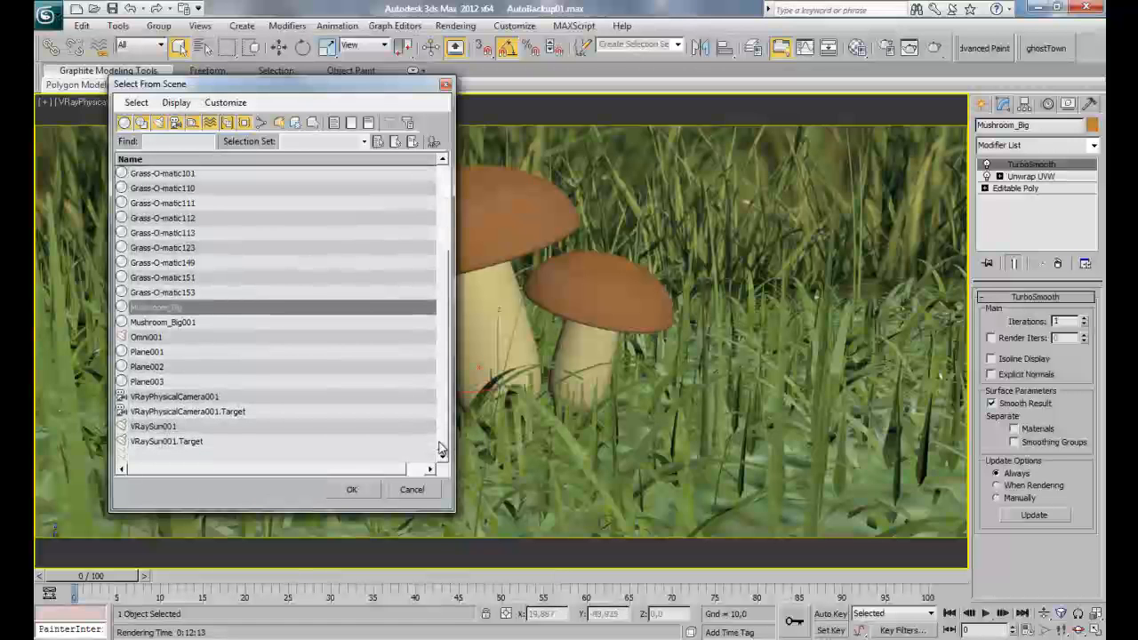
{"action": "double_click", "coordinate": [182, 397]}
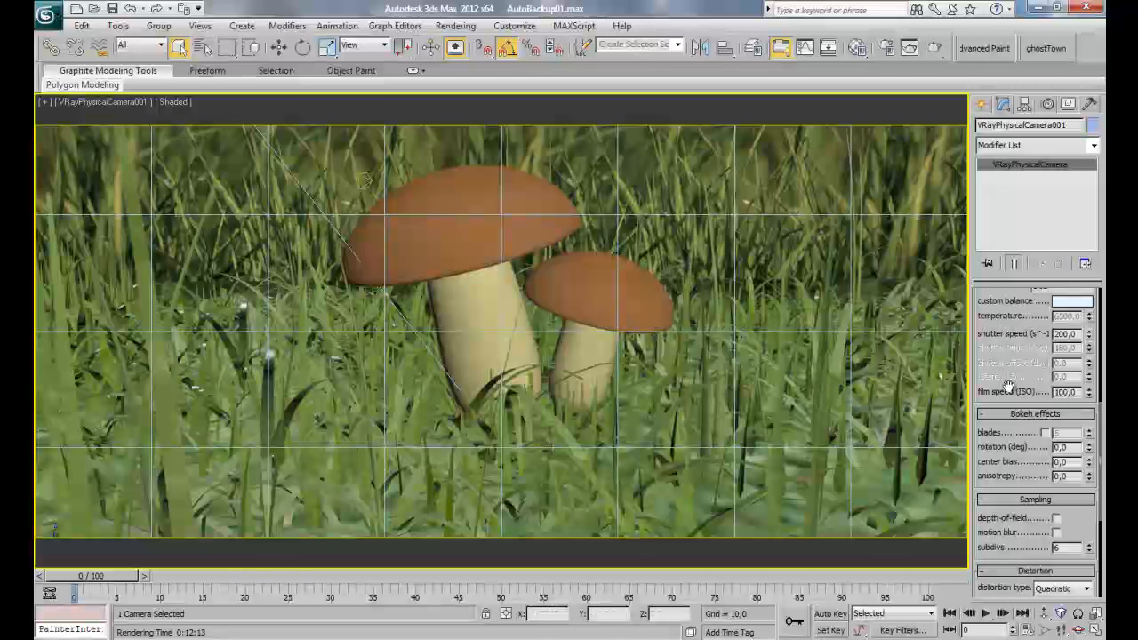
{"action": "left_click_drag", "start_coordinate": [992, 454], "coordinate": [1027, 277]}
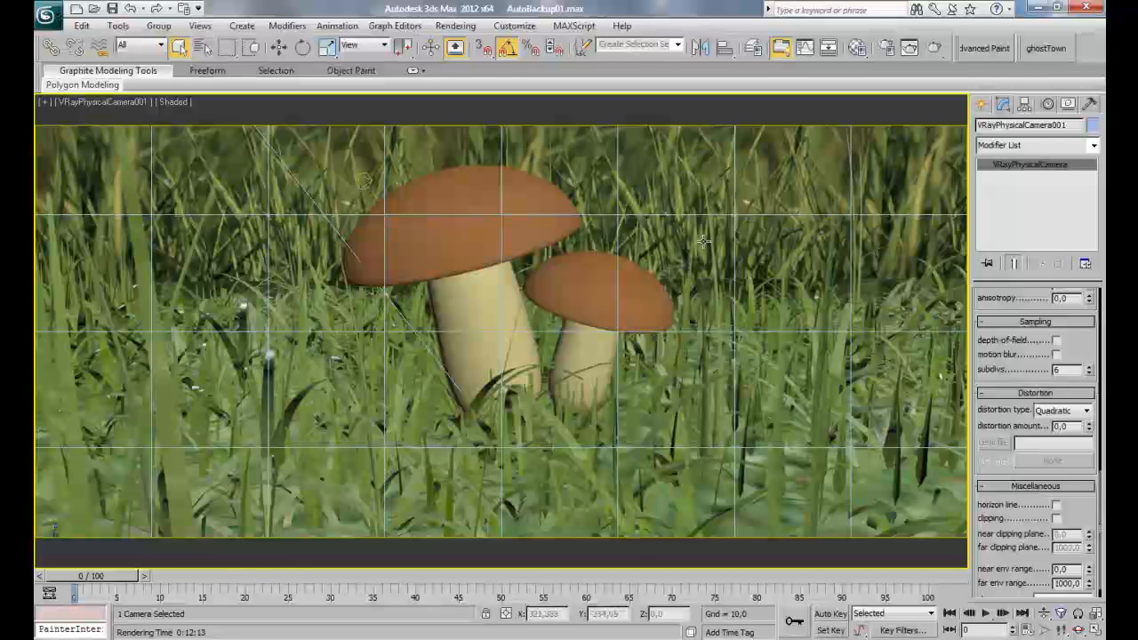
{"action": "left_click", "coordinate": [1055, 341]}
Step: Examine the camera's f-number, focus distance, shutter speed, film speed and sampling settings that relate to depth of field
{"action": "scroll", "coordinate": [1022, 383], "scroll_direction": "up", "scroll_amount": 3}
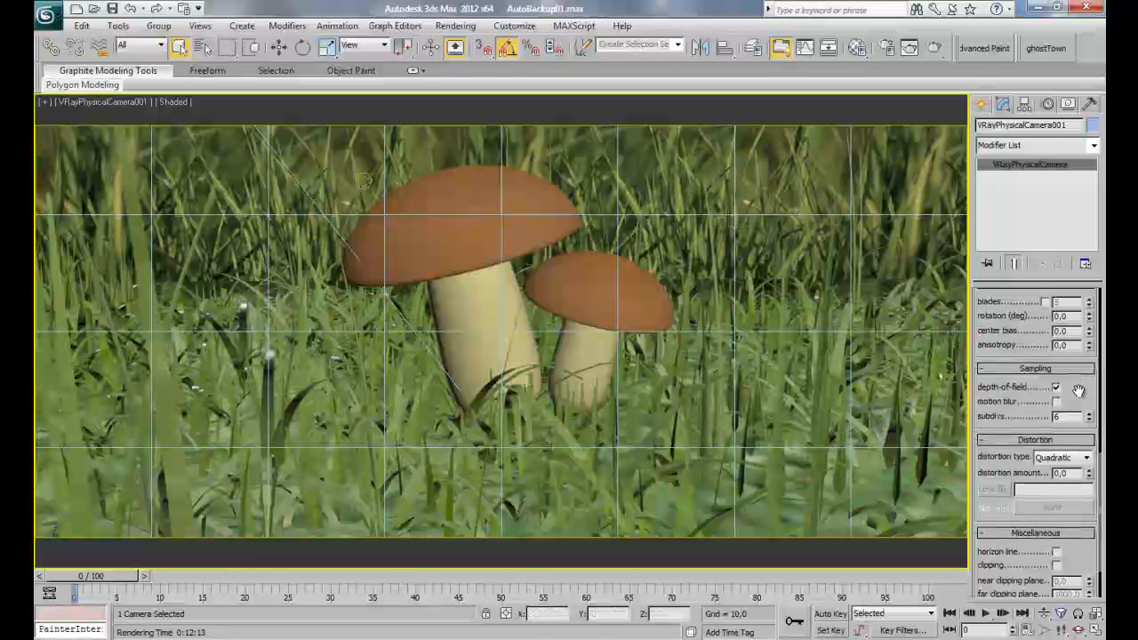
{"action": "scroll", "coordinate": [1000, 427], "scroll_direction": "up", "scroll_amount": 5}
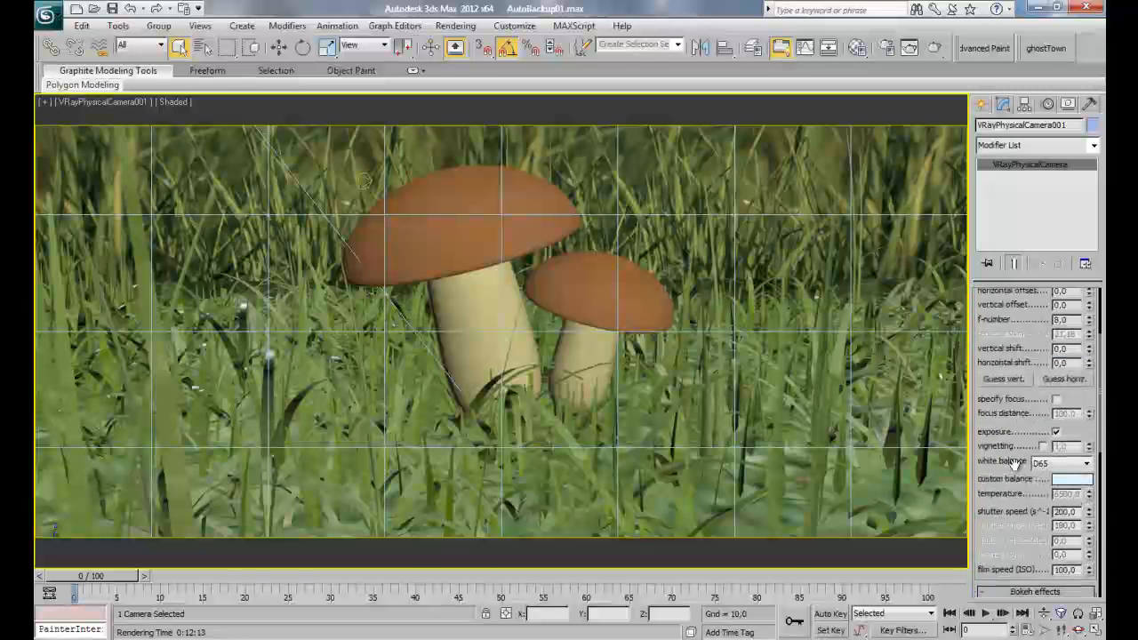
{"action": "left_click_drag", "start_coordinate": [1006, 409], "coordinate": [1008, 325]}
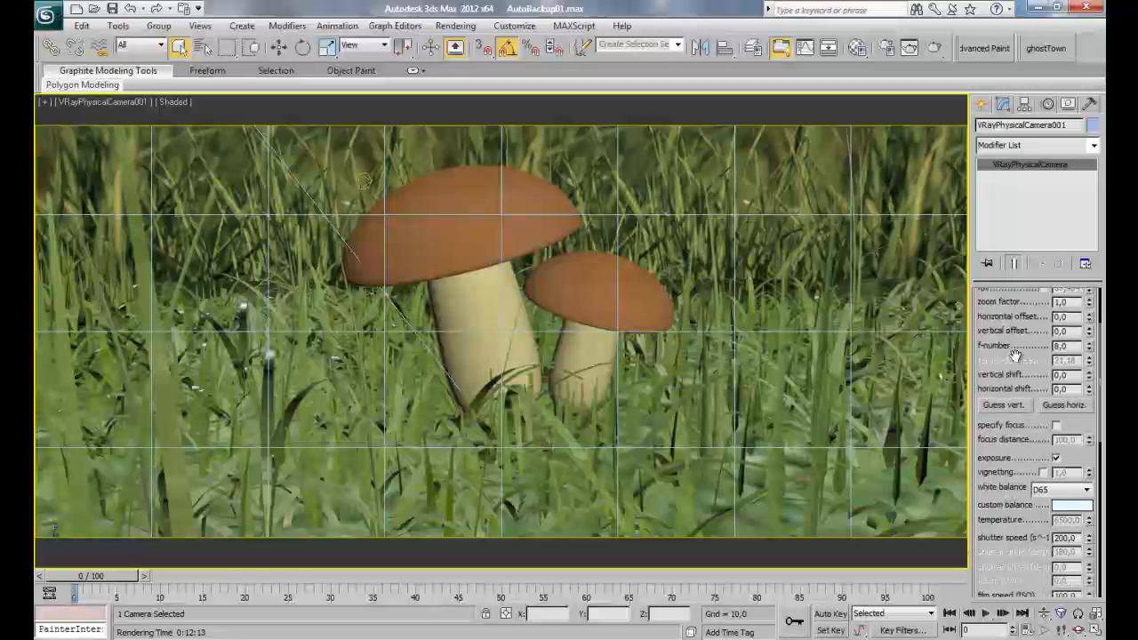
{"action": "scroll", "coordinate": [1003, 503], "scroll_direction": "down", "scroll_amount": 3}
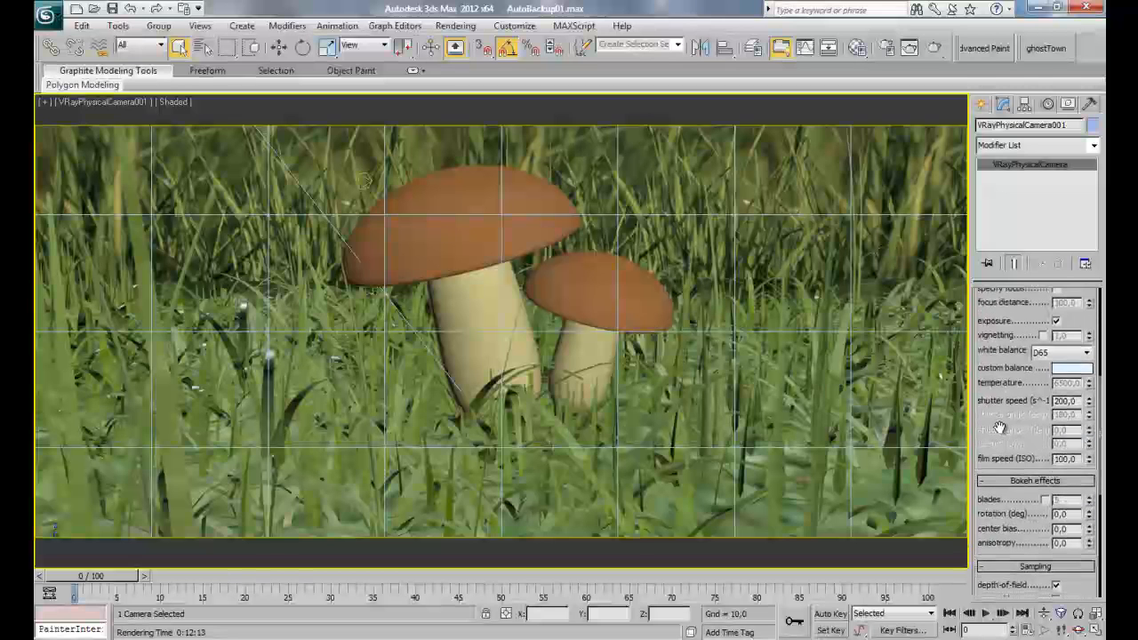
{"action": "scroll", "coordinate": [999, 505], "scroll_direction": "up", "scroll_amount": 6}
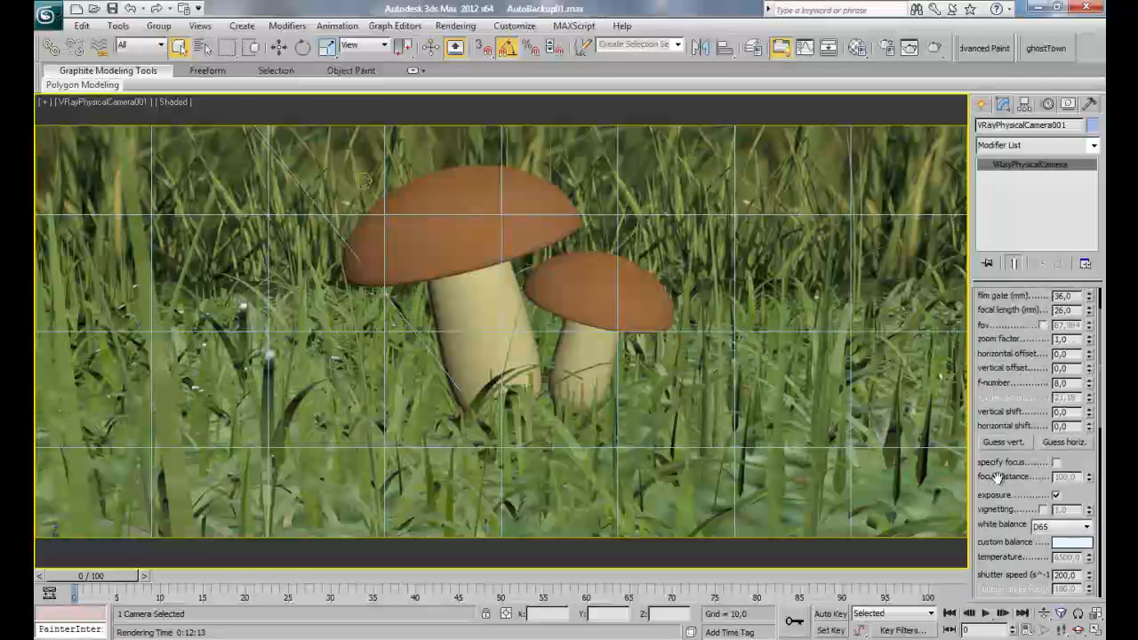
{"action": "left_click_drag", "start_coordinate": [995, 499], "coordinate": [995, 447]}
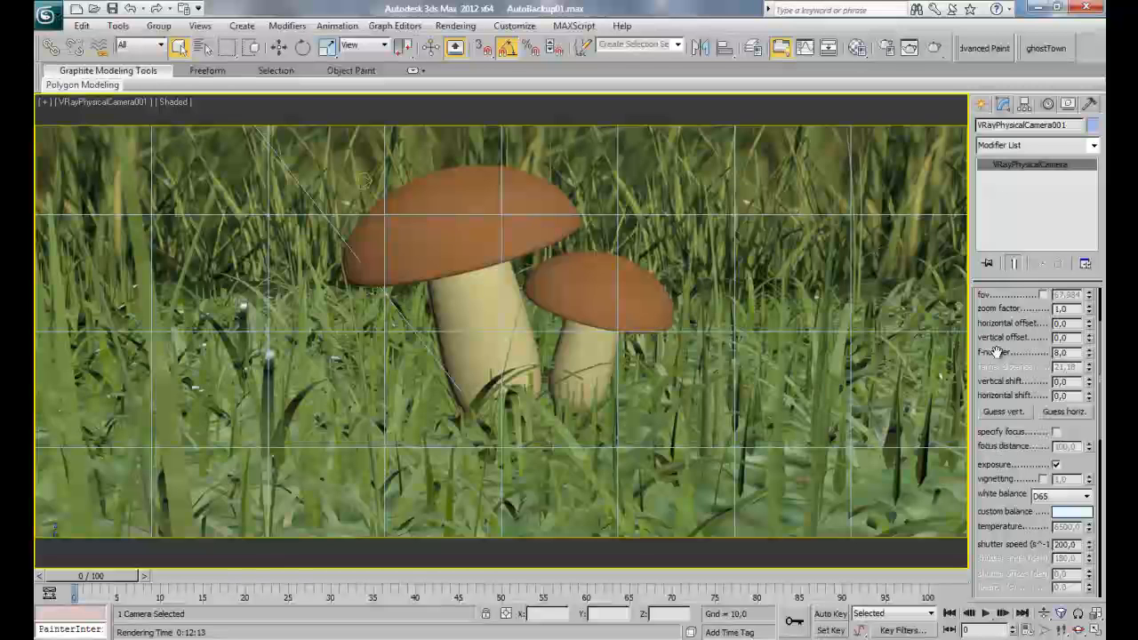
{"action": "left_click_drag", "start_coordinate": [1016, 433], "coordinate": [1016, 391]}
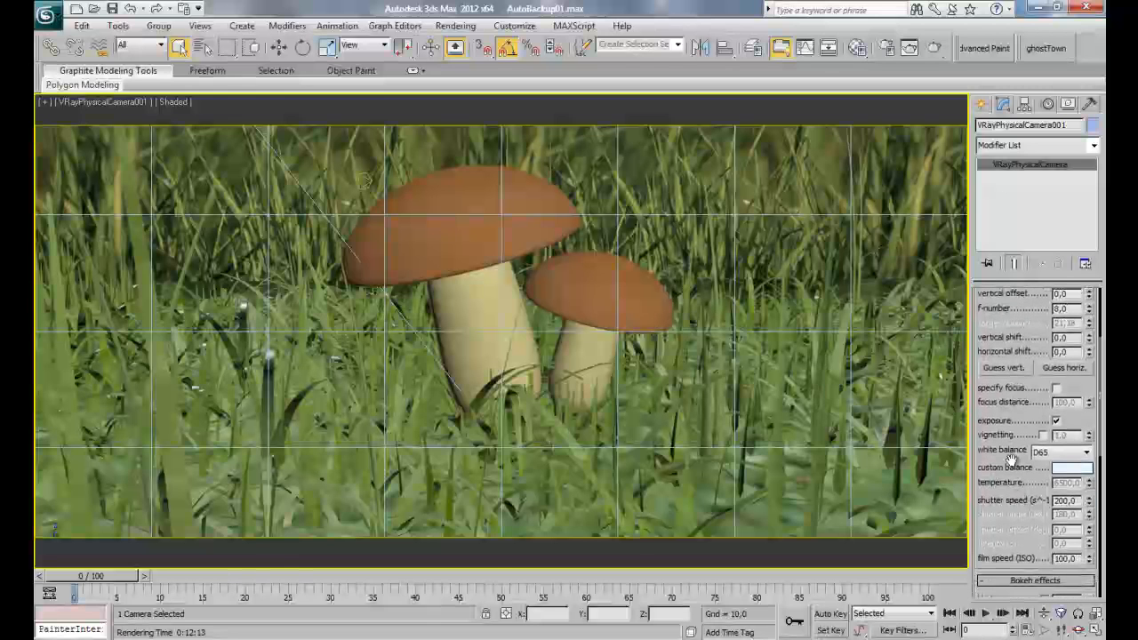
{"action": "scroll", "coordinate": [1009, 453], "scroll_direction": "up", "scroll_amount": 3}
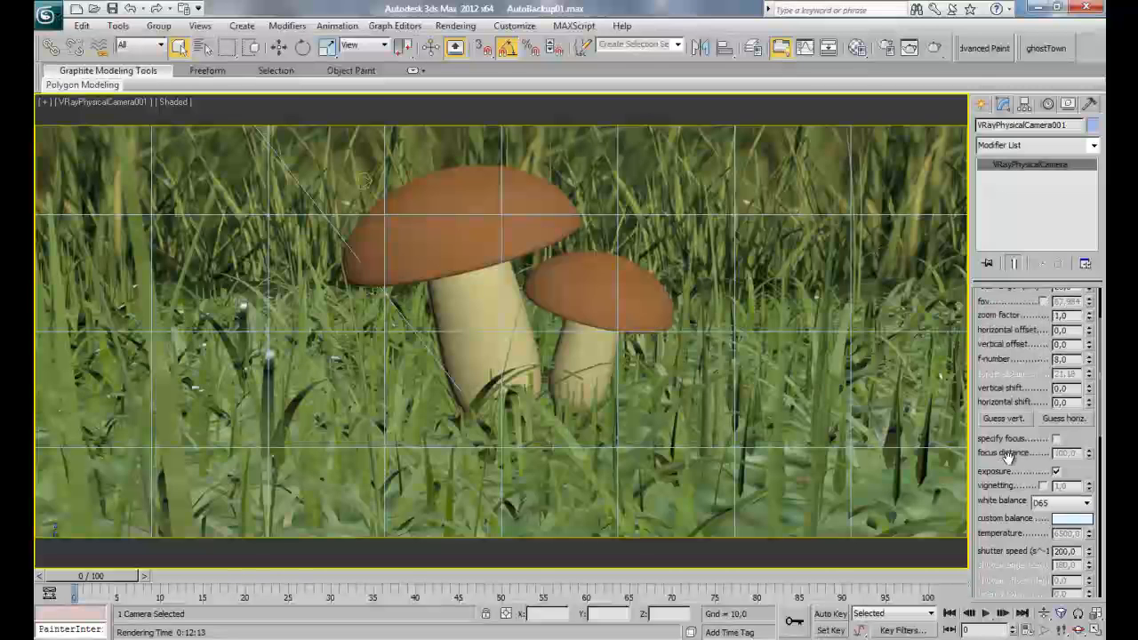
{"action": "left_click_drag", "start_coordinate": [1015, 551], "coordinate": [1019, 364]}
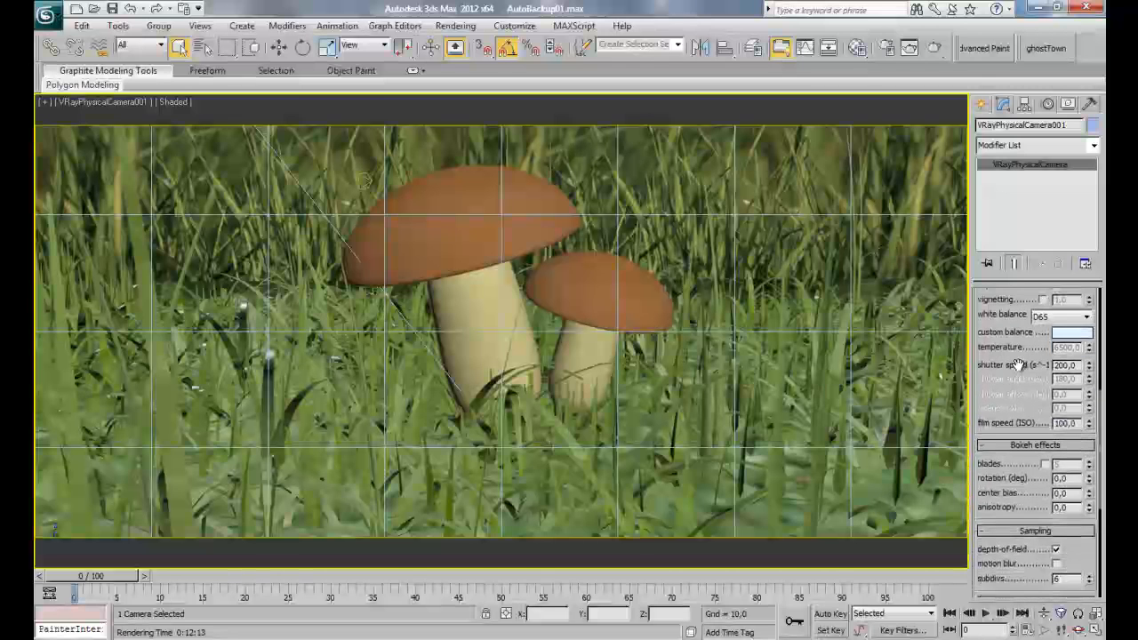
{"action": "left_click_drag", "start_coordinate": [1005, 500], "coordinate": [1008, 399]}
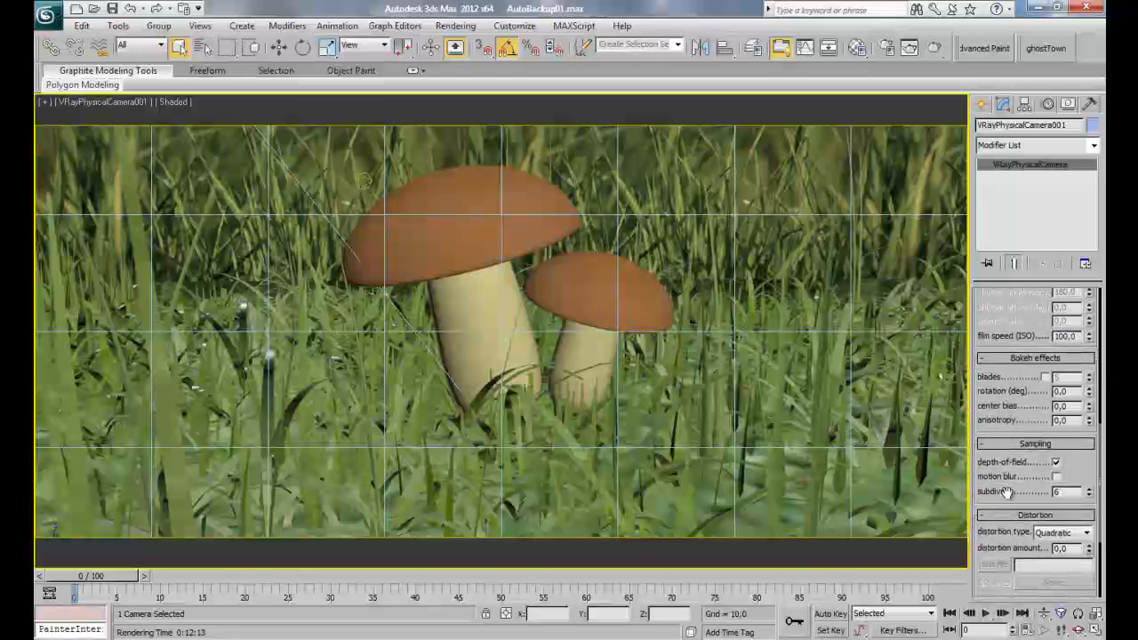
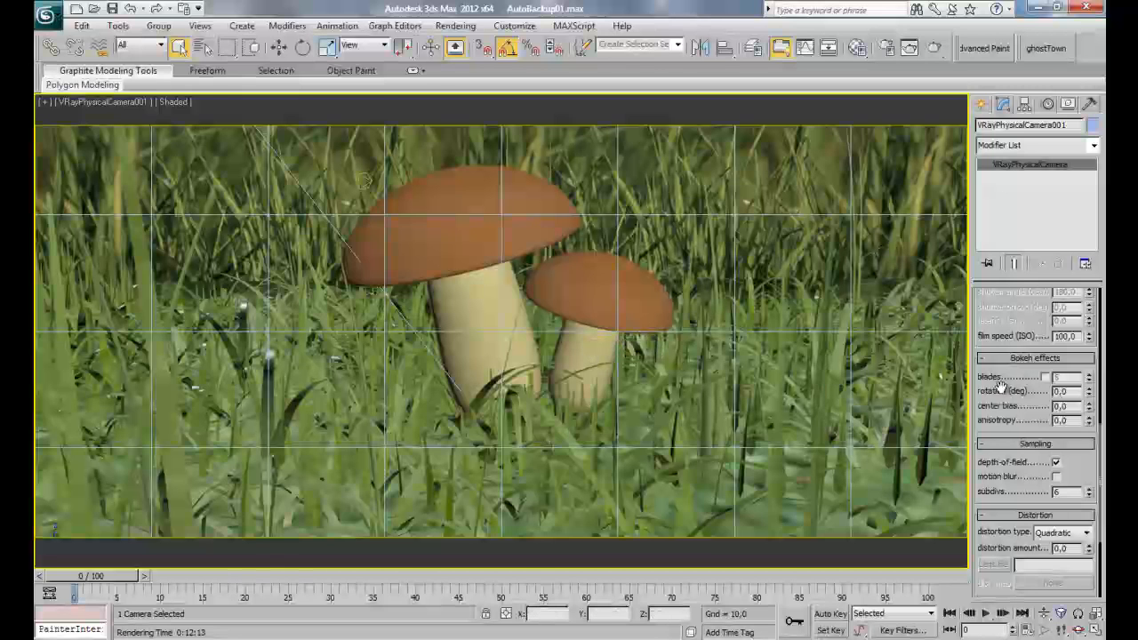
Step: Review the camera's bokeh effects, and examine the f-number among its basic parameters
{"action": "scroll", "coordinate": [1000, 387], "scroll_direction": "up", "scroll_amount": 6}
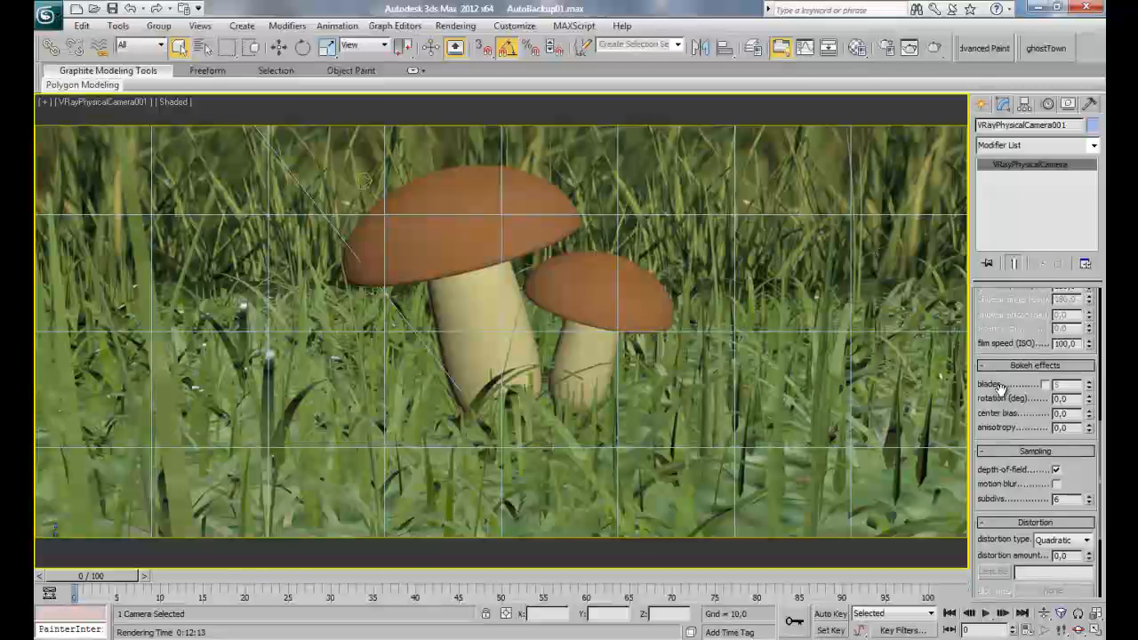
{"action": "scroll", "coordinate": [1004, 456], "scroll_direction": "down", "scroll_amount": 6}
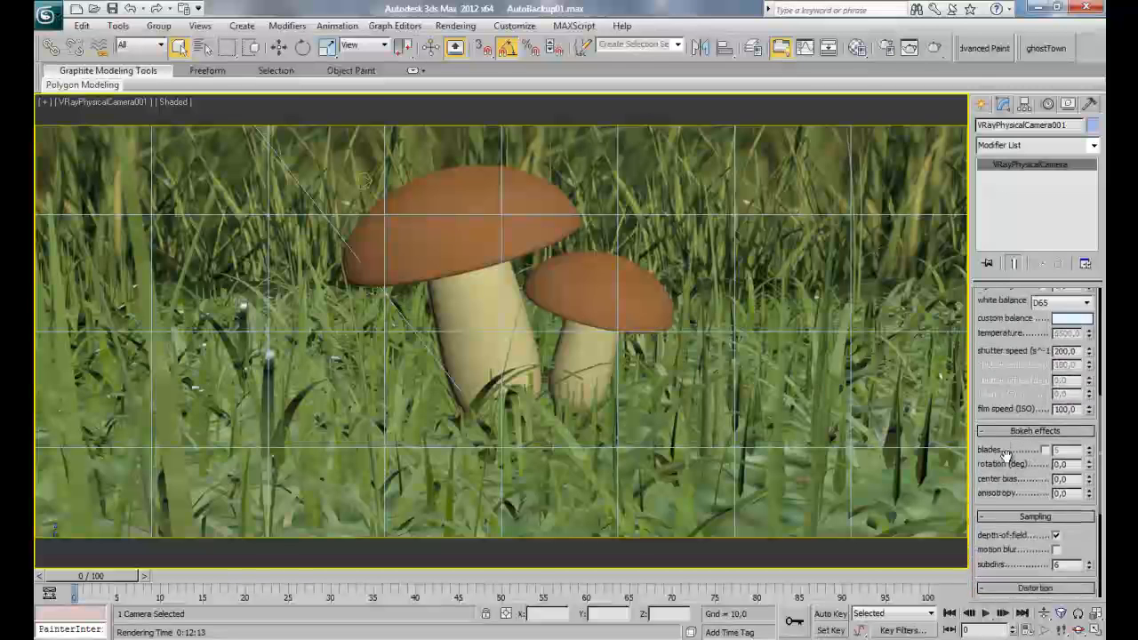
{"action": "scroll", "coordinate": [1033, 384], "scroll_direction": "up", "scroll_amount": 2}
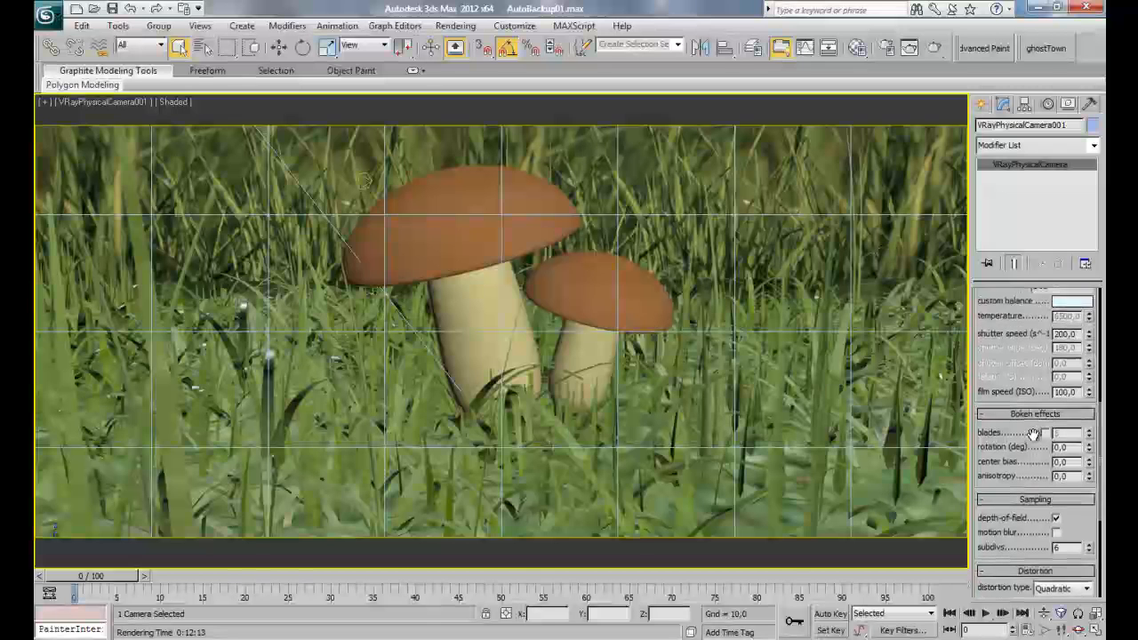
{"action": "scroll", "coordinate": [1039, 444], "scroll_direction": "up", "scroll_amount": 2}
{"action": "scroll", "coordinate": [1040, 455], "scroll_direction": "up", "scroll_amount": 5}
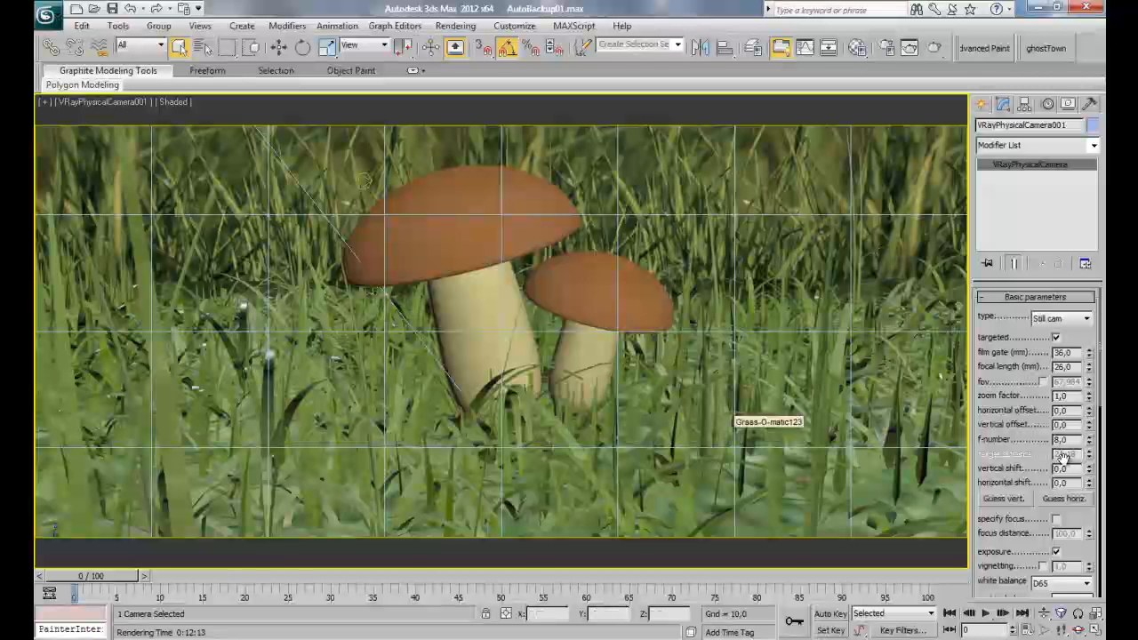
{"action": "scroll", "coordinate": [1011, 435], "scroll_direction": "down", "scroll_amount": 2}
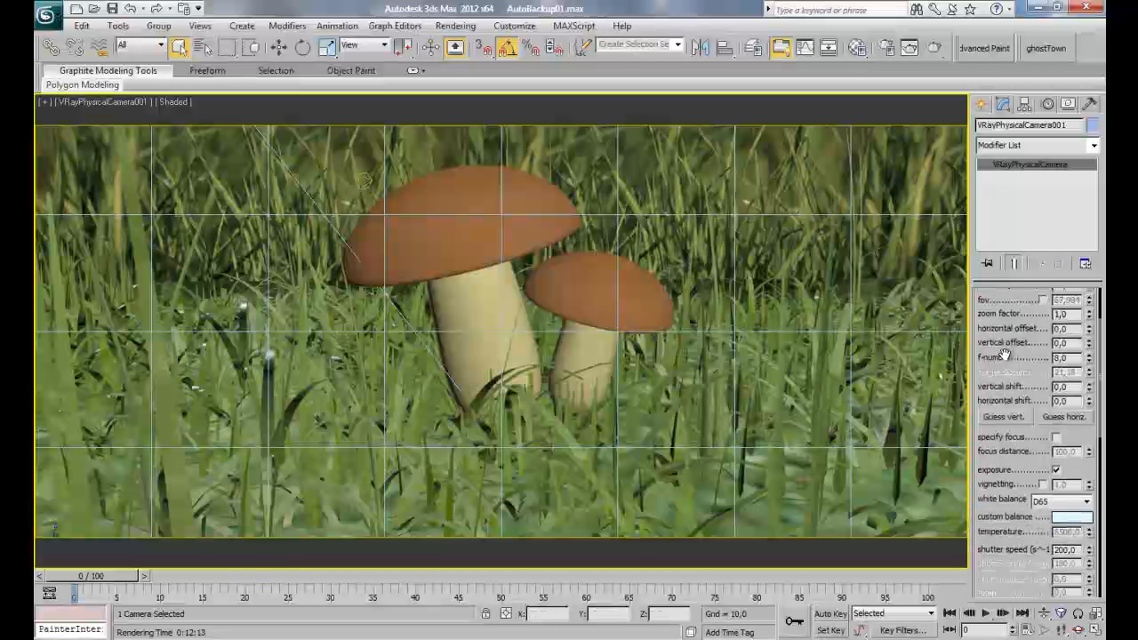
{"action": "scroll", "coordinate": [1011, 369], "scroll_direction": "up", "scroll_amount": 1}
{"action": "scroll", "coordinate": [1011, 369], "scroll_direction": "down", "scroll_amount": 1}
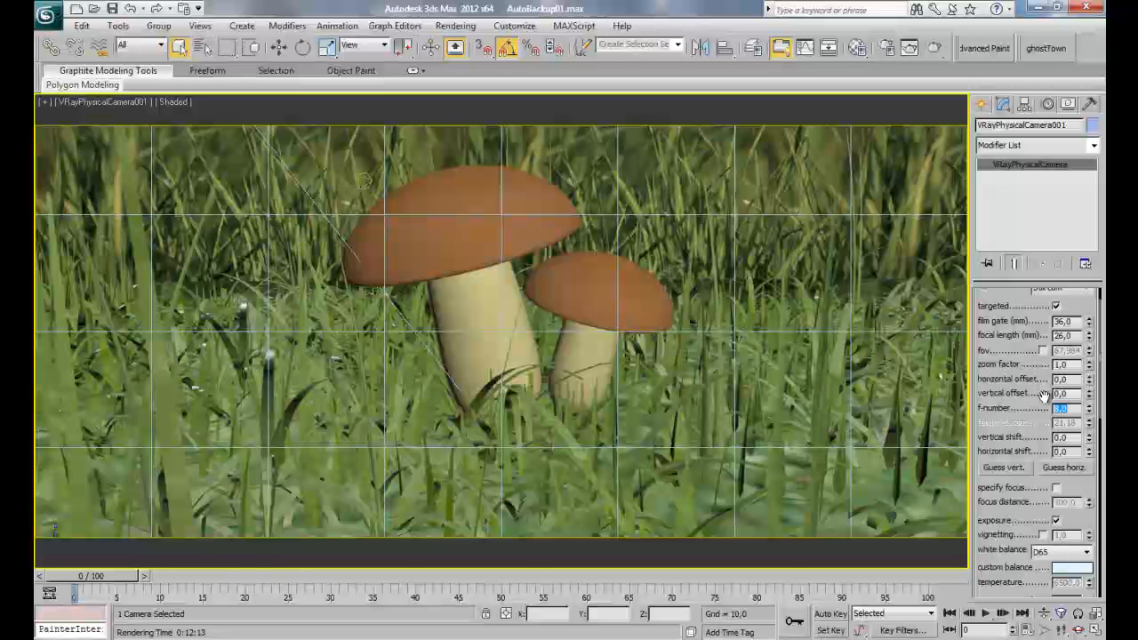
Step: Set the physical camera's shutter speed to 200 and check the film speed (ISO) setting
{"action": "scroll", "coordinate": [1003, 430], "scroll_direction": "down", "scroll_amount": 3}
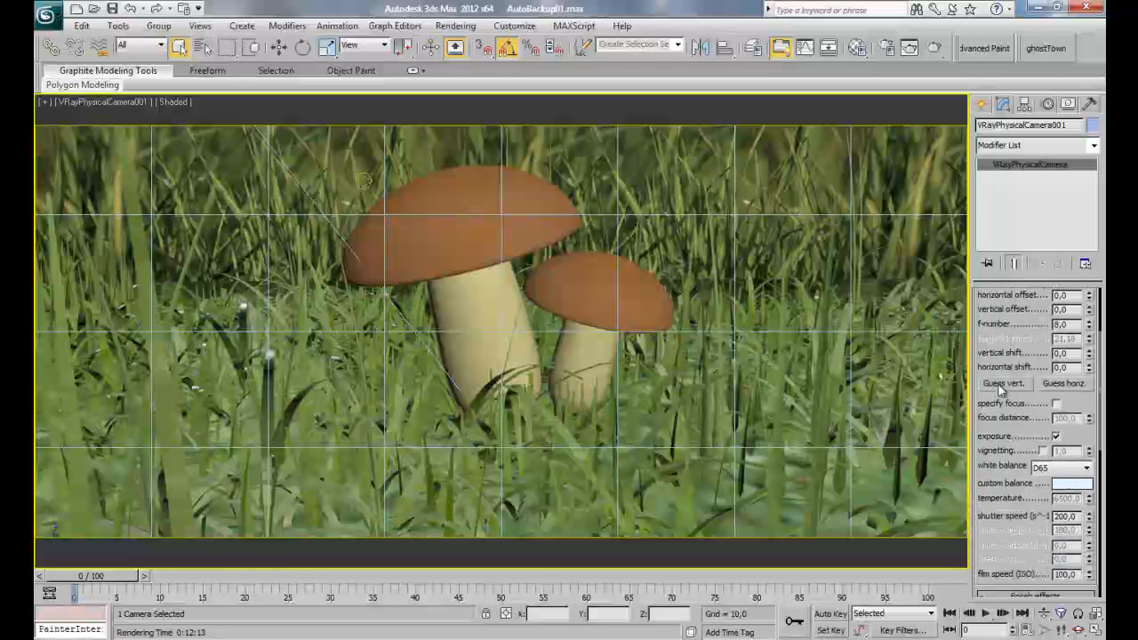
{"action": "scroll", "coordinate": [1003, 440], "scroll_direction": "down", "scroll_amount": 2}
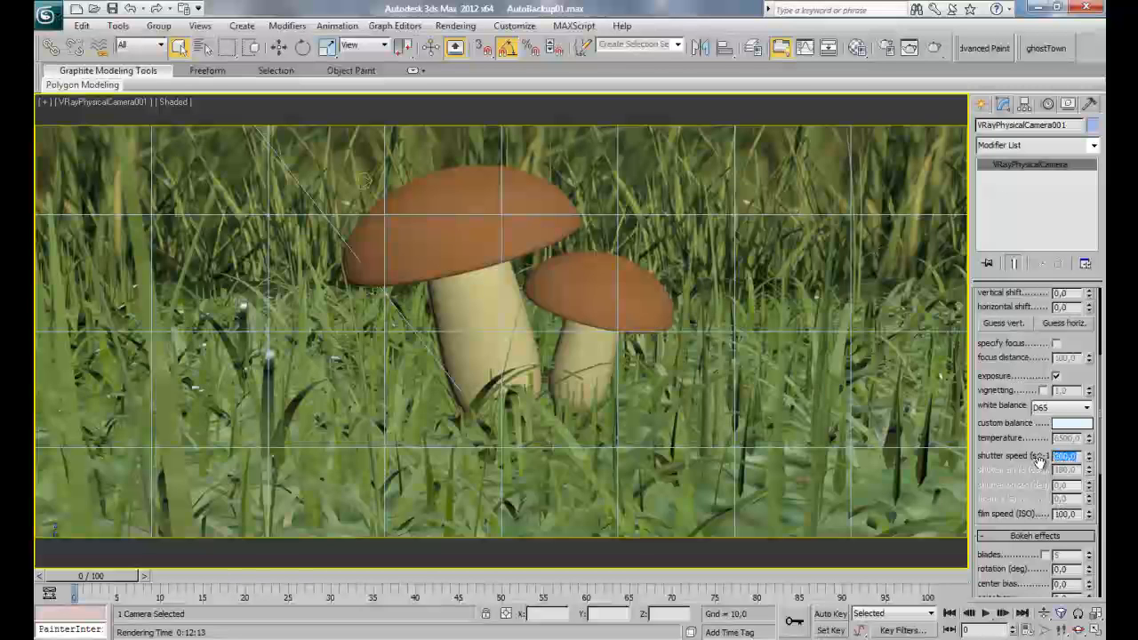
{"action": "type", "text": "200"}
{"action": "key", "text": "Return"}
{"action": "scroll", "coordinate": [1015, 444], "scroll_direction": "down", "scroll_amount": 3}
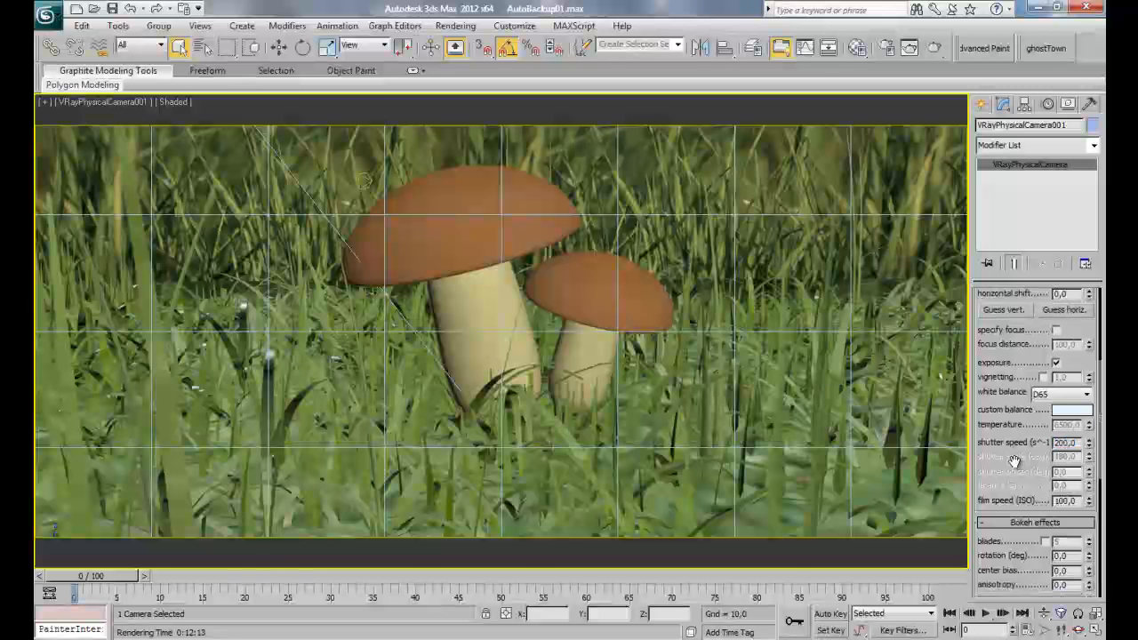
{"action": "left_click_drag", "start_coordinate": [1011, 435], "coordinate": [1011, 432]}
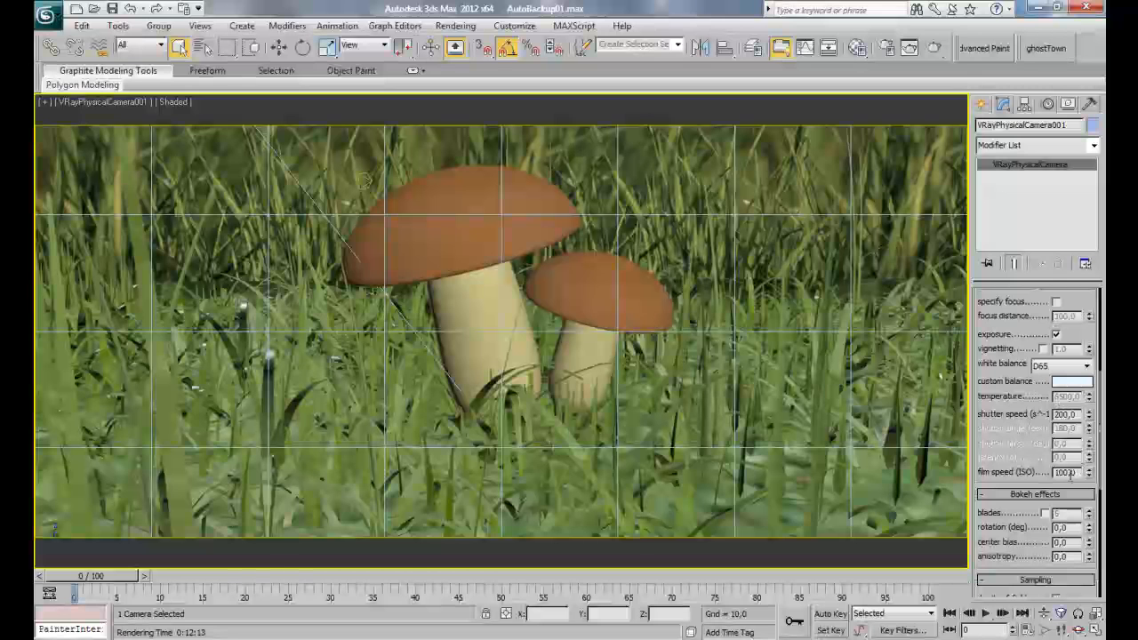
Step: Show the scene from the top and set the physical camera's f-number to 1.0
{"action": "left_click_drag", "start_coordinate": [1017, 430], "coordinate": [1018, 467]}
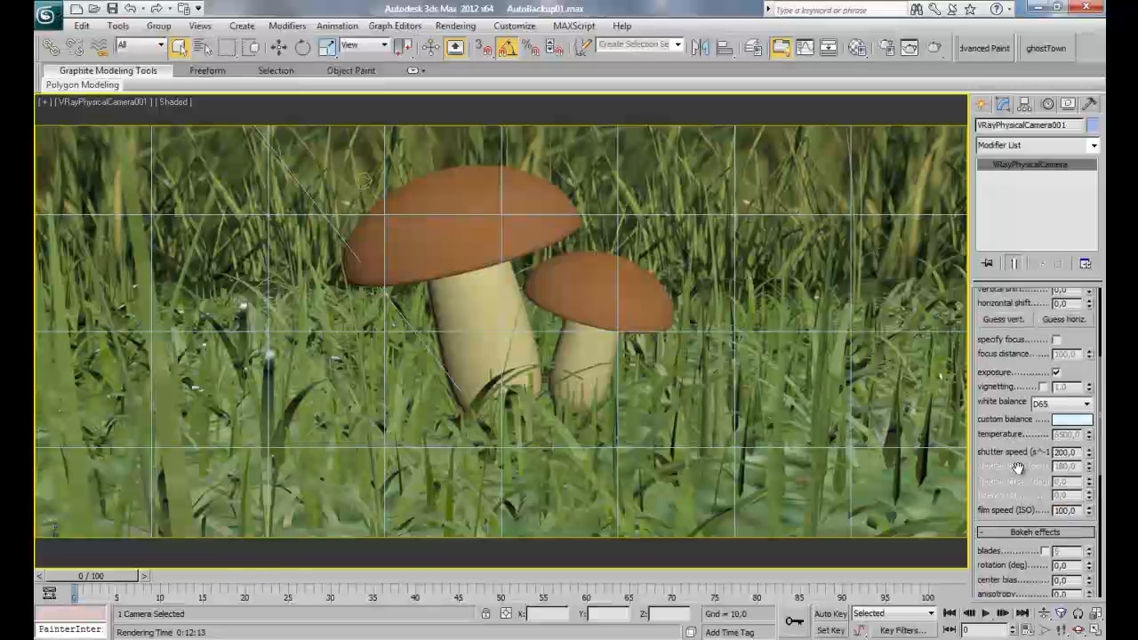
{"action": "scroll", "coordinate": [1017, 468], "scroll_direction": "up", "scroll_amount": 5}
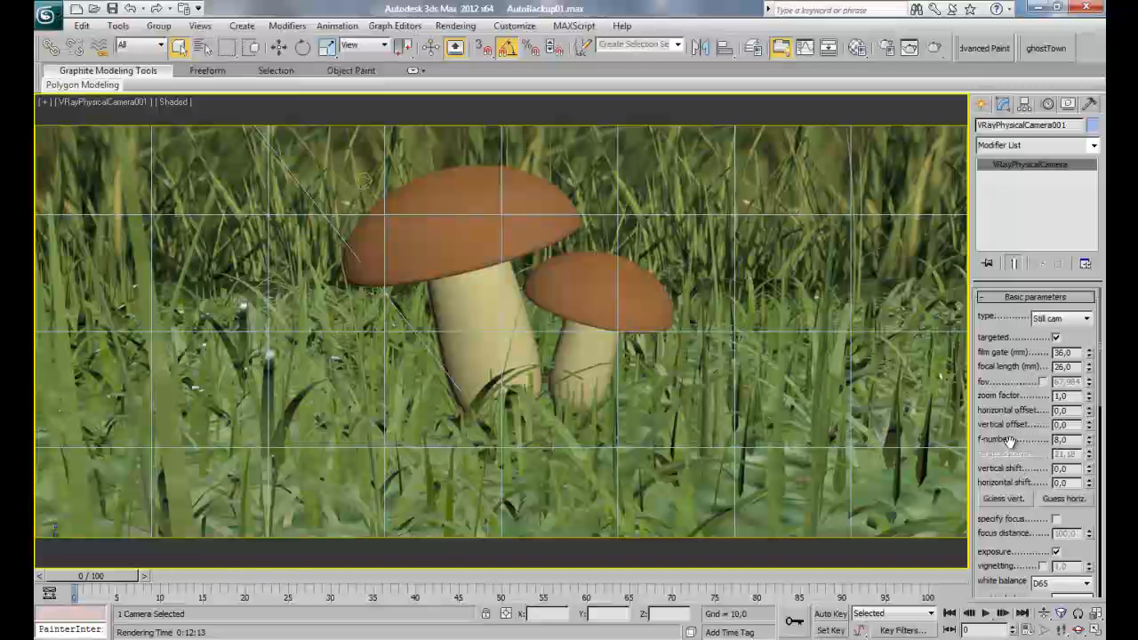
{"action": "left_click_drag", "start_coordinate": [1013, 446], "coordinate": [1006, 403]}
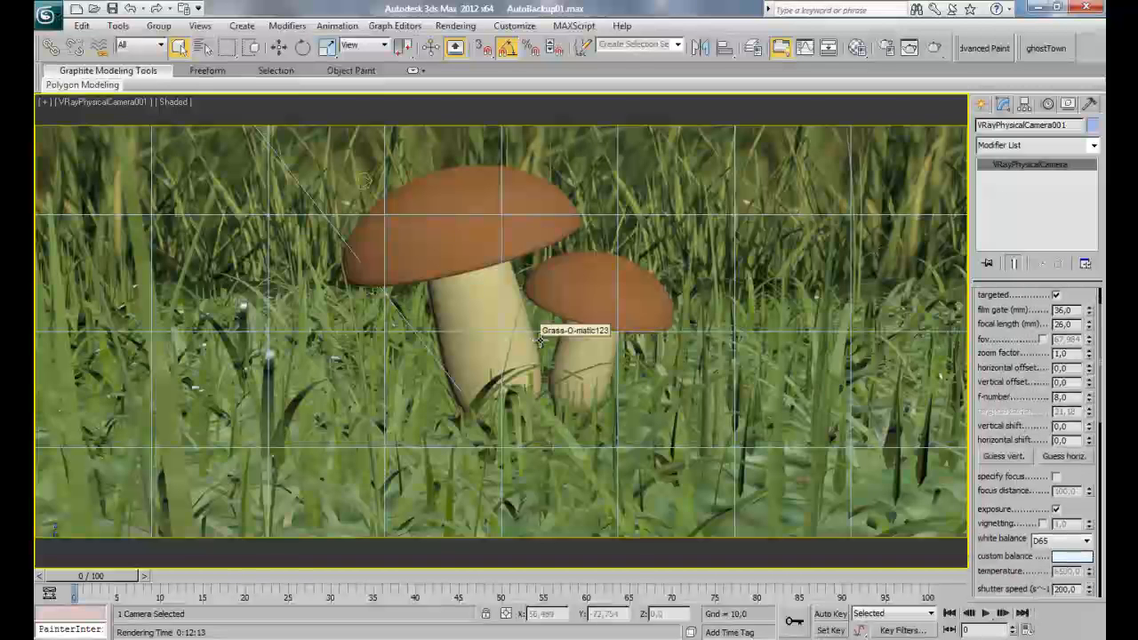
{"action": "key", "text": "t"}
{"action": "scroll", "coordinate": [491, 314], "scroll_direction": "down", "scroll_amount": 3}
{"action": "scroll", "coordinate": [495, 318], "scroll_direction": "down", "scroll_amount": 2}
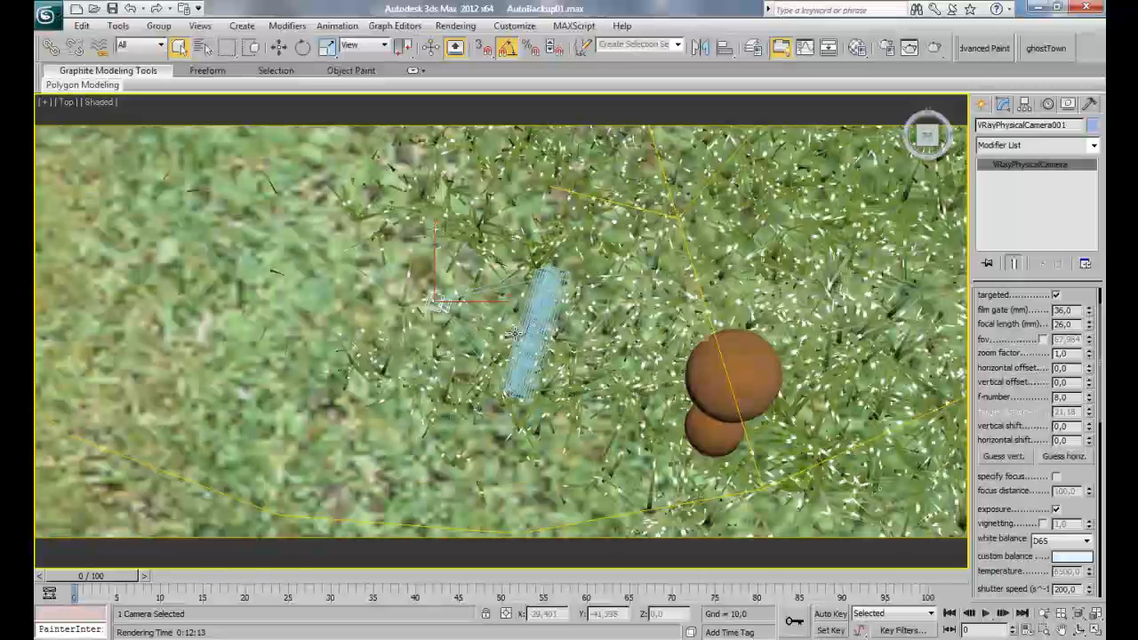
{"action": "middle_click_drag", "start_coordinate": [551, 339], "coordinate": [519, 346]}
{"action": "scroll", "coordinate": [583, 344], "scroll_direction": "up", "scroll_amount": 2}
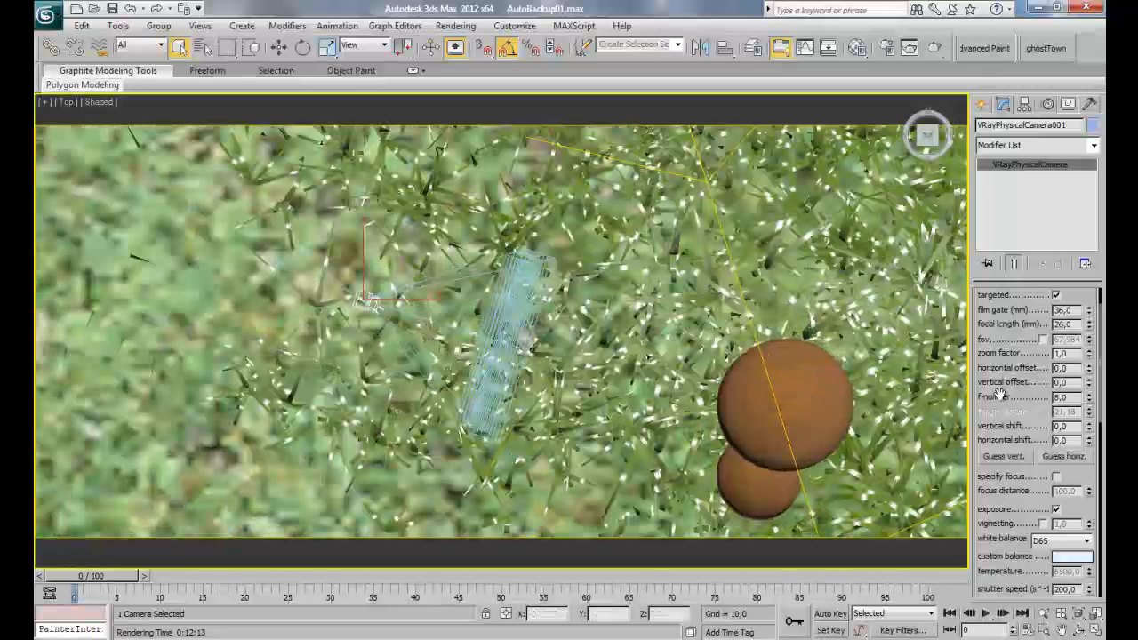
{"action": "middle_click_drag", "start_coordinate": [651, 342], "coordinate": [622, 326]}
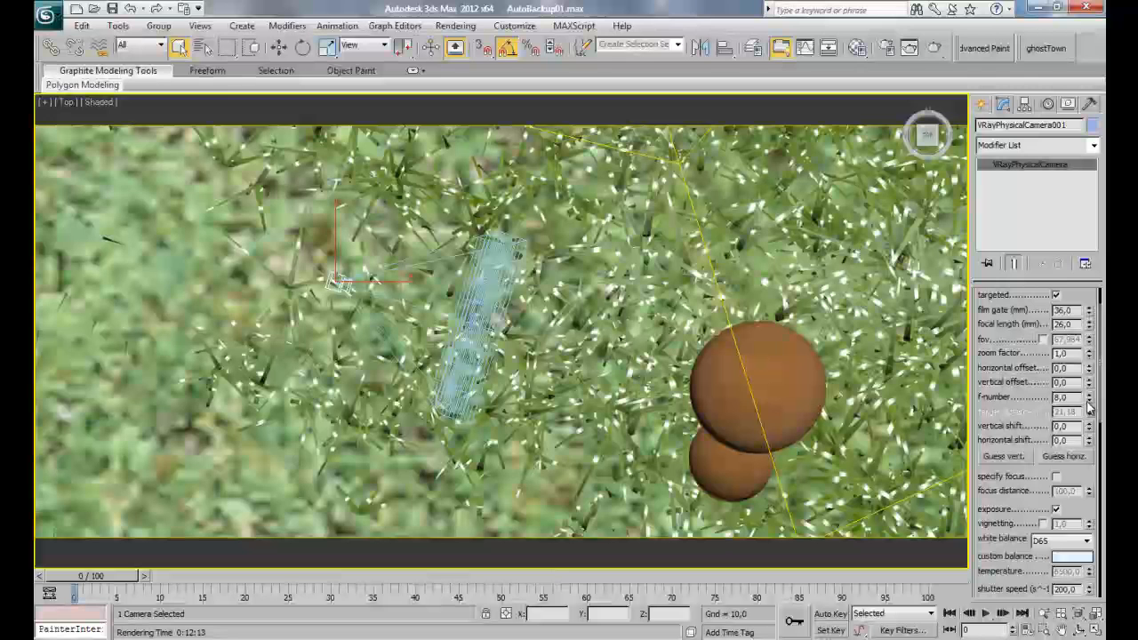
{"action": "left_click_drag", "start_coordinate": [1093, 403], "coordinate": [1091, 508]}
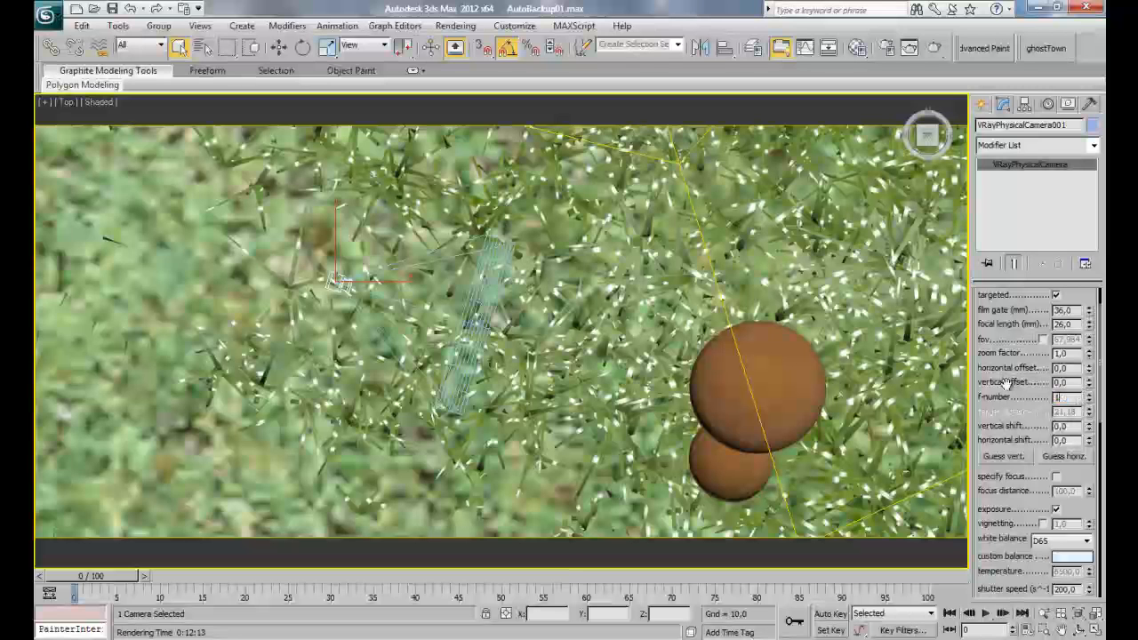
{"action": "key", "text": "Return"}
Step: Enable a specified focus for the camera and set the focus distance to about 59.94 at the mushrooms
{"action": "scroll", "coordinate": [365, 287], "scroll_direction": "up", "scroll_amount": 2}
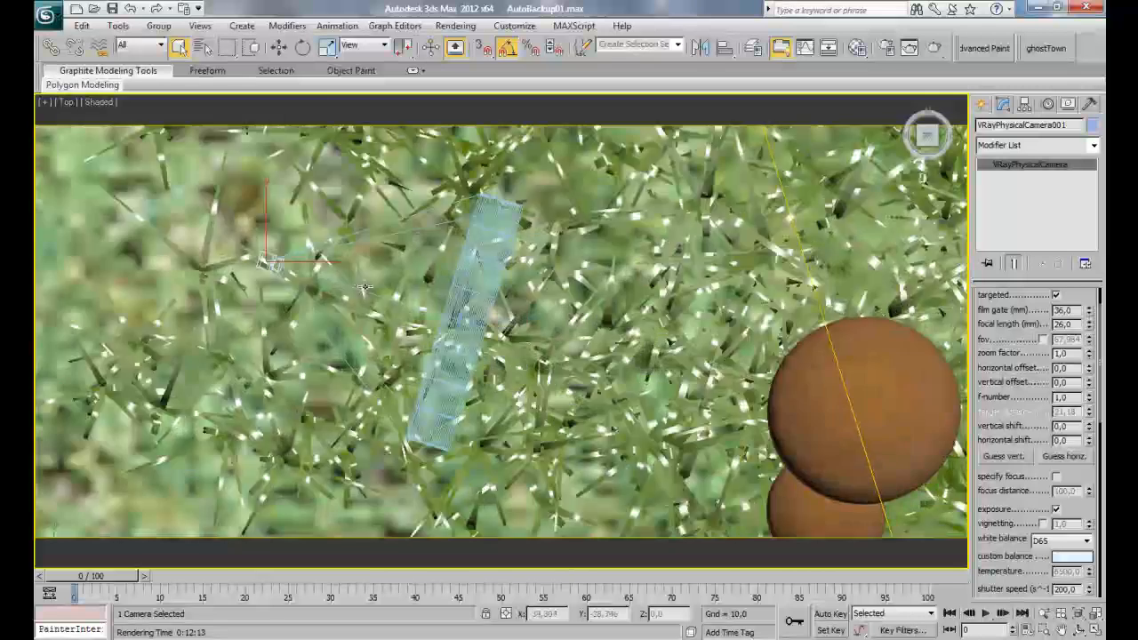
{"action": "scroll", "coordinate": [365, 288], "scroll_direction": "up", "scroll_amount": 4}
{"action": "scroll", "coordinate": [366, 289], "scroll_direction": "down", "scroll_amount": 4}
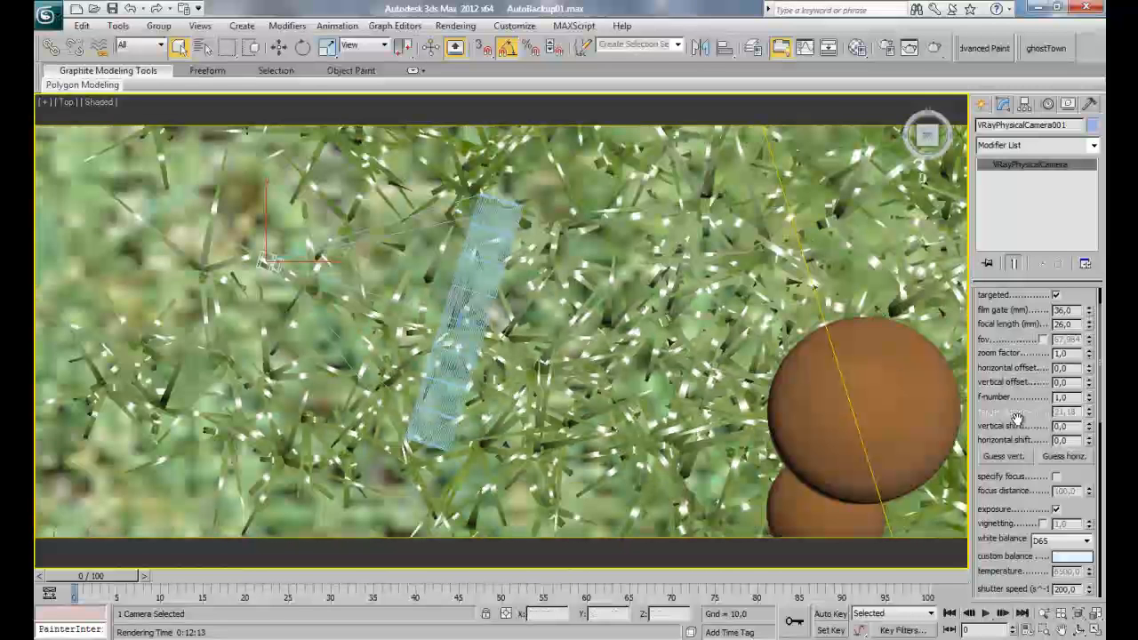
{"action": "left_click_drag", "start_coordinate": [1016, 418], "coordinate": [1014, 364]}
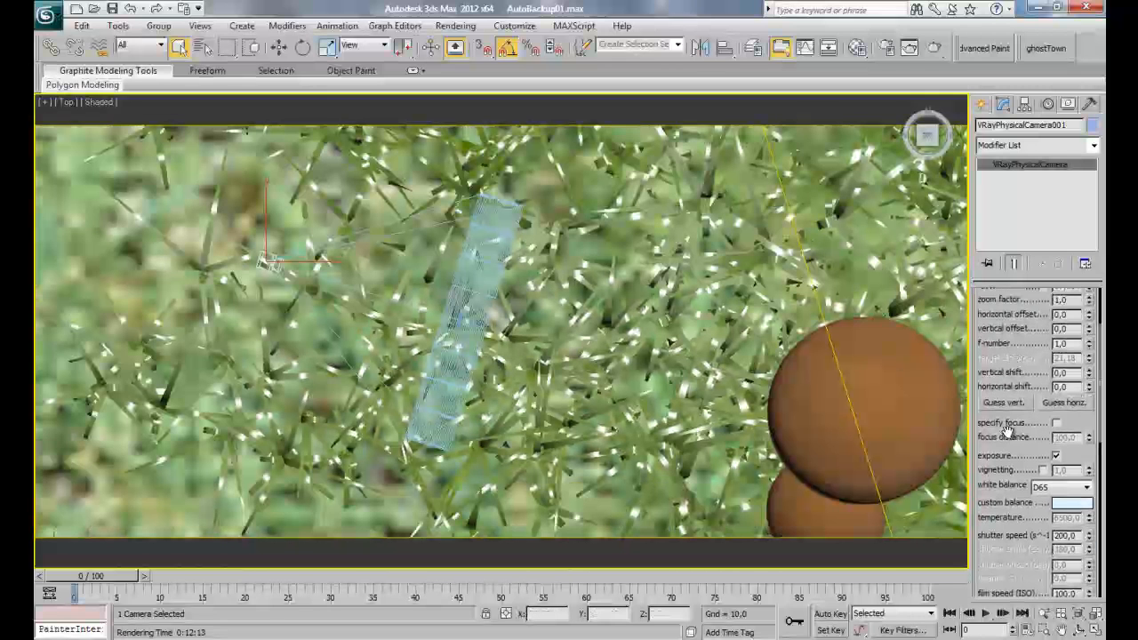
{"action": "left_click", "coordinate": [1056, 423]}
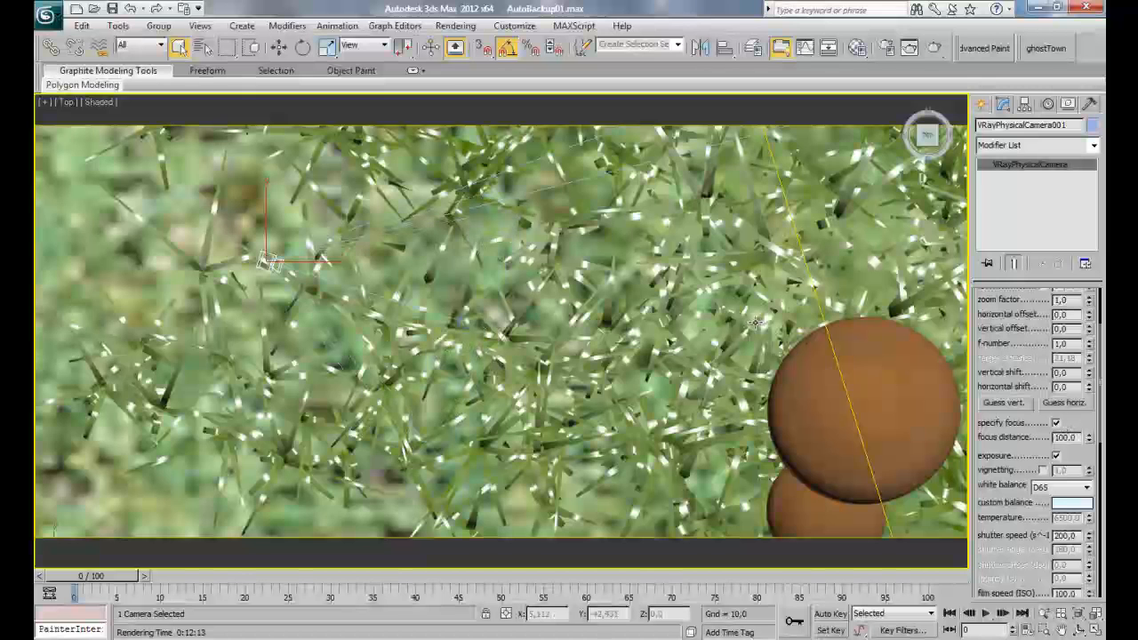
{"action": "scroll", "coordinate": [756, 323], "scroll_direction": "down", "scroll_amount": 4}
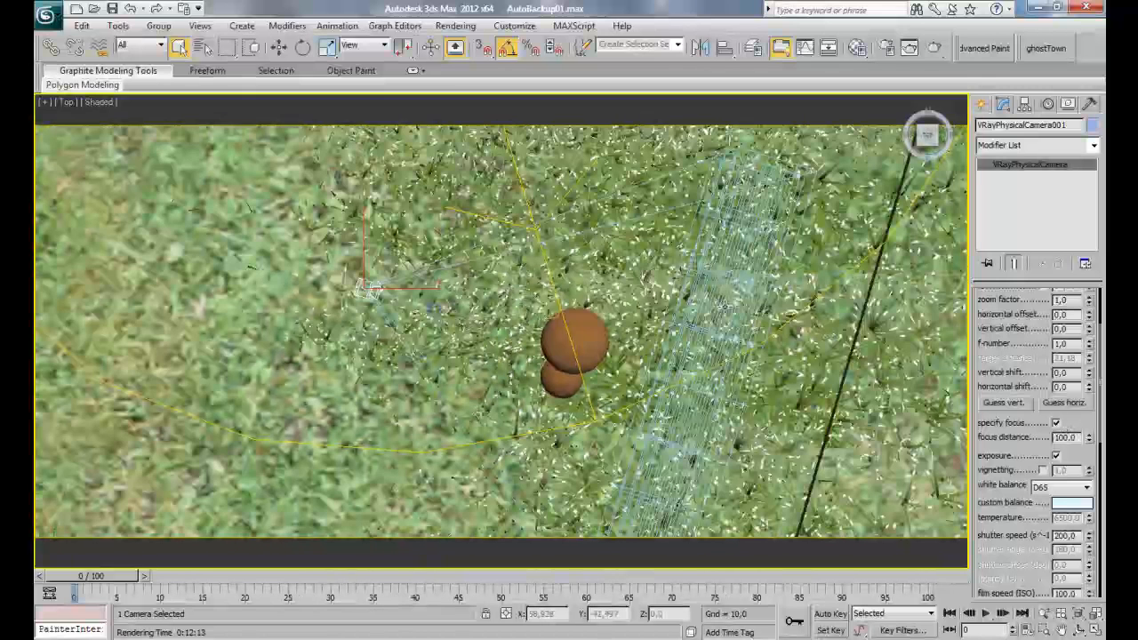
{"action": "left_click", "coordinate": [1088, 434]}
{"action": "left_click_drag", "start_coordinate": [1089, 438], "coordinate": [1059, 416]}
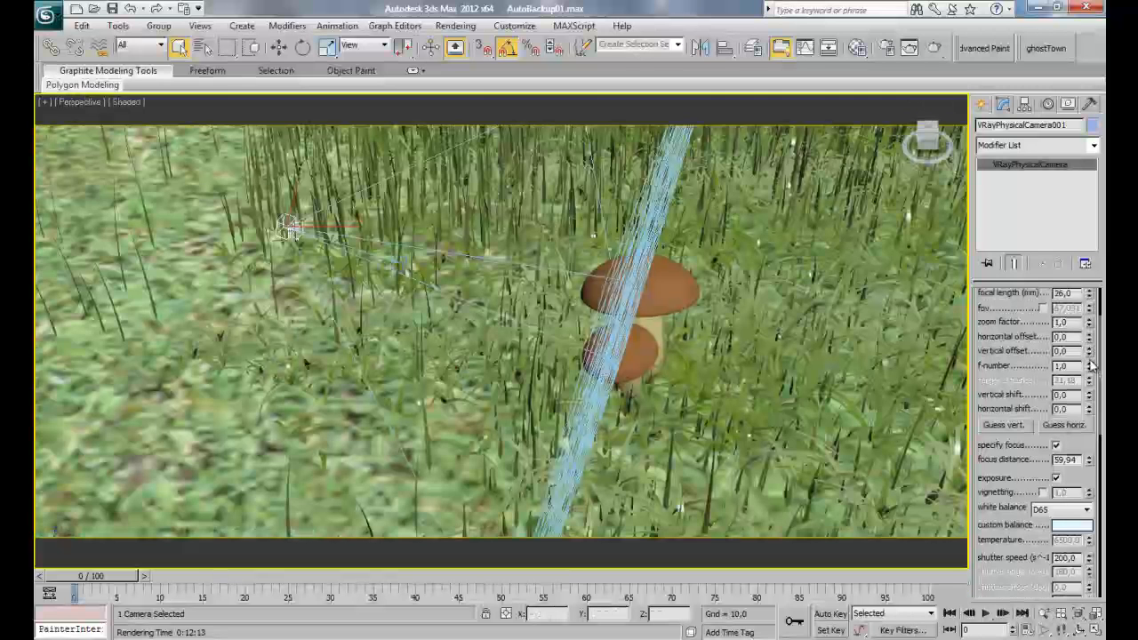
Step: Lower the camera's f-number to 0.32 and set its focus distance to 63.536 so the focus zone crosses the mushrooms
{"action": "left_click_drag", "start_coordinate": [1092, 365], "coordinate": [1086, 408]}
{"action": "middle_click_drag", "start_coordinate": [613, 289], "coordinate": [569, 269], "text": "alt"}
{"action": "left_click_drag", "start_coordinate": [1088, 457], "coordinate": [1088, 457]}
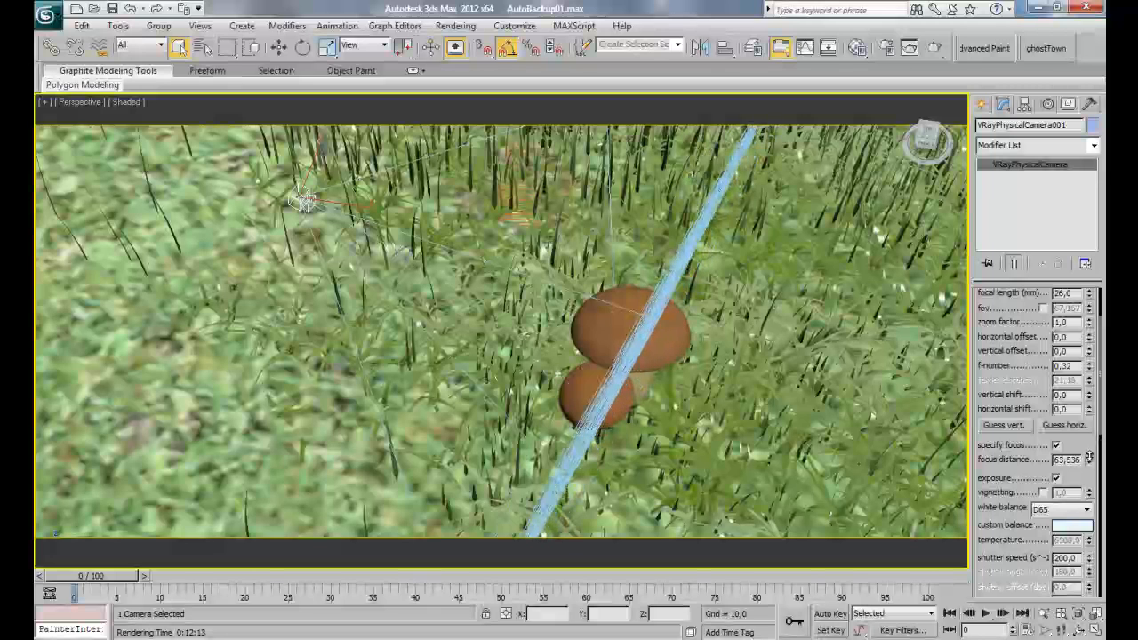
{"action": "middle_click_drag", "start_coordinate": [632, 269], "coordinate": [646, 196], "text": "alt"}
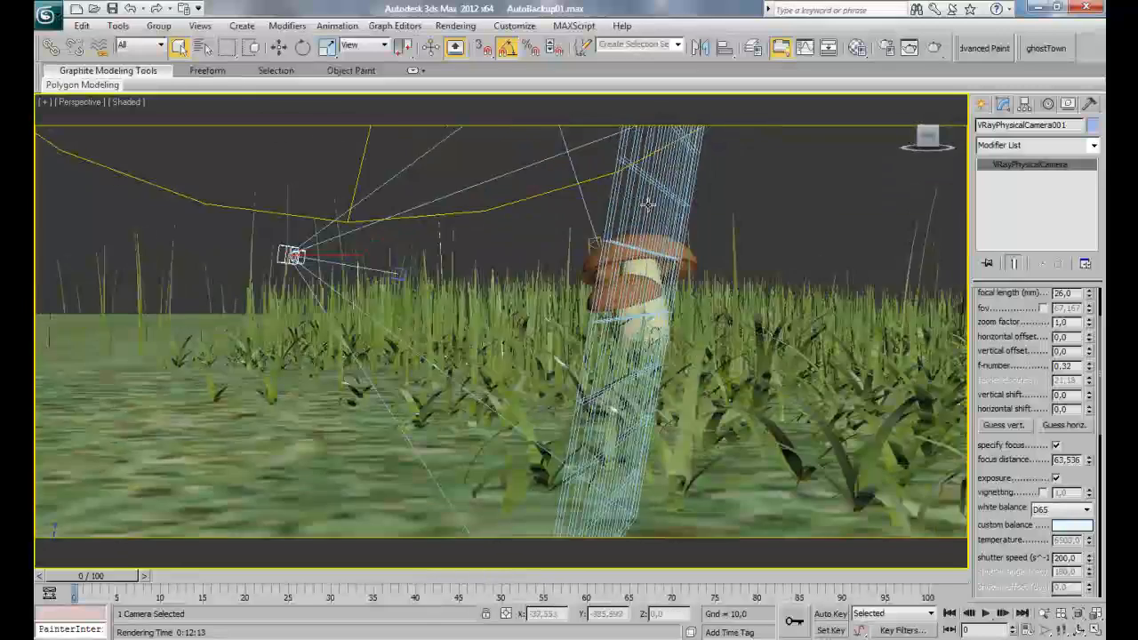
{"action": "key", "text": "t"}
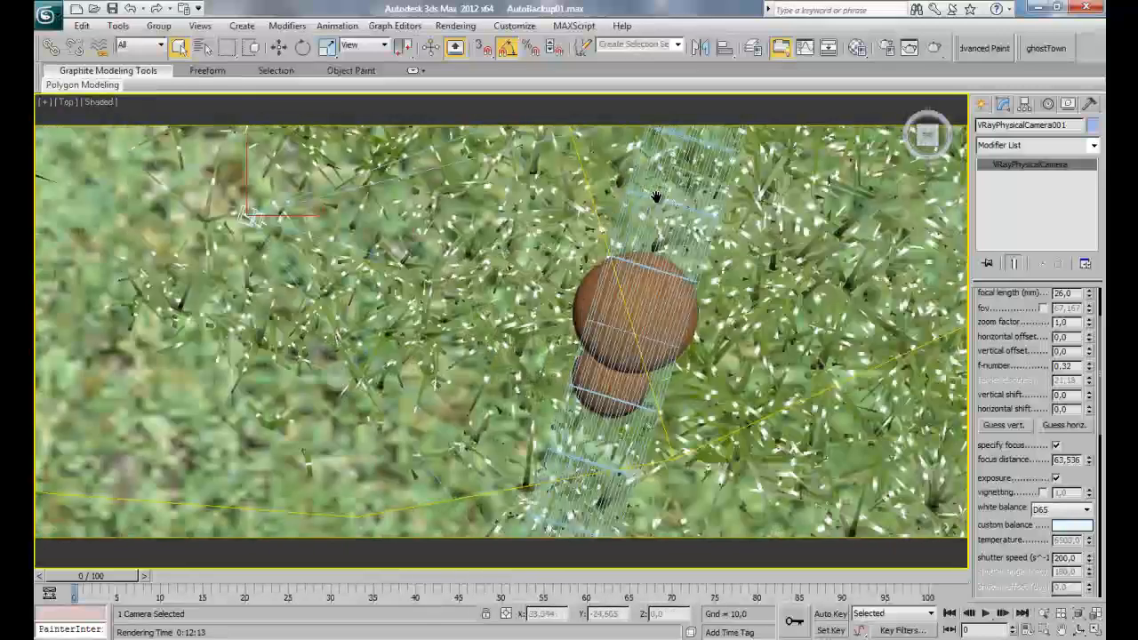
{"action": "scroll", "coordinate": [654, 195], "scroll_direction": "up", "scroll_amount": 2}
{"action": "scroll", "coordinate": [655, 145], "scroll_direction": "down", "scroll_amount": 2}
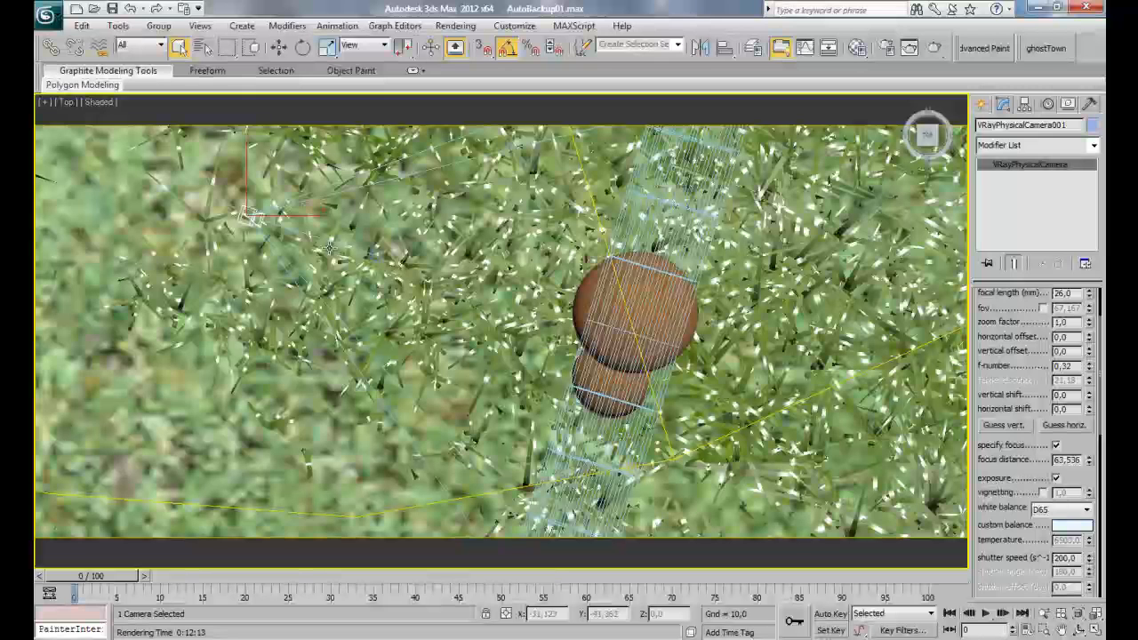
Step: Move the camera target beside the larger mushroom, to about X 1.943 and Y -52.213, and reselect the physical camera
{"action": "left_click", "coordinate": [375, 258]}
{"action": "key", "text": "w"}
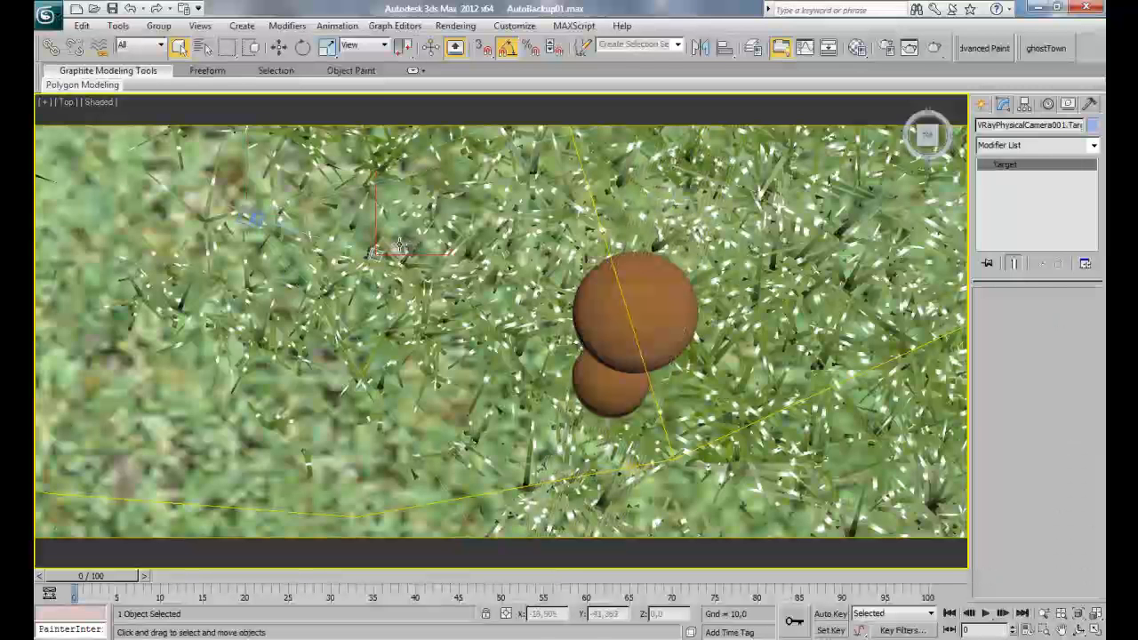
{"action": "left_click_drag", "start_coordinate": [398, 233], "coordinate": [563, 297]}
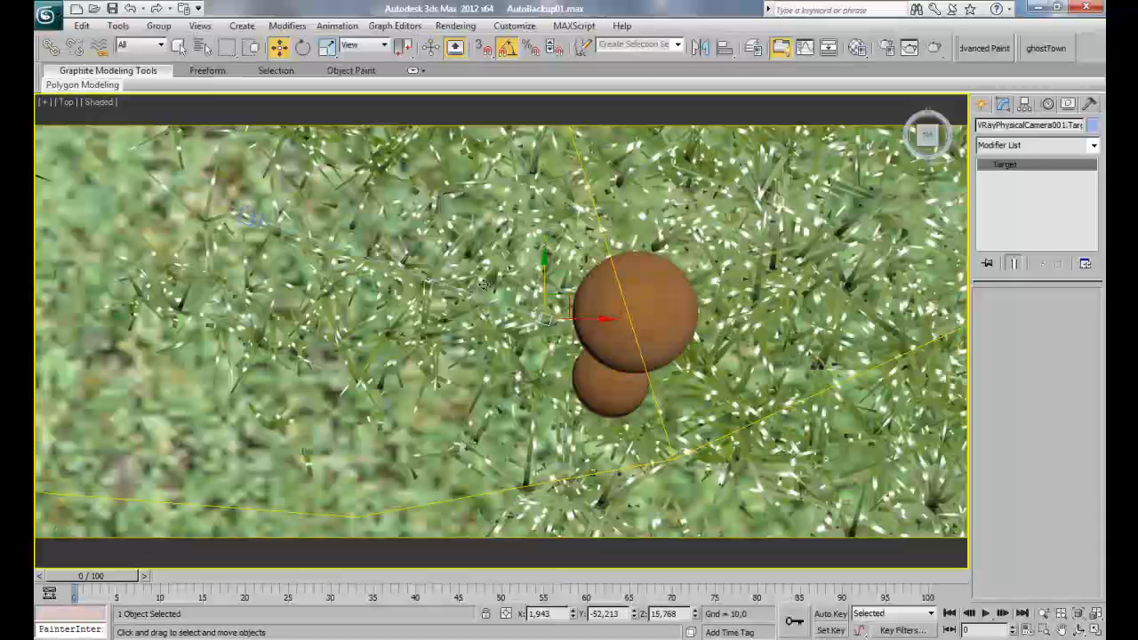
{"action": "left_click", "coordinate": [262, 218]}
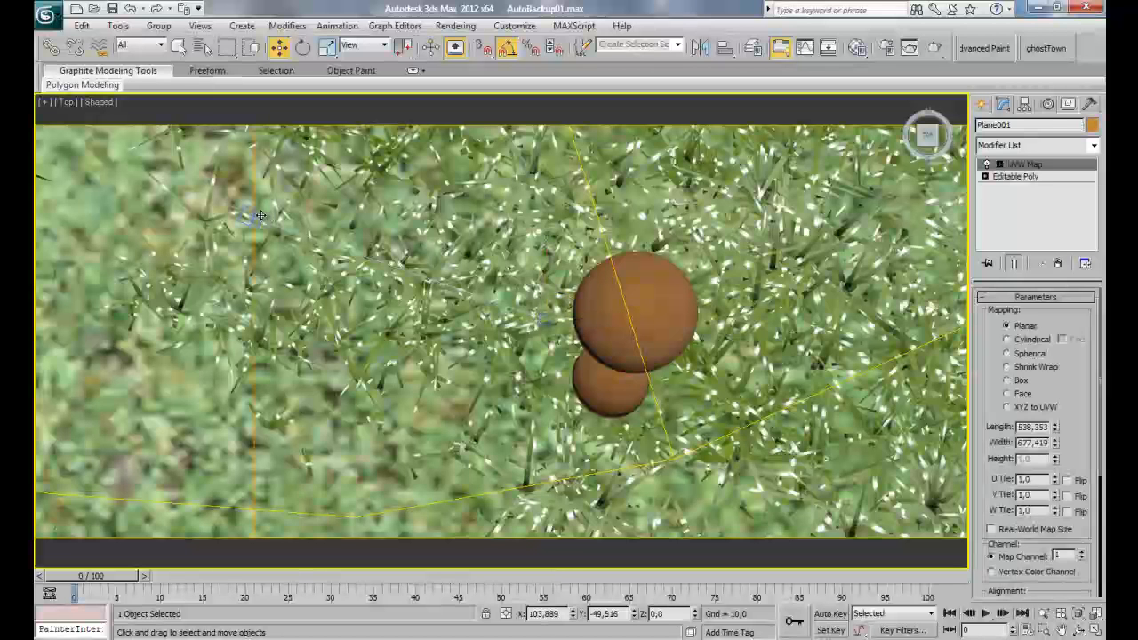
{"action": "left_click", "coordinate": [261, 216]}
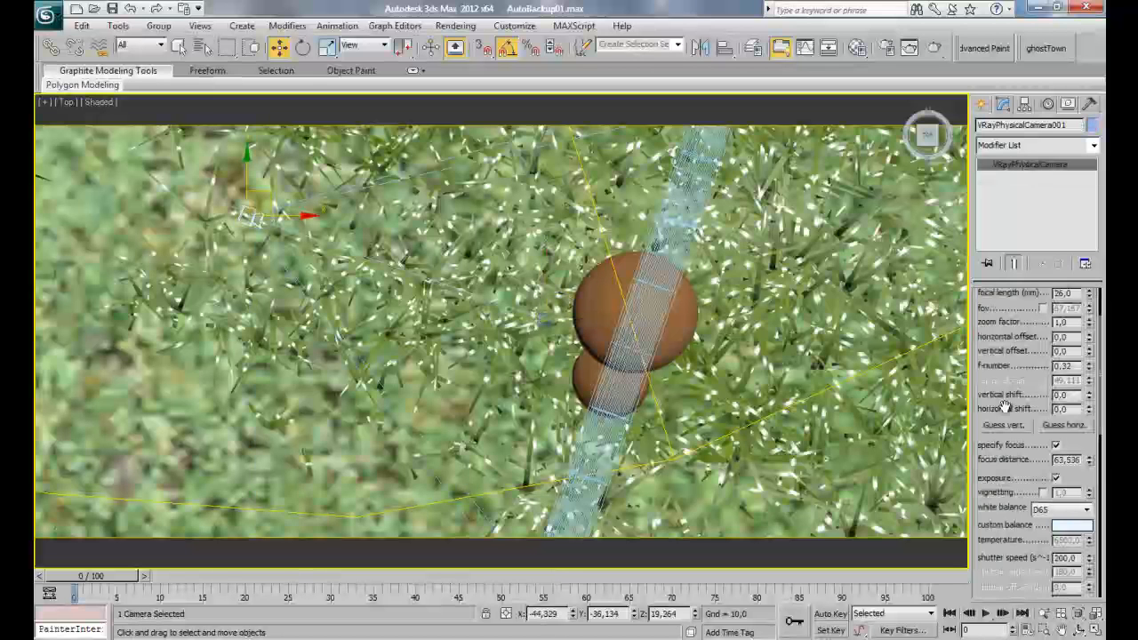
Step: Turn on depth of field in the V-Ray camera render settings and set its aperture to 1.0
{"action": "left_click_drag", "start_coordinate": [1009, 463], "coordinate": [1007, 381]}
{"action": "scroll", "coordinate": [1007, 381], "scroll_direction": "down", "scroll_amount": 5}
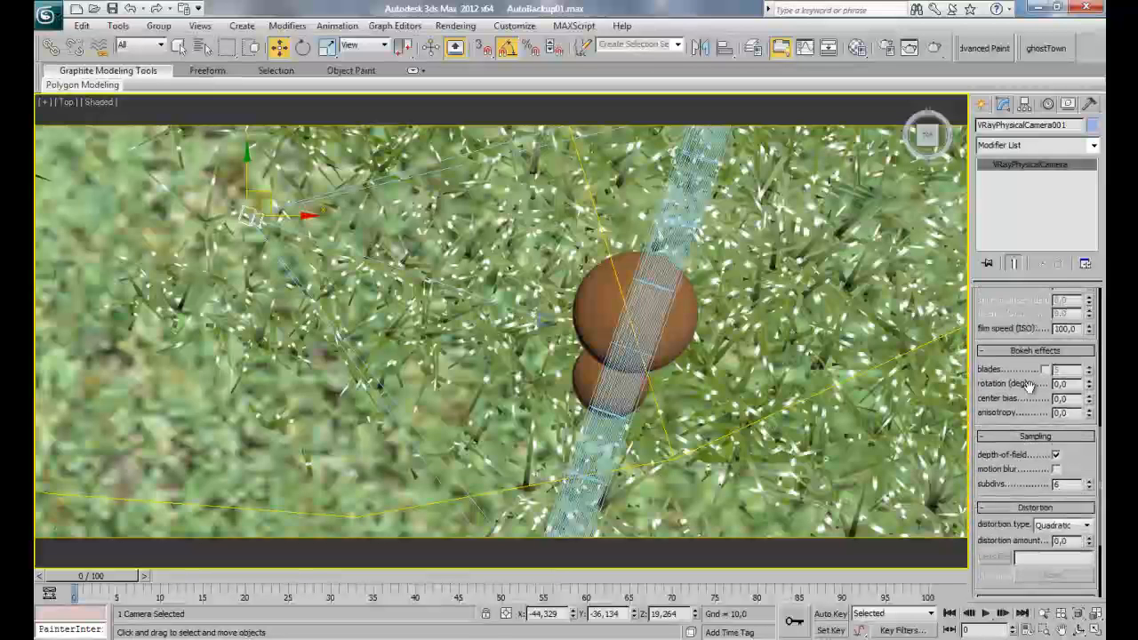
{"action": "scroll", "coordinate": [1028, 385], "scroll_direction": "down", "scroll_amount": 2}
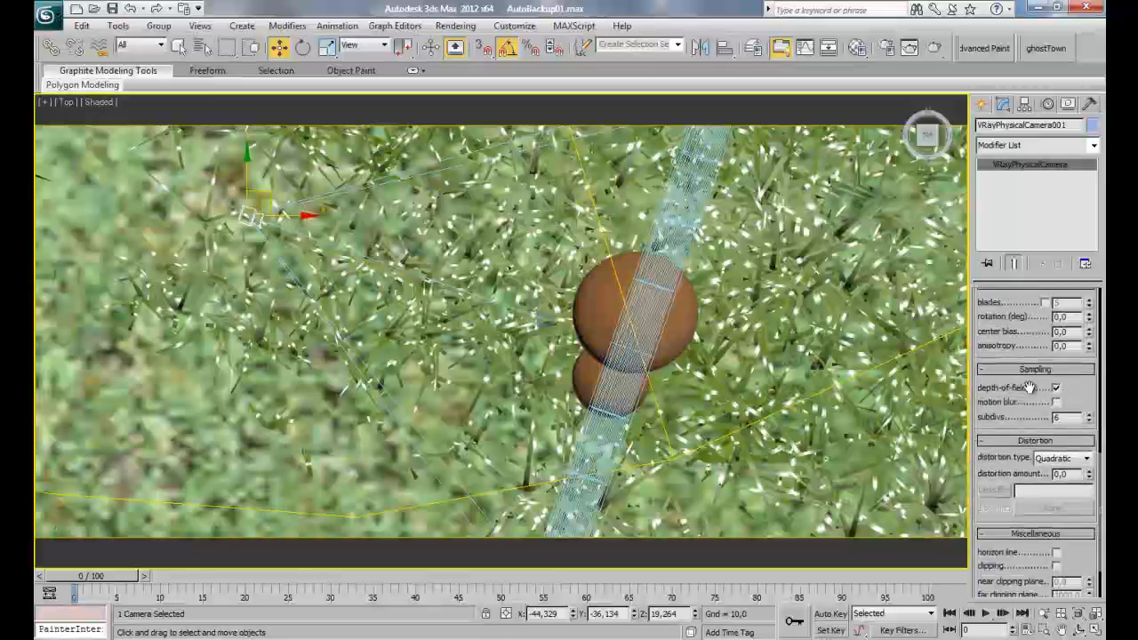
{"action": "left_click", "coordinate": [887, 48]}
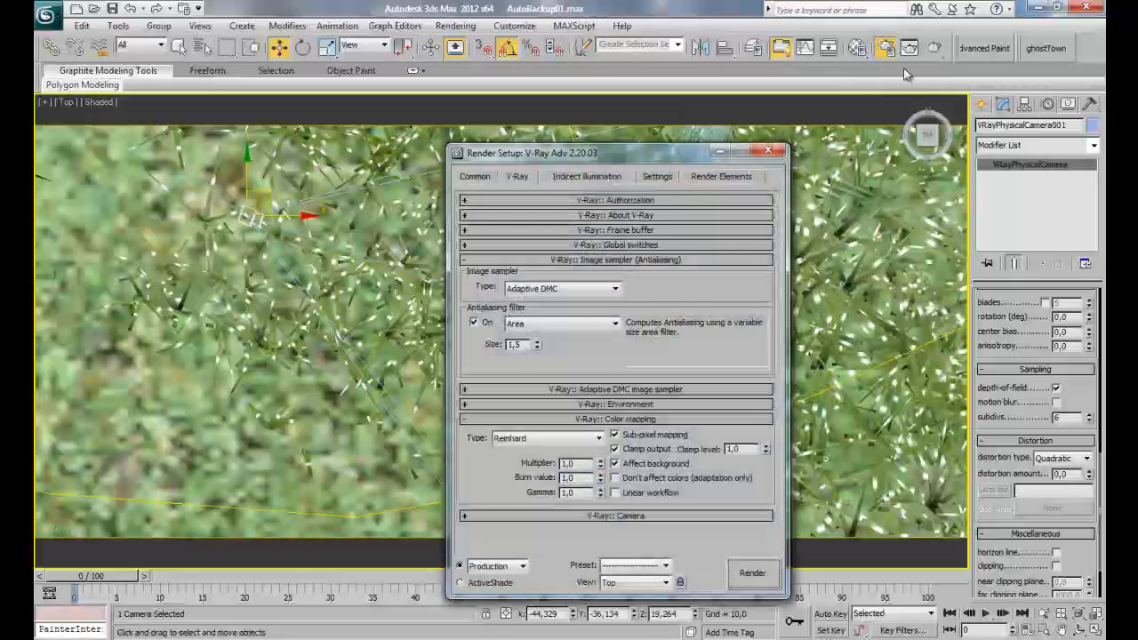
{"action": "left_click_drag", "start_coordinate": [607, 152], "coordinate": [813, 78]}
{"action": "left_click", "coordinate": [780, 444]}
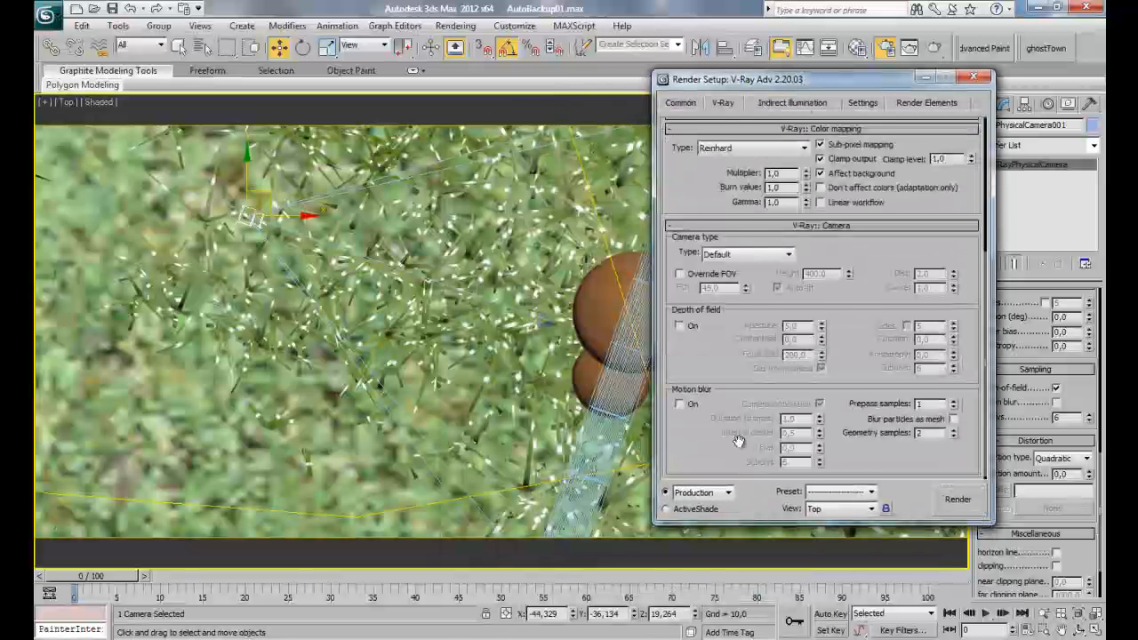
{"action": "left_click_drag", "start_coordinate": [740, 441], "coordinate": [744, 407]}
{"action": "left_click", "coordinate": [690, 321]}
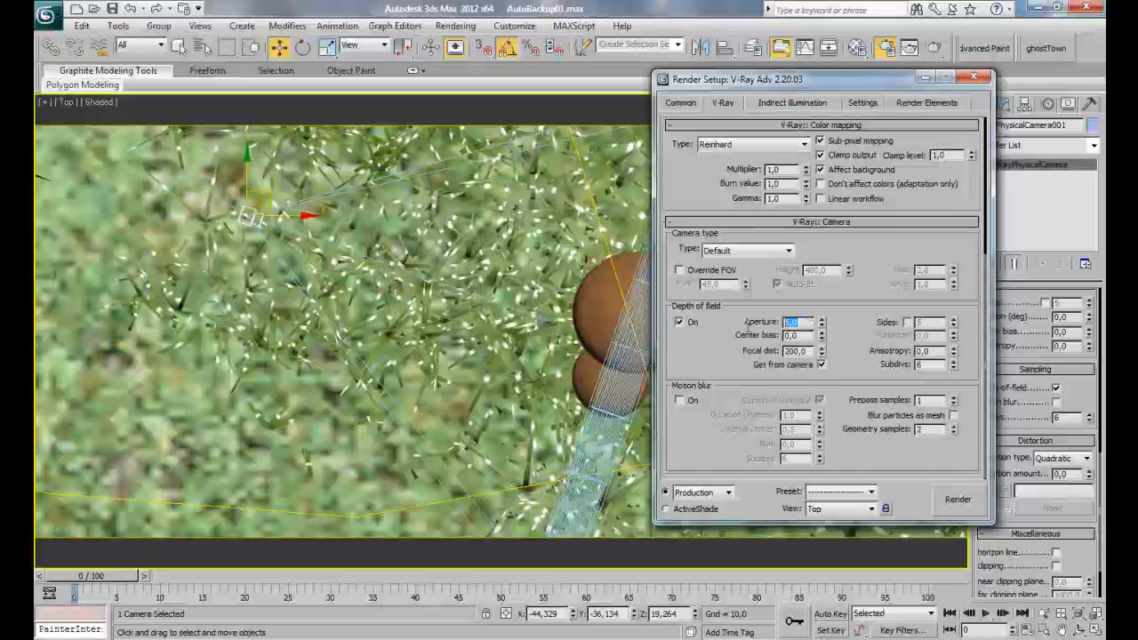
{"action": "type", "text": "1"}
{"action": "key", "text": "Return"}
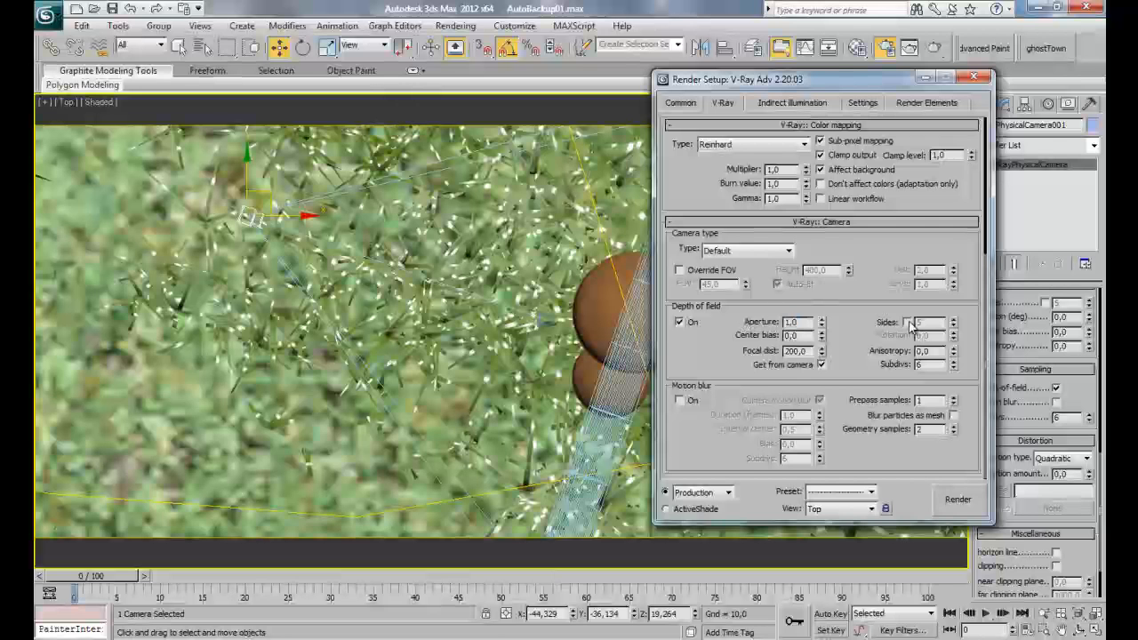
Step: Enable depth-of-field sides with a value of 8, set the anisotropy to 0.5, and close the render setup
{"action": "left_click", "coordinate": [906, 322]}
{"action": "key", "text": "BackSpace"}
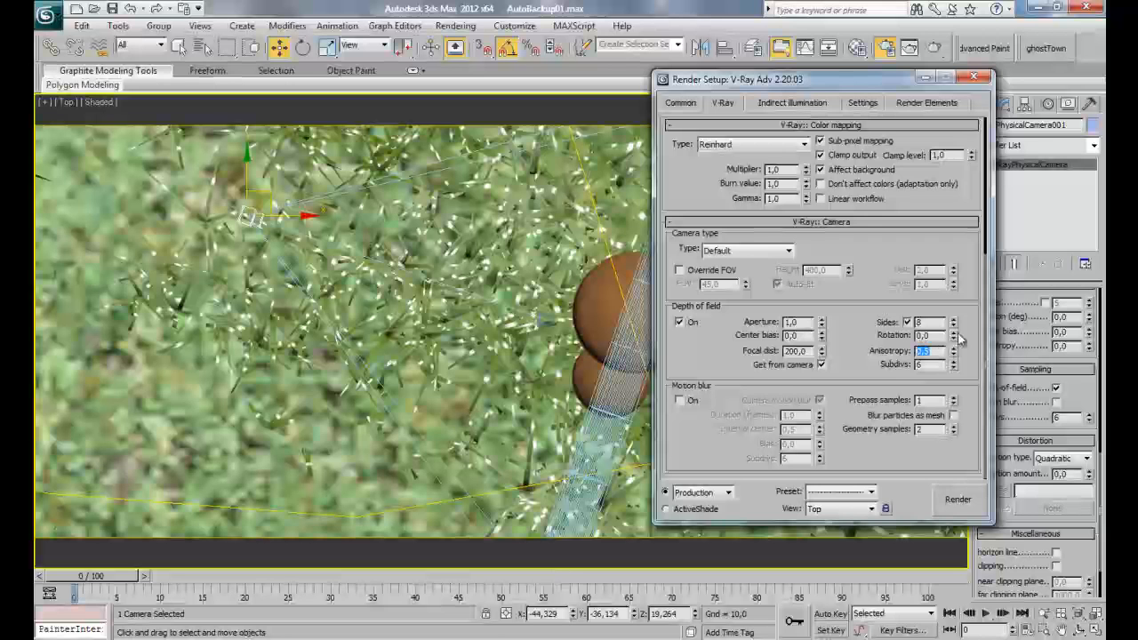
{"action": "left_click", "coordinate": [811, 222]}
{"action": "left_click", "coordinate": [974, 77]}
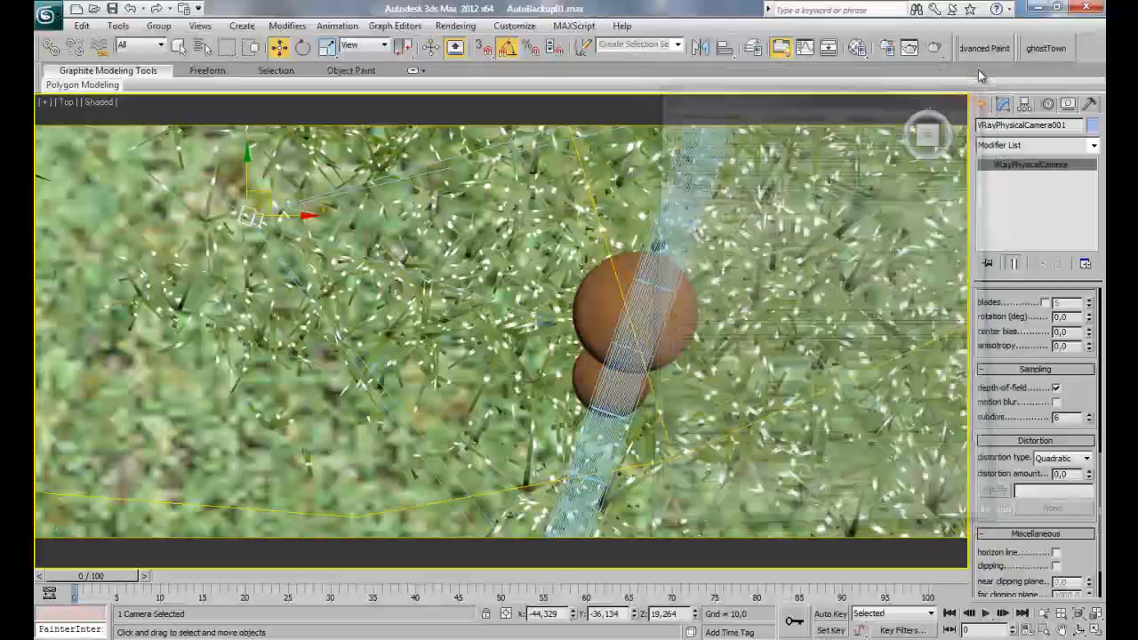
Step: Switch back to the physical camera's view and reframe it so both mushrooms sit near the middle of the frame
{"action": "key", "text": "c"}
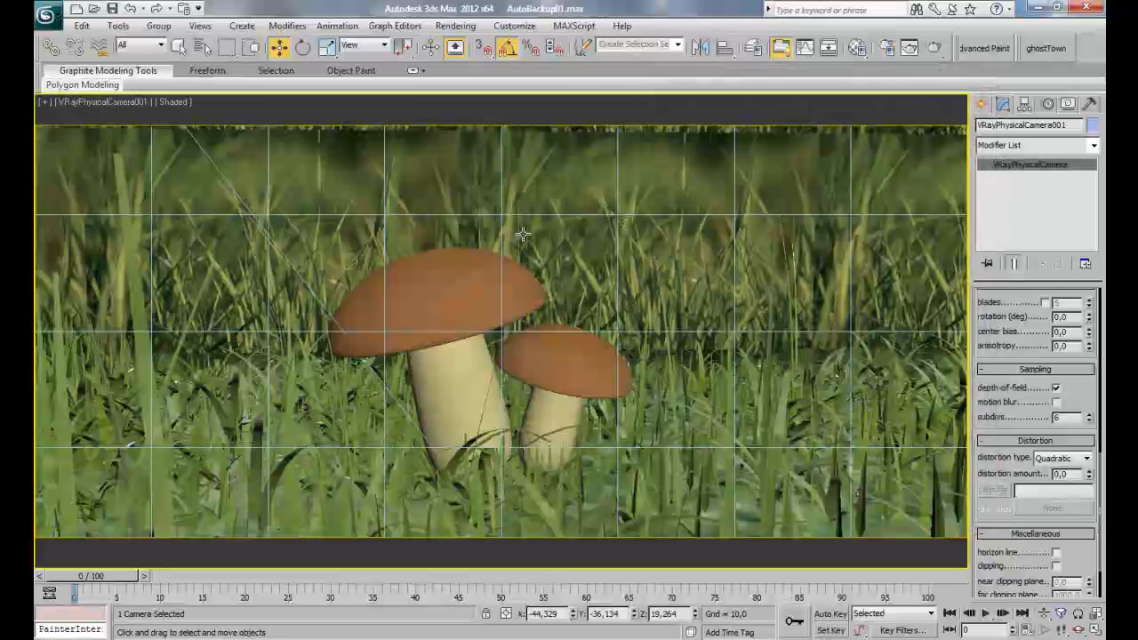
{"action": "middle_click_drag", "start_coordinate": [518, 285], "coordinate": [527, 214]}
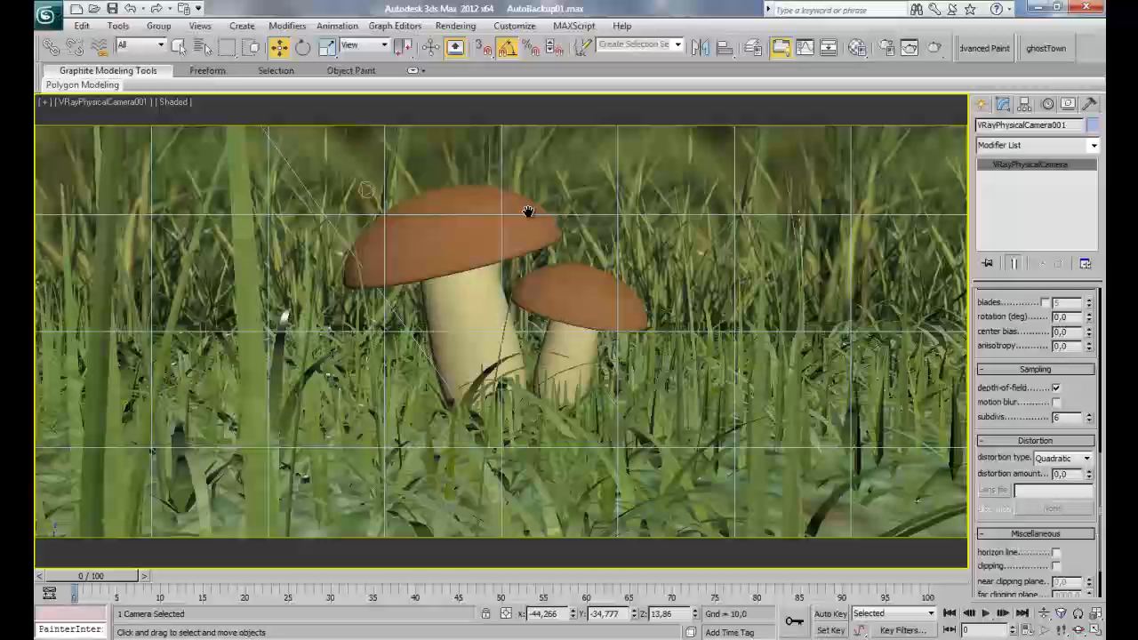
{"action": "left_click_drag", "start_coordinate": [527, 211], "coordinate": [528, 217]}
{"action": "middle_click_drag", "start_coordinate": [503, 250], "coordinate": [498, 250]}
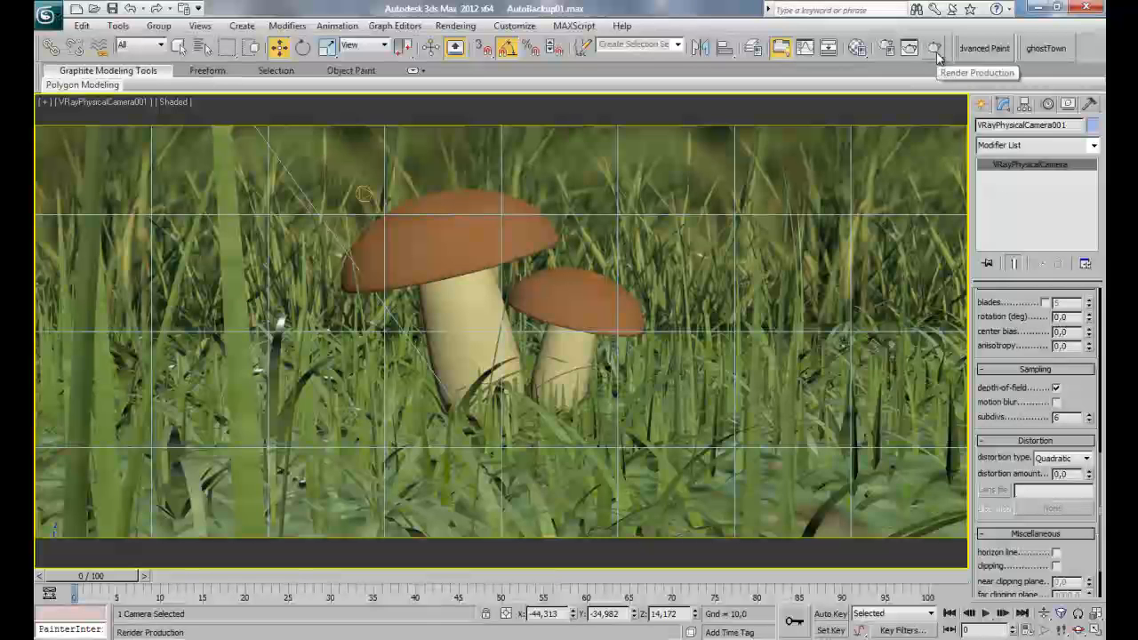
Step: Set the physical camera's shutter speed to 5500 and render the camera view
{"action": "scroll", "coordinate": [1007, 516], "scroll_direction": "up", "scroll_amount": 5}
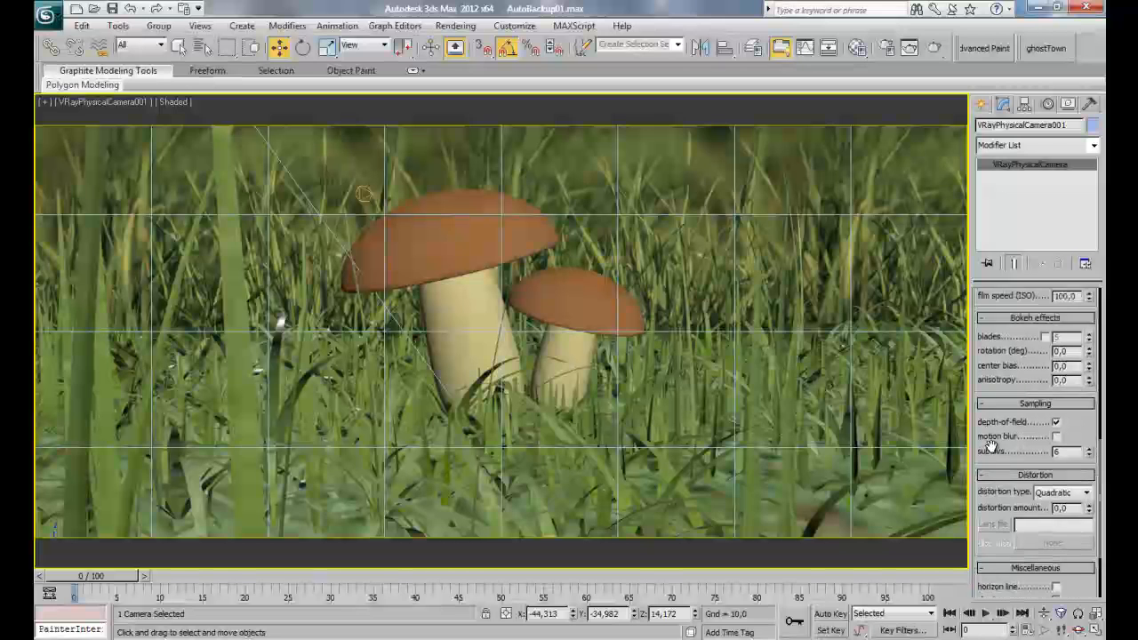
{"action": "scroll", "coordinate": [1031, 484], "scroll_direction": "up", "scroll_amount": 6}
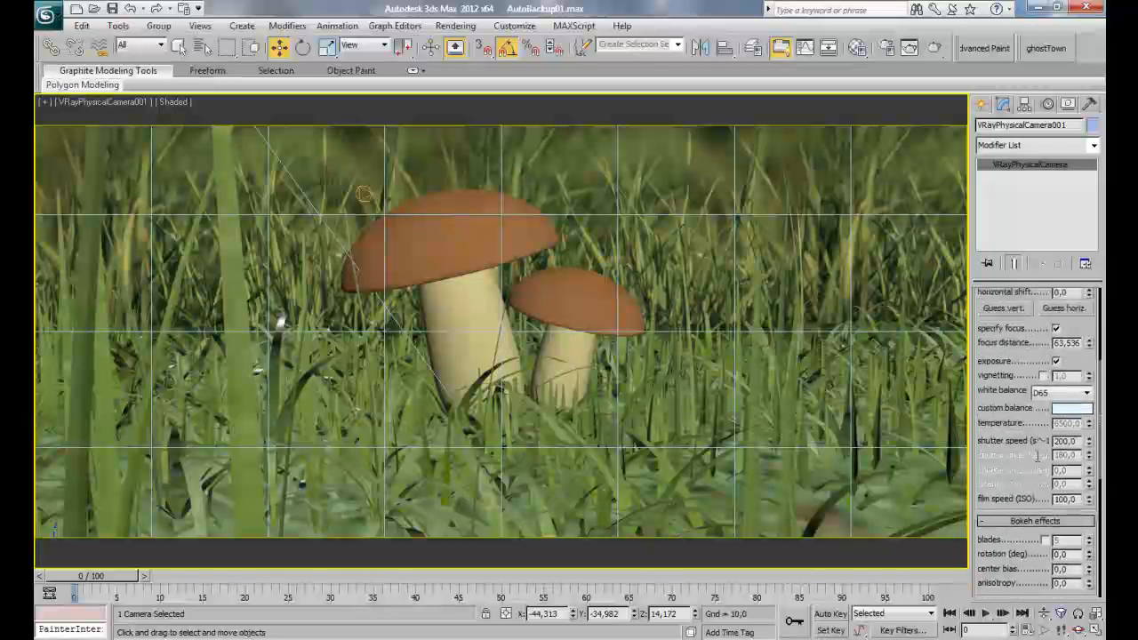
{"action": "left_click", "coordinate": [1077, 441]}
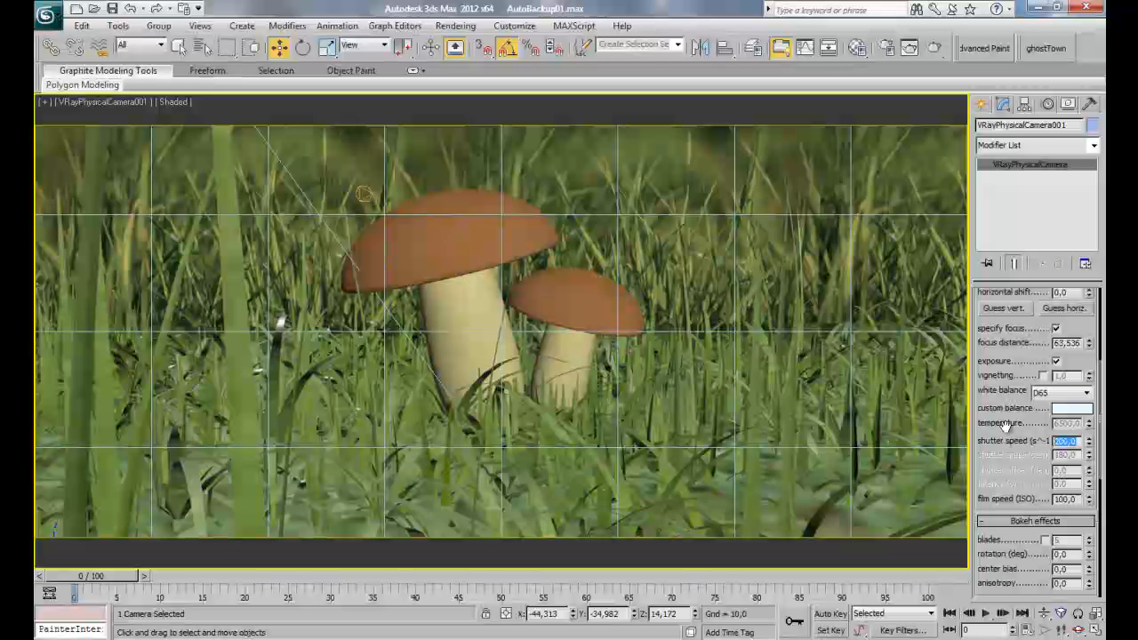
{"action": "scroll", "coordinate": [1004, 425], "scroll_direction": "up", "scroll_amount": 7}
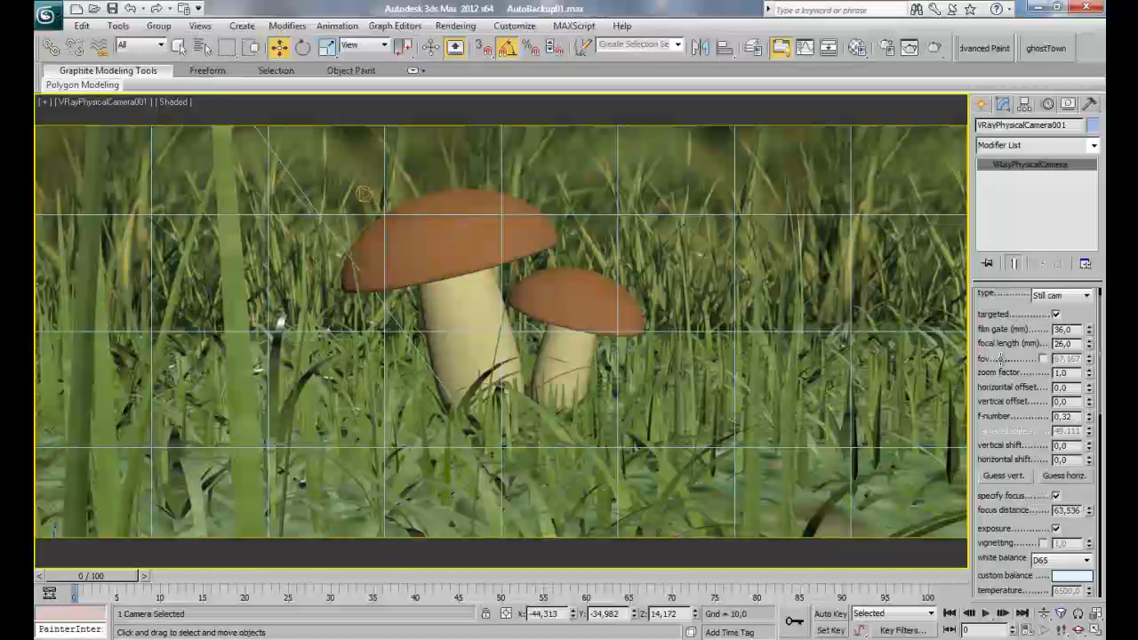
{"action": "scroll", "coordinate": [1002, 356], "scroll_direction": "down", "scroll_amount": 4}
{"action": "scroll", "coordinate": [1008, 345], "scroll_direction": "down", "scroll_amount": 2}
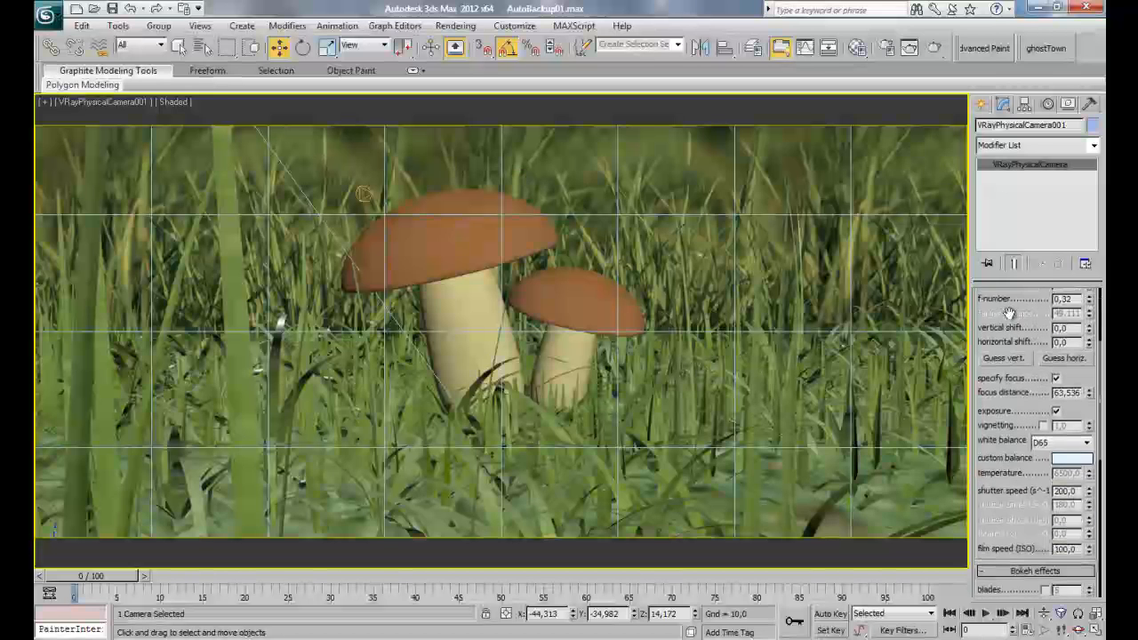
{"action": "scroll", "coordinate": [1002, 455], "scroll_direction": "down", "scroll_amount": 1}
{"action": "scroll", "coordinate": [1002, 453], "scroll_direction": "down", "scroll_amount": 1}
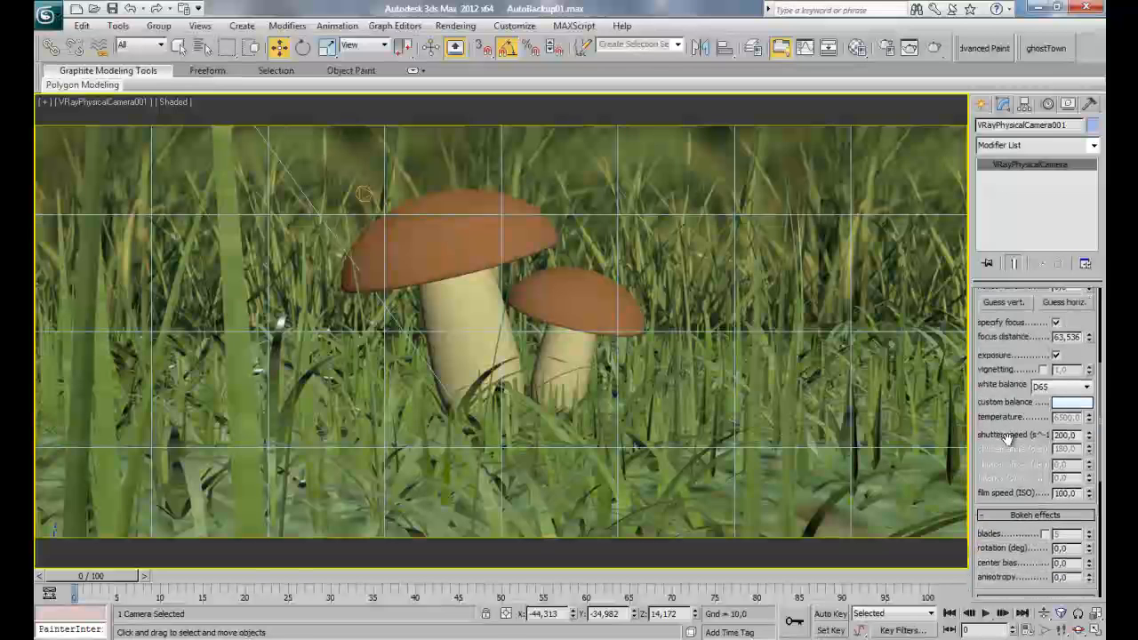
{"action": "left_click_drag", "start_coordinate": [1079, 435], "coordinate": [1033, 434]}
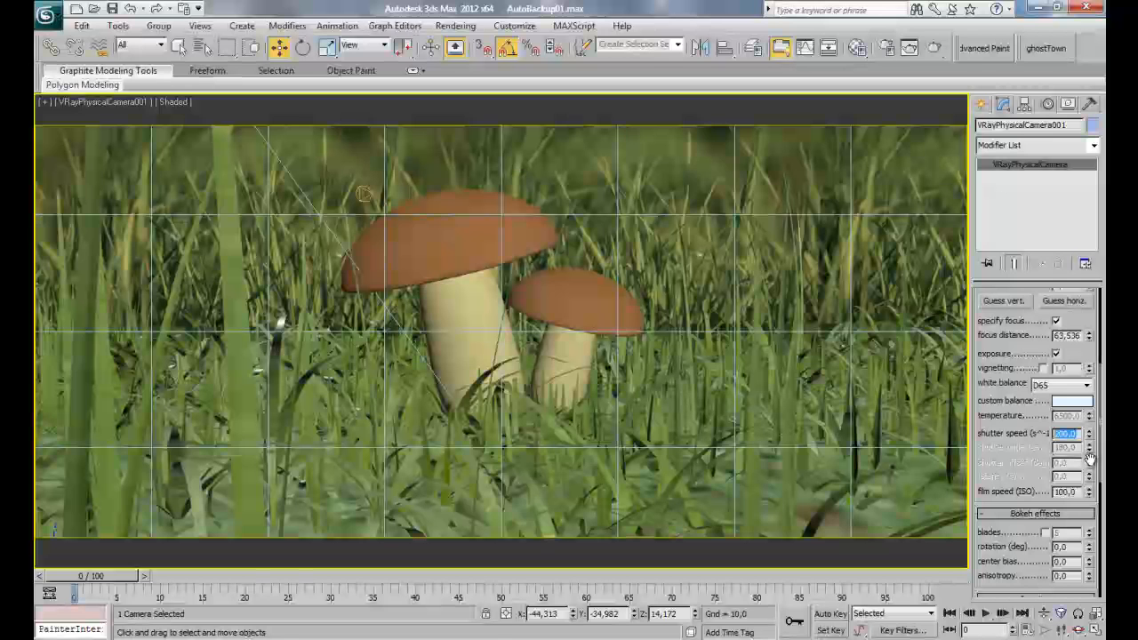
{"action": "type", "text": "500"}
{"action": "key", "text": "Return"}
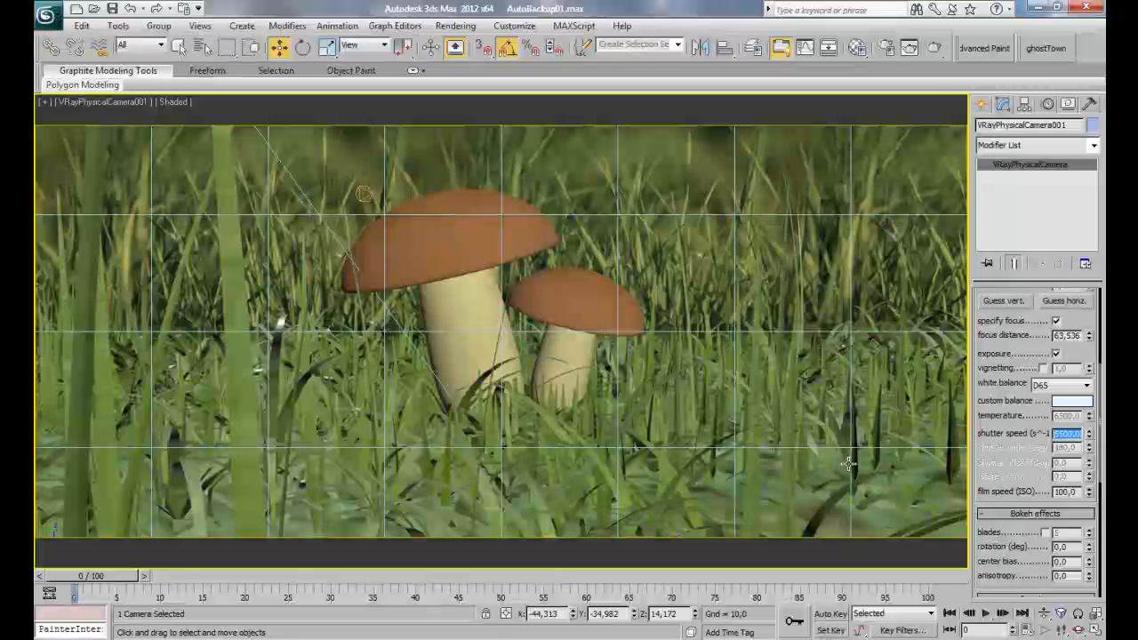
{"action": "left_click", "coordinate": [936, 50]}
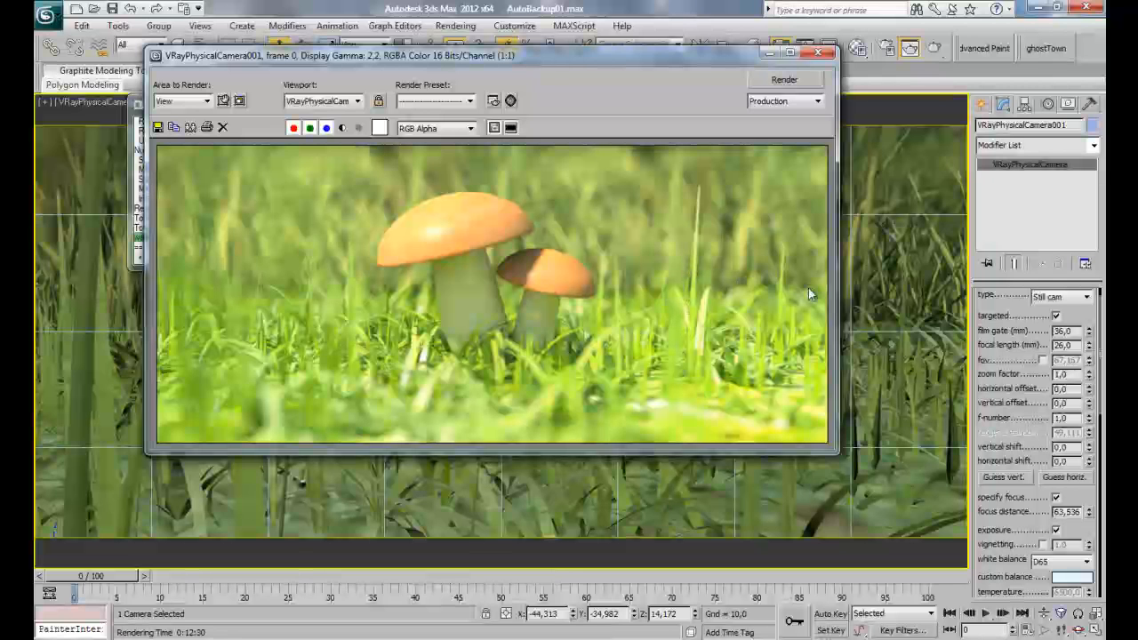
Step: Check the exposure of the finished render, set the camera's shutter speed to 8000 and render the view again
{"action": "left_click_drag", "start_coordinate": [1001, 414], "coordinate": [1007, 302]}
{"action": "left_click_drag", "start_coordinate": [1002, 474], "coordinate": [1003, 446]}
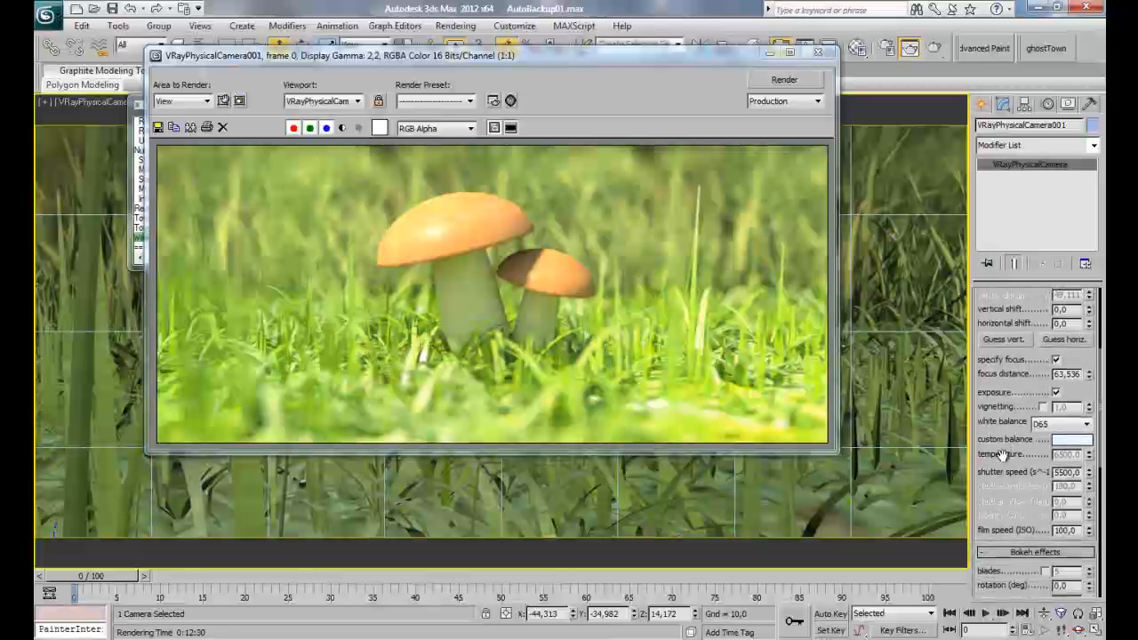
{"action": "left_click", "coordinate": [601, 334]}
{"action": "scroll", "coordinate": [601, 334], "scroll_direction": "up", "scroll_amount": 1}
{"action": "scroll", "coordinate": [602, 333], "scroll_direction": "down", "scroll_amount": 1}
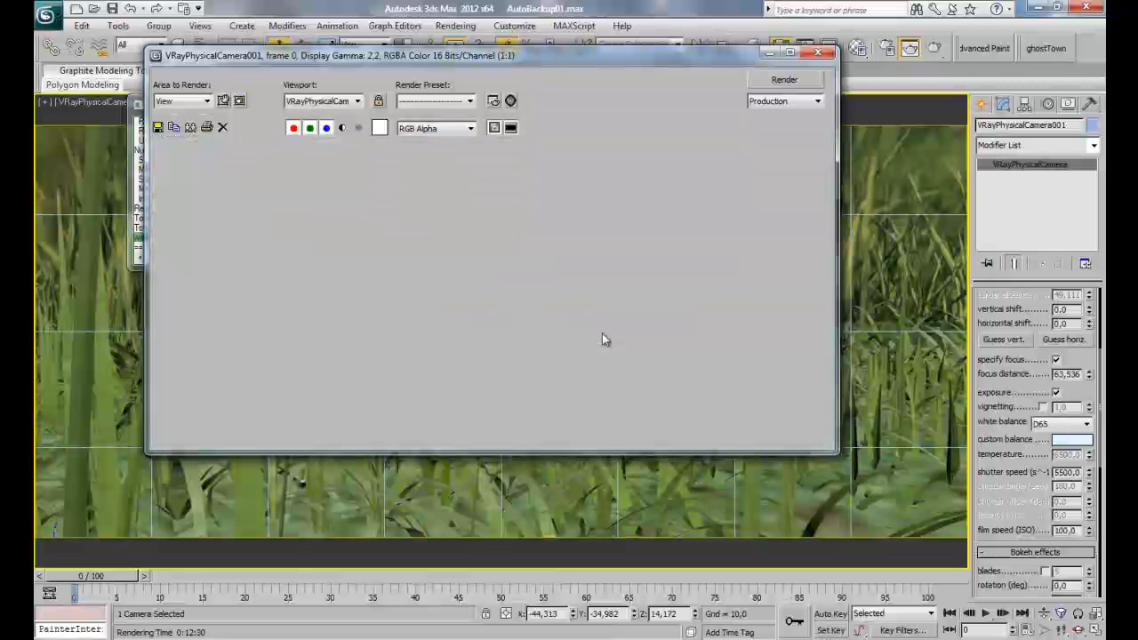
{"action": "double_click", "coordinate": [1069, 472]}
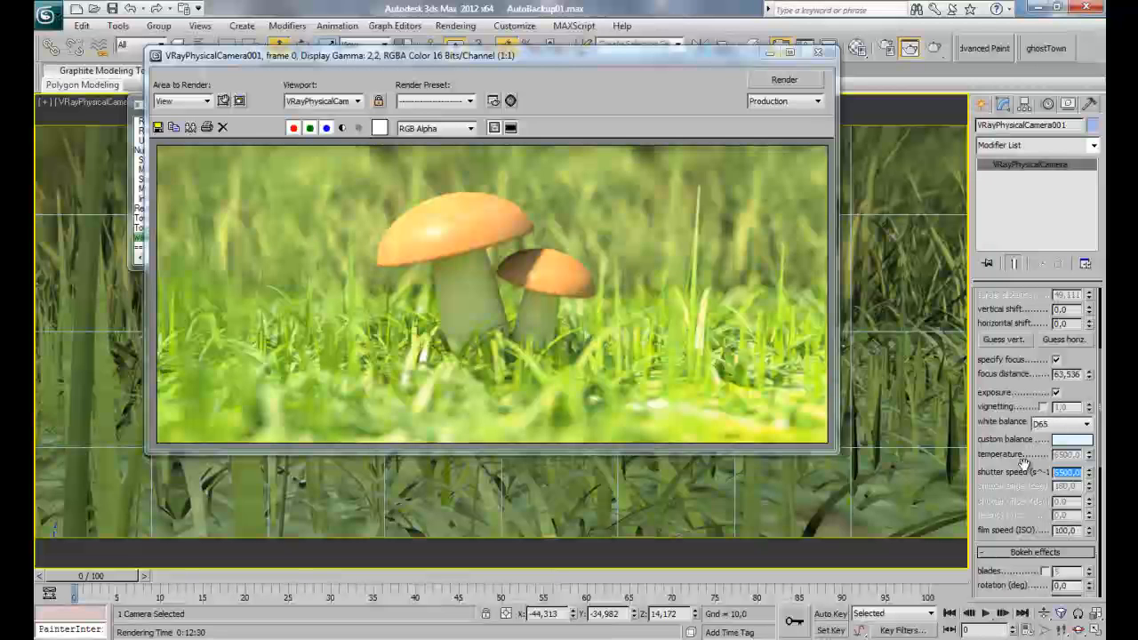
{"action": "type", "text": "8"}
{"action": "key", "text": "Return"}
{"action": "scroll", "coordinate": [1018, 435], "scroll_direction": "down", "scroll_amount": 4}
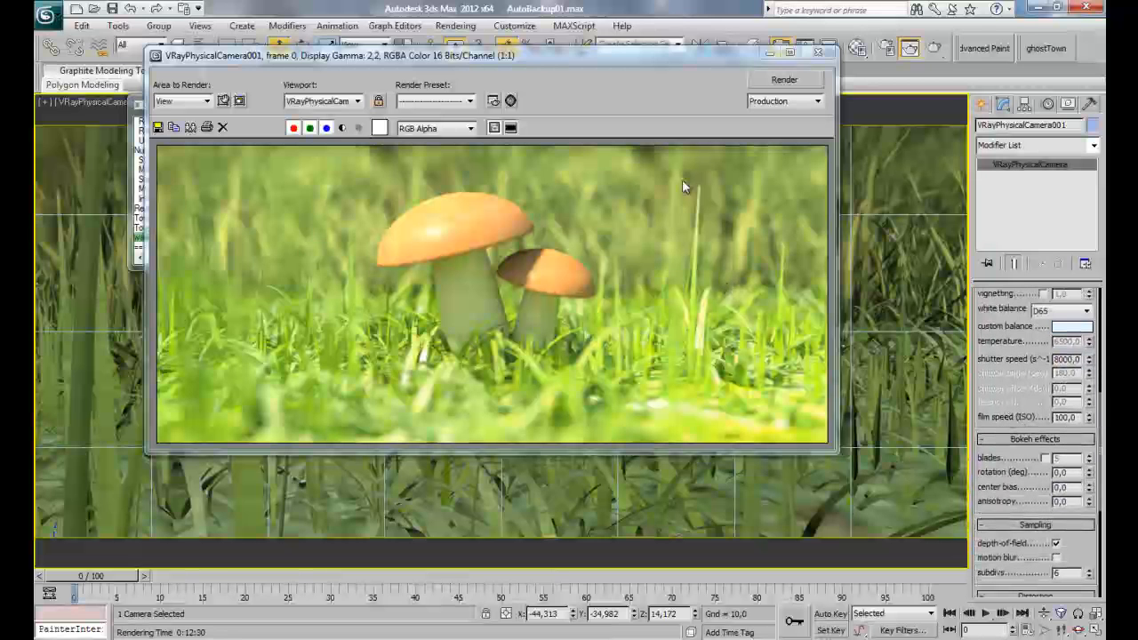
{"action": "left_click", "coordinate": [786, 81]}
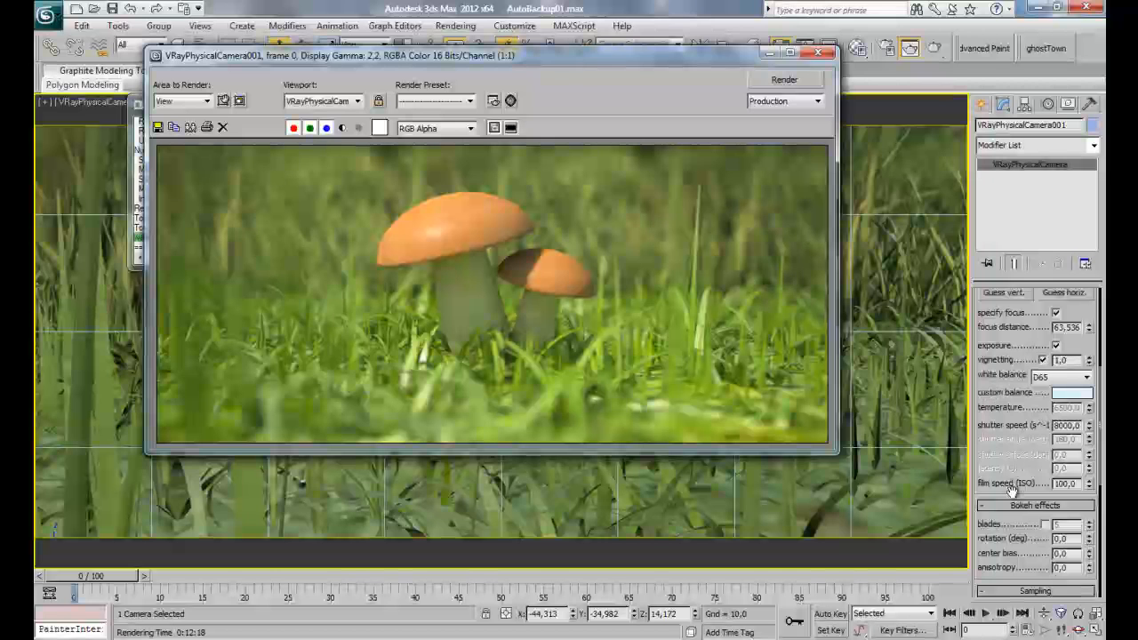
Step: Examine the new render enlarged, checking the mushroom caps and grass blur, and close the render window
{"action": "left_click_drag", "start_coordinate": [1005, 391], "coordinate": [1005, 477]}
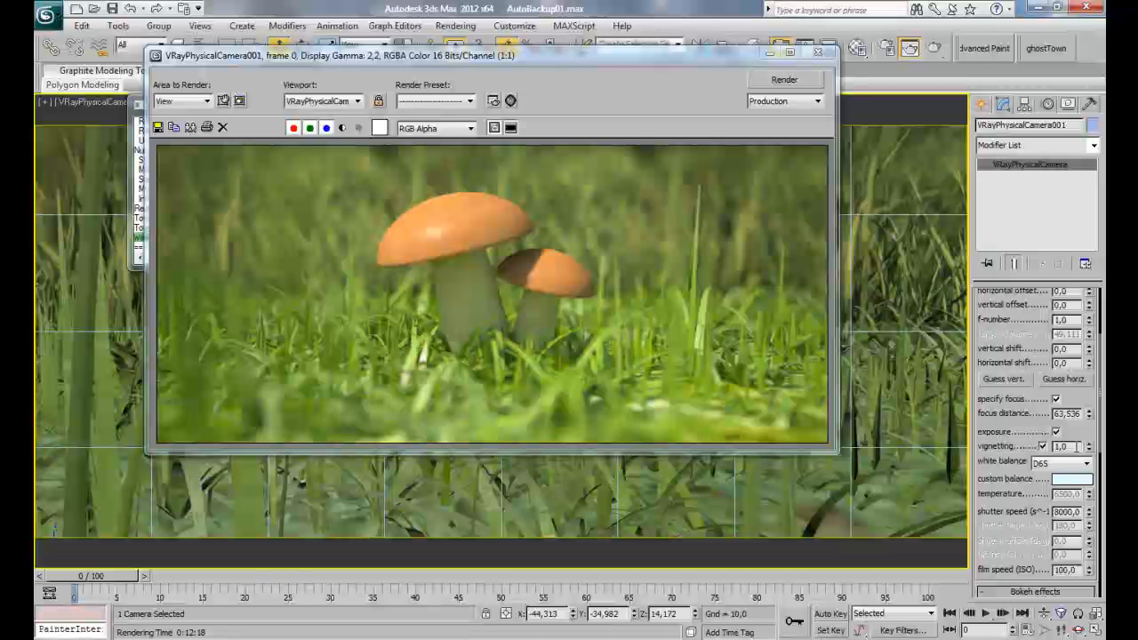
{"action": "scroll", "coordinate": [696, 232], "scroll_direction": "up", "scroll_amount": 1}
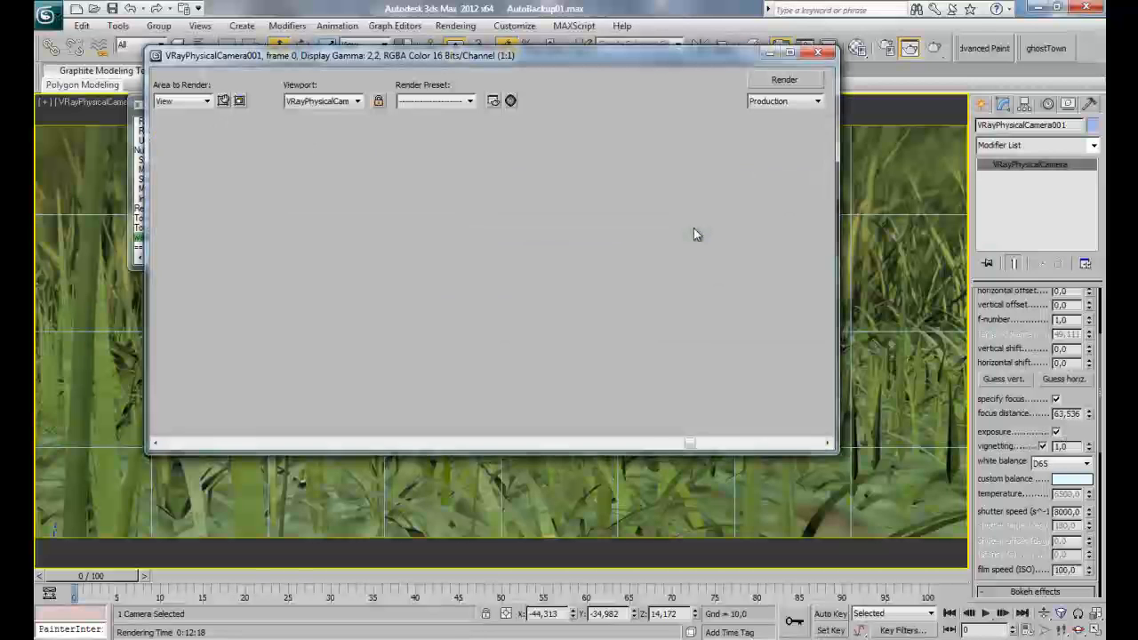
{"action": "scroll", "coordinate": [697, 233], "scroll_direction": "down", "scroll_amount": 1}
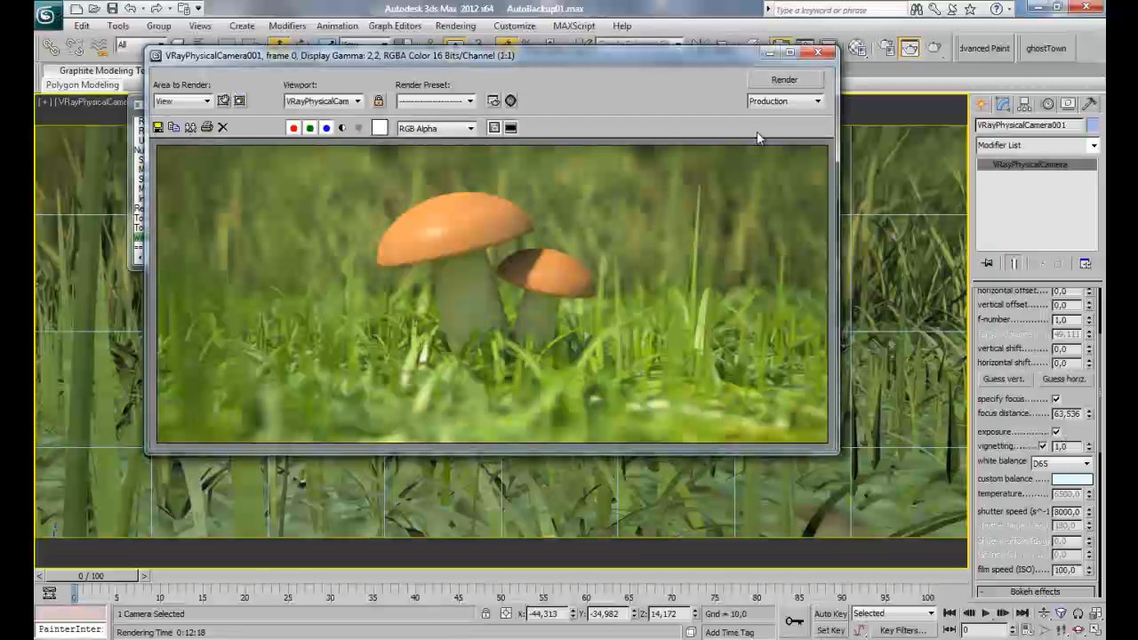
{"action": "left_click", "coordinate": [790, 52]}
{"action": "scroll", "coordinate": [601, 279], "scroll_direction": "up", "scroll_amount": 1}
{"action": "middle_click_drag", "start_coordinate": [646, 312], "coordinate": [598, 259]}
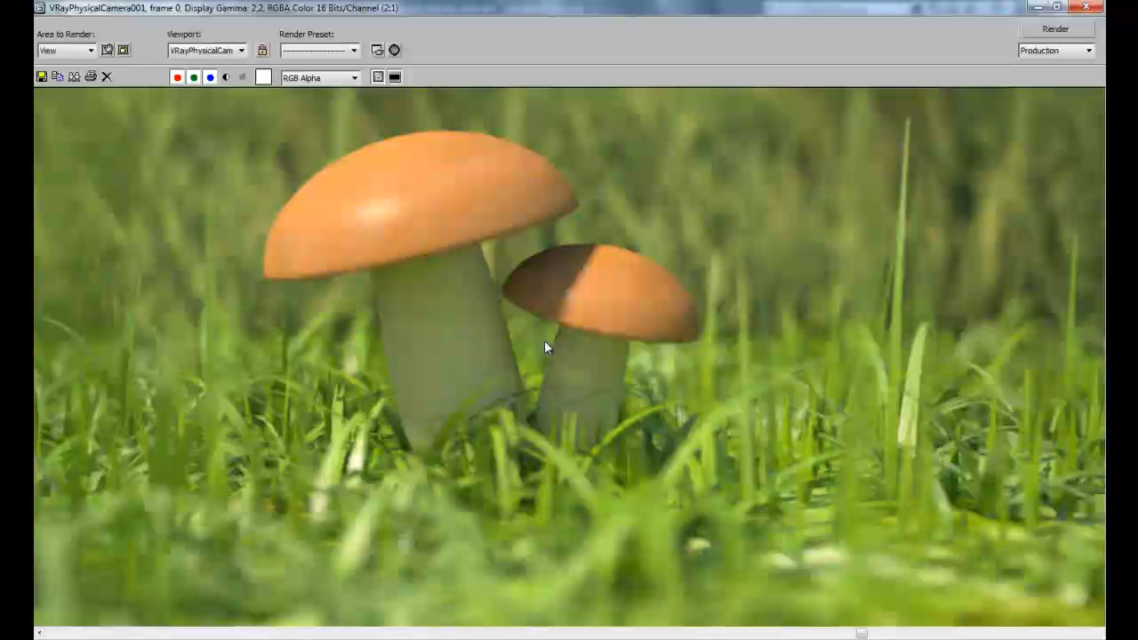
{"action": "scroll", "coordinate": [495, 273], "scroll_direction": "down", "scroll_amount": 1}
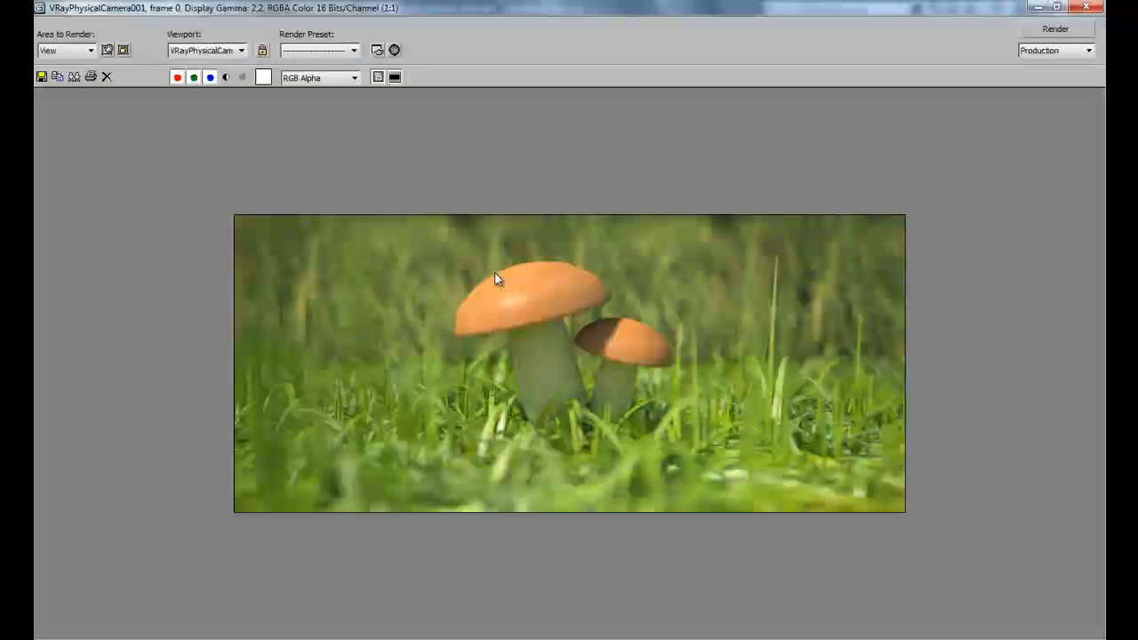
{"action": "scroll", "coordinate": [525, 299], "scroll_direction": "up", "scroll_amount": 1}
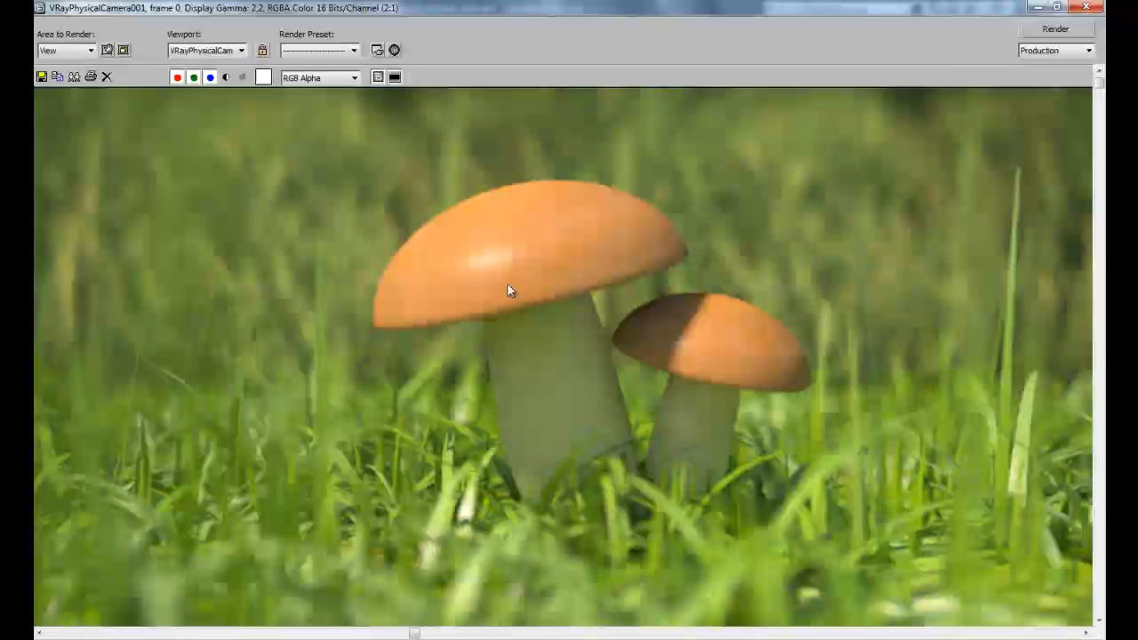
{"action": "left_click", "coordinate": [1049, 28]}
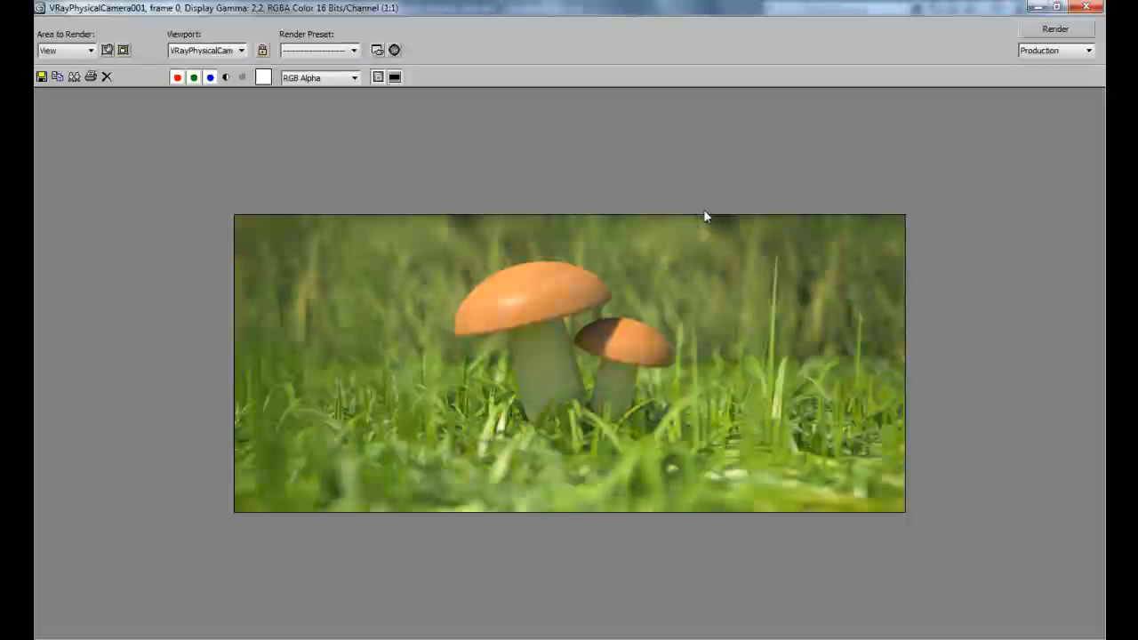
{"action": "scroll", "coordinate": [543, 303], "scroll_direction": "up", "scroll_amount": 1}
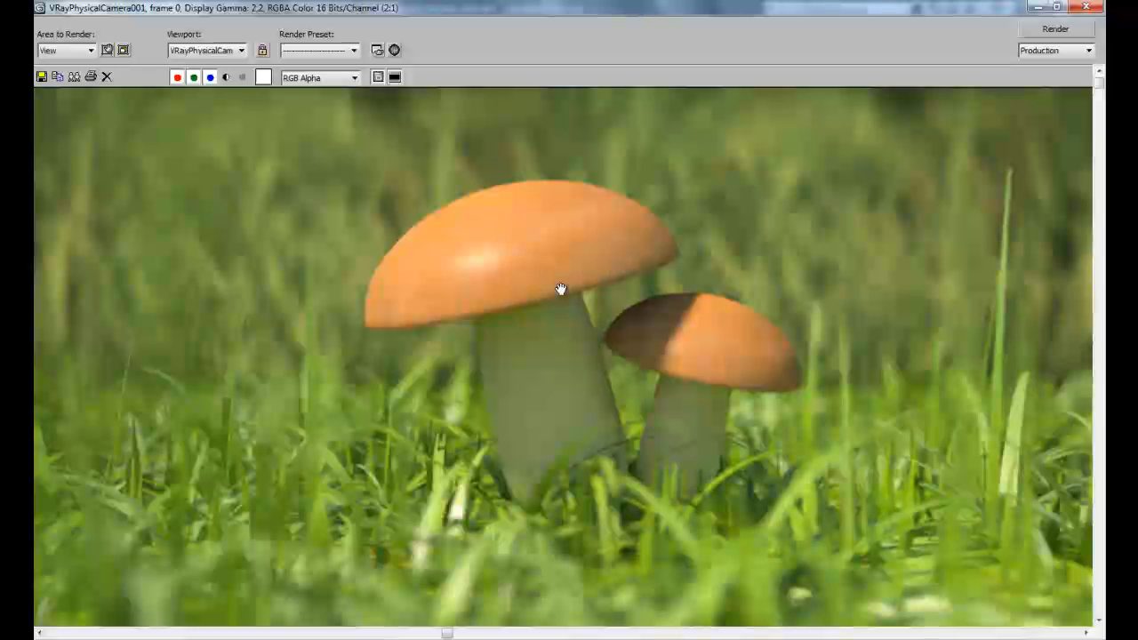
{"action": "scroll", "coordinate": [558, 285], "scroll_direction": "down", "scroll_amount": 1}
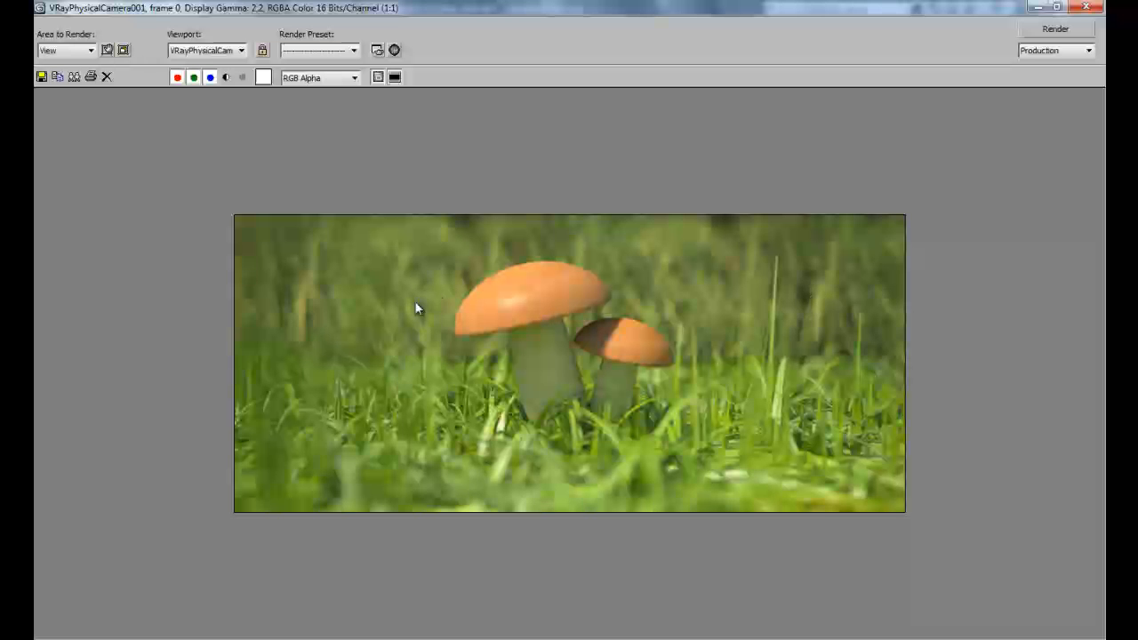
{"action": "scroll", "coordinate": [414, 300], "scroll_direction": "up", "scroll_amount": 1}
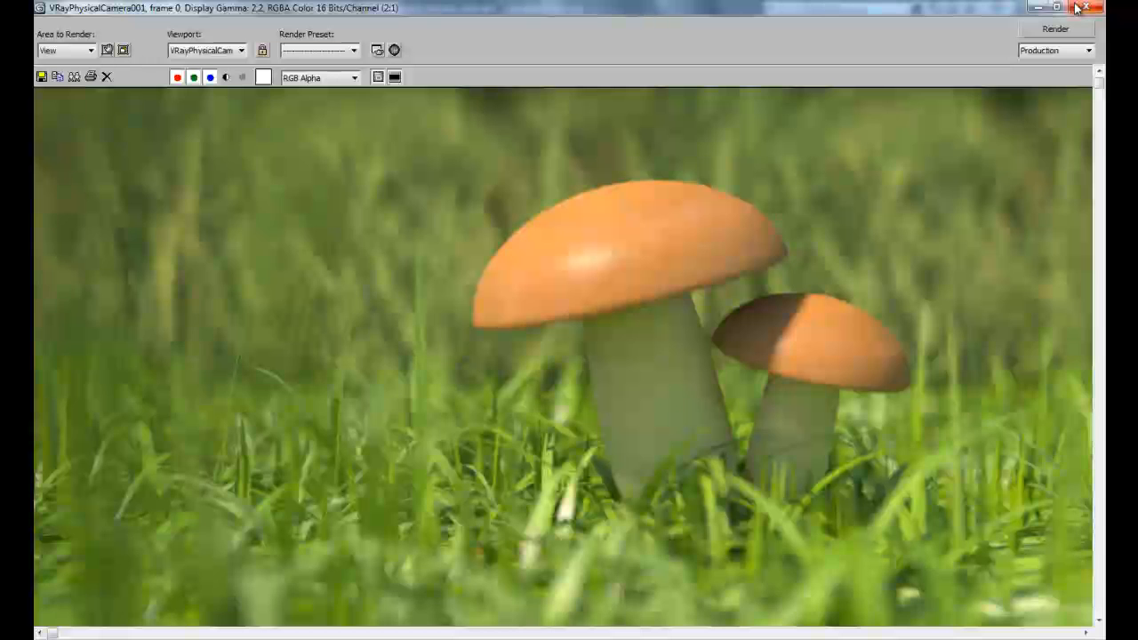
{"action": "left_click", "coordinate": [1079, 8]}
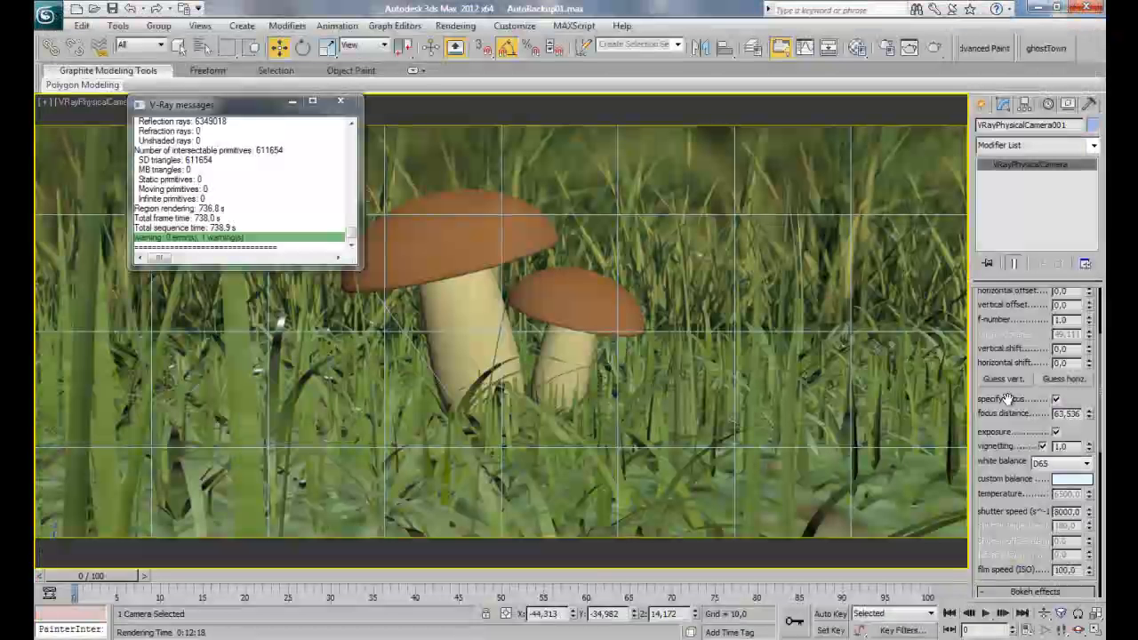
Step: Review the physical camera's sampling settings and the V-Ray camera depth-of-field options in the render setup
{"action": "scroll", "coordinate": [991, 373], "scroll_direction": "down", "scroll_amount": 3}
{"action": "scroll", "coordinate": [990, 372], "scroll_direction": "down", "scroll_amount": 7}
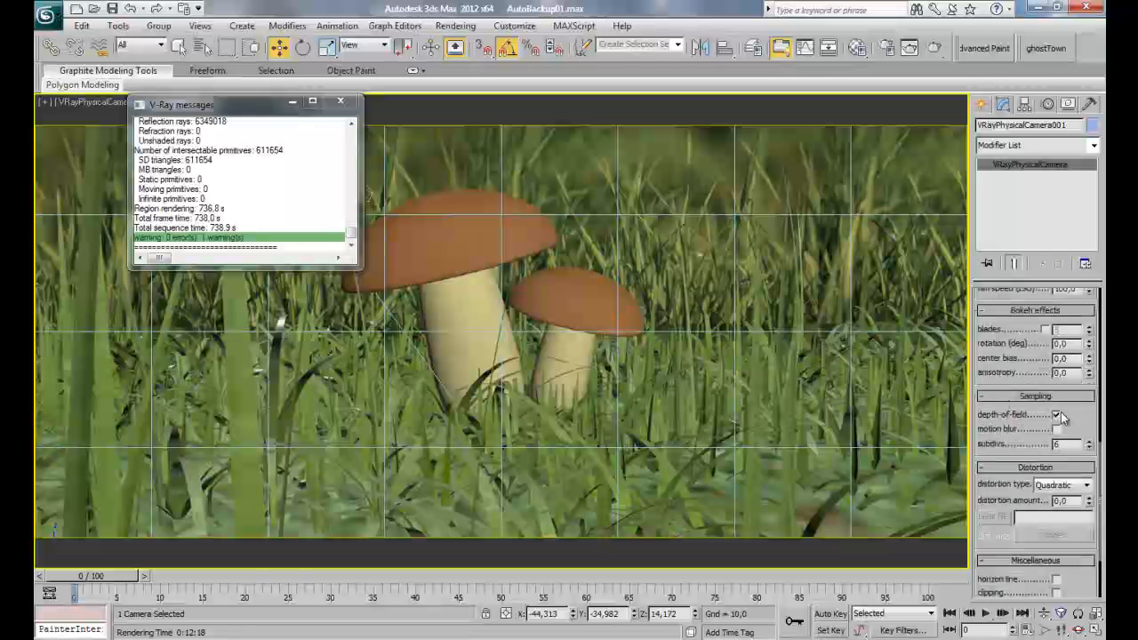
{"action": "scroll", "coordinate": [1031, 355], "scroll_direction": "up", "scroll_amount": 10}
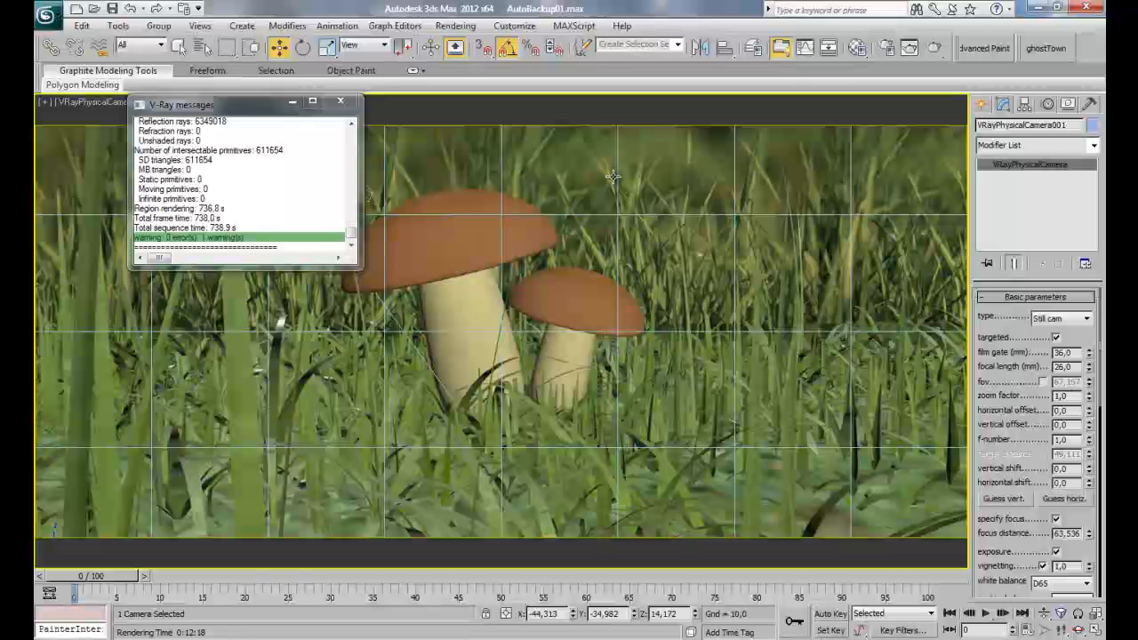
{"action": "left_click", "coordinate": [885, 47]}
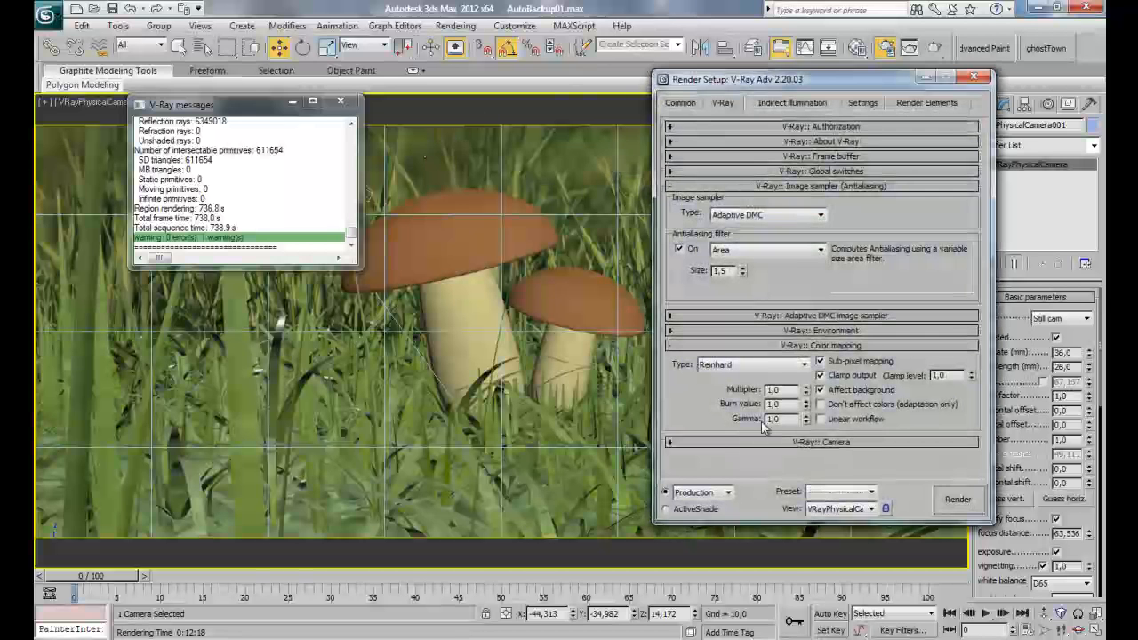
{"action": "left_click", "coordinate": [772, 441]}
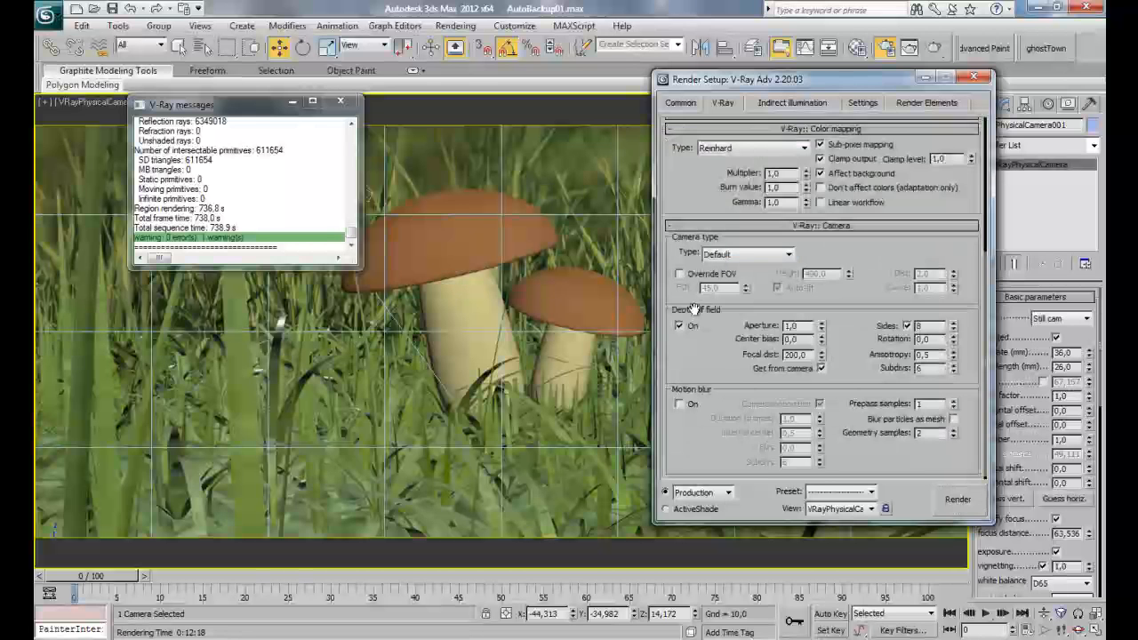
{"action": "left_click", "coordinate": [975, 77]}
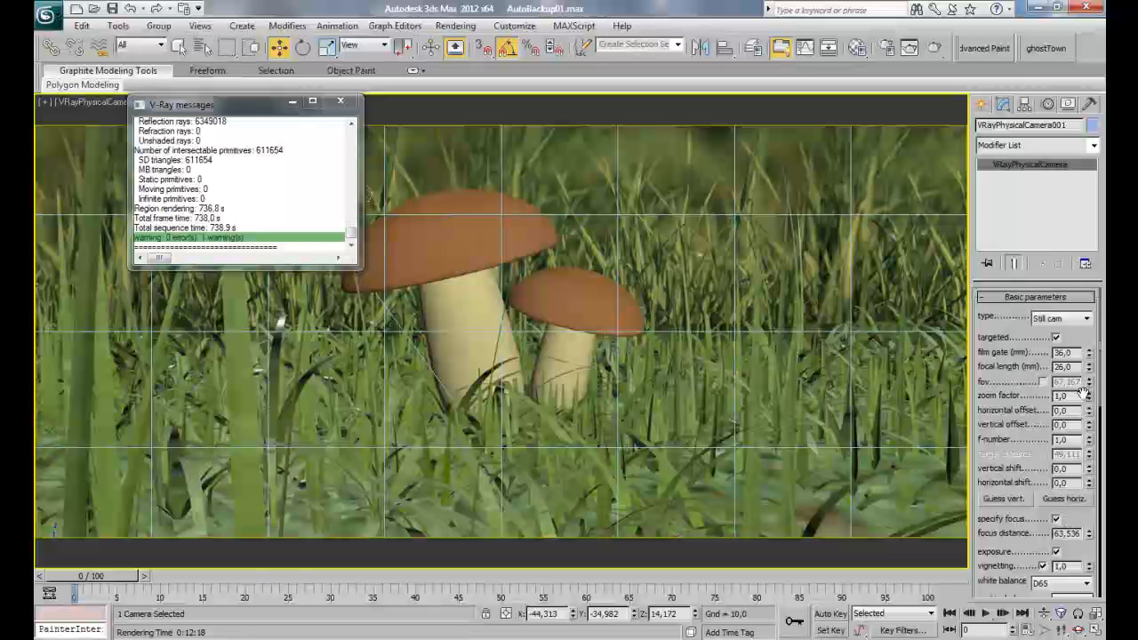
Step: Try a zoom factor of 7 on the physical camera and undo the change
{"action": "left_click_drag", "start_coordinate": [1072, 396], "coordinate": [994, 394]}
{"action": "type", "text": "7"}
{"action": "key", "text": "Return"}
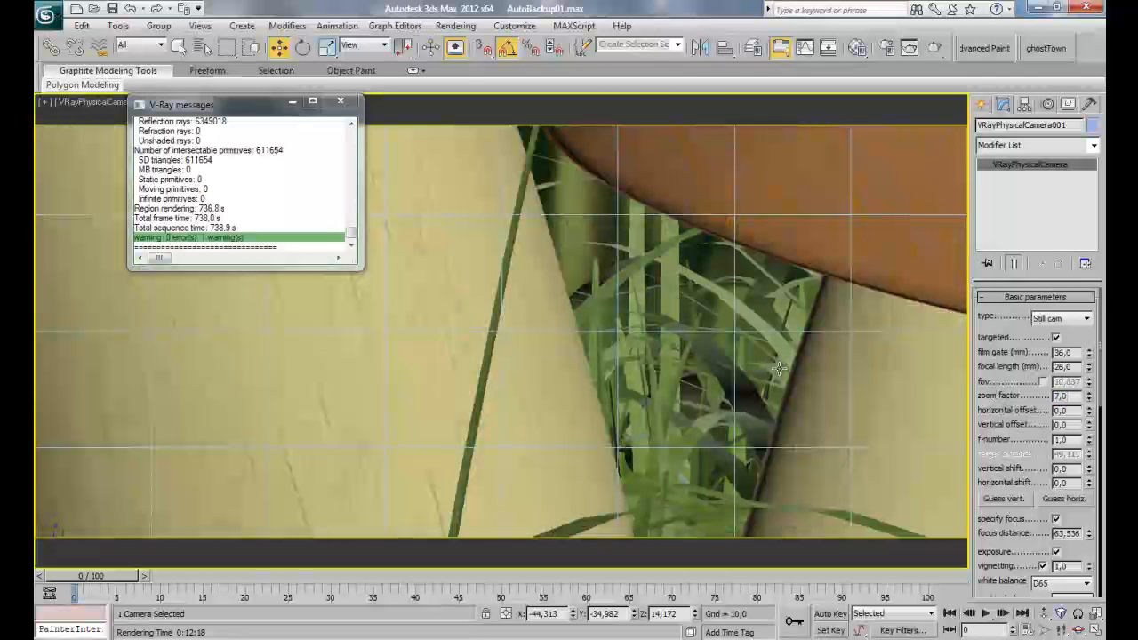
{"action": "key", "text": "ctrl+z"}
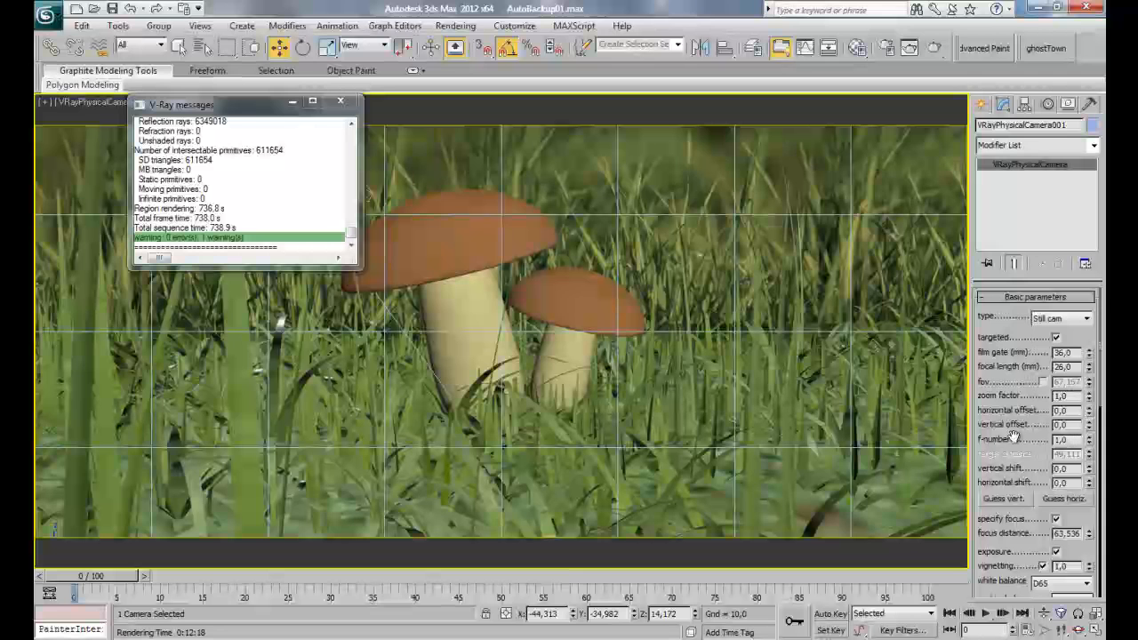
Step: Set the physical camera's f-number to 7 and its shutter speed to 200
{"action": "left_click_drag", "start_coordinate": [1070, 440], "coordinate": [1003, 435]}
{"action": "type", "text": "7"}
{"action": "key", "text": "Return"}
{"action": "left_click_drag", "start_coordinate": [1011, 462], "coordinate": [1014, 352]}
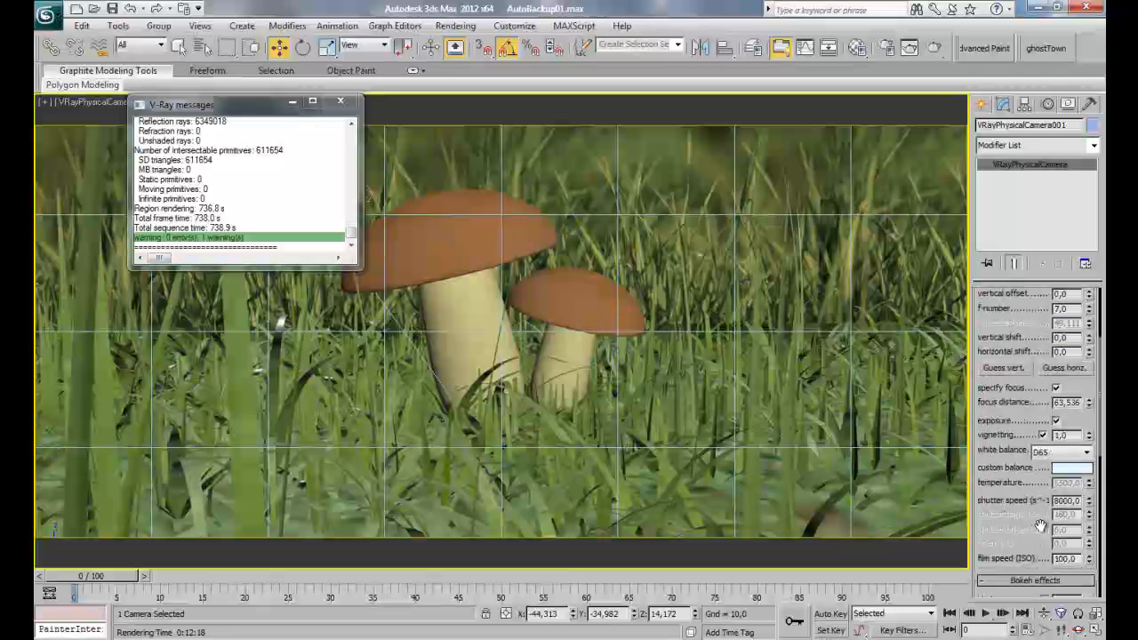
{"action": "double_click", "coordinate": [1066, 501]}
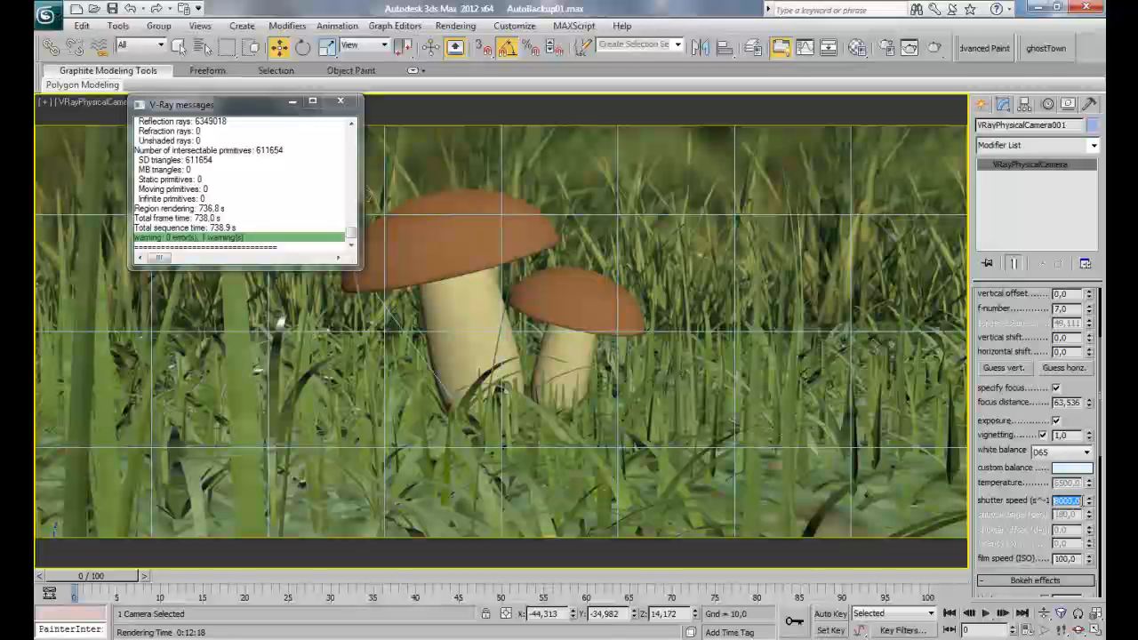
{"action": "type", "text": "200"}
{"action": "key", "text": "Return"}
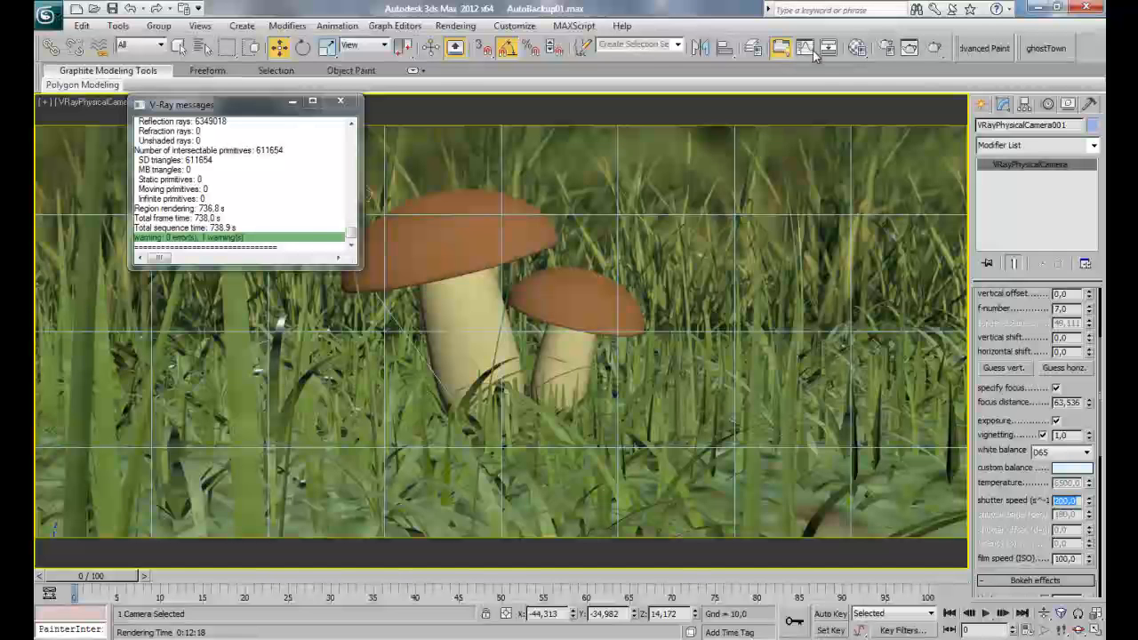
Step: Start adding render elements in the render setup and select VRayZDepth from the list
{"action": "left_click", "coordinate": [885, 49]}
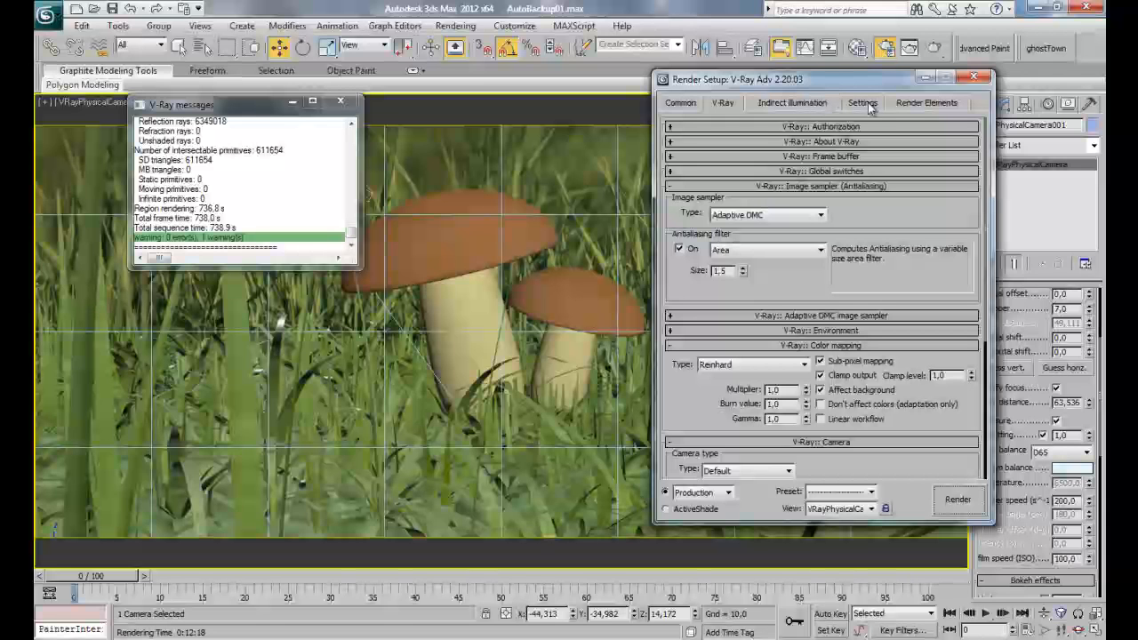
{"action": "left_click", "coordinate": [918, 104]}
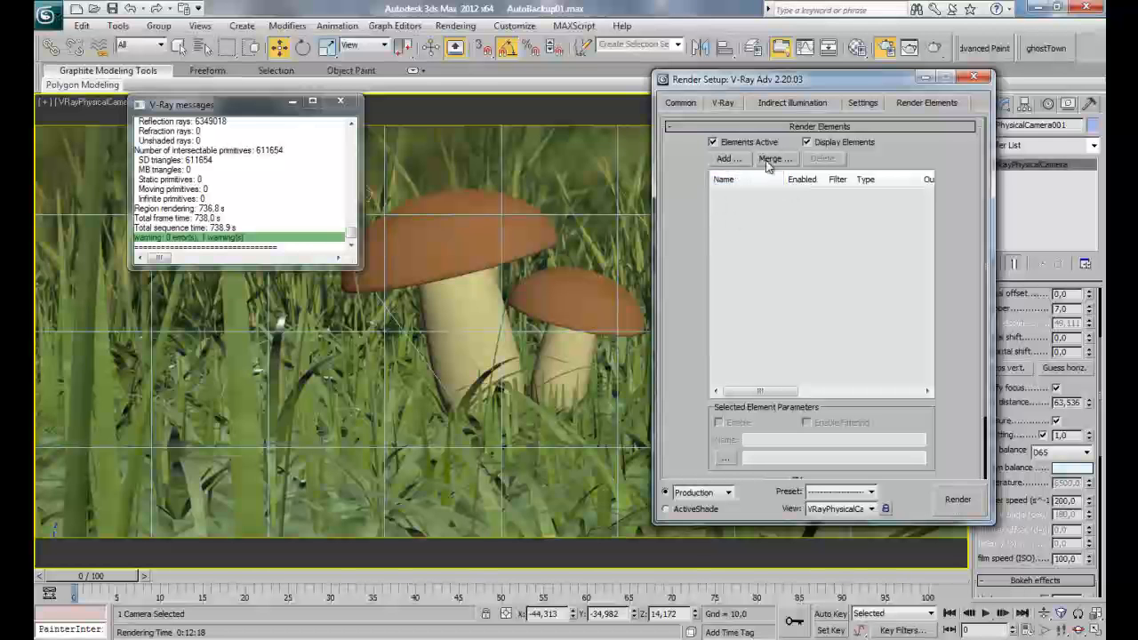
{"action": "left_click", "coordinate": [728, 159]}
{"action": "left_click_drag", "start_coordinate": [915, 247], "coordinate": [876, 384]}
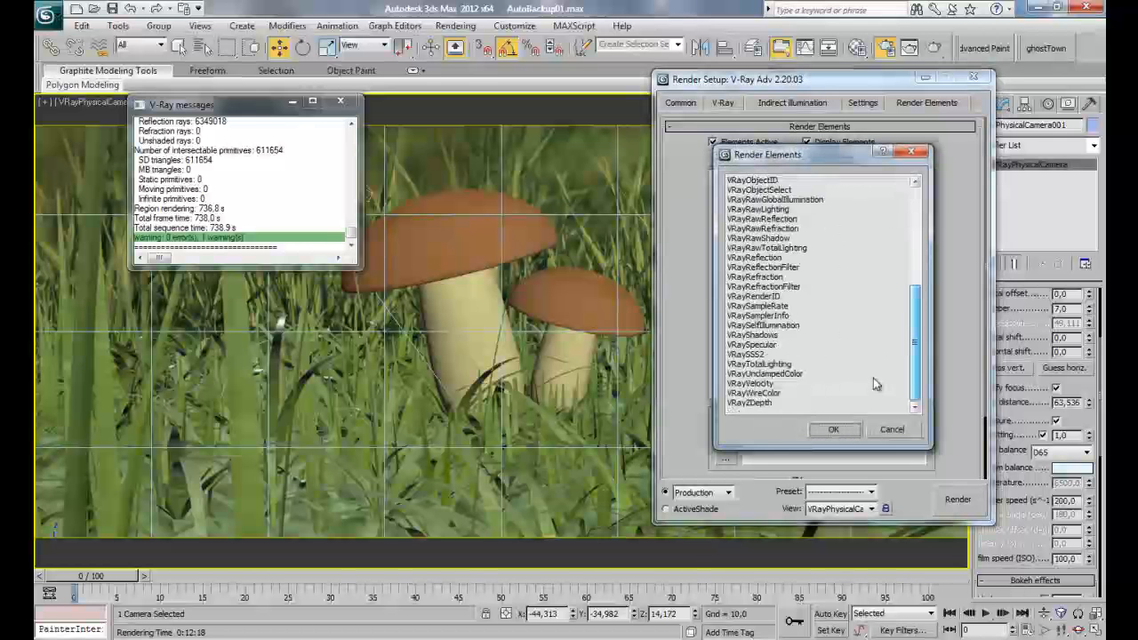
{"action": "left_click", "coordinate": [791, 404]}
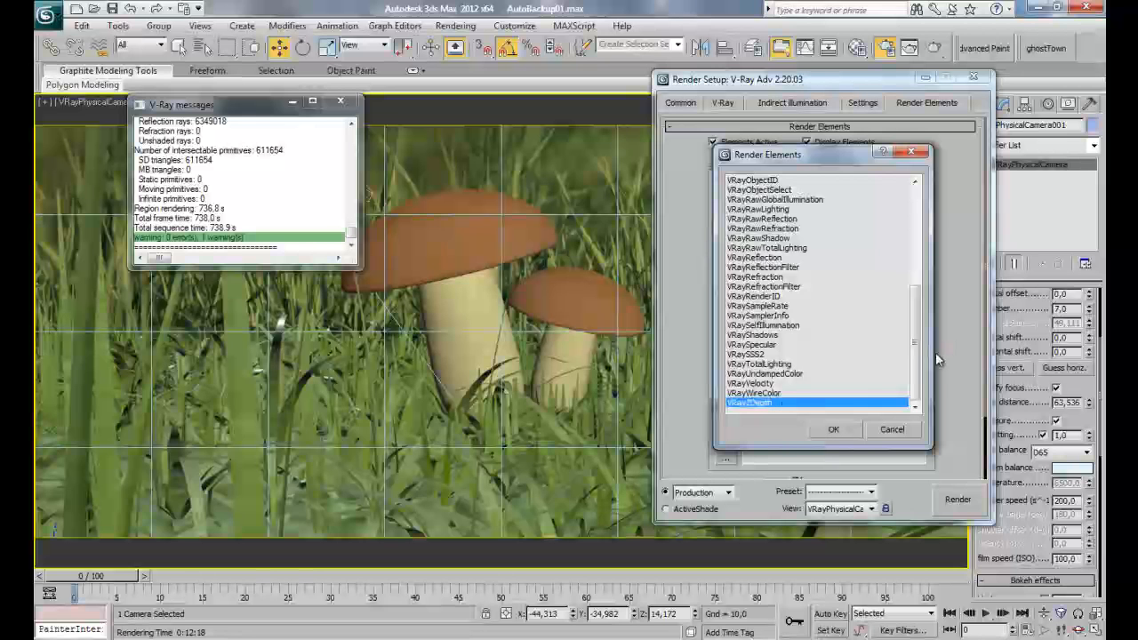
Step: Include VRayRawReflection and VRayShadows in the selection, add the chosen render elements, and render the physical camera view
{"action": "left_click_drag", "start_coordinate": [915, 356], "coordinate": [918, 222]}
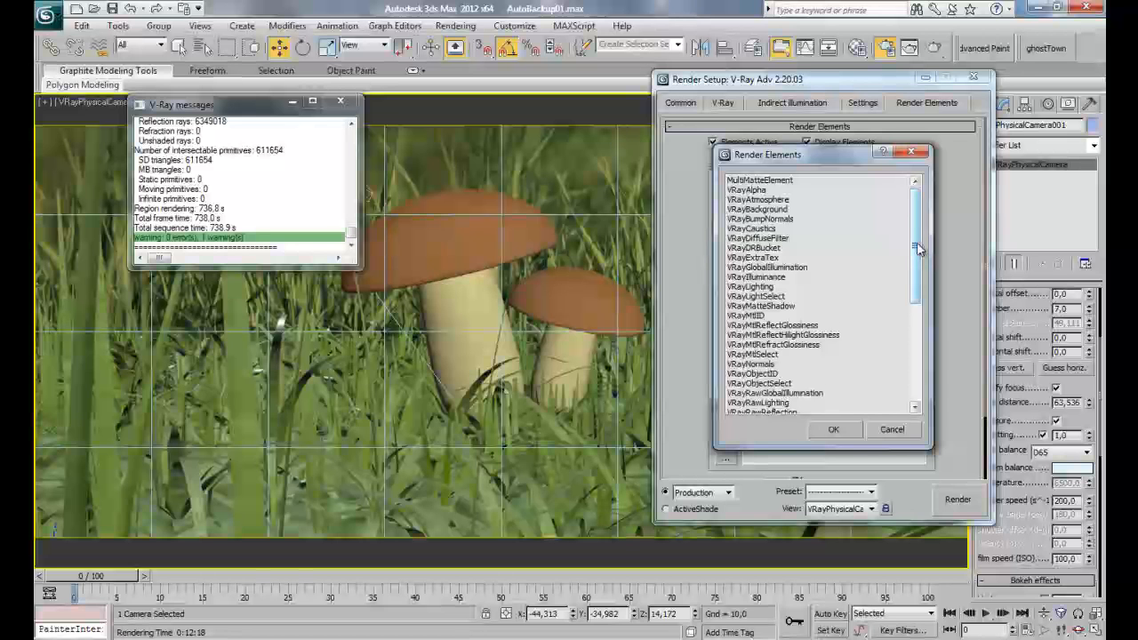
{"action": "scroll", "coordinate": [920, 251], "scroll_direction": "down", "scroll_amount": 1}
{"action": "left_click_drag", "start_coordinate": [920, 277], "coordinate": [919, 311]}
{"action": "left_click", "coordinate": [822, 309]}
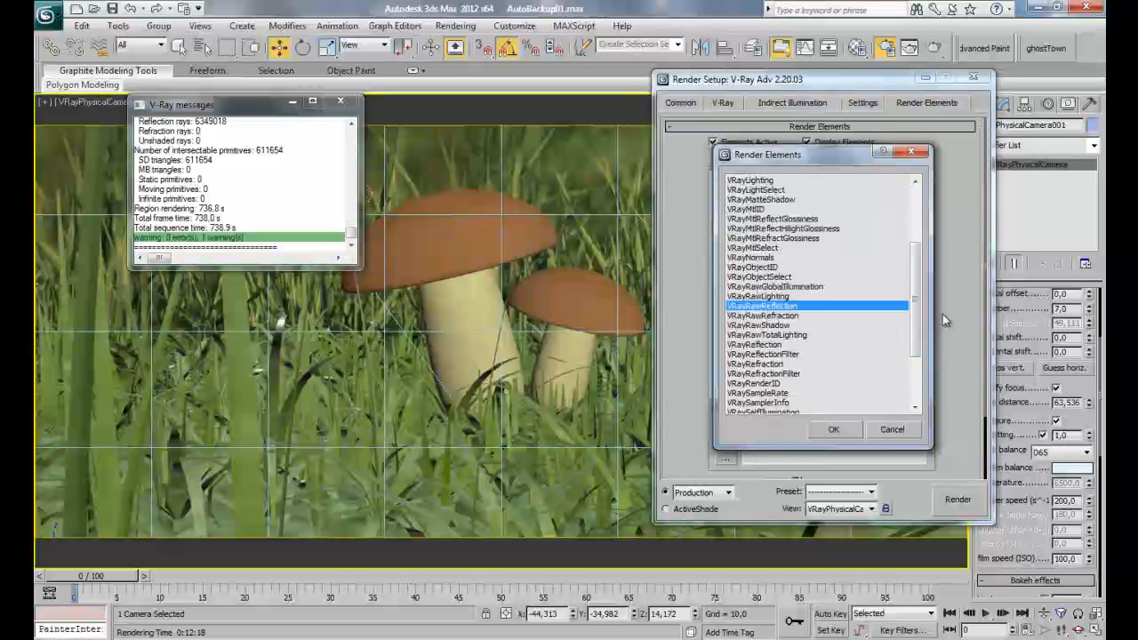
{"action": "left_click_drag", "start_coordinate": [919, 308], "coordinate": [916, 360]}
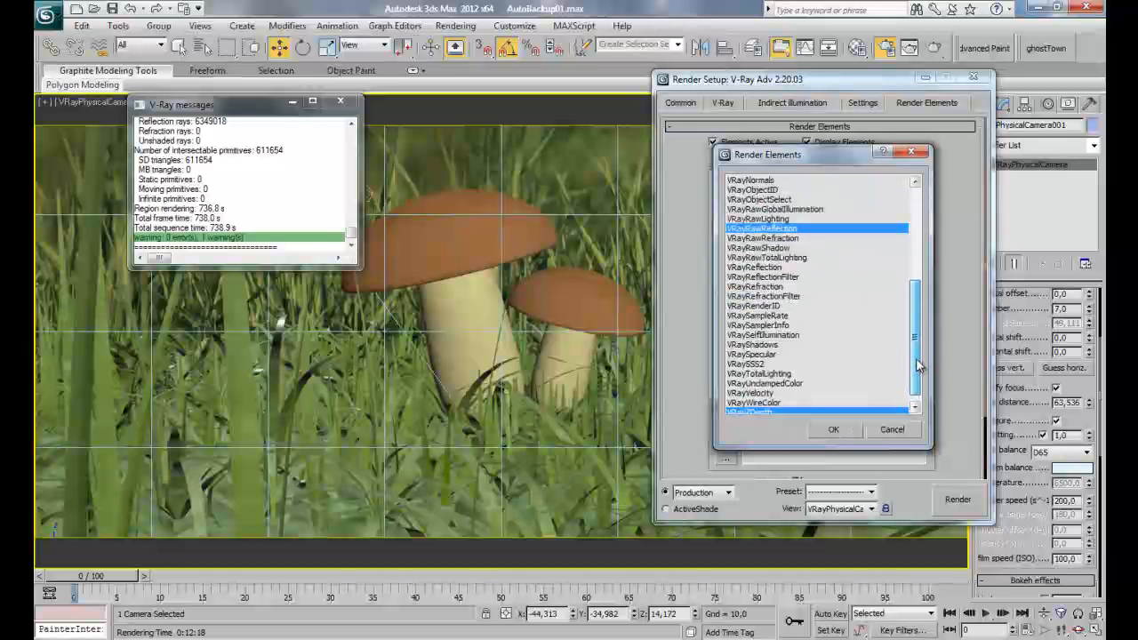
{"action": "left_click", "coordinate": [754, 345], "text": "ctrl"}
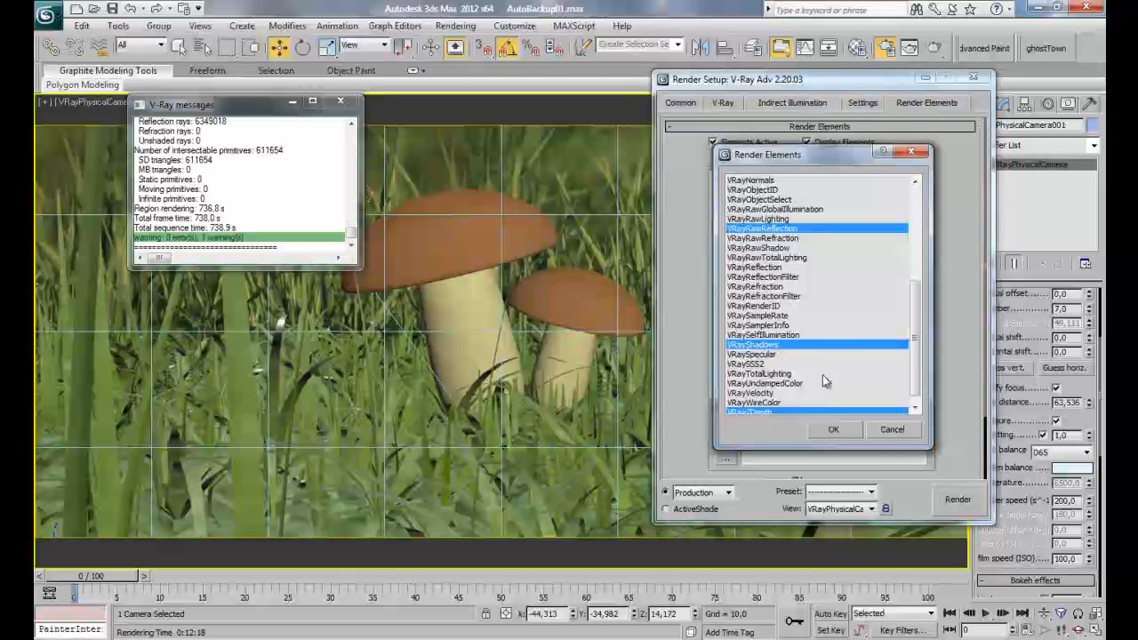
{"action": "left_click", "coordinate": [840, 429]}
{"action": "left_click", "coordinate": [957, 498]}
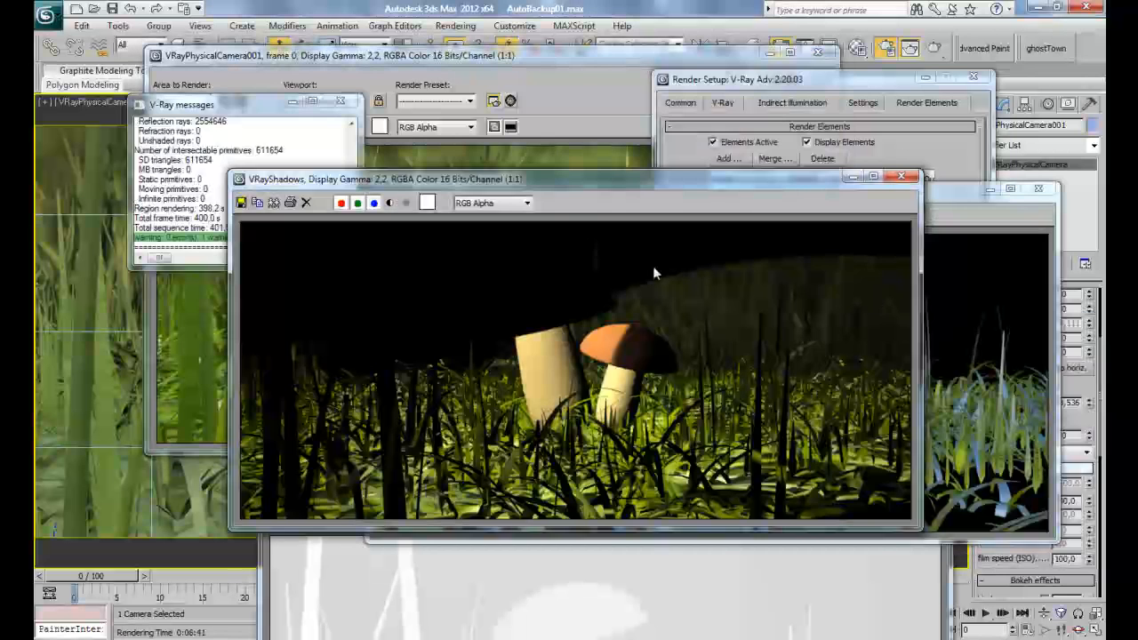
Step: Examine the main render, raw reflection and shadows passes, and close the VRayShadows window
{"action": "left_click", "coordinate": [568, 78]}
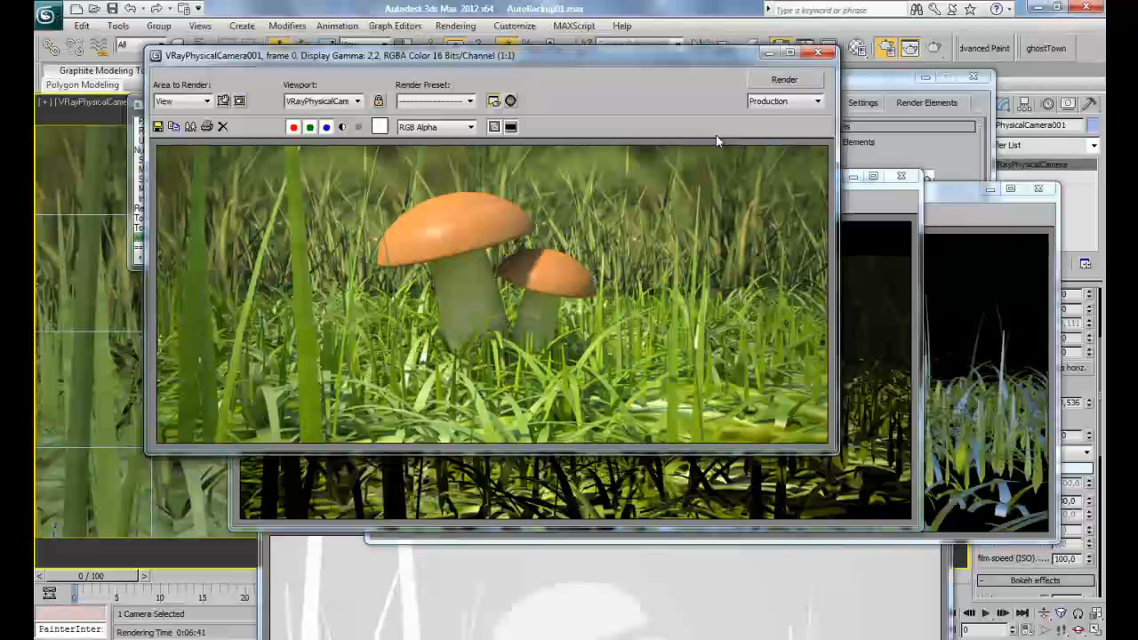
{"action": "left_click", "coordinate": [1024, 412]}
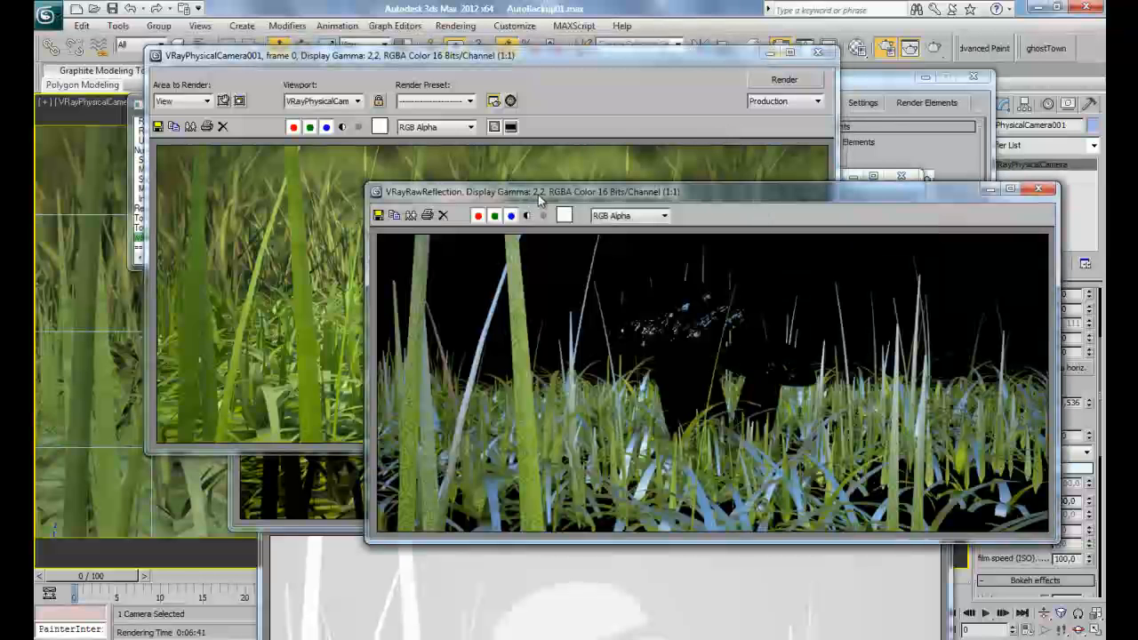
{"action": "left_click_drag", "start_coordinate": [538, 199], "coordinate": [515, 285]}
{"action": "left_click", "coordinate": [591, 204]}
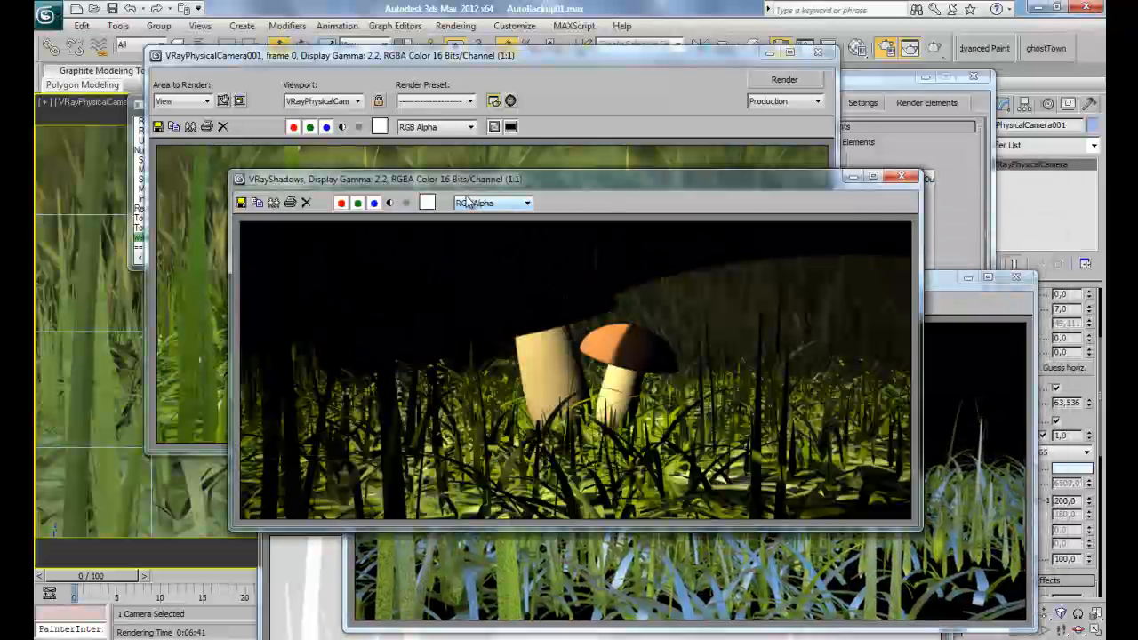
{"action": "left_click", "coordinate": [904, 179]}
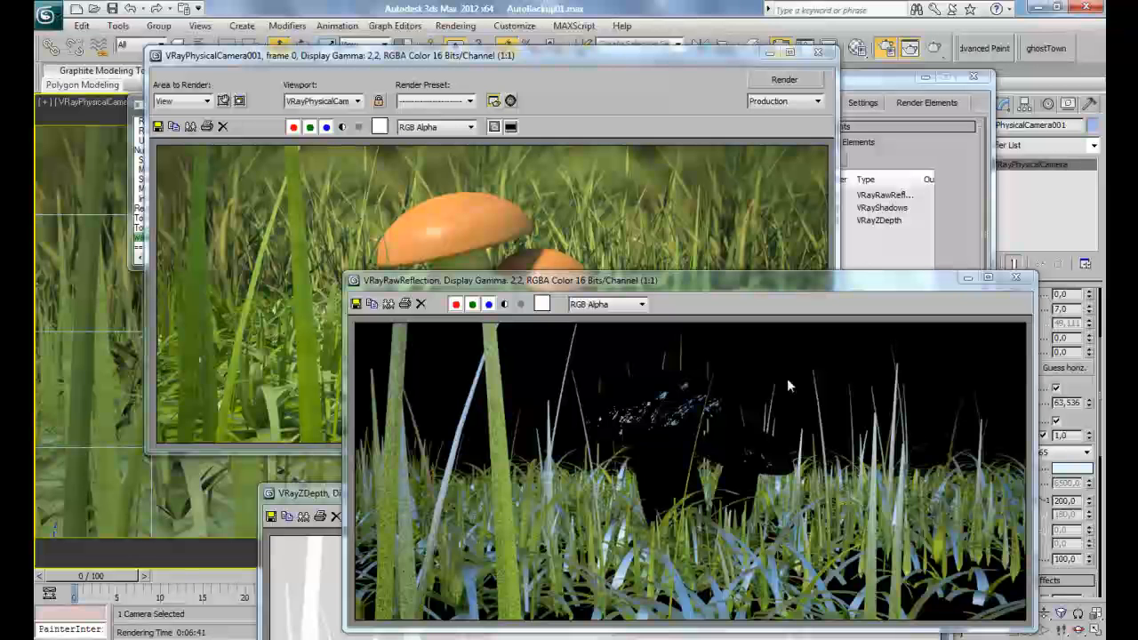
Step: Arrange the VRayZDepth and VRayRawReflection windows to inspect and compare the two passes
{"action": "left_click_drag", "start_coordinate": [313, 502], "coordinate": [396, 282]}
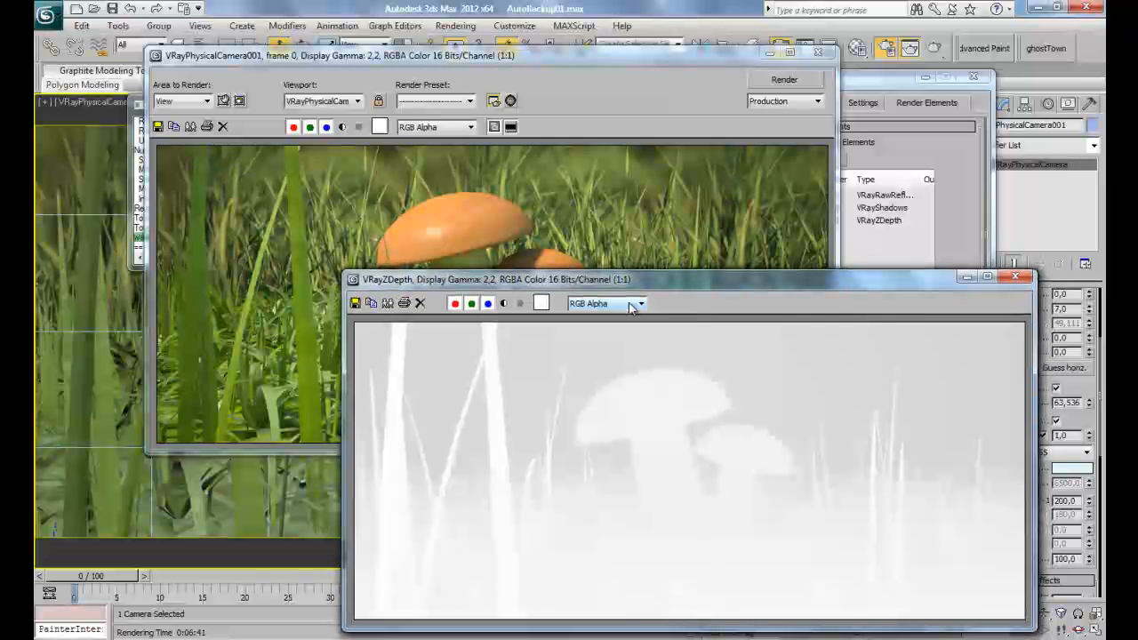
{"action": "left_click_drag", "start_coordinate": [673, 290], "coordinate": [655, 178]}
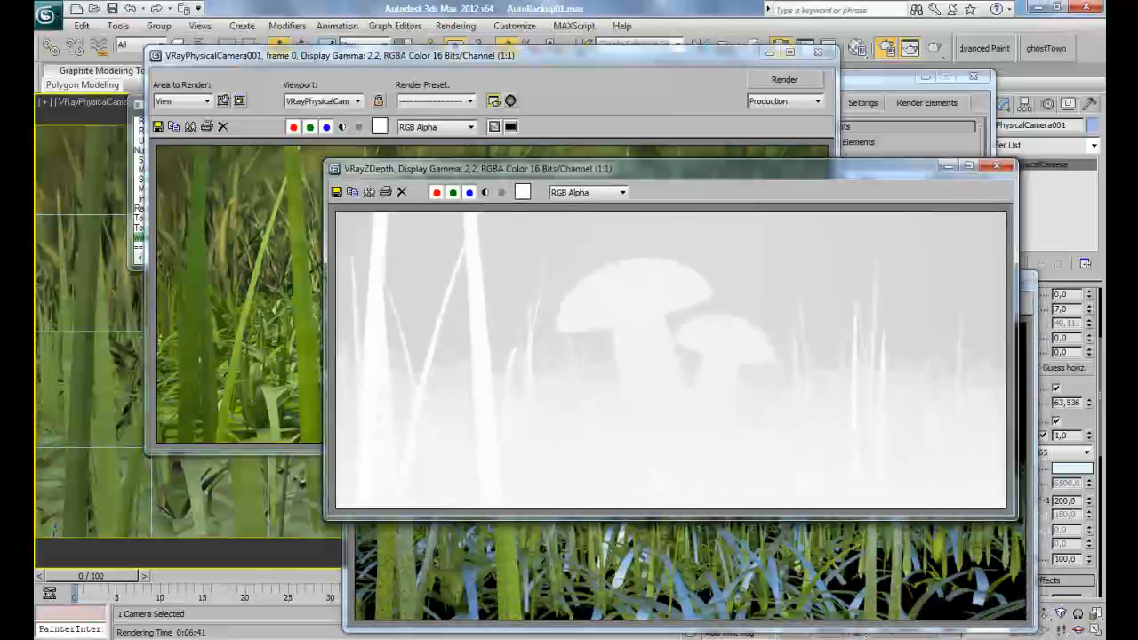
{"action": "left_click", "coordinate": [684, 569]}
{"action": "left_click_drag", "start_coordinate": [779, 292], "coordinate": [745, 197]}
{"action": "left_click", "coordinate": [719, 170]}
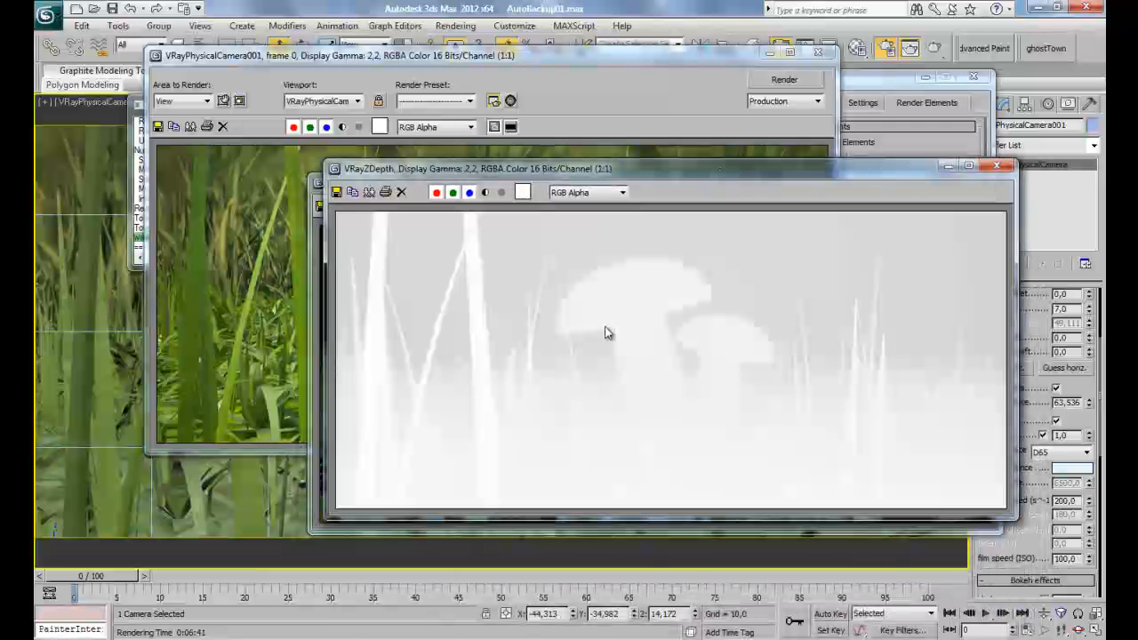
{"action": "left_click_drag", "start_coordinate": [479, 169], "coordinate": [504, 270]}
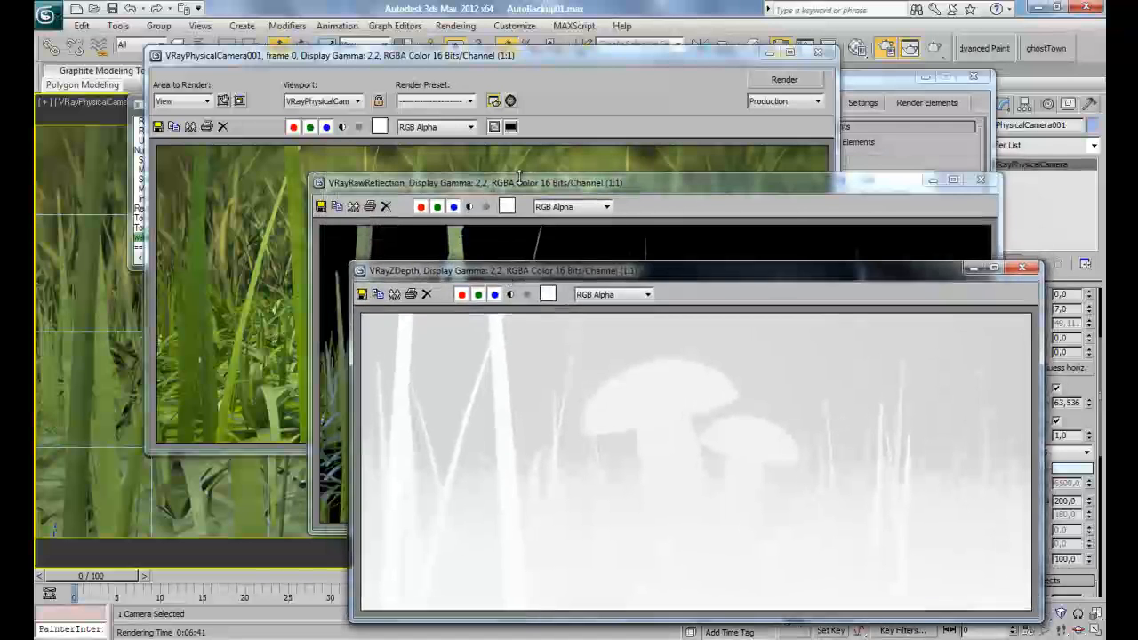
{"action": "left_click_drag", "start_coordinate": [514, 184], "coordinate": [490, 157]}
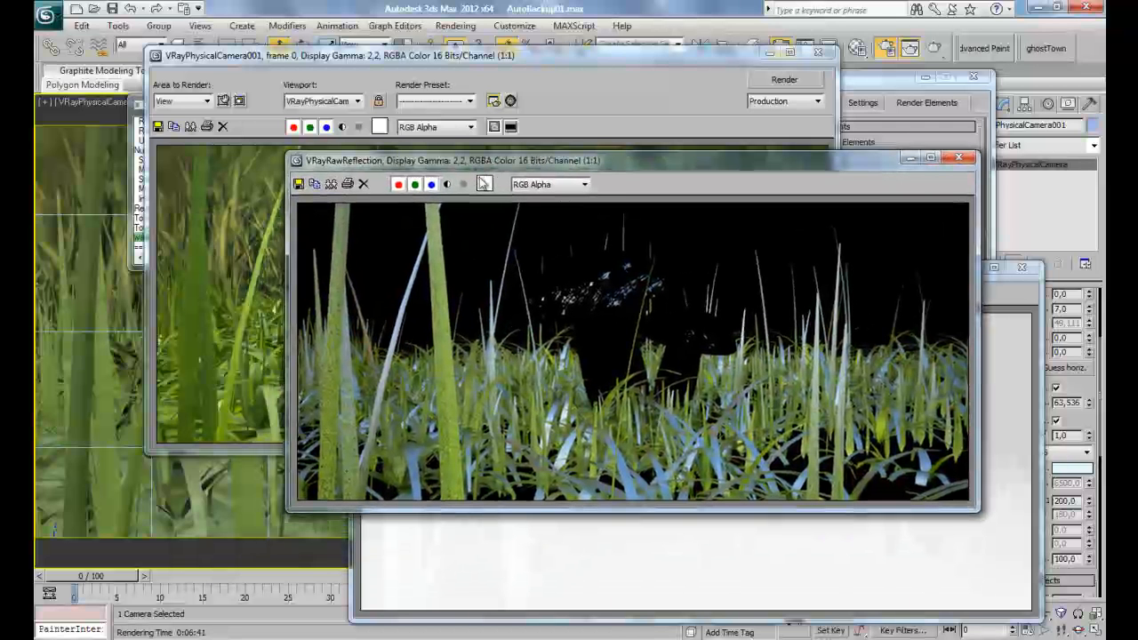